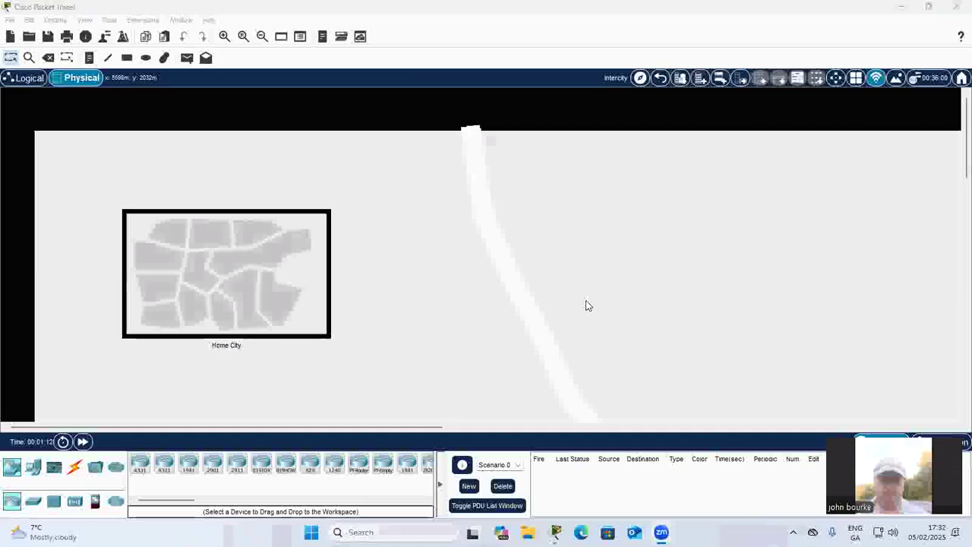
# Rename the Home City location as Waterford City.
pyautogui.click(220, 348)
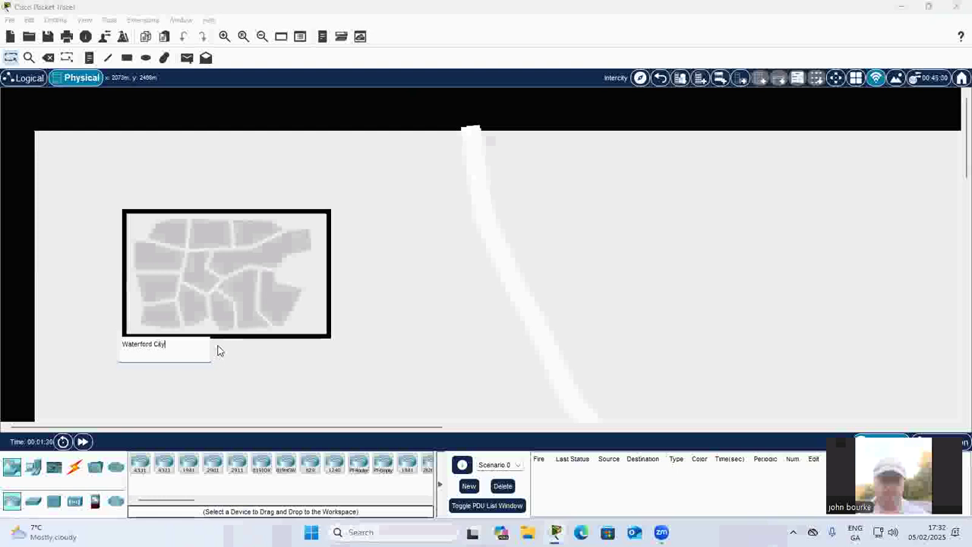
pyautogui.press('Return')
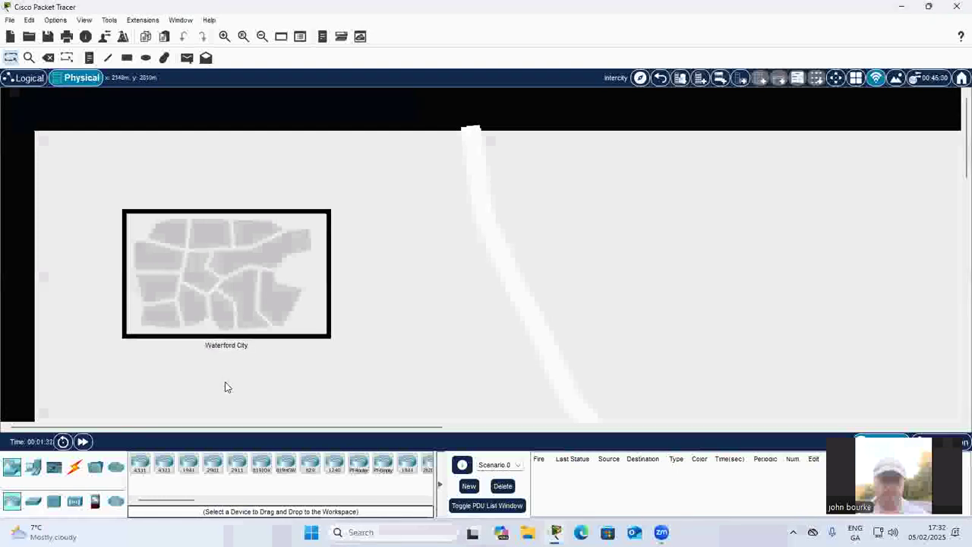
# Enter Waterford City and rename the Corporate Office building as Data Centre.
pyautogui.click(191, 276)
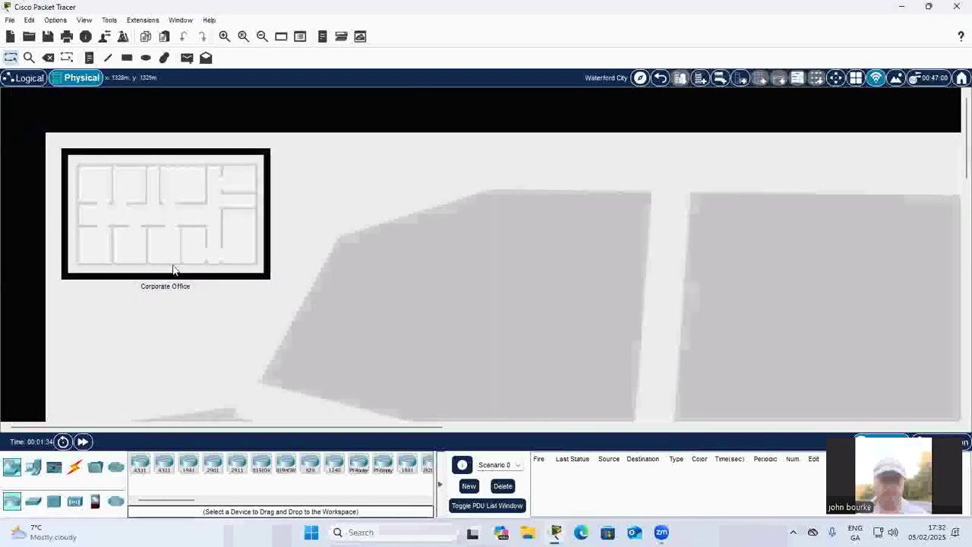
pyautogui.click(169, 289)
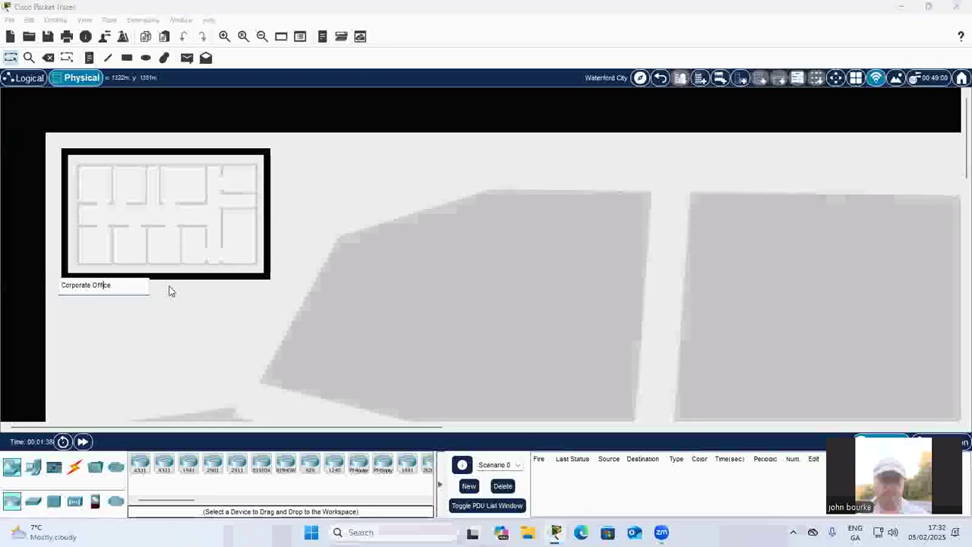
pyautogui.press('BackSpace')
pyautogui.press('BackSpace')
pyautogui.press('BackSpace')
pyautogui.press('BackSpace')
pyautogui.press('BackSpace')
pyautogui.press('BackSpace')
pyautogui.press('BackSpace')
pyautogui.press('BackSpace')
pyautogui.press('BackSpace')
pyautogui.press('BackSpace')
pyautogui.press('BackSpace')
pyautogui.press('BackSpace')
pyautogui.press('BackSpace')
pyautogui.press('BackSpace')
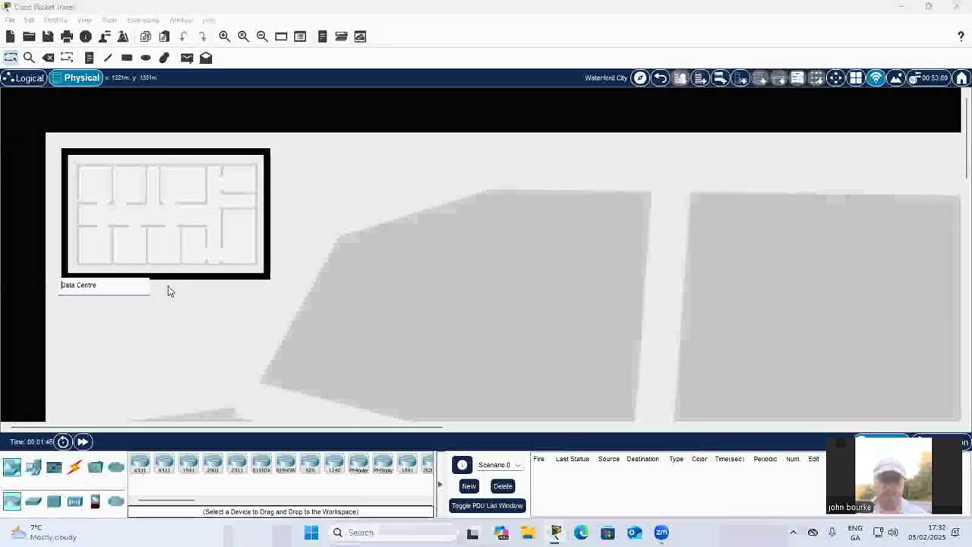
pyautogui.click(201, 335)
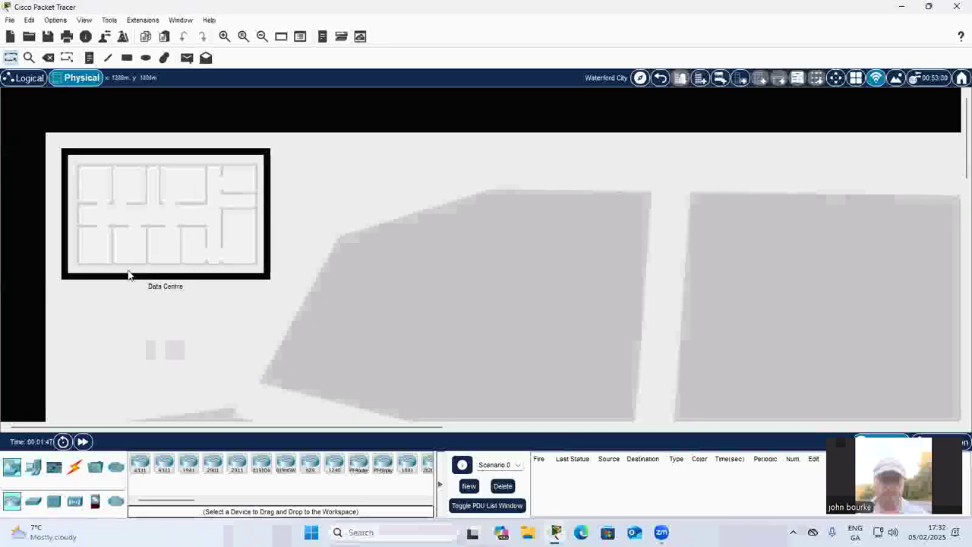
# Go into the Data Centre's Main Wiring Closet and add racks until four stand side by side.
pyautogui.click(131, 193)
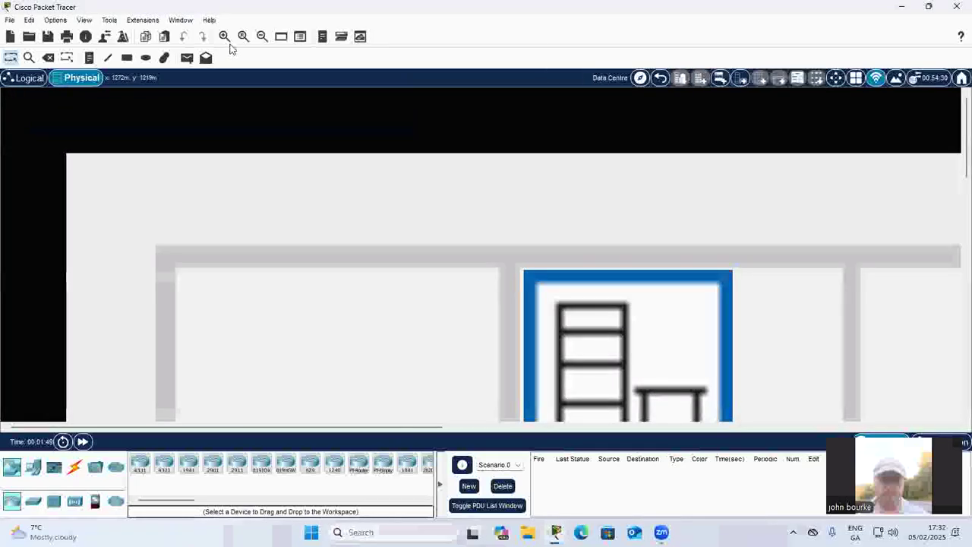
pyautogui.moveTo(408, 276); pyautogui.dragTo(175, 273)
pyautogui.click(174, 274)
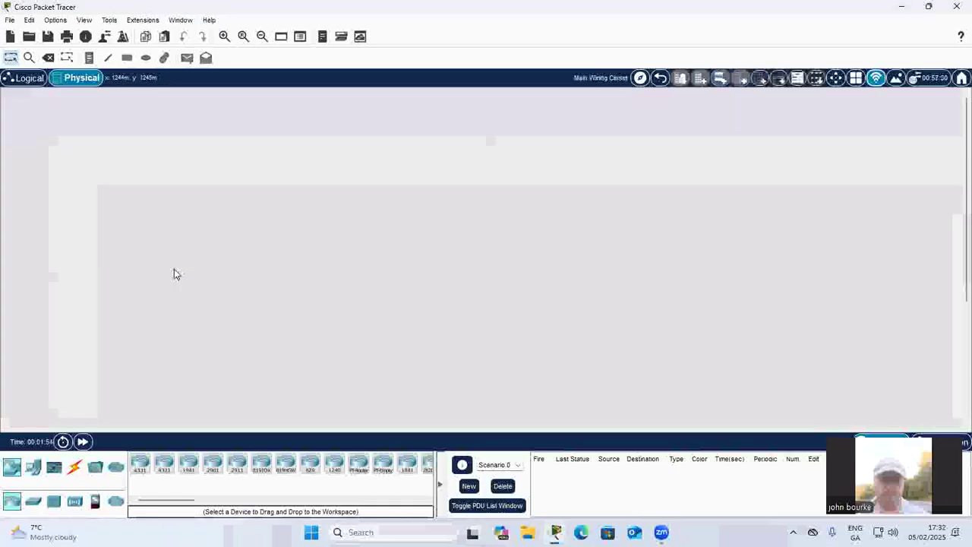
pyautogui.click(759, 79)
pyautogui.click(759, 79)
pyautogui.click(760, 79)
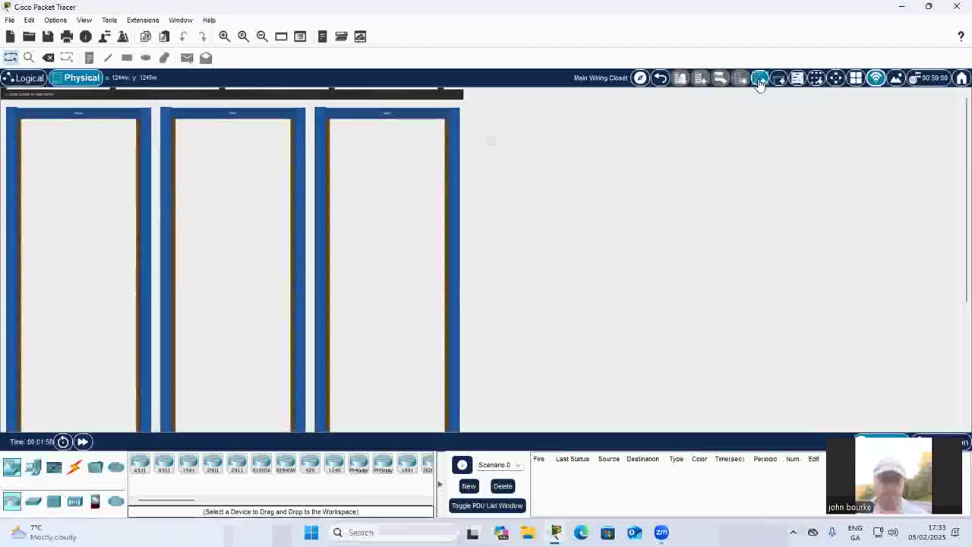
pyautogui.click(760, 79)
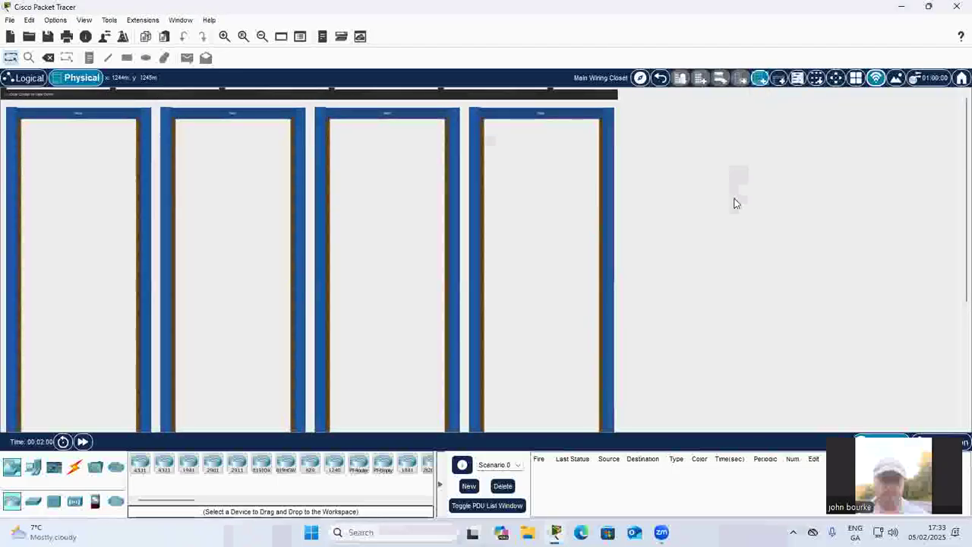
# Place a 2960 switch at the top of the first rack.
pyautogui.click(33, 467)
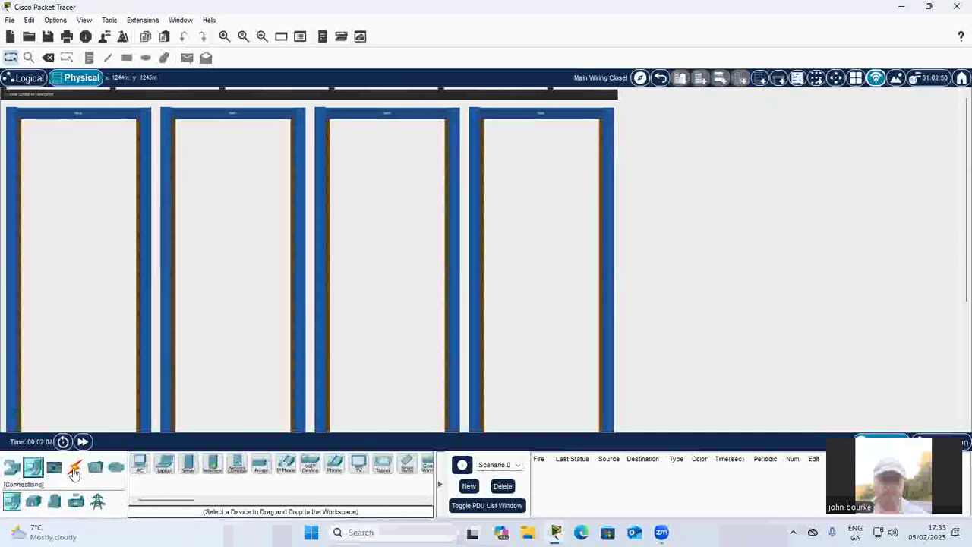
pyautogui.click(74, 468)
pyautogui.click(36, 469)
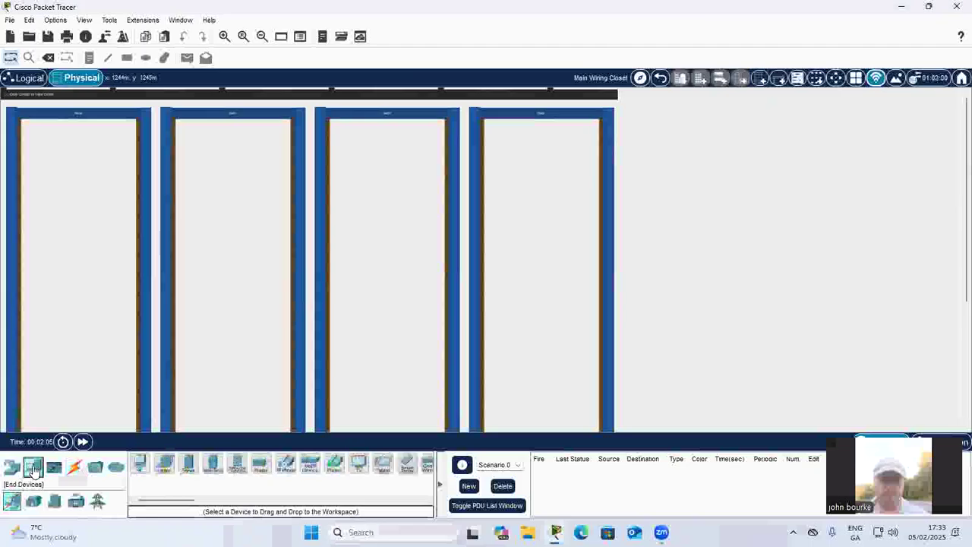
pyautogui.click(11, 472)
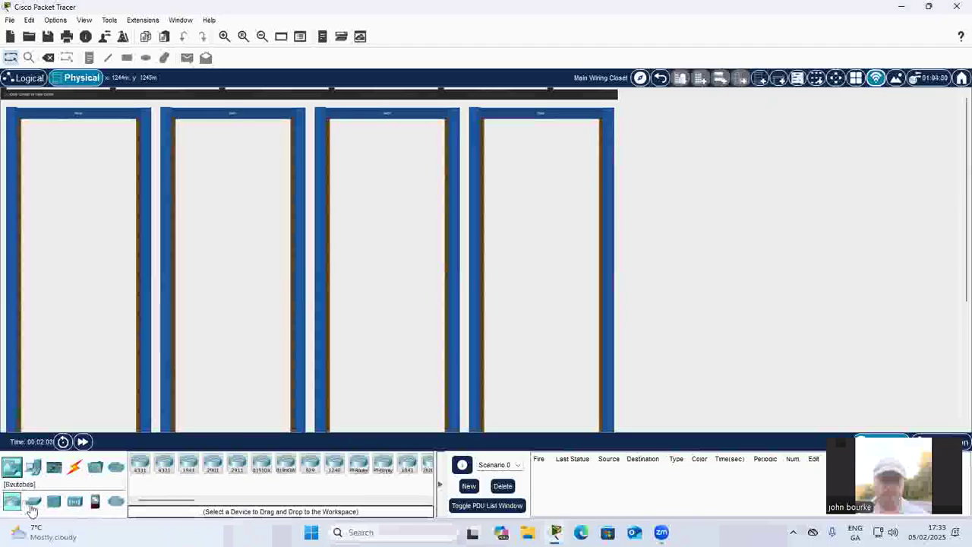
pyautogui.click(33, 503)
pyautogui.click(137, 465)
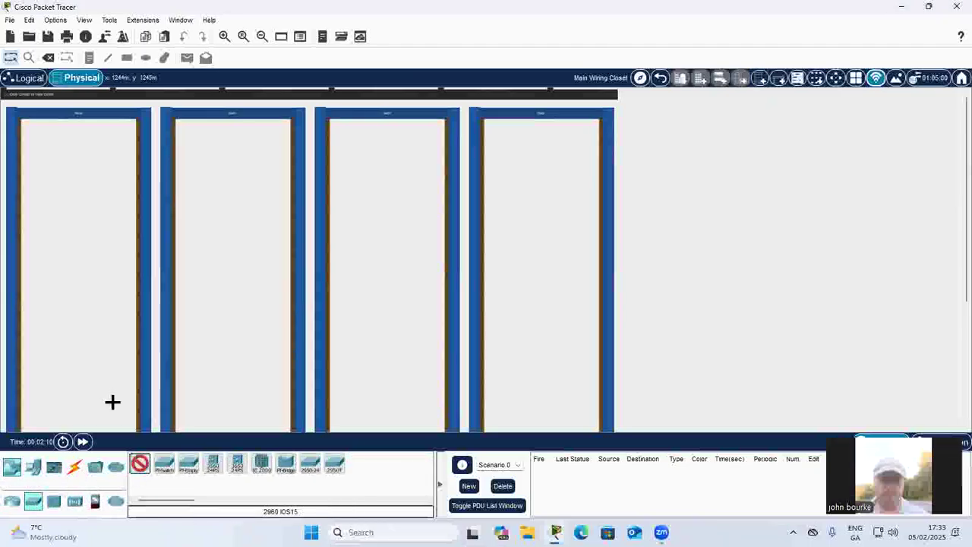
pyautogui.click(62, 132)
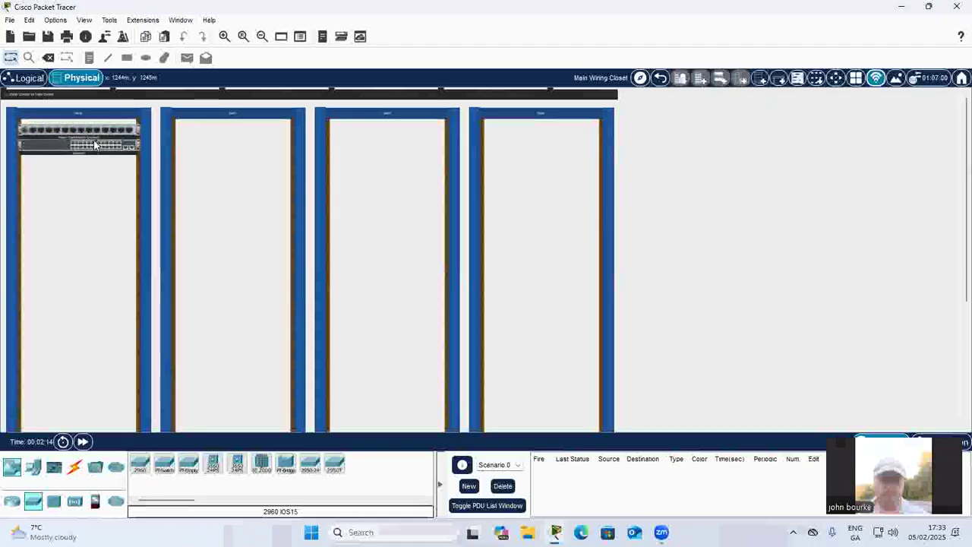
# Place one 2960 switch at the top of the second rack and another in the third rack.
pyautogui.click(33, 502)
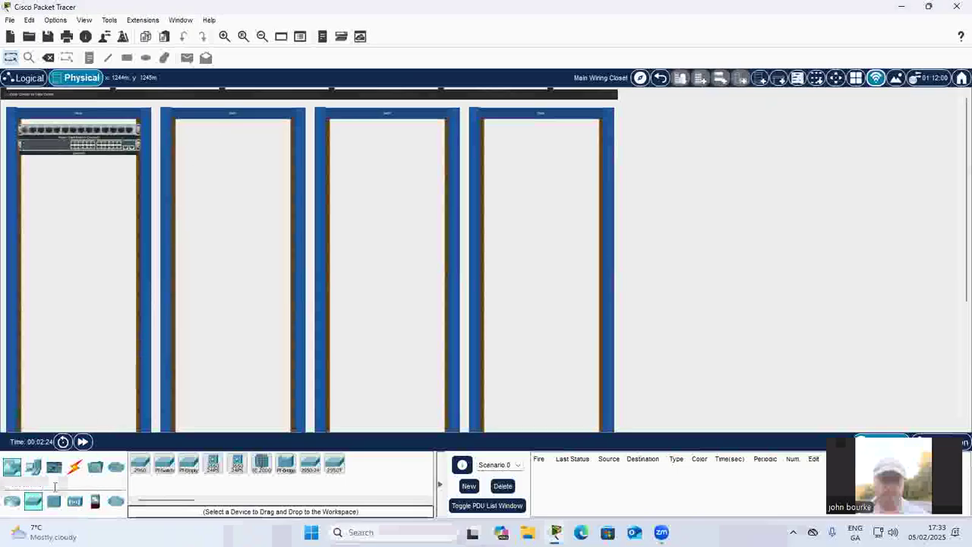
pyautogui.click(138, 465)
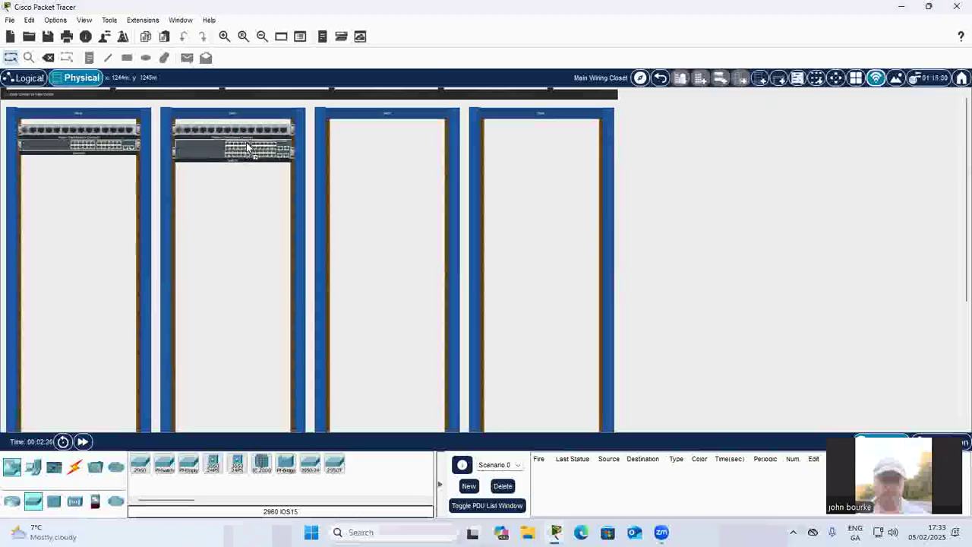
pyautogui.click(139, 464)
pyautogui.click(372, 137)
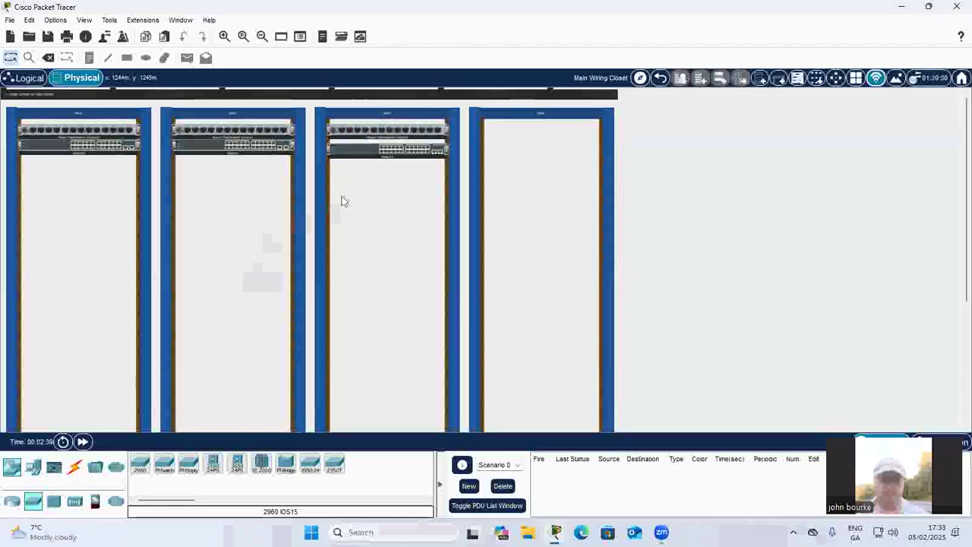
# Move the third rack's switch up so it sits directly beneath the power distribution device.
pyautogui.click(370, 148)
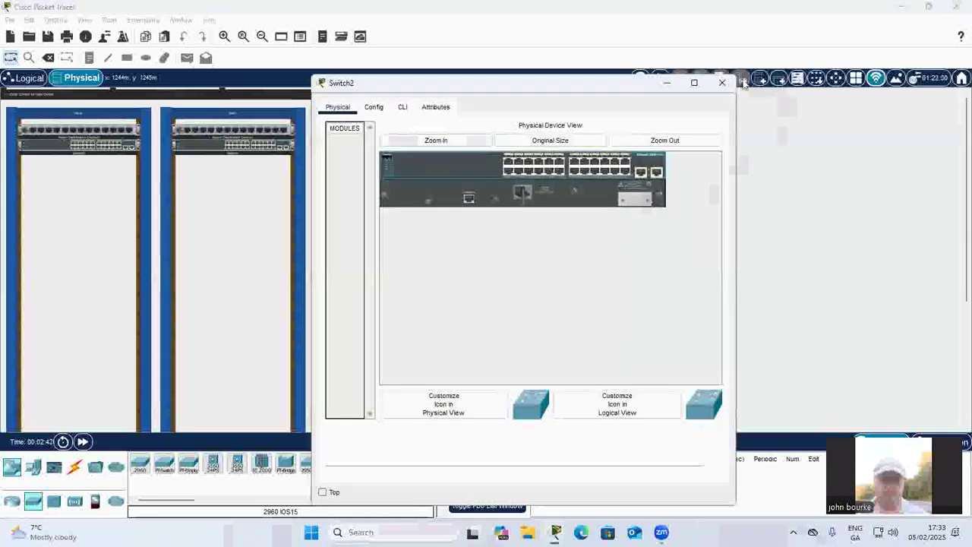
pyautogui.click(719, 85)
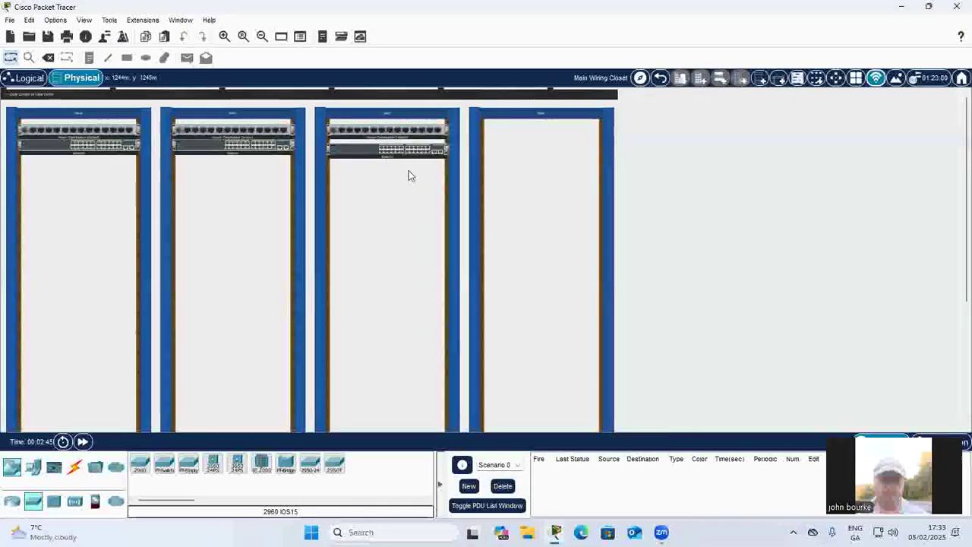
pyautogui.moveTo(366, 158)
pyautogui.mouseDown()
pyautogui.moveTo(370, 182)
pyautogui.moveTo(363, 152)
pyautogui.mouseUp()
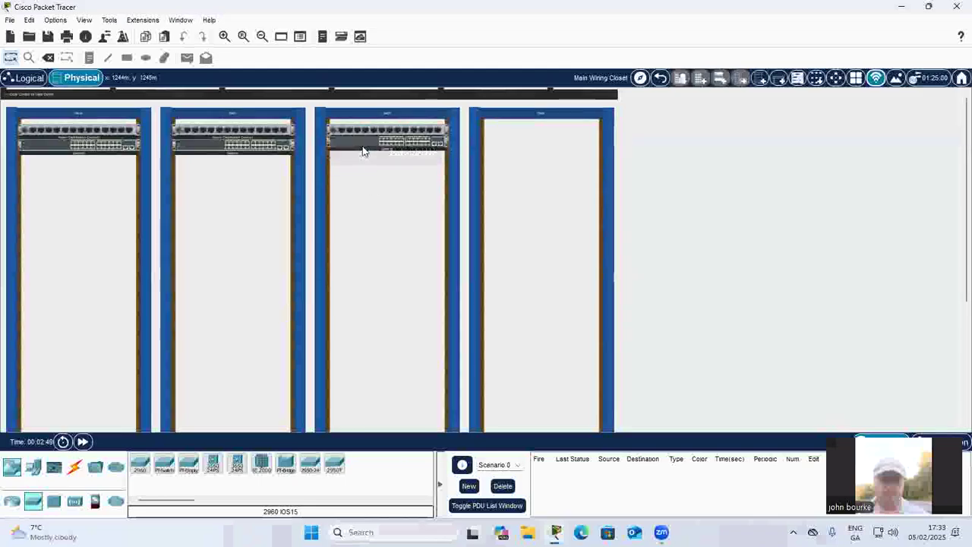
# Place a 2960 switch in the fourth rack and stack it with the power distribution device at the very top.
pyautogui.click(142, 467)
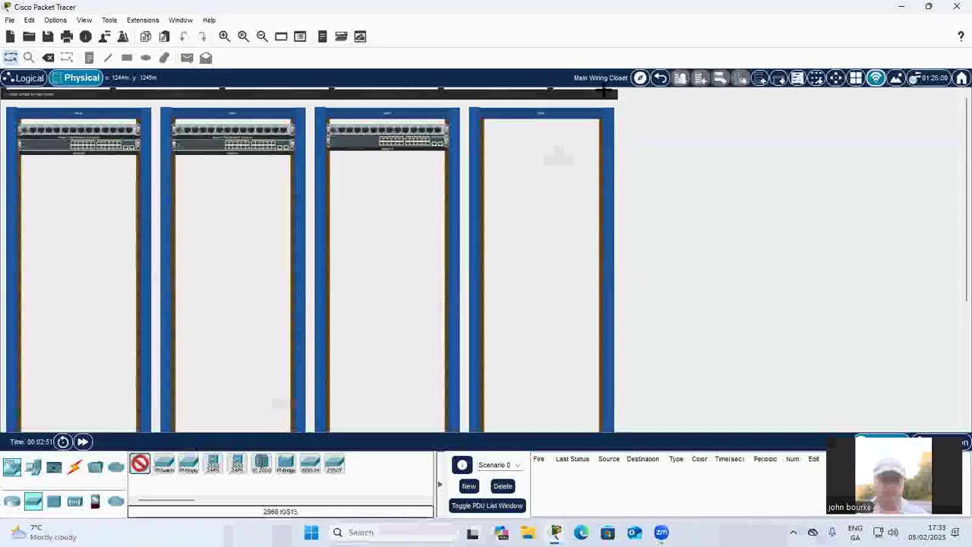
pyautogui.click(521, 134)
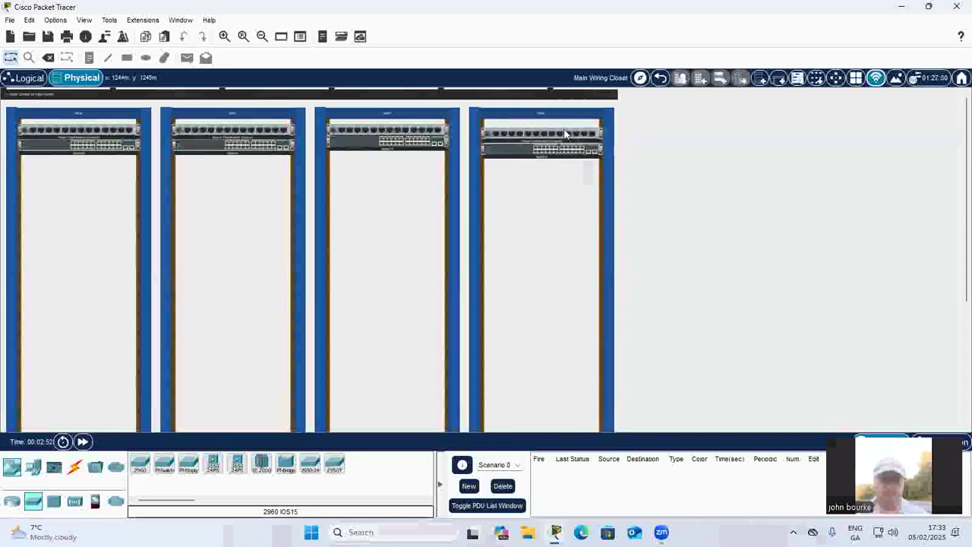
pyautogui.moveTo(559, 132)
pyautogui.mouseDown()
pyautogui.moveTo(559, 124)
pyautogui.moveTo(555, 156)
pyautogui.moveTo(553, 144)
pyautogui.mouseUp()
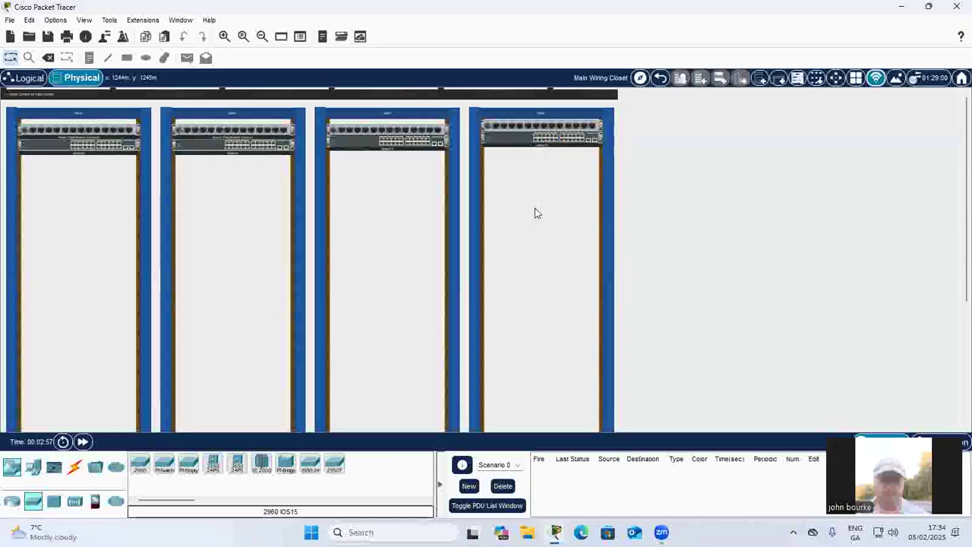
# Shift the power distribution devices and switches in the first two racks to the top, and adjust the third rack's stack.
pyautogui.moveTo(408, 130); pyautogui.dragTo(413, 113)
pyautogui.moveTo(253, 135); pyautogui.dragTo(261, 124)
pyautogui.moveTo(433, 133); pyautogui.dragTo(436, 123)
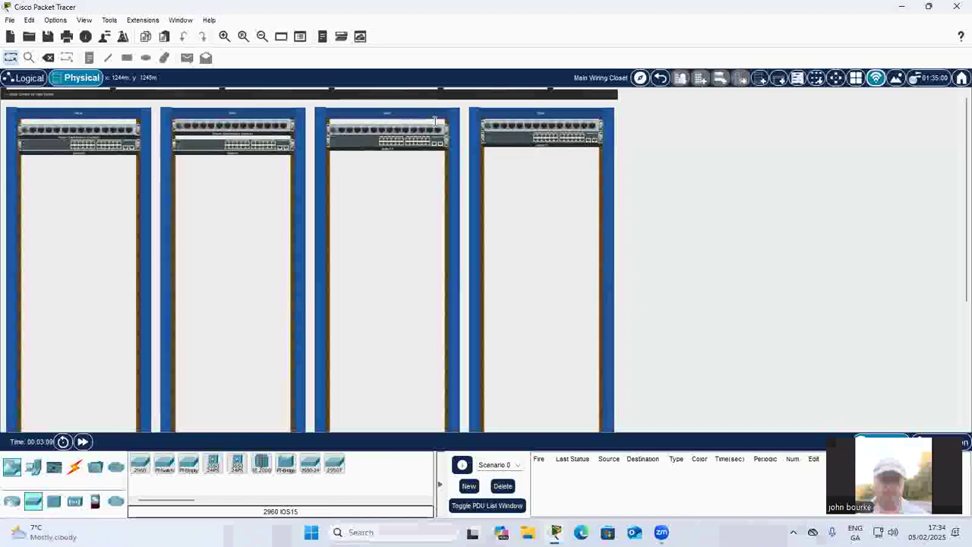
pyautogui.moveTo(89, 136); pyautogui.dragTo(121, 132)
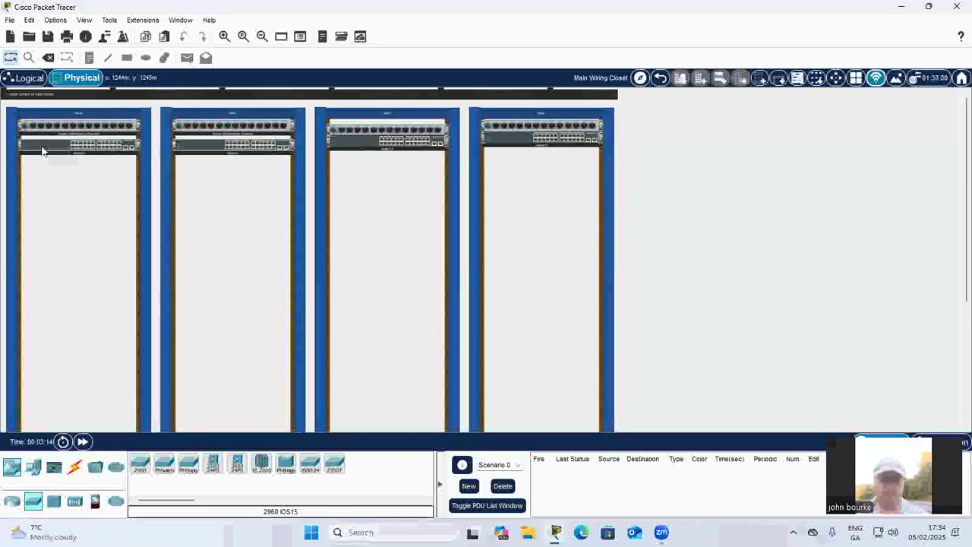
pyautogui.moveTo(45, 142)
pyautogui.mouseDown()
pyautogui.moveTo(42, 136)
pyautogui.moveTo(52, 163)
pyautogui.moveTo(47, 137)
pyautogui.mouseUp()
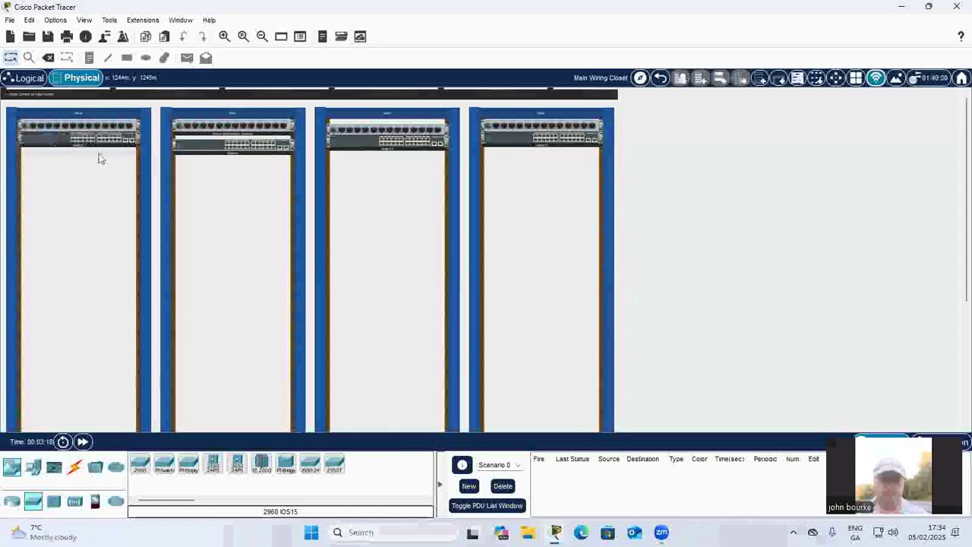
pyautogui.moveTo(223, 148)
pyautogui.mouseDown()
pyautogui.moveTo(230, 196)
pyautogui.moveTo(226, 143)
pyautogui.mouseUp()
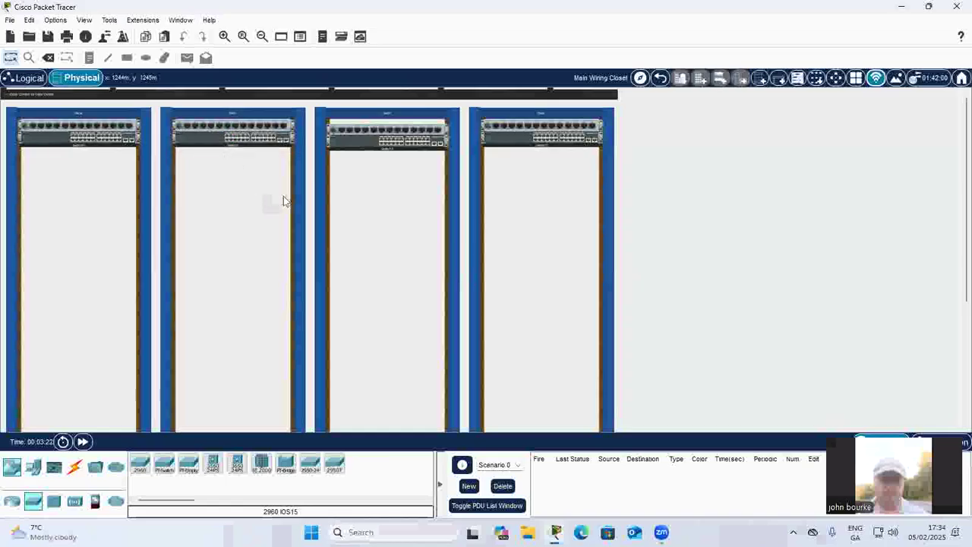
pyautogui.moveTo(387, 127)
pyautogui.mouseDown()
pyautogui.moveTo(388, 136)
pyautogui.moveTo(387, 117)
pyautogui.moveTo(369, 190)
pyautogui.moveTo(370, 120)
pyautogui.moveTo(368, 135)
pyautogui.mouseUp()
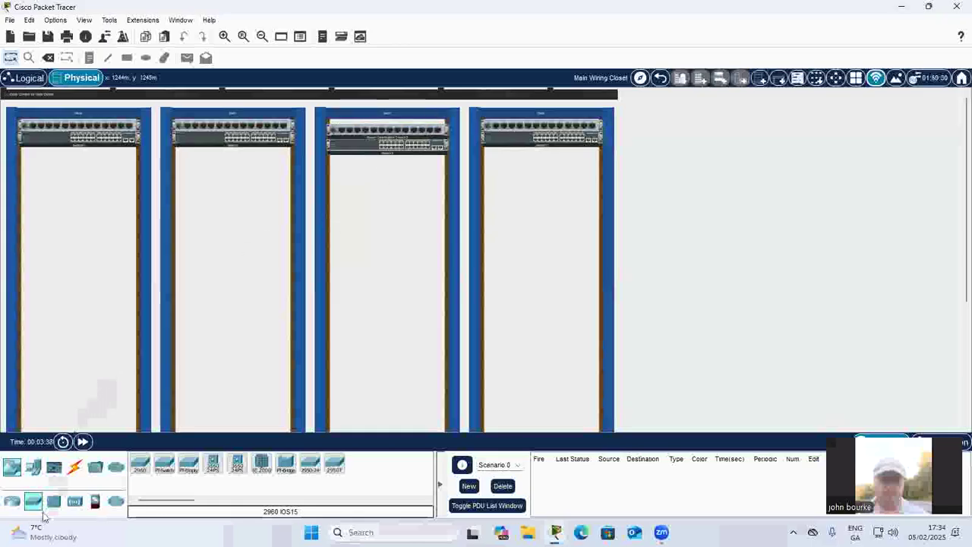
# Place four Server-PT servers in the first rack, below the switch.
pyautogui.click(34, 469)
pyautogui.moveTo(192, 465); pyautogui.dragTo(72, 169)
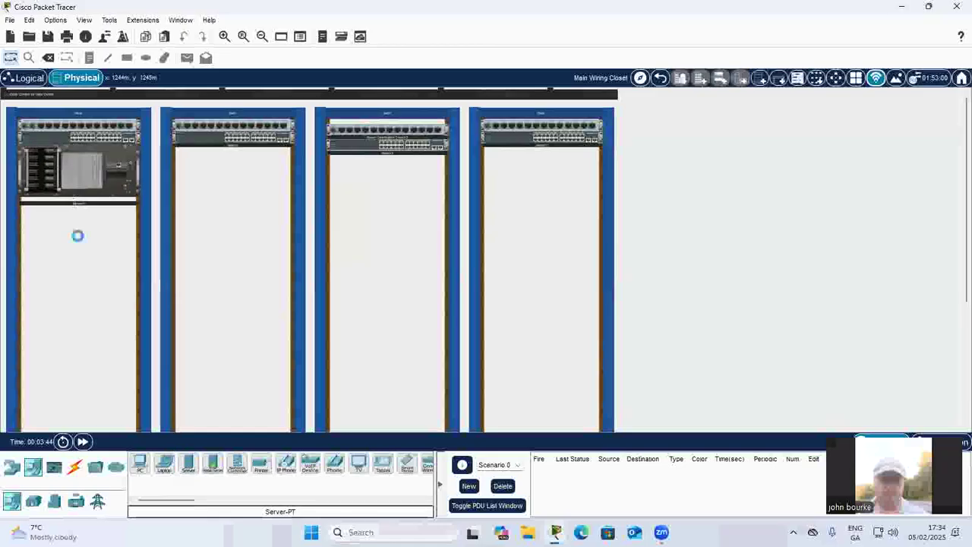
pyautogui.moveTo(190, 467); pyautogui.dragTo(76, 208)
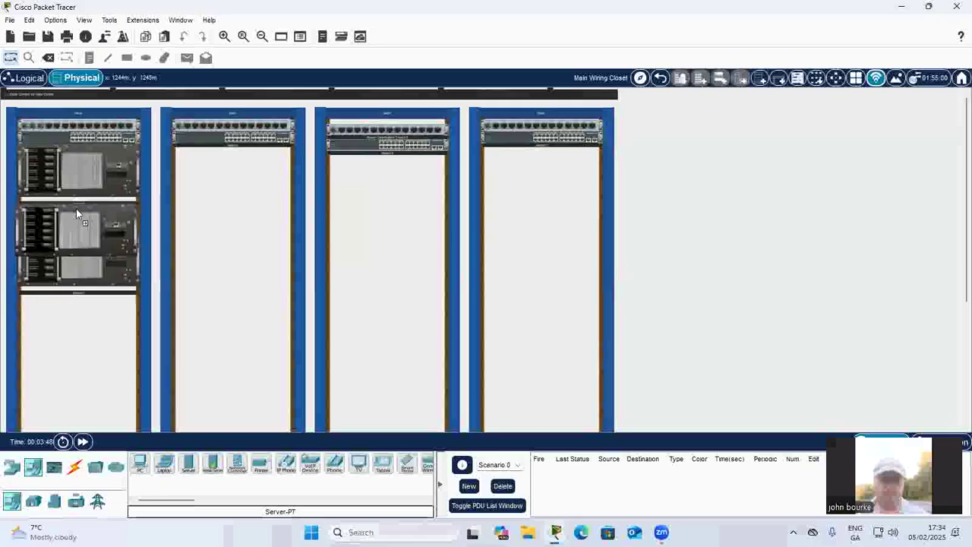
pyautogui.moveTo(187, 466); pyautogui.dragTo(113, 266)
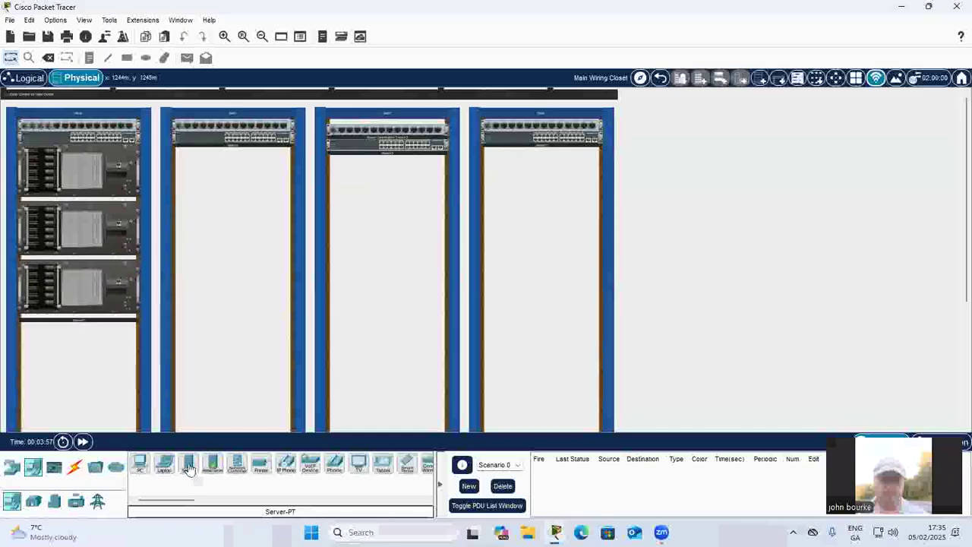
pyautogui.moveTo(187, 466); pyautogui.dragTo(113, 317)
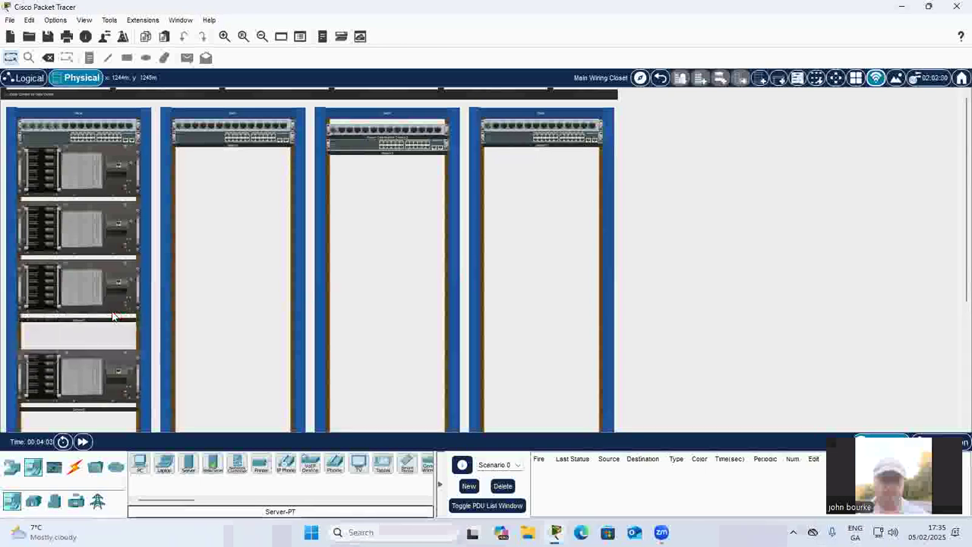
# Move the fourth server in the first rack up so it sits directly beneath the third server.
pyautogui.moveTo(116, 369); pyautogui.dragTo(115, 319)
pyautogui.moveTo(121, 373); pyautogui.dragTo(119, 324)
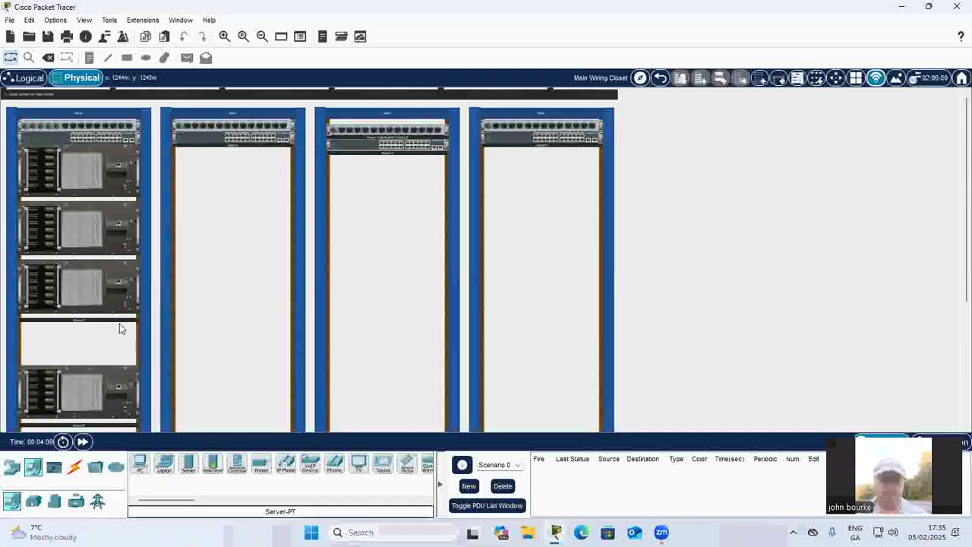
pyautogui.moveTo(122, 369); pyautogui.dragTo(122, 326)
pyautogui.moveTo(114, 372); pyautogui.dragTo(119, 323)
pyautogui.moveTo(116, 380); pyautogui.dragTo(122, 329)
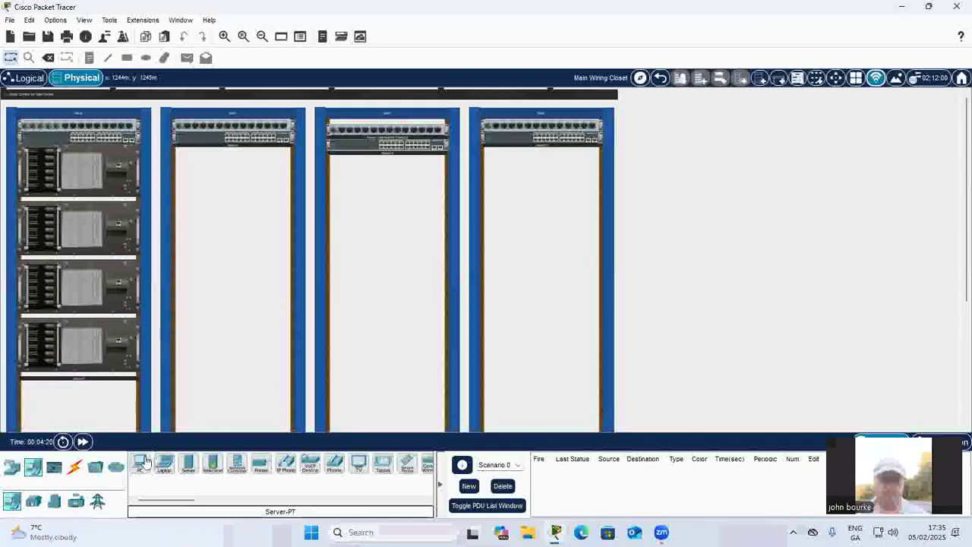
# Place four Server-PT servers in the second rack, stacked directly beneath each other below the switch.
pyautogui.click(205, 170)
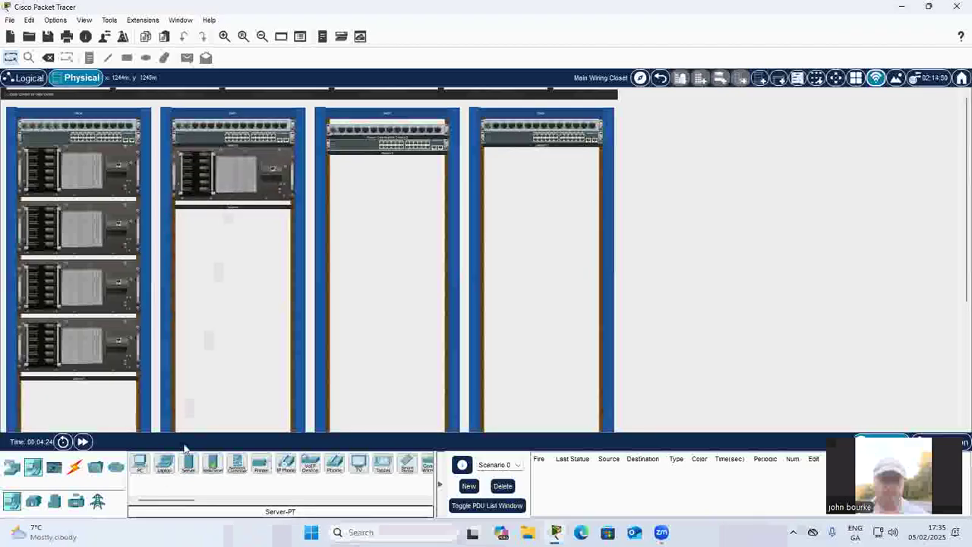
pyautogui.click(221, 245)
pyautogui.moveTo(228, 253); pyautogui.dragTo(231, 213)
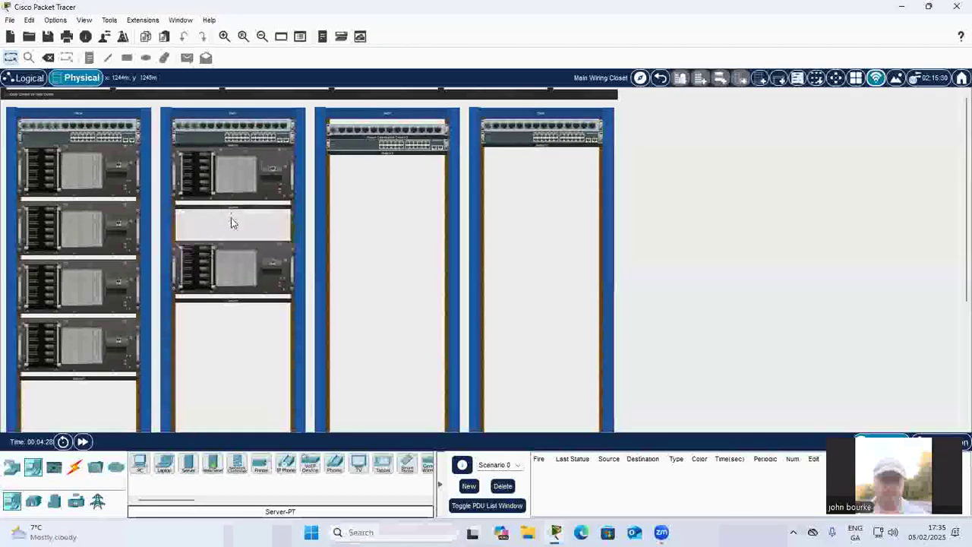
pyautogui.moveTo(236, 247); pyautogui.dragTo(254, 225)
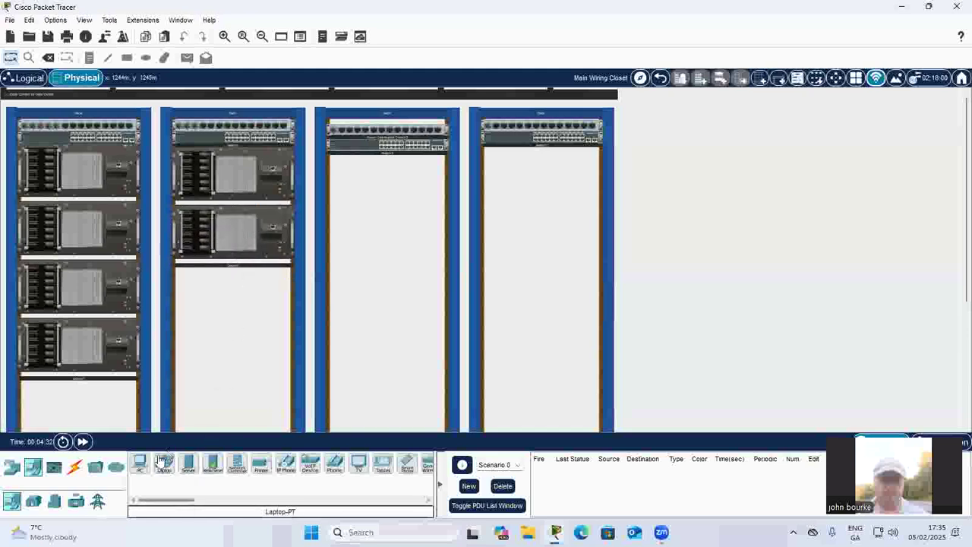
pyautogui.moveTo(219, 308); pyautogui.dragTo(235, 277)
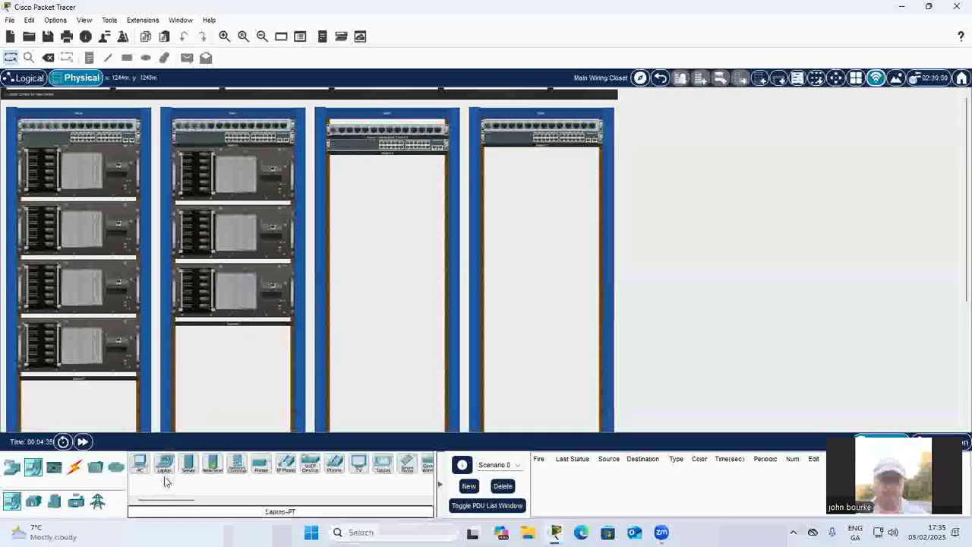
pyautogui.moveTo(221, 362); pyautogui.dragTo(226, 335)
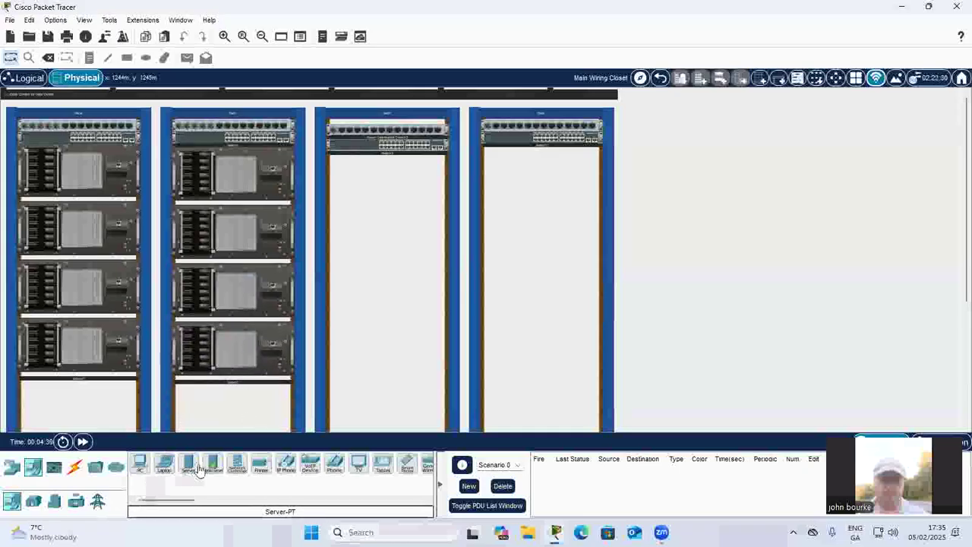
# Place two Server-PT servers in the third rack below the switch, with the second moved up close to the first.
pyautogui.moveTo(190, 468); pyautogui.dragTo(371, 169)
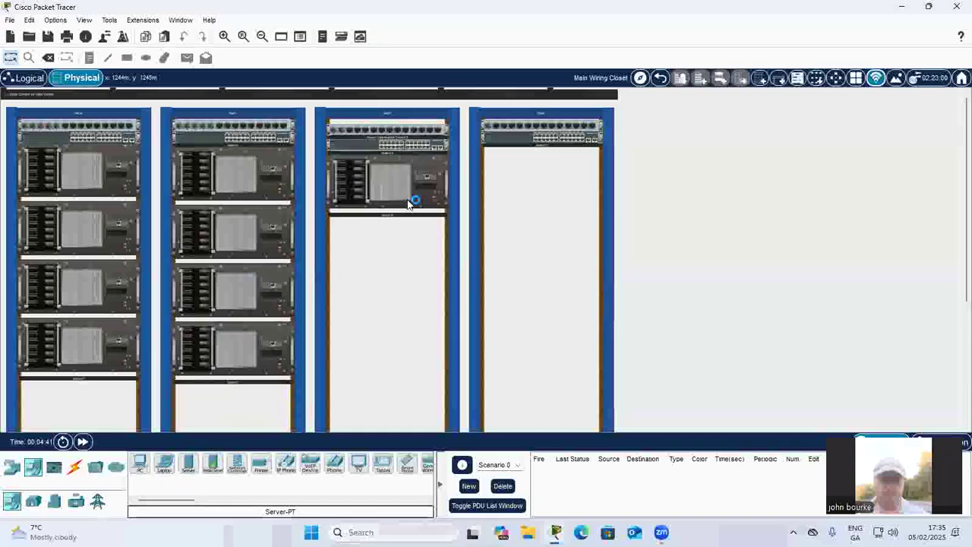
pyautogui.moveTo(184, 467); pyautogui.dragTo(384, 241)
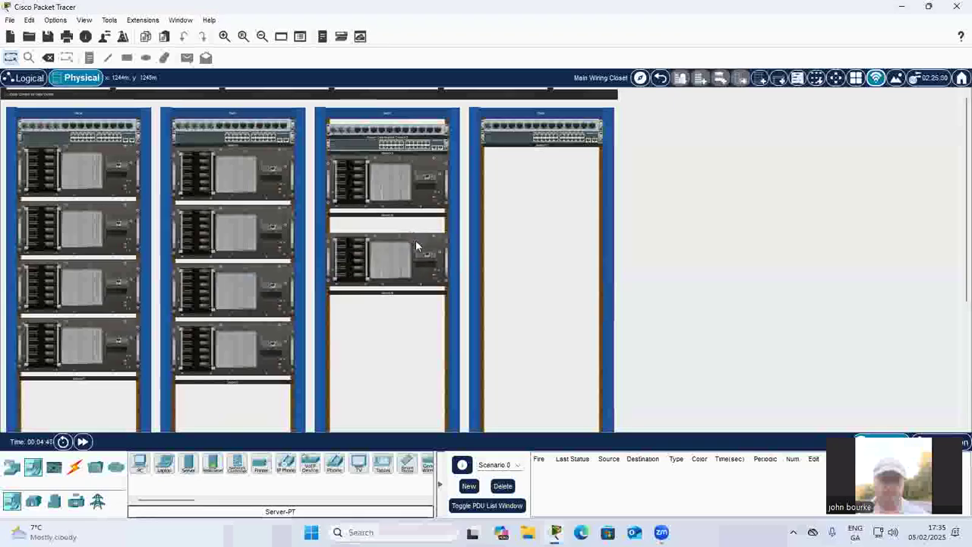
pyautogui.moveTo(431, 241)
pyautogui.mouseDown()
pyautogui.moveTo(432, 217)
pyautogui.moveTo(418, 290)
pyautogui.moveTo(422, 224)
pyautogui.mouseUp()
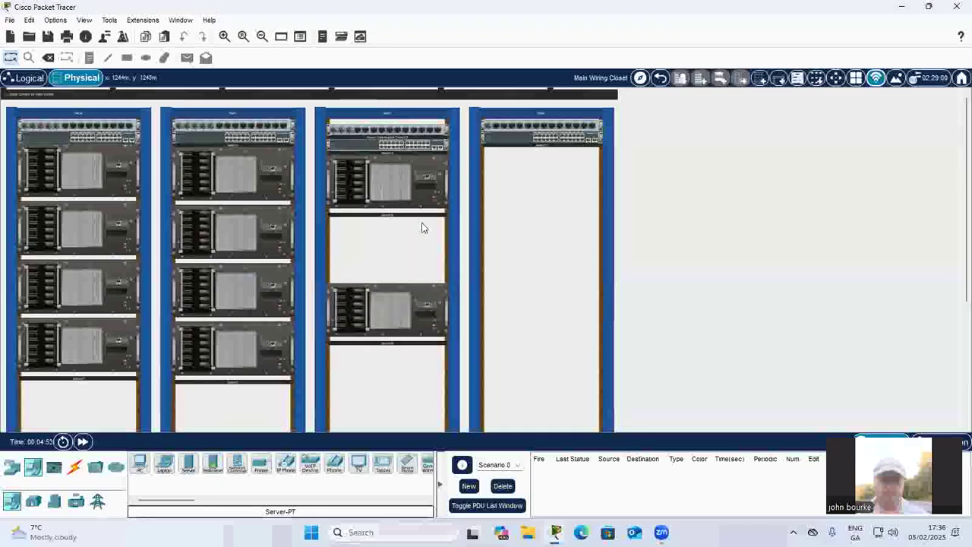
pyautogui.moveTo(425, 283); pyautogui.dragTo(390, 213)
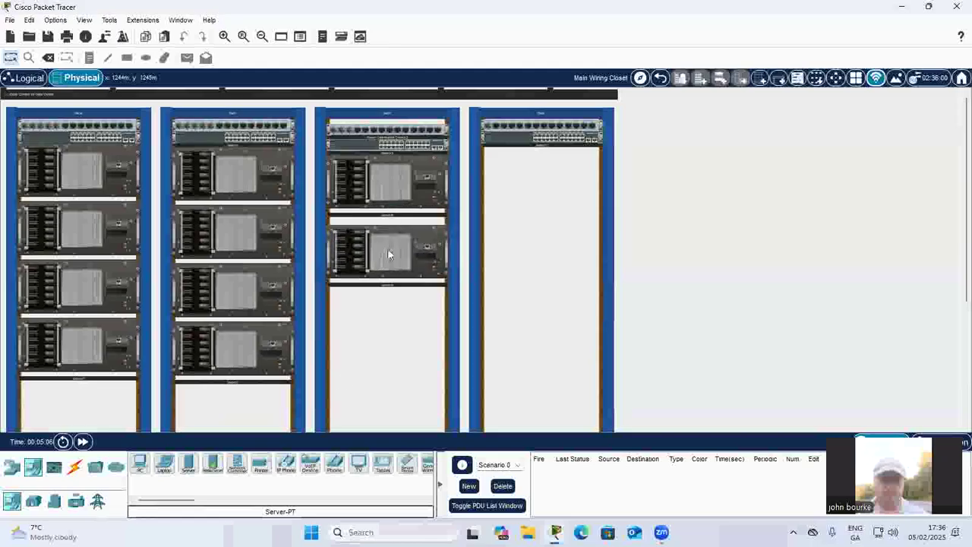
# Add a third and a fourth Server-PT to the third rack, each moved up directly beneath the server above.
pyautogui.click(188, 462)
pyautogui.click(381, 354)
pyautogui.moveTo(381, 355); pyautogui.dragTo(386, 284)
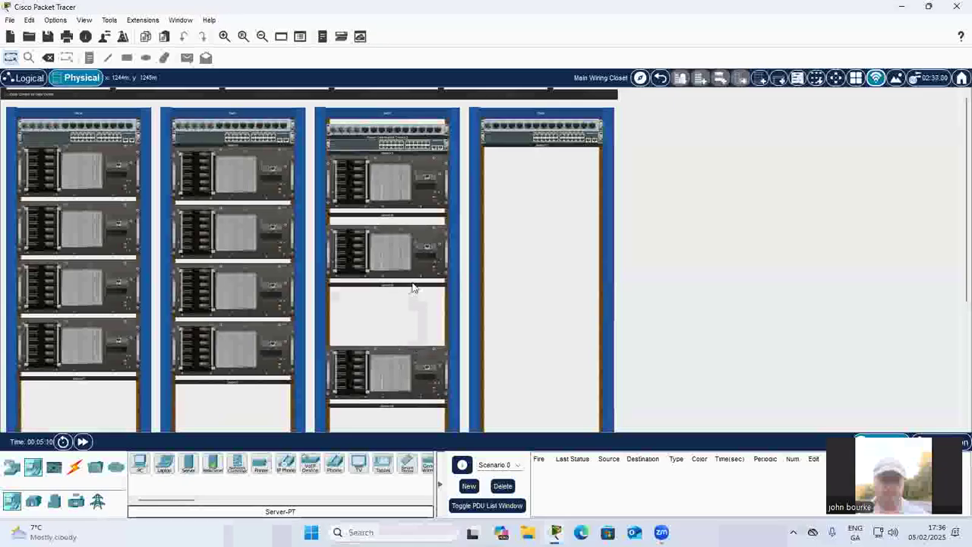
pyautogui.moveTo(411, 348); pyautogui.dragTo(414, 292)
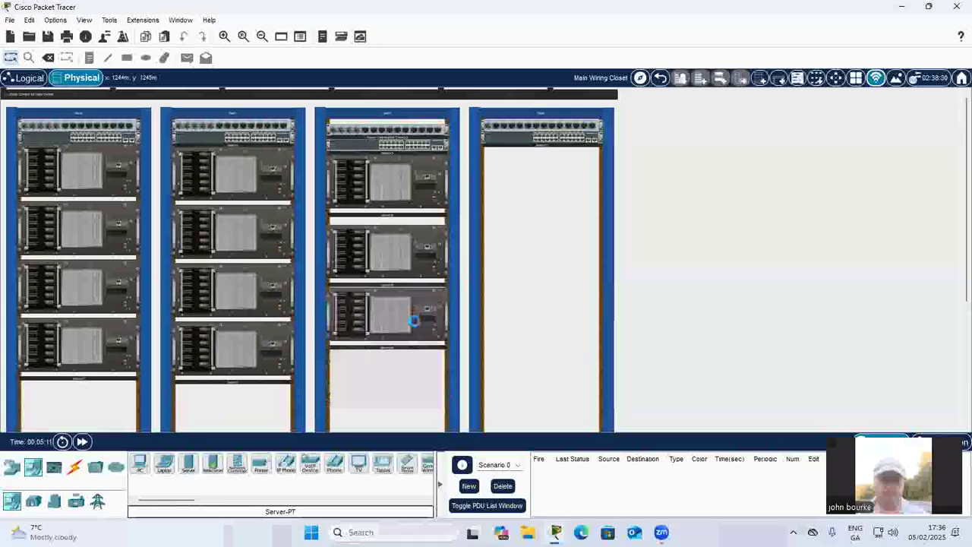
pyautogui.click(383, 368)
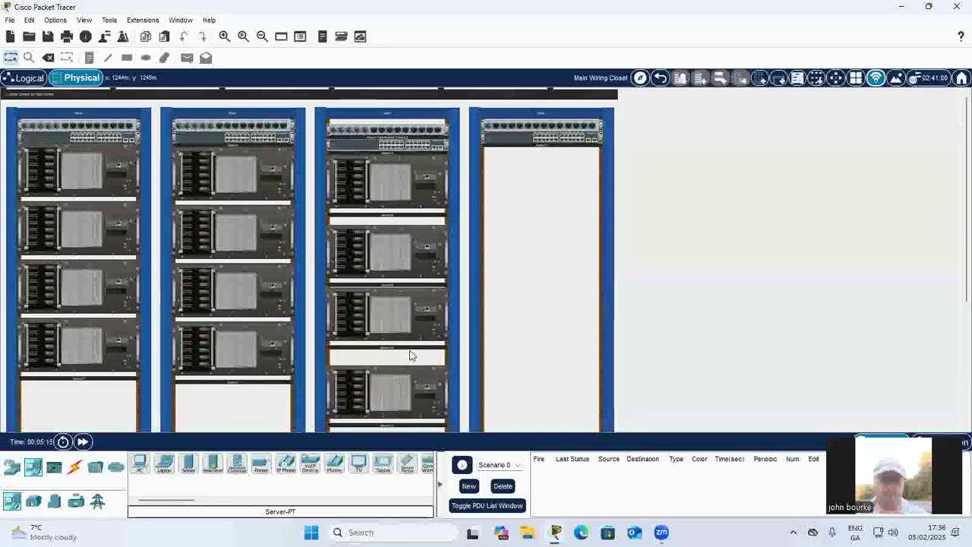
pyautogui.moveTo(417, 370); pyautogui.dragTo(424, 351)
pyautogui.moveTo(371, 371)
pyautogui.mouseDown()
pyautogui.moveTo(374, 351)
pyautogui.moveTo(354, 357)
pyautogui.moveTo(351, 347)
pyautogui.moveTo(363, 354)
pyautogui.mouseUp()
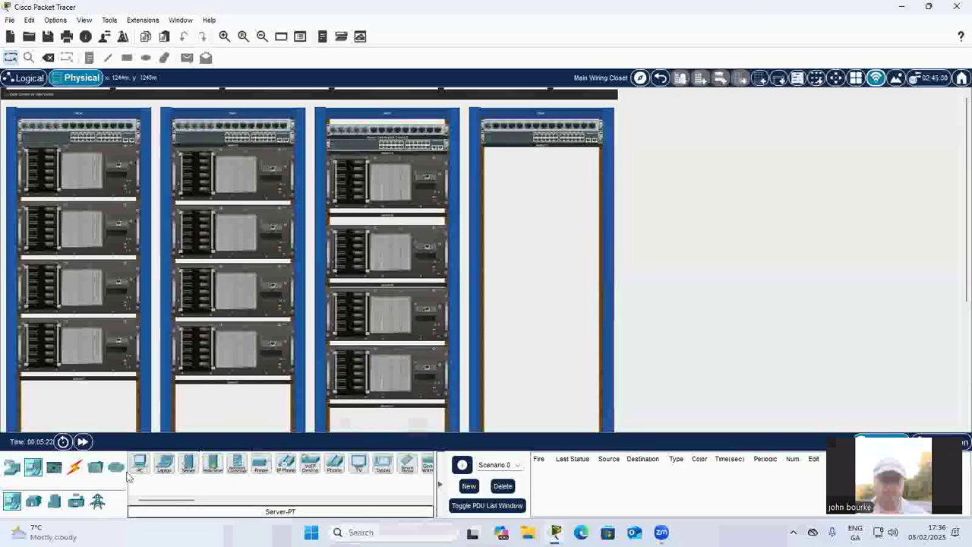
# Place a Server-PT in the fourth rack and move it up directly beneath the switch.
pyautogui.moveTo(193, 470); pyautogui.dragTo(556, 168)
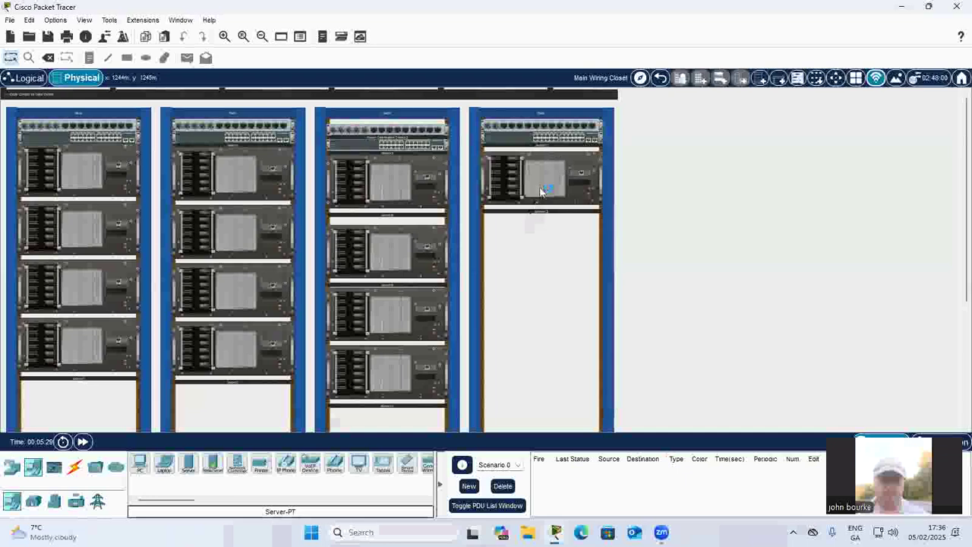
pyautogui.click(580, 155)
pyautogui.click(720, 80)
pyautogui.moveTo(602, 155); pyautogui.dragTo(578, 161)
pyautogui.click(578, 152)
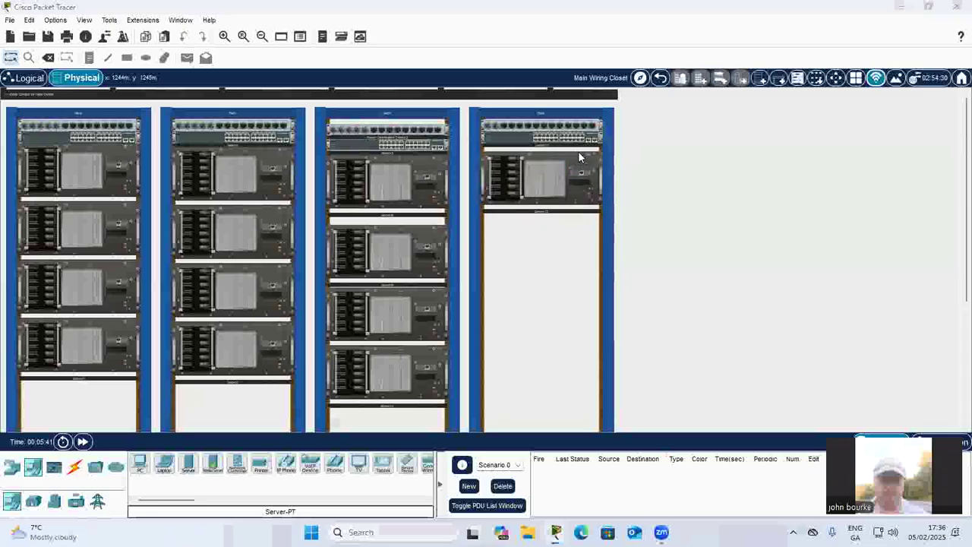
pyautogui.click(721, 83)
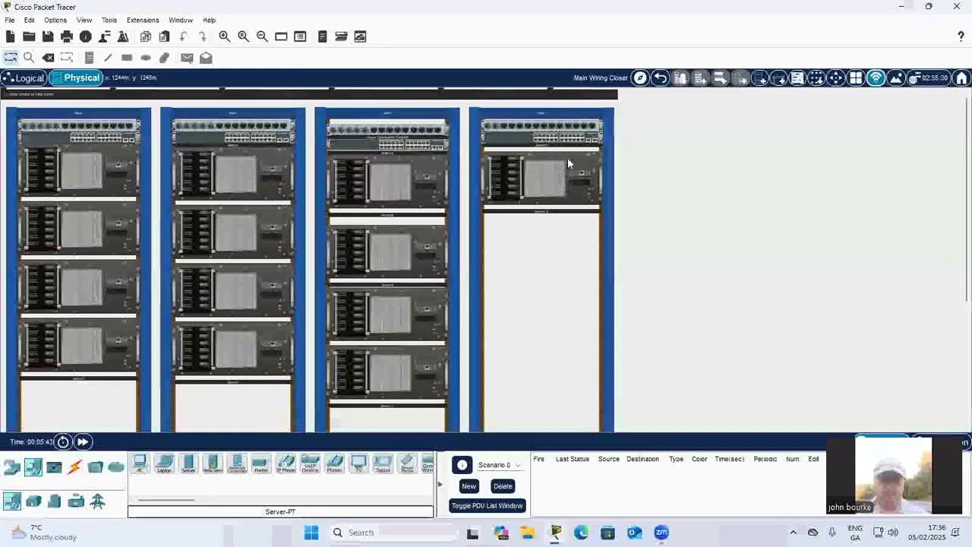
pyautogui.moveTo(573, 153); pyautogui.dragTo(572, 148)
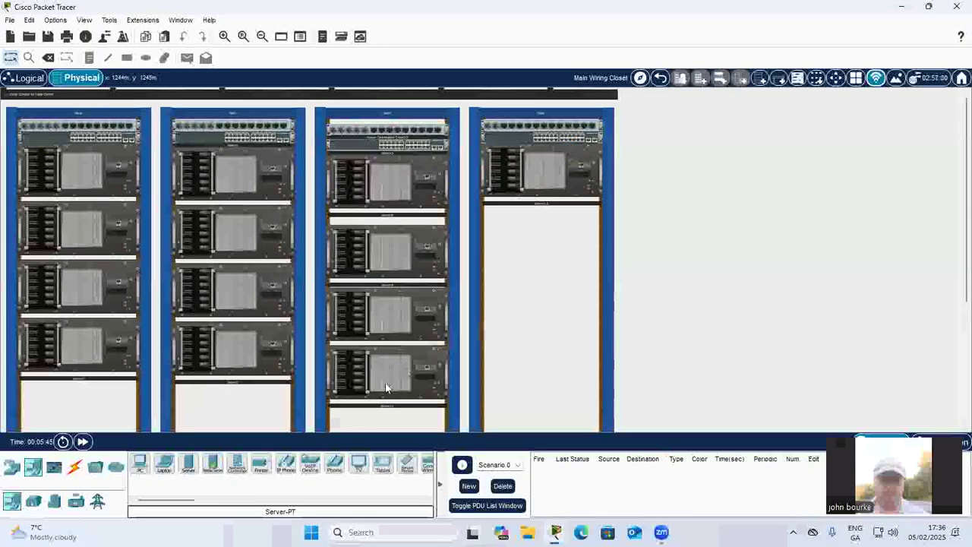
# Add three more Server-PT servers to the fourth rack, stacked directly beneath the first one.
pyautogui.click(552, 241)
pyautogui.moveTo(566, 243); pyautogui.dragTo(567, 218)
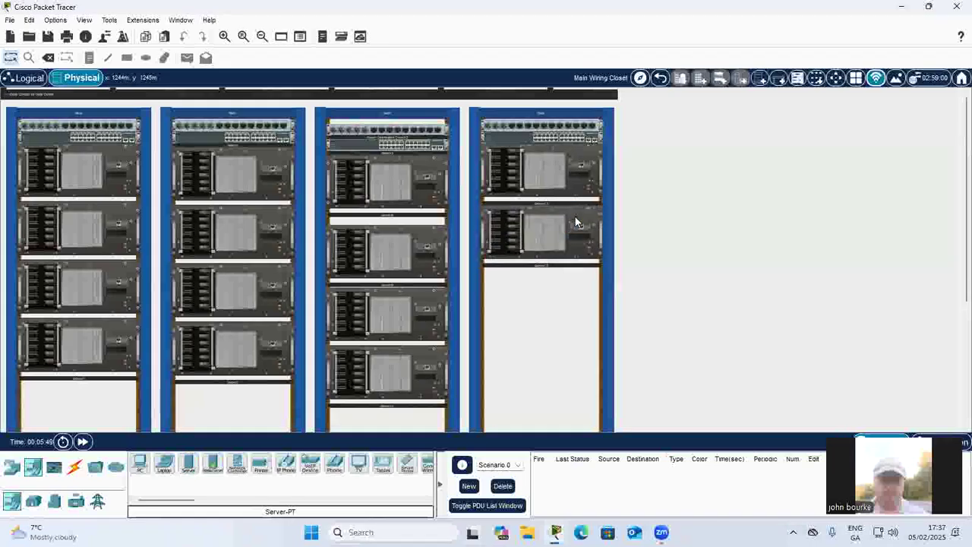
pyautogui.click(539, 288)
pyautogui.moveTo(560, 286)
pyautogui.mouseDown()
pyautogui.moveTo(555, 276)
pyautogui.moveTo(562, 287)
pyautogui.moveTo(564, 267)
pyautogui.moveTo(572, 274)
pyautogui.mouseUp()
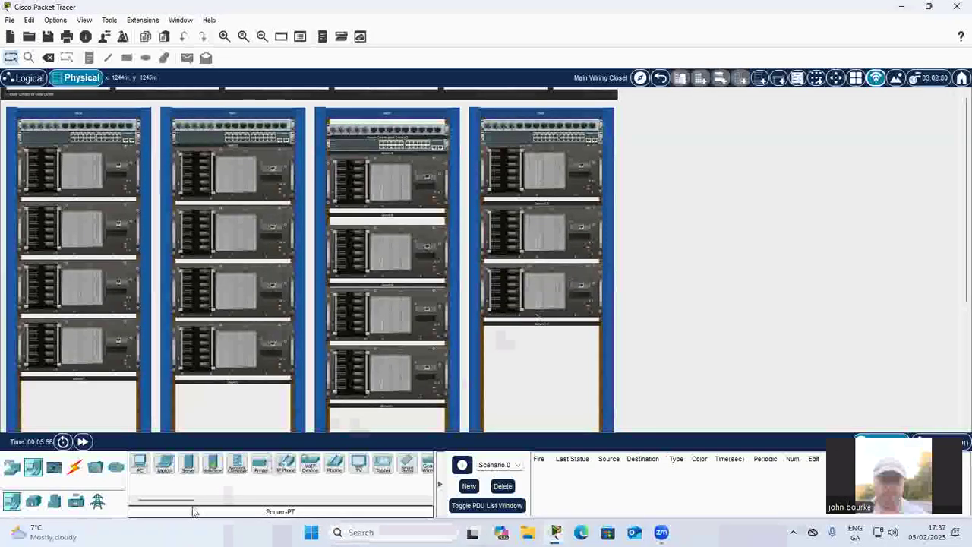
pyautogui.click(189, 463)
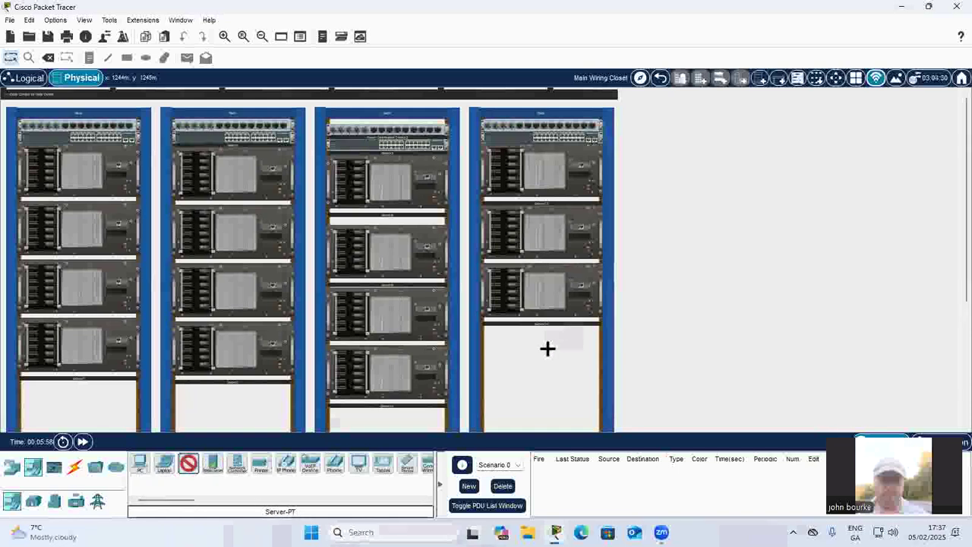
pyautogui.click(555, 355)
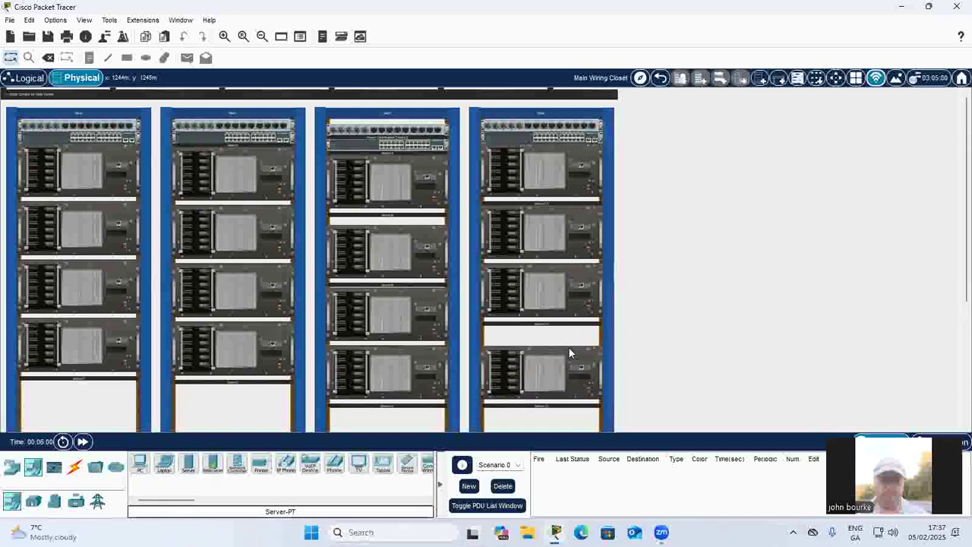
pyautogui.moveTo(412, 234)
pyautogui.mouseDown()
pyautogui.moveTo(423, 213)
pyautogui.moveTo(427, 220)
pyautogui.moveTo(402, 219)
pyautogui.mouseUp()
pyautogui.moveTo(563, 356); pyautogui.dragTo(543, 334)
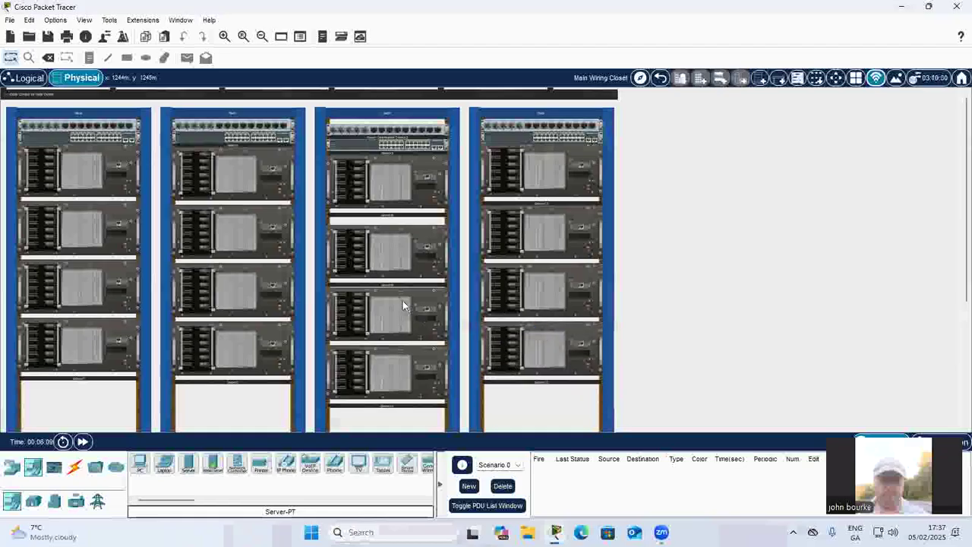
# Try to move the second server in the third rack to close the gap below the first server.
pyautogui.moveTo(392, 233); pyautogui.dragTo(367, 260)
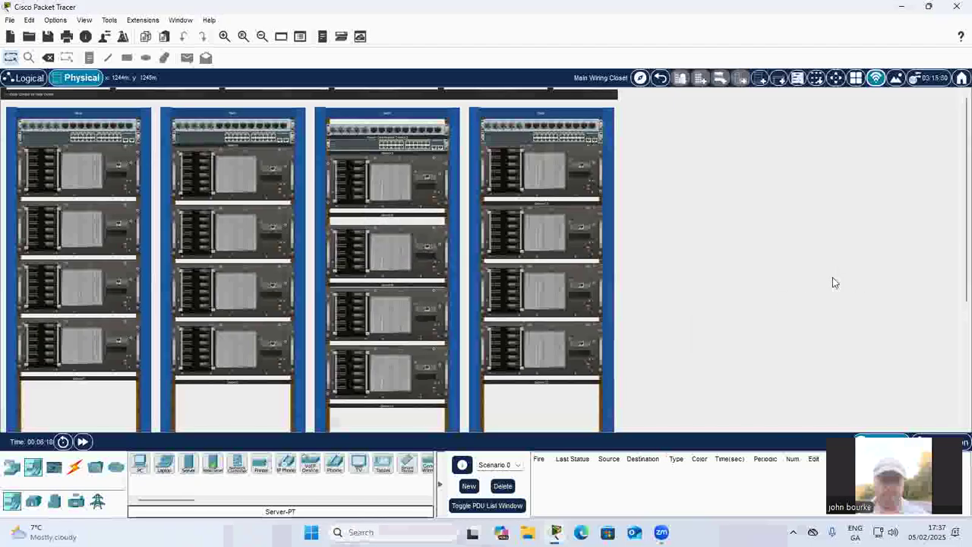
pyautogui.moveTo(396, 233)
pyautogui.mouseDown()
pyautogui.moveTo(397, 217)
pyautogui.moveTo(399, 224)
pyautogui.mouseUp()
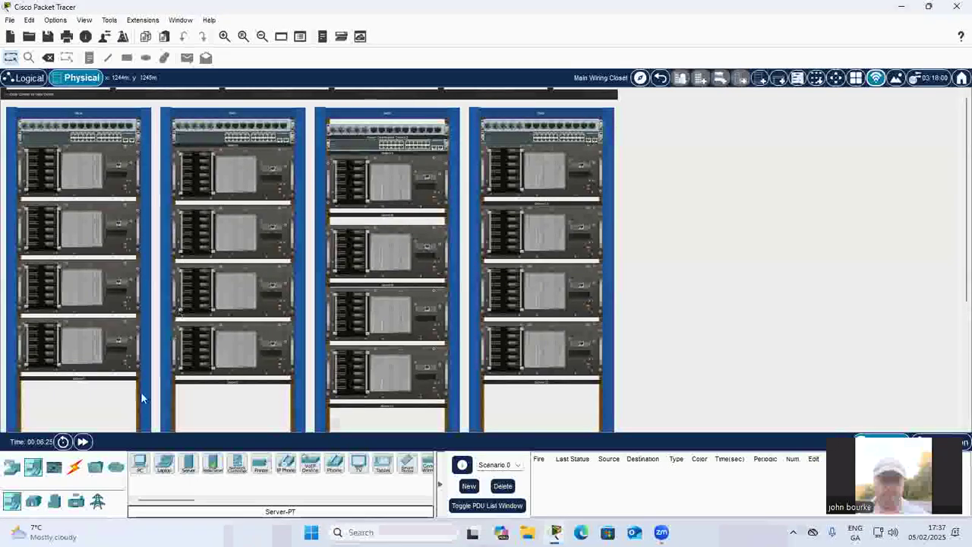
# Connect the top two servers in the first rack to that rack's switch with Copper Straight-Through cables.
pyautogui.click(71, 469)
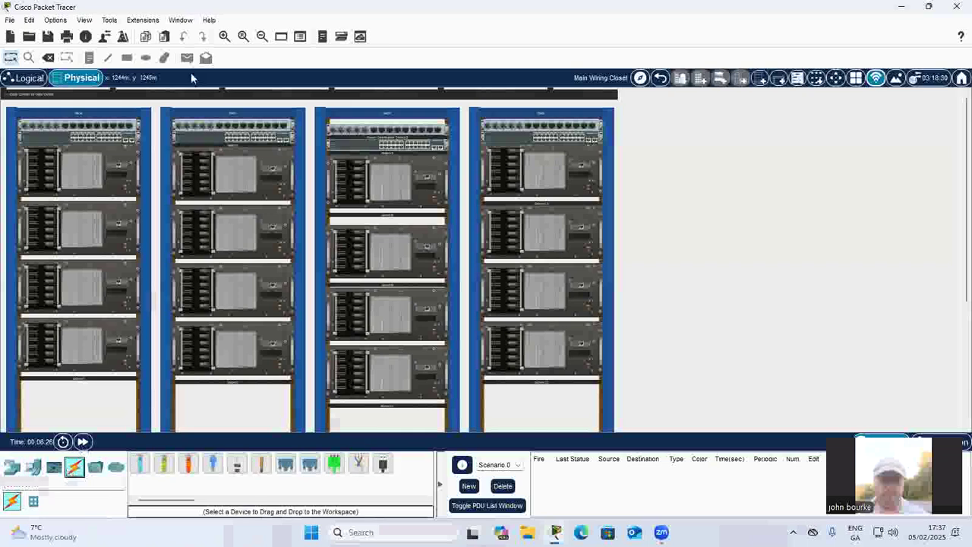
pyautogui.click(225, 37)
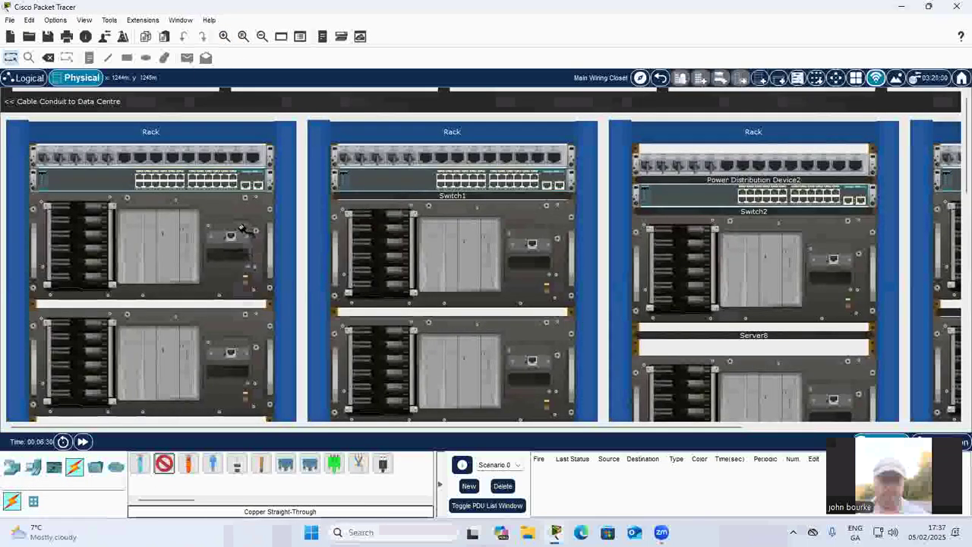
pyautogui.click(139, 182)
pyautogui.click(230, 236)
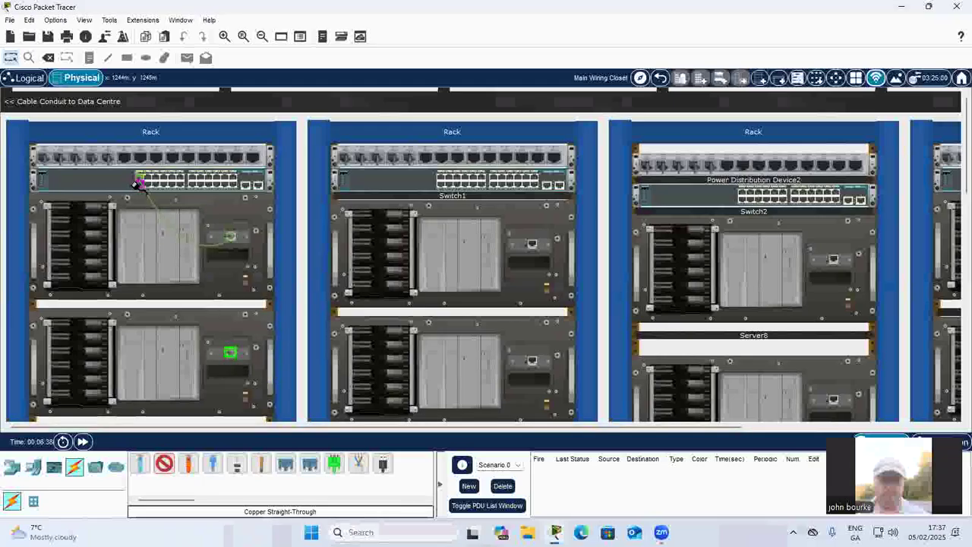
# Connect the third and fourth servers in the first rack to that rack's switch with Copper Straight-Through cables.
pyautogui.scroll(-3, 288, 296)
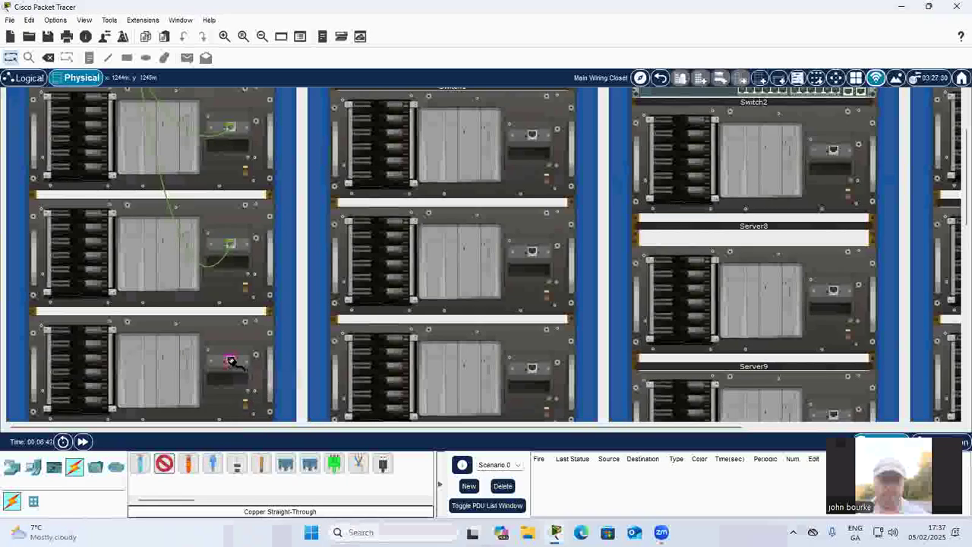
pyautogui.scroll(3, 231, 361)
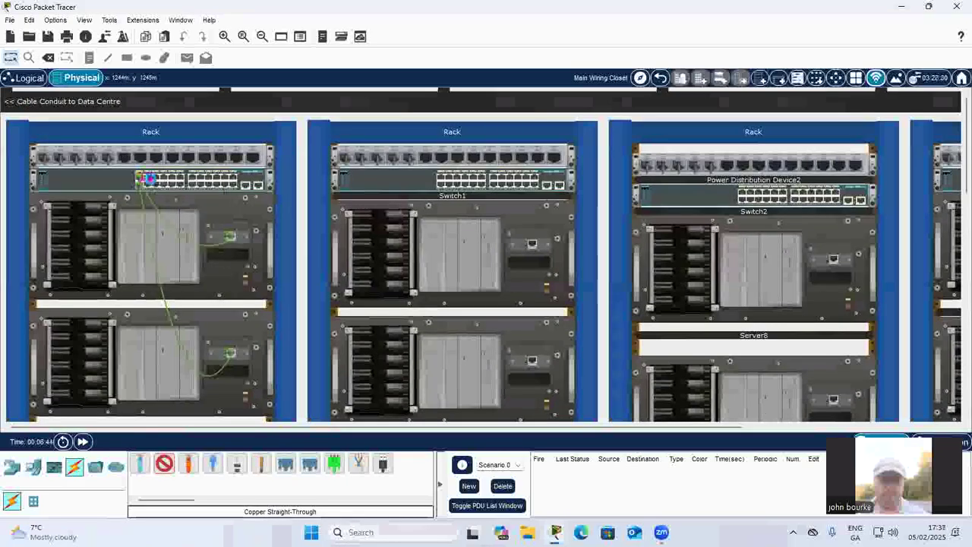
pyautogui.scroll(-6, 315, 325)
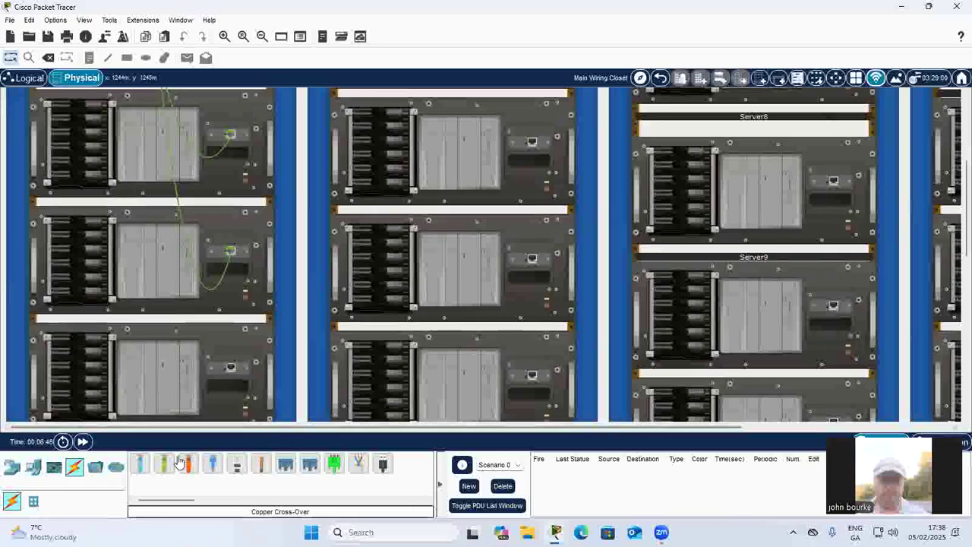
pyautogui.click(232, 369)
pyautogui.scroll(6, 232, 369)
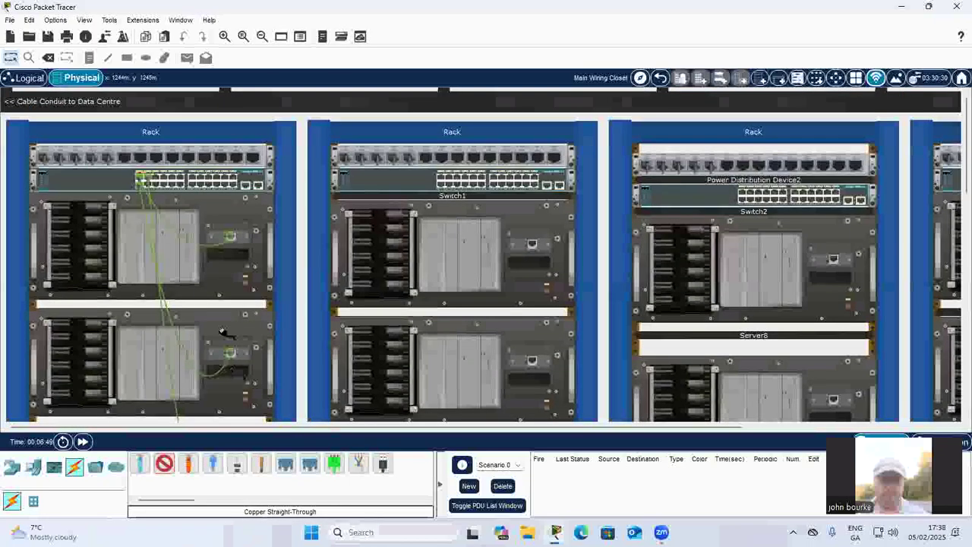
pyautogui.click(147, 185)
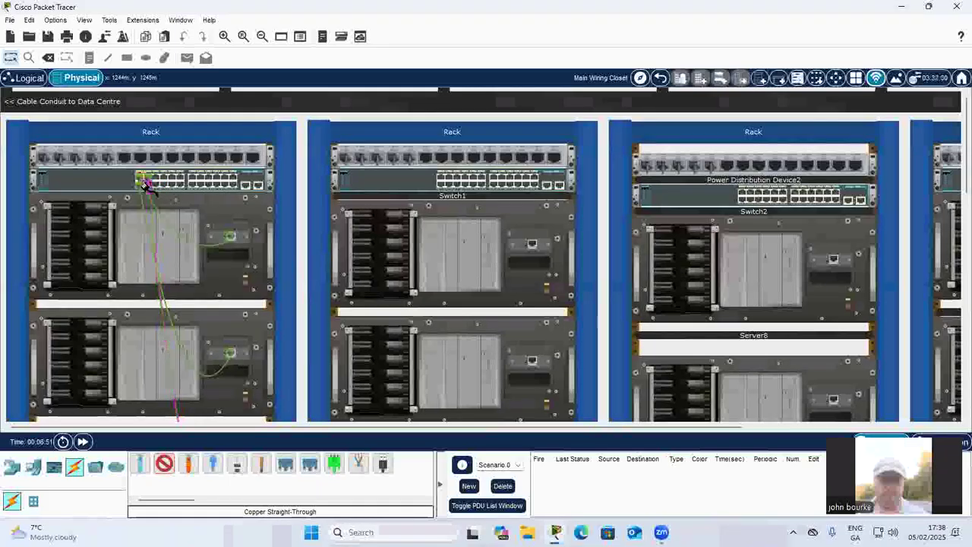
pyautogui.scroll(-8, 312, 297)
pyautogui.scroll(8, 312, 296)
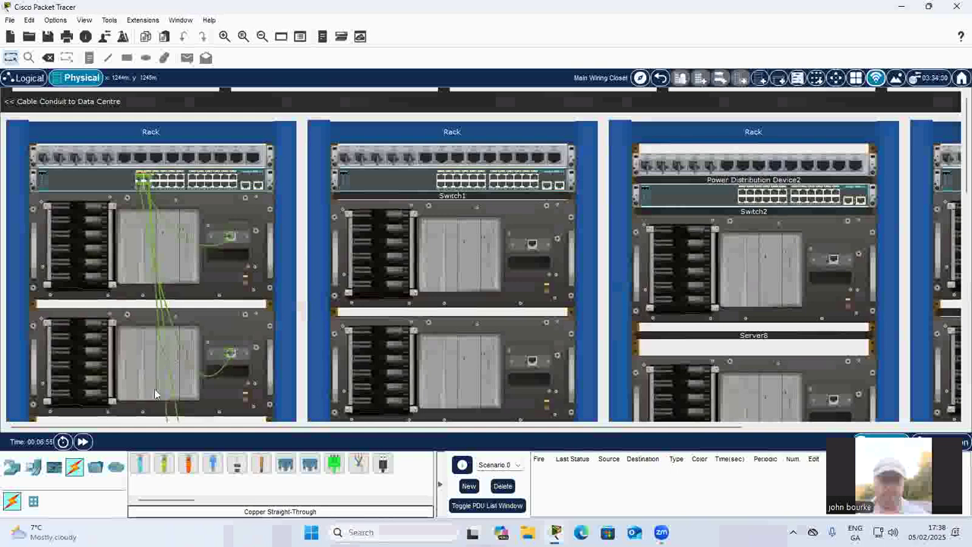
# Link the first rack's switch to the second rack's switch and cable the second rack's top two servers to theirs, using Copper Straight-Through.
pyautogui.click(163, 466)
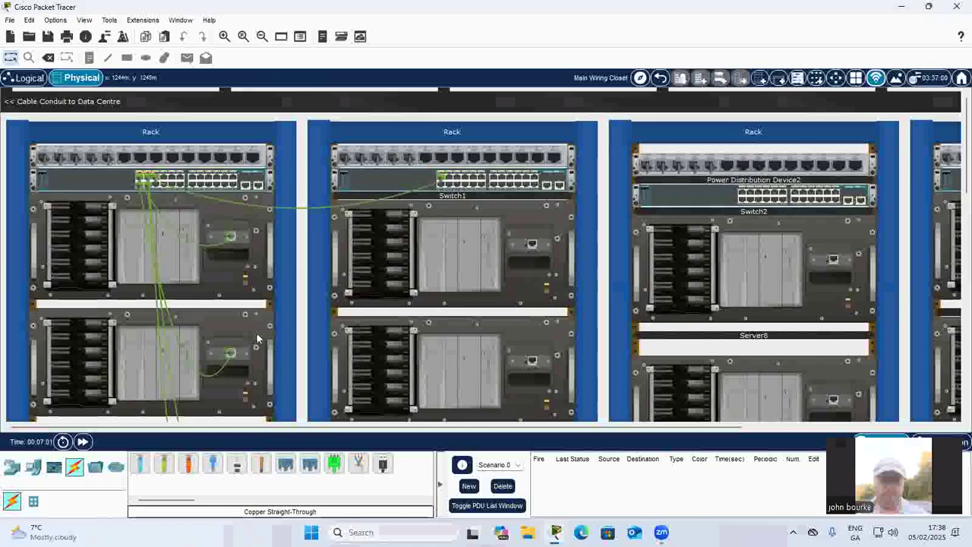
pyautogui.click(159, 467)
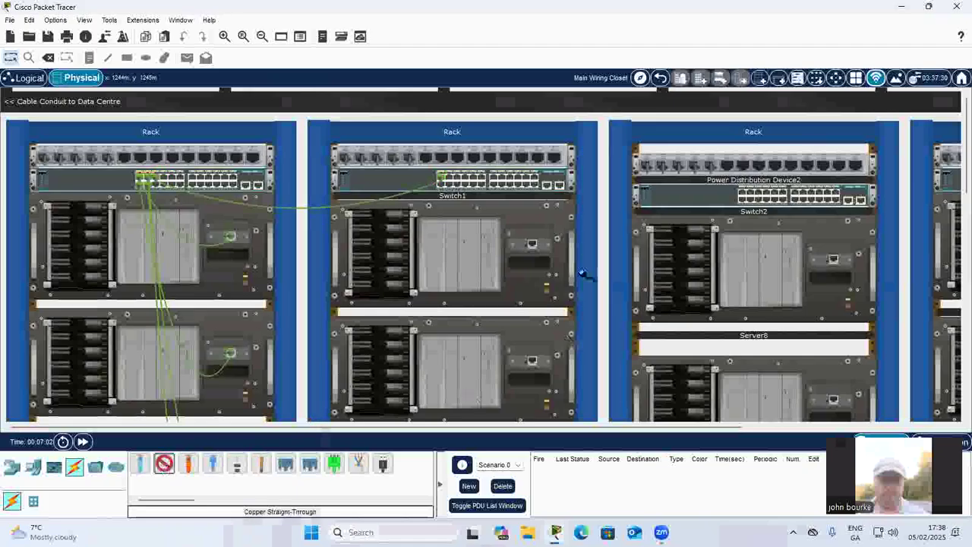
pyautogui.click(532, 243)
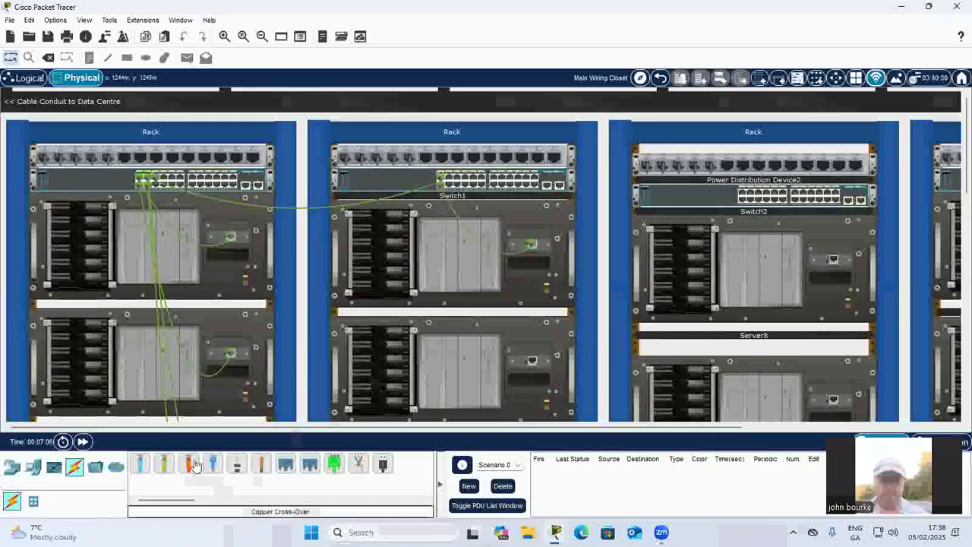
pyautogui.click(532, 360)
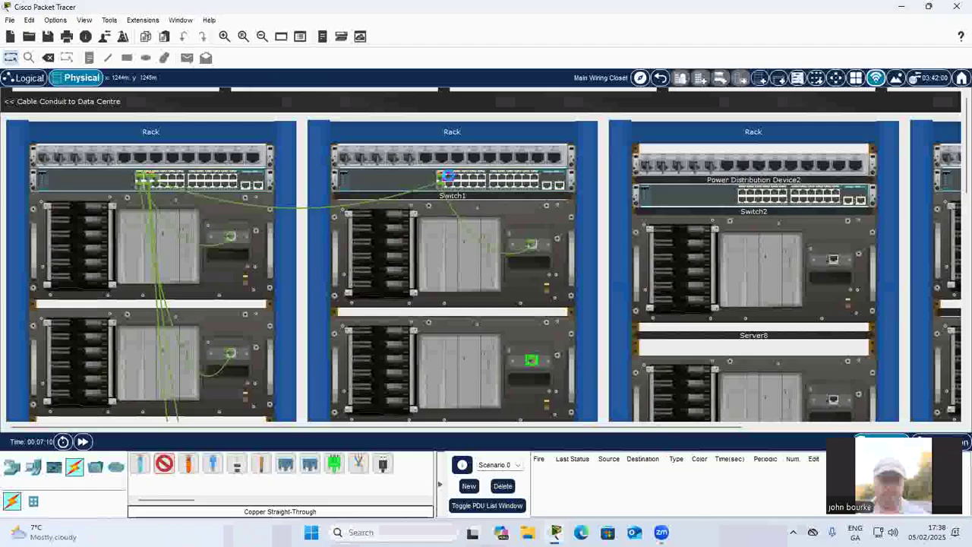
# Connect the third server in the second rack to that rack's switch with a Copper Straight-Through cable.
pyautogui.scroll(-3, 601, 300)
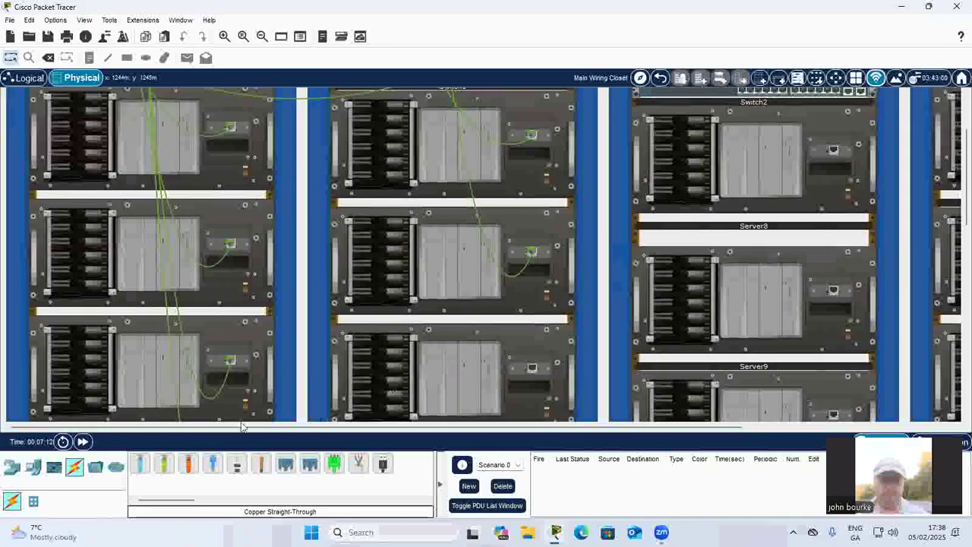
pyautogui.click(531, 367)
pyautogui.scroll(2, 533, 374)
pyautogui.scroll(-2, 533, 379)
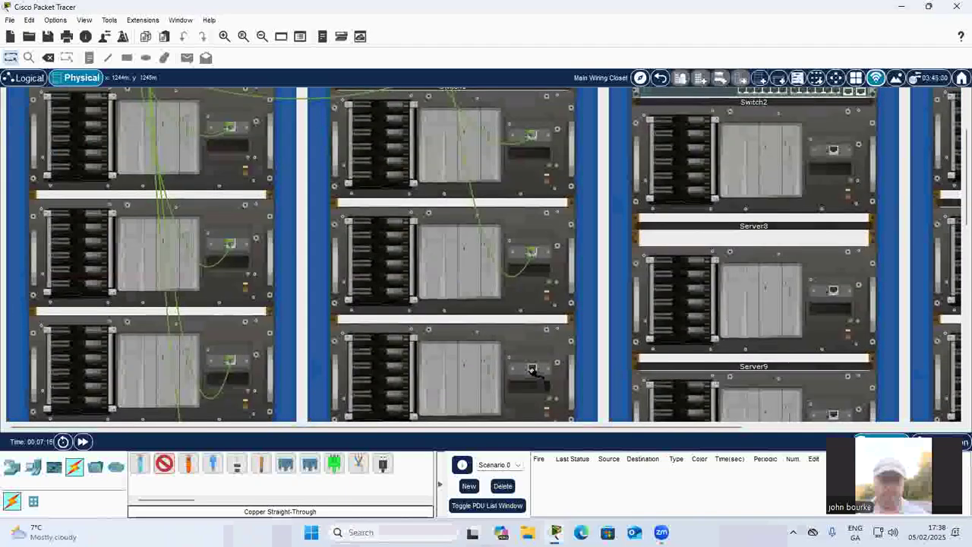
pyautogui.click(532, 367)
pyautogui.scroll(3, 532, 368)
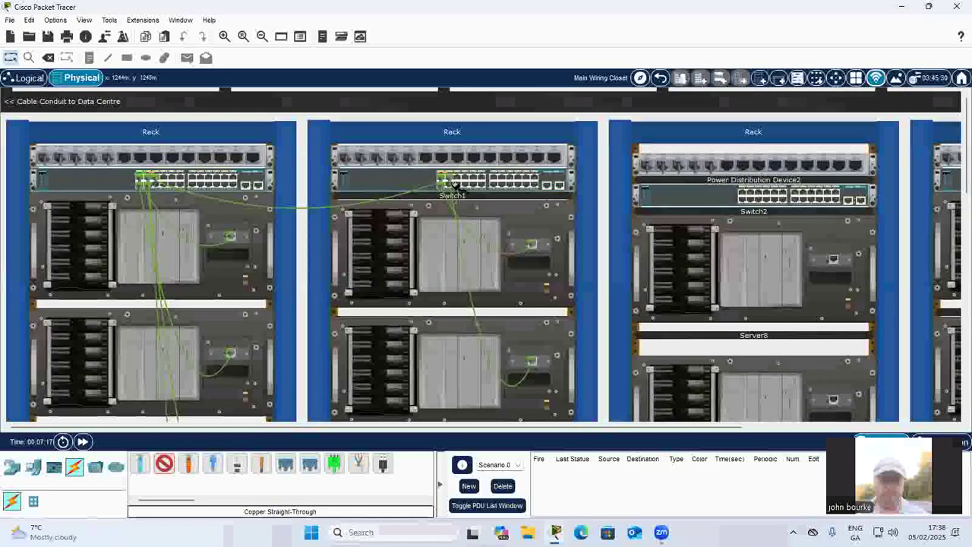
pyautogui.click(446, 183)
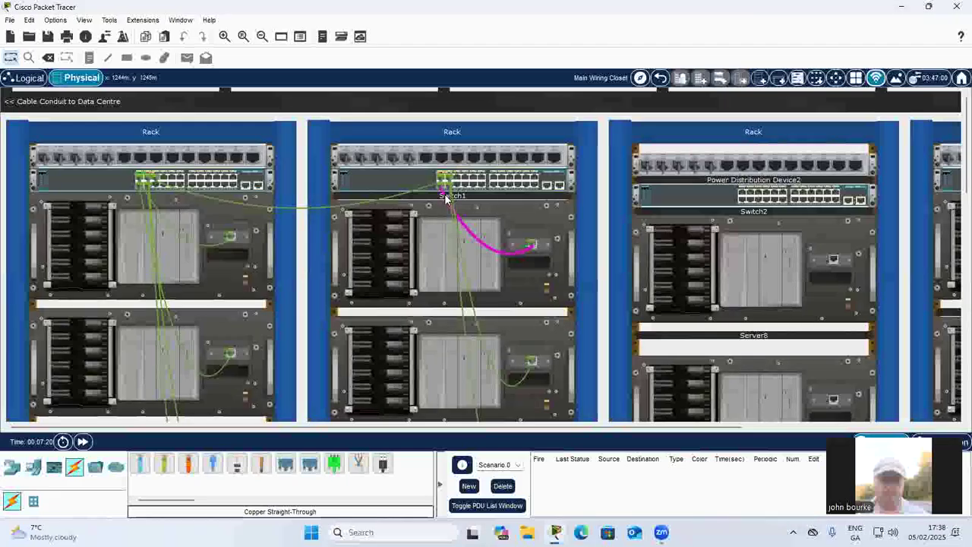
# Connect the second rack's fourth server to its switch and link that switch to the third rack's switch with Copper Straight-Through cables.
pyautogui.scroll(-10, 445, 196)
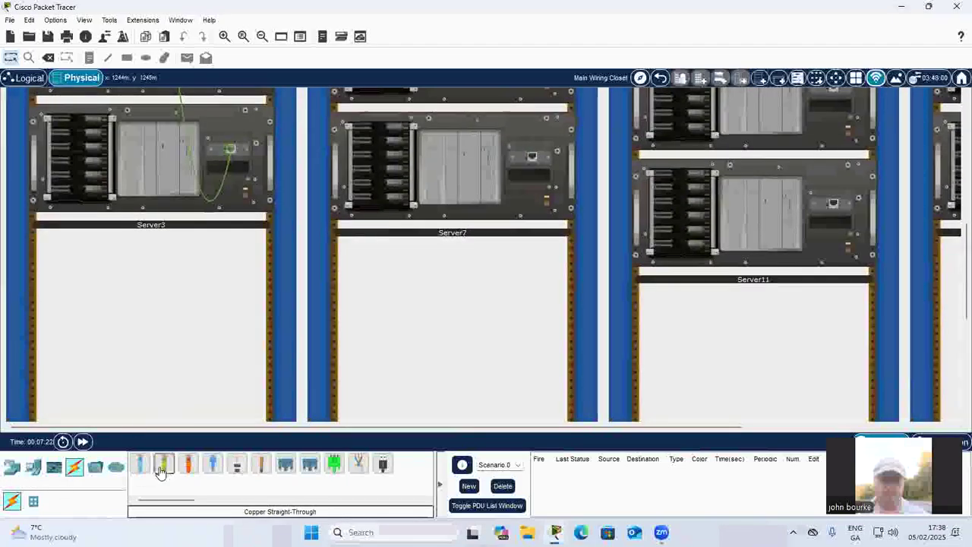
pyautogui.click(532, 158)
pyautogui.scroll(10, 532, 157)
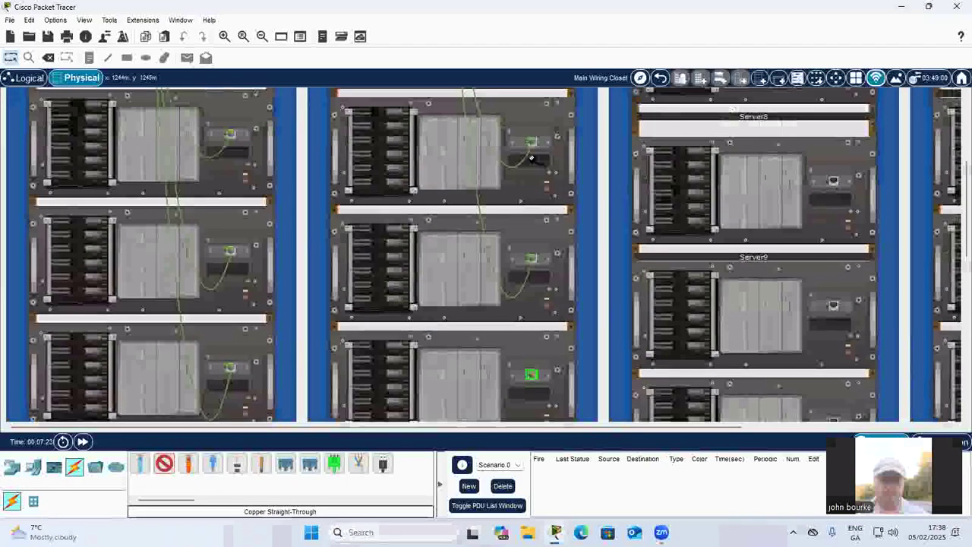
pyautogui.click(456, 142)
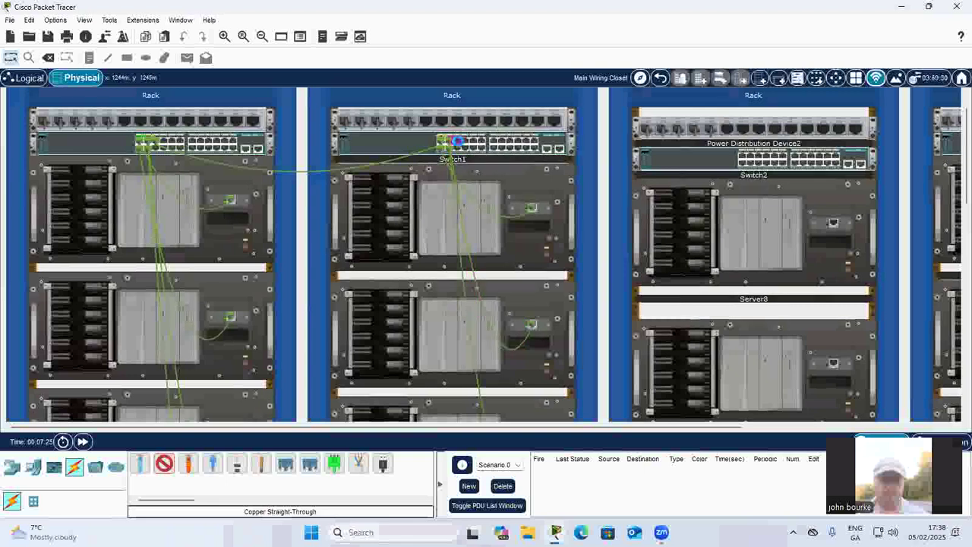
pyautogui.click(164, 463)
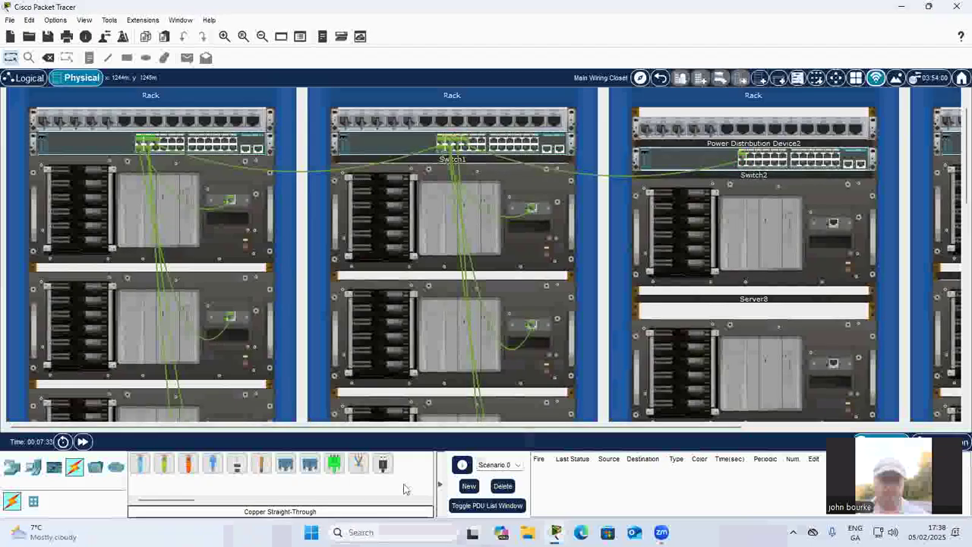
# Move the lower three servers in the third rack up to close the gaps between them.
pyautogui.moveTo(838, 312); pyautogui.dragTo(835, 314)
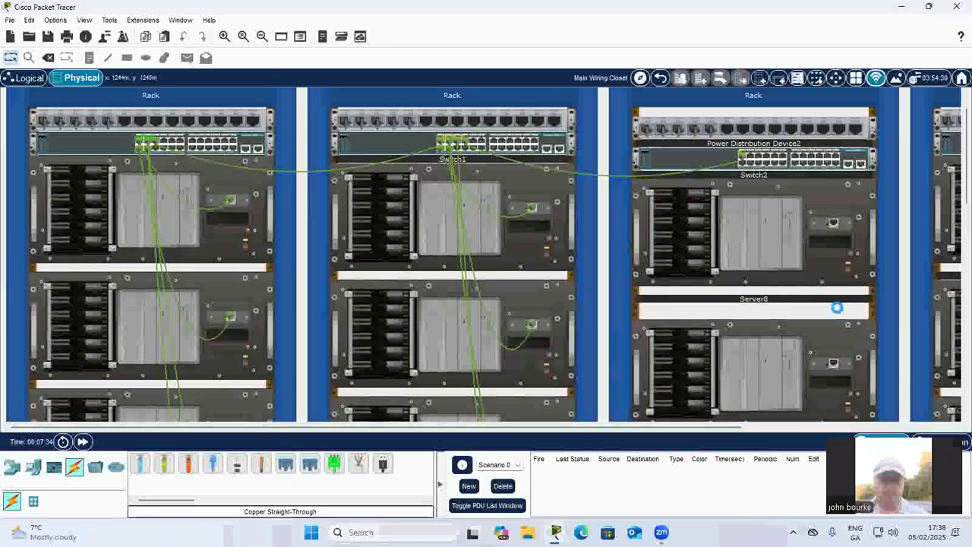
pyautogui.scroll(-3, 362, 376)
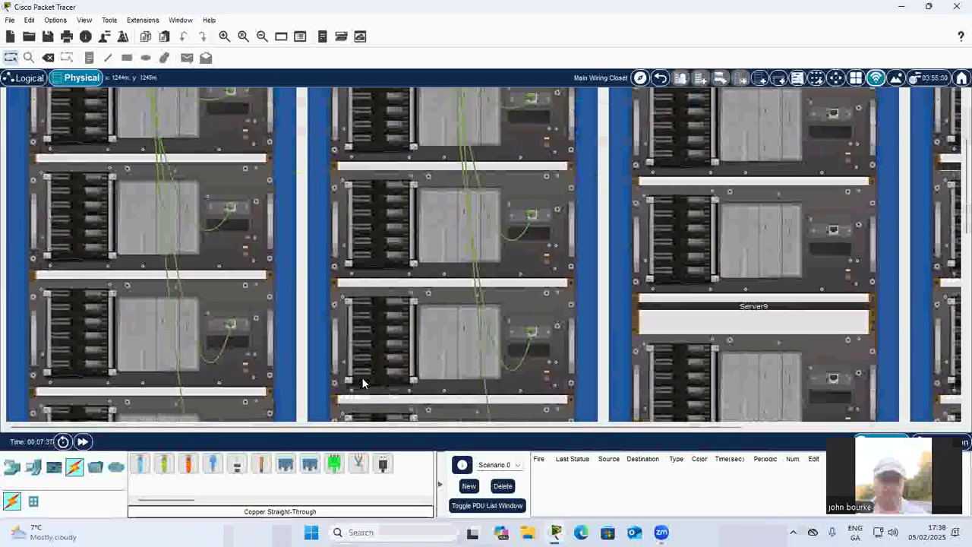
pyautogui.moveTo(837, 336); pyautogui.dragTo(830, 283)
pyautogui.scroll(-4, 833, 316)
pyautogui.rightClick(831, 288)
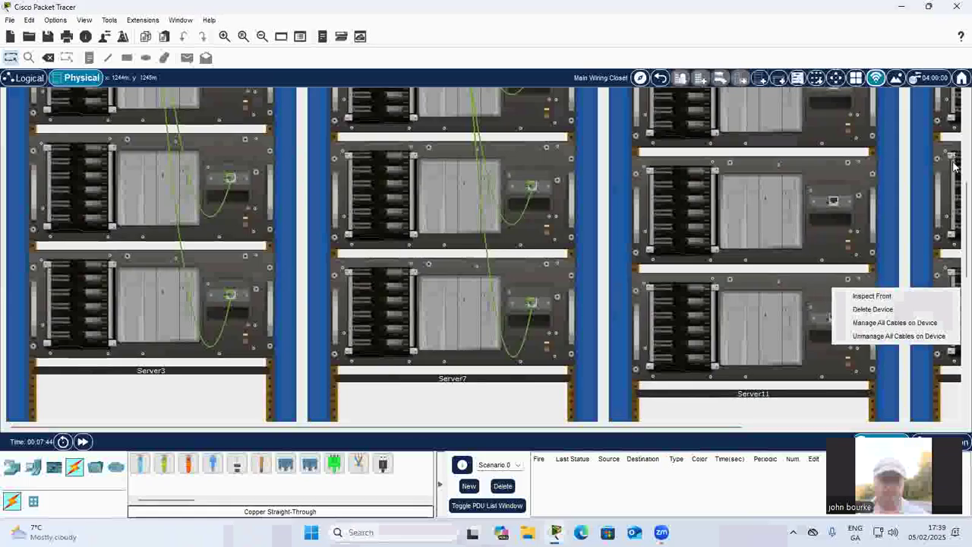
# Move the third rack's power distribution device, switch and first server up to fill the space at the top of the rack.
pyautogui.scroll(5, 954, 203)
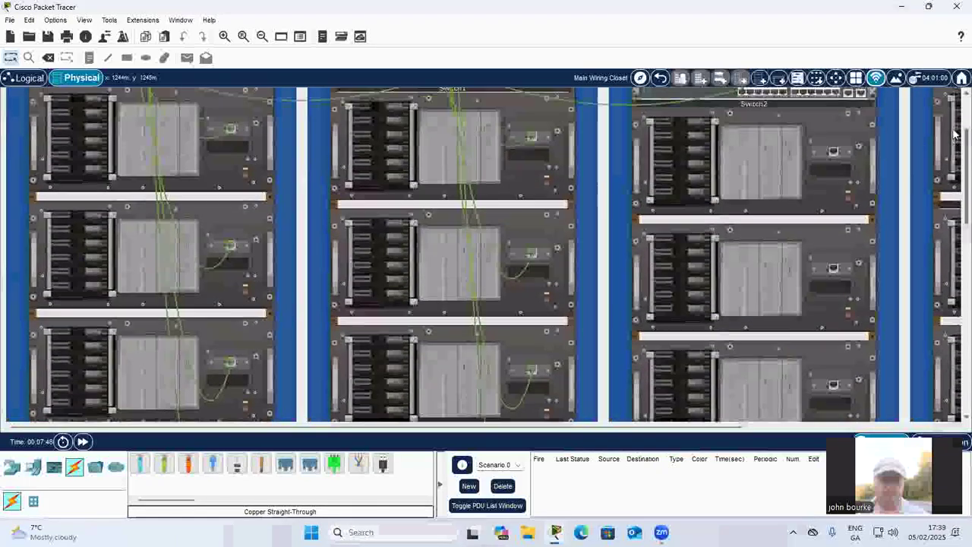
pyautogui.moveTo(802, 141); pyautogui.dragTo(803, 127)
pyautogui.moveTo(851, 170); pyautogui.dragTo(850, 154)
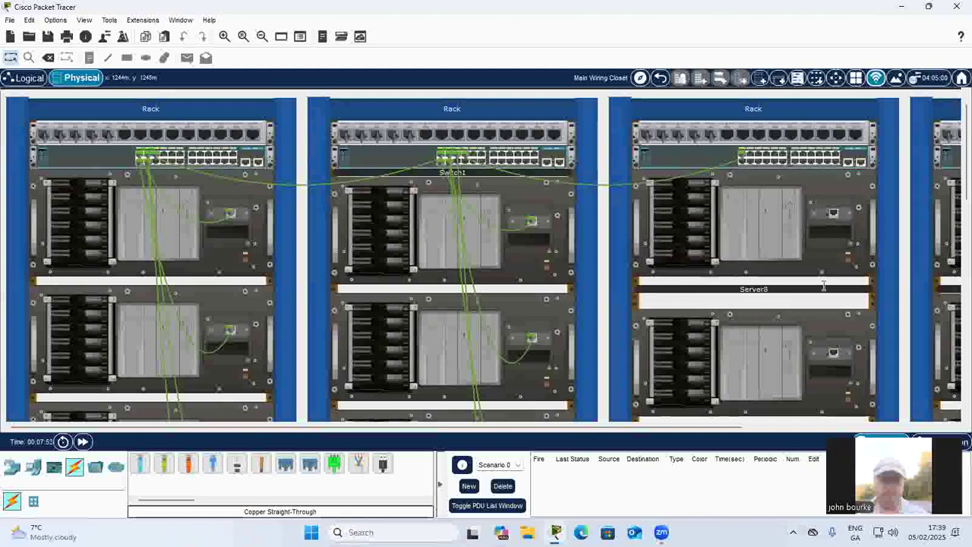
# Move the second, third and fourth servers in the third rack up so each sits directly beneath the server above.
pyautogui.moveTo(809, 315); pyautogui.dragTo(842, 302)
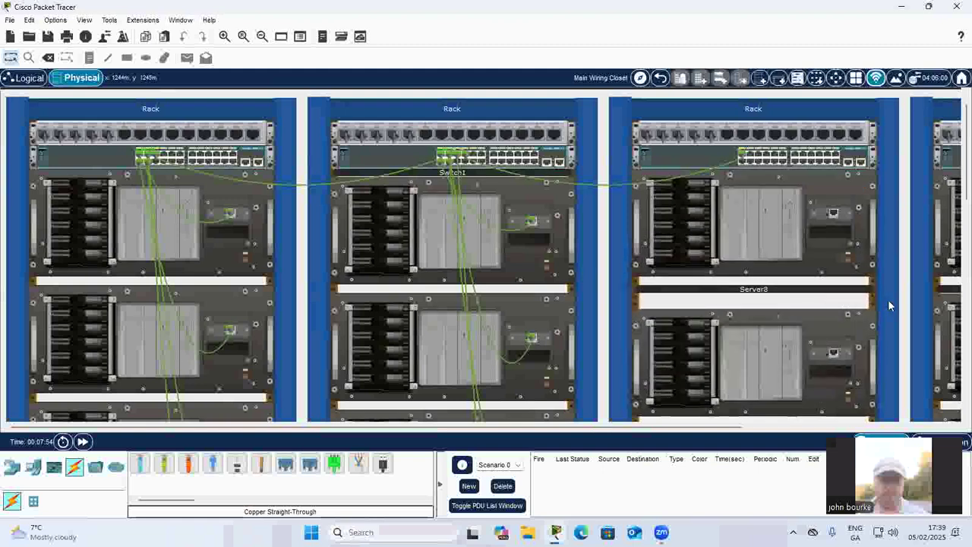
pyautogui.scroll(-2, 890, 304)
pyautogui.moveTo(851, 242)
pyautogui.mouseDown()
pyautogui.moveTo(857, 216)
pyautogui.moveTo(860, 238)
pyautogui.mouseUp()
pyautogui.scroll(-6, 858, 253)
pyautogui.scroll(8, 796, 301)
pyautogui.moveTo(807, 334); pyautogui.dragTo(756, 320)
pyautogui.scroll(-3, 821, 342)
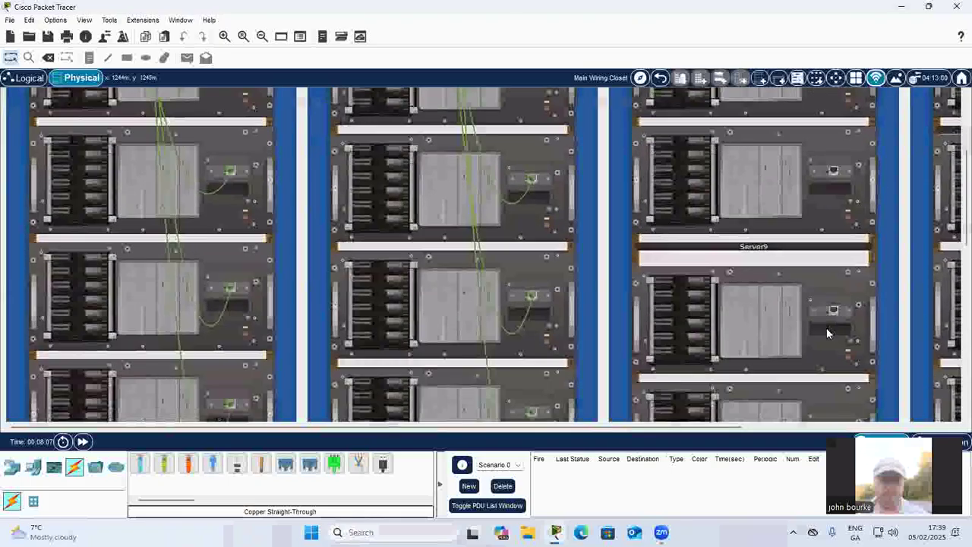
pyautogui.moveTo(810, 277)
pyautogui.mouseDown()
pyautogui.moveTo(806, 258)
pyautogui.moveTo(813, 263)
pyautogui.mouseUp()
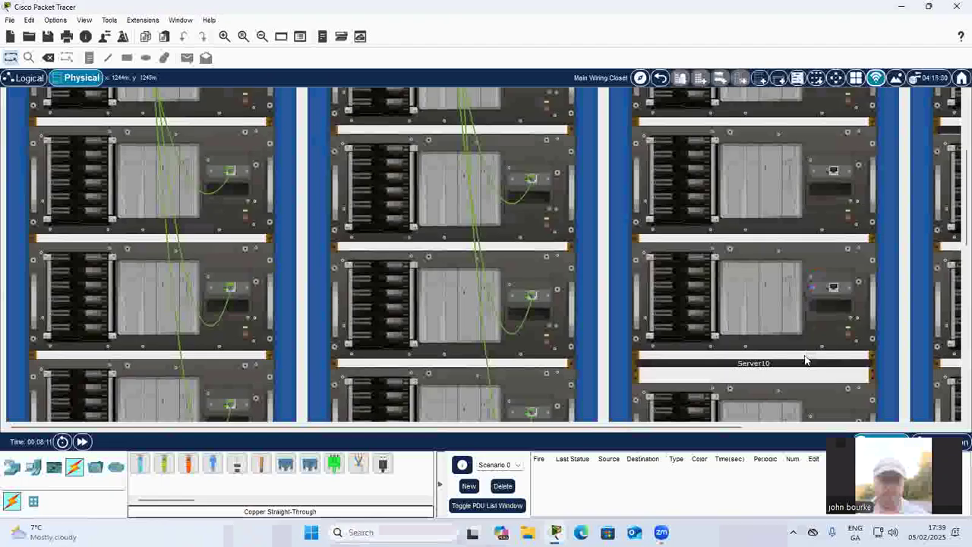
pyautogui.scroll(-1, 820, 319)
pyautogui.moveTo(830, 317); pyautogui.dragTo(826, 302)
pyautogui.scroll(-2, 797, 336)
# Connect the top two servers in the third rack to that rack's switch with Copper Straight-Through cables.
pyautogui.scroll(5, 784, 326)
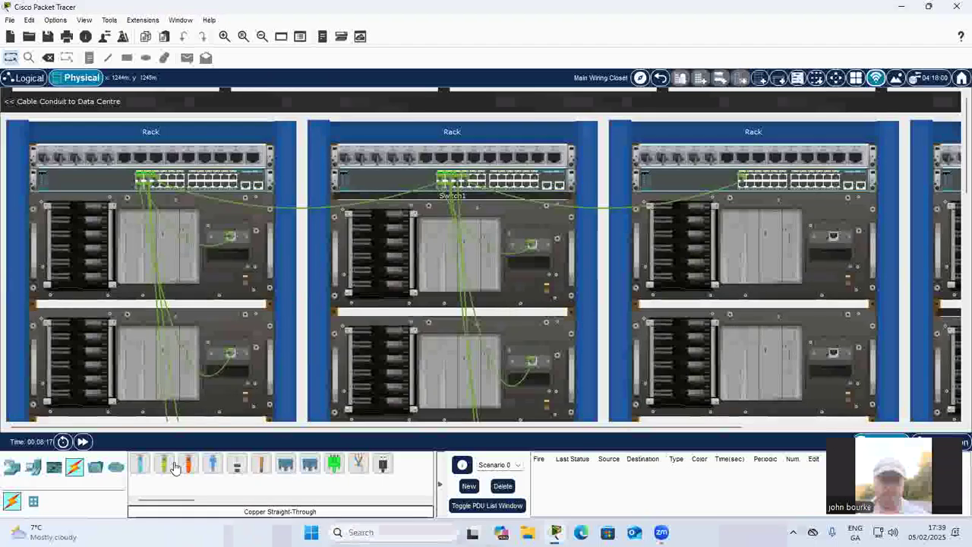
pyautogui.click(166, 465)
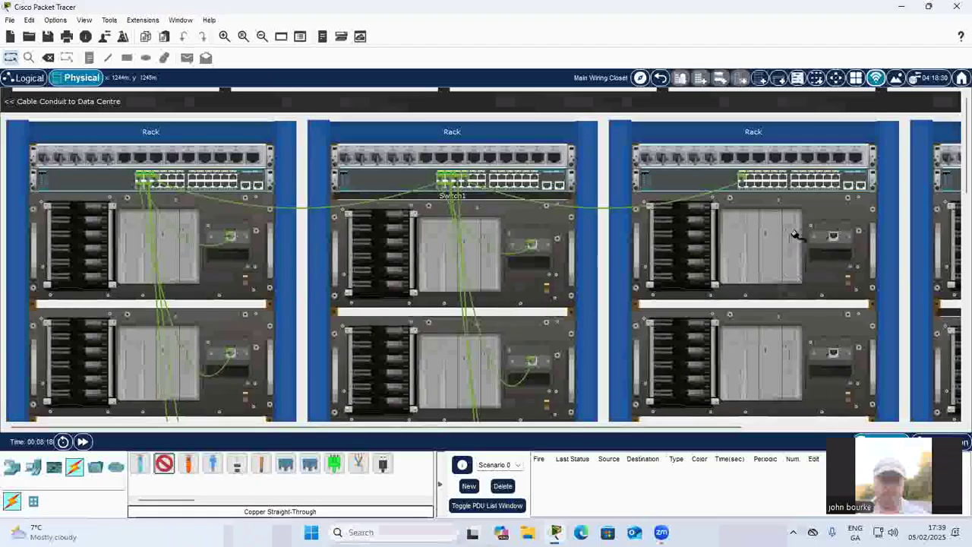
pyautogui.click(833, 237)
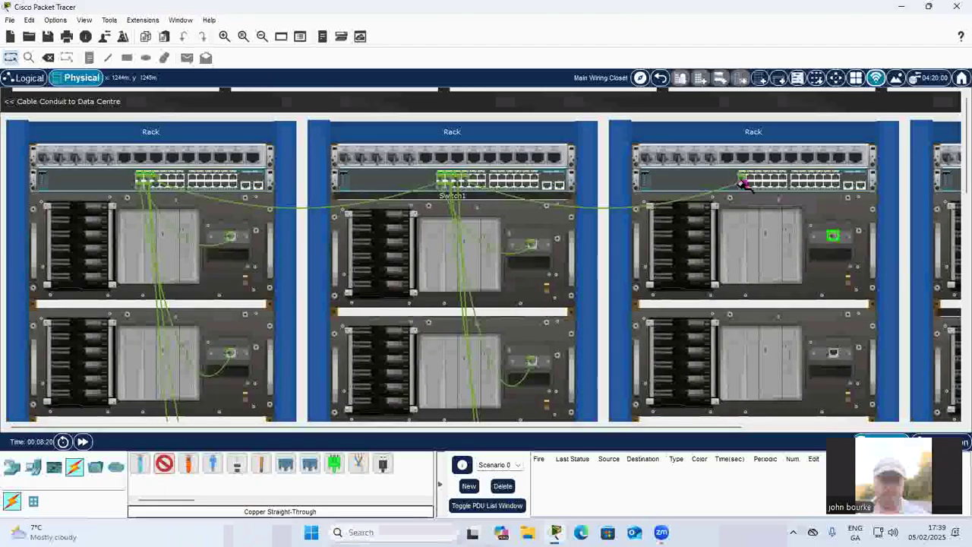
pyautogui.click(165, 464)
pyautogui.click(834, 352)
pyautogui.click(752, 178)
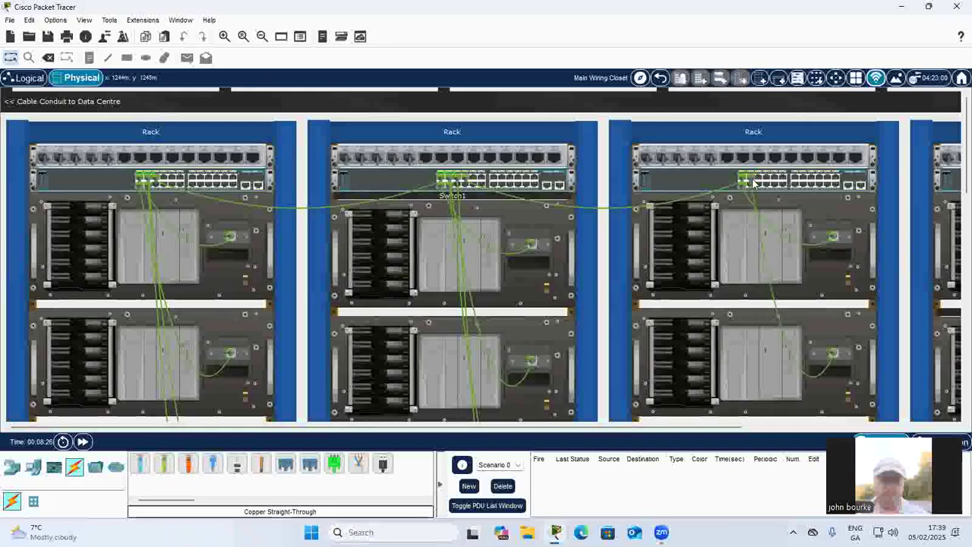
# Connect the third and fourth servers in the third rack to that rack's switch with Copper Straight-Through cables.
pyautogui.scroll(-4, 753, 182)
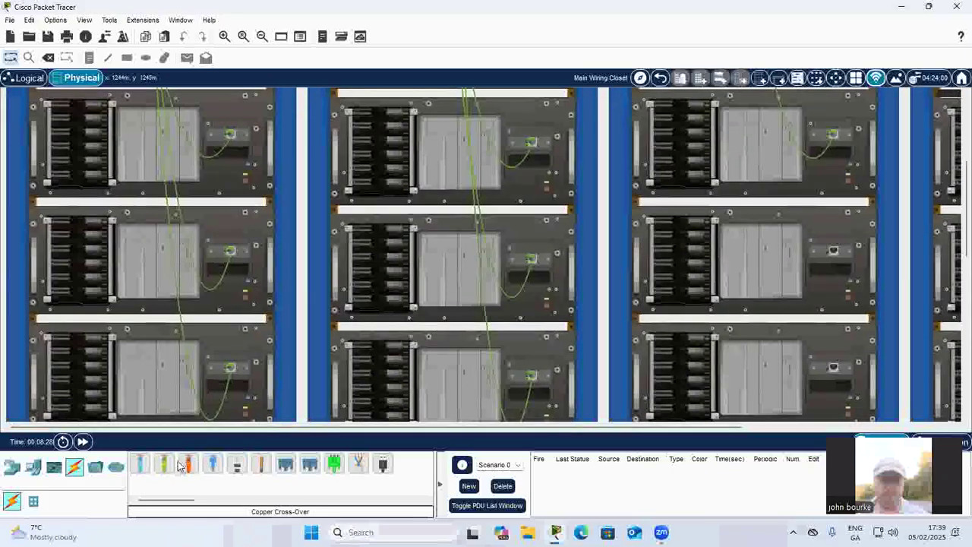
pyautogui.click(833, 250)
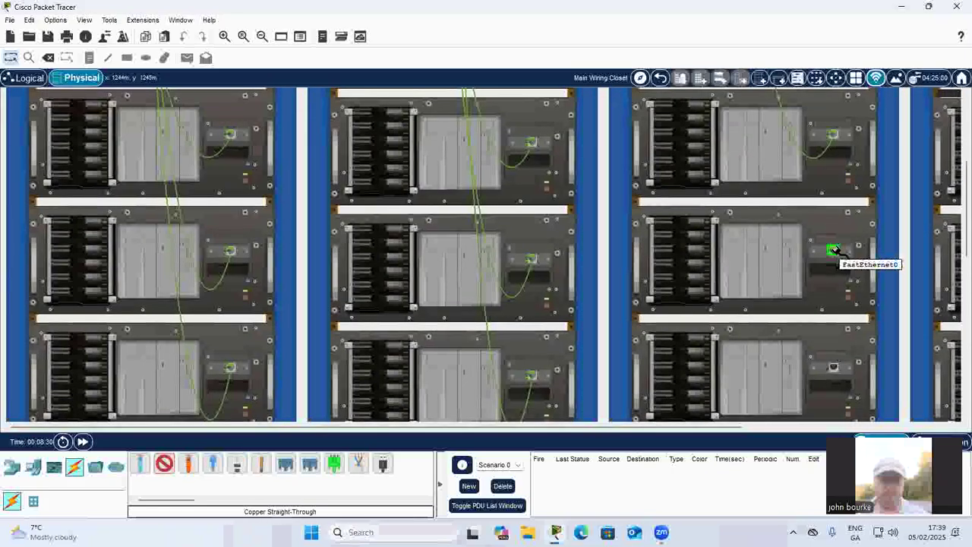
pyautogui.scroll(3, 833, 250)
pyautogui.click(748, 146)
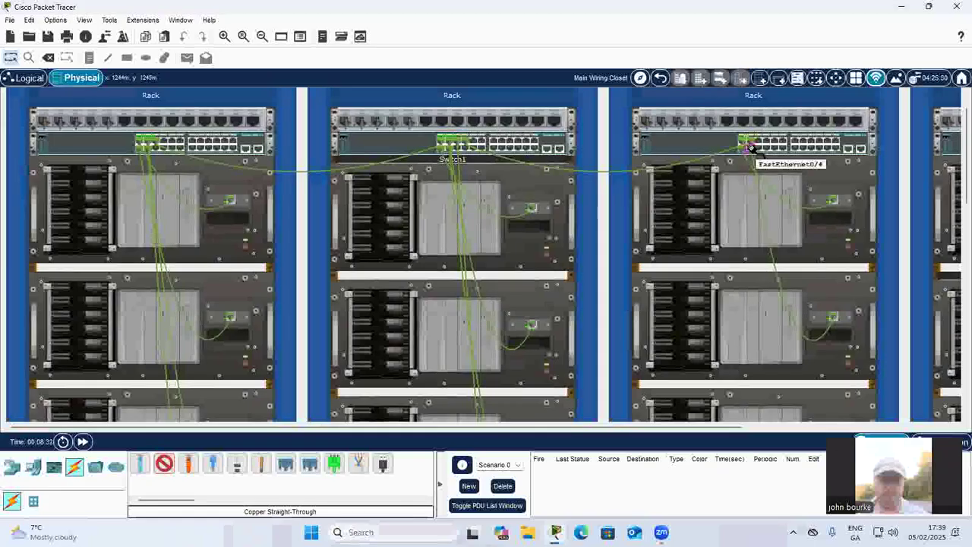
pyautogui.scroll(-3, 755, 154)
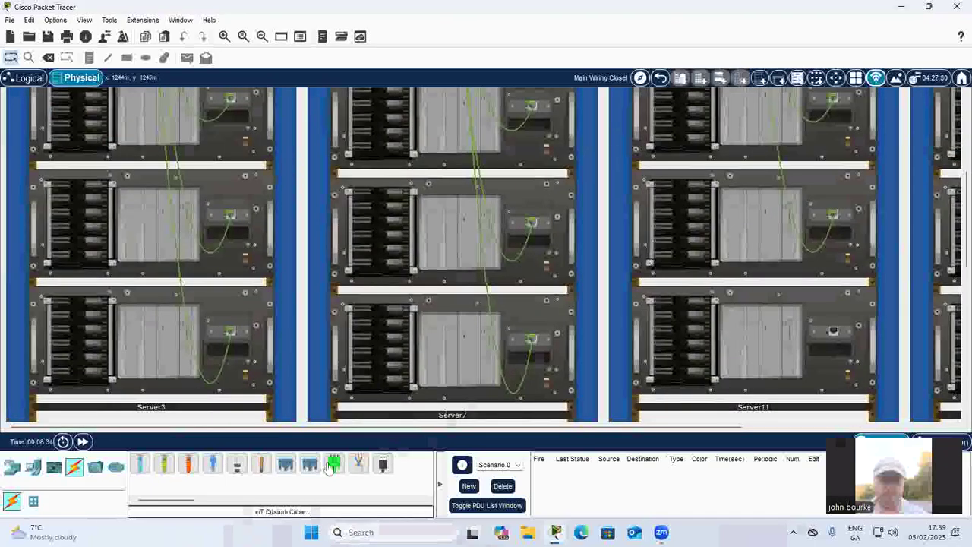
pyautogui.click(161, 471)
pyautogui.click(834, 330)
pyautogui.scroll(3, 834, 330)
pyautogui.scroll(1, 833, 330)
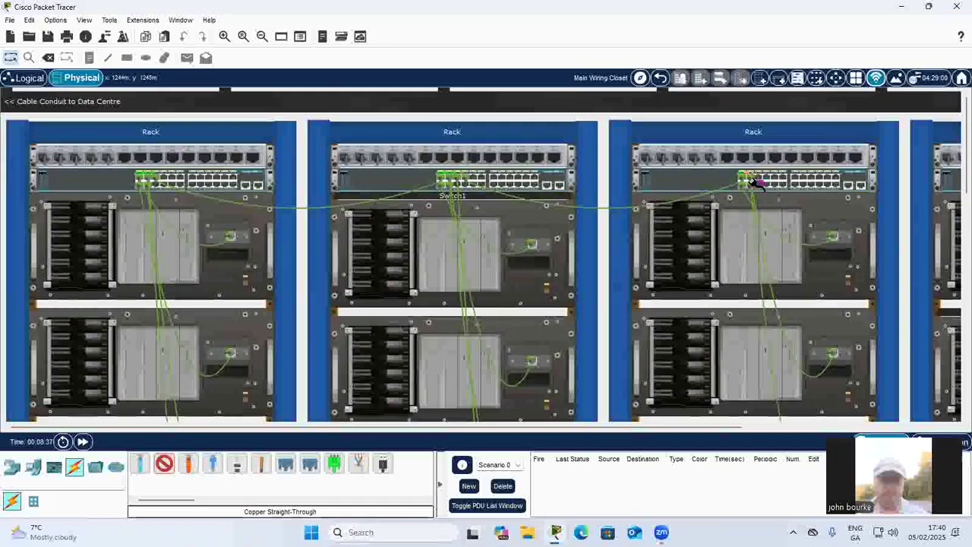
pyautogui.click(760, 178)
# Link the fourth rack's switch to the third rack's switch with a Copper Straight-Through cable.
pyautogui.scroll(-4, 780, 204)
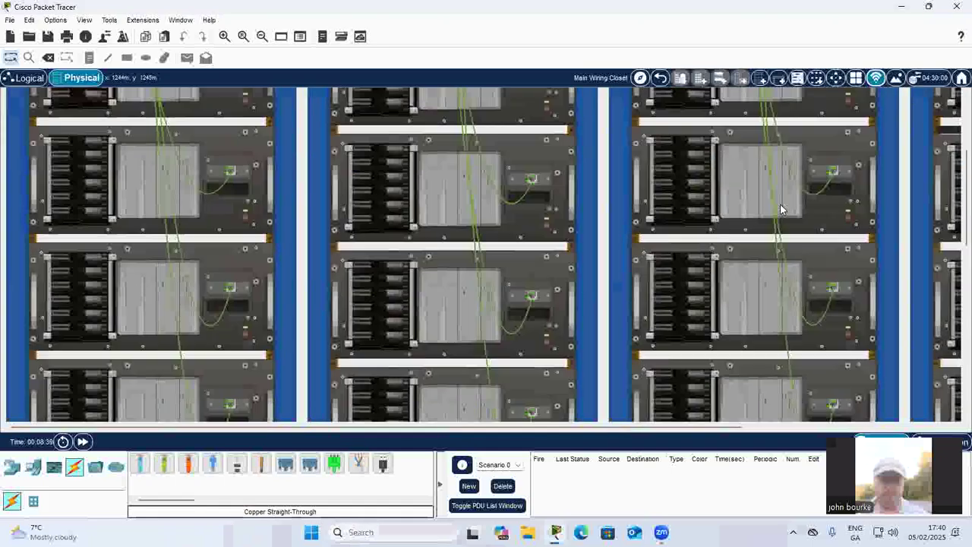
pyautogui.moveTo(562, 427); pyautogui.dragTo(820, 408)
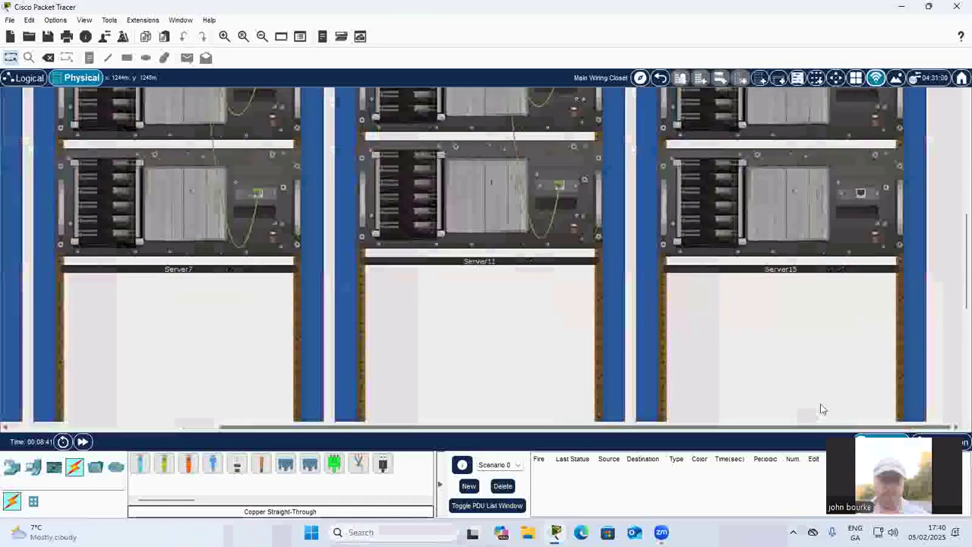
pyautogui.scroll(5, 835, 402)
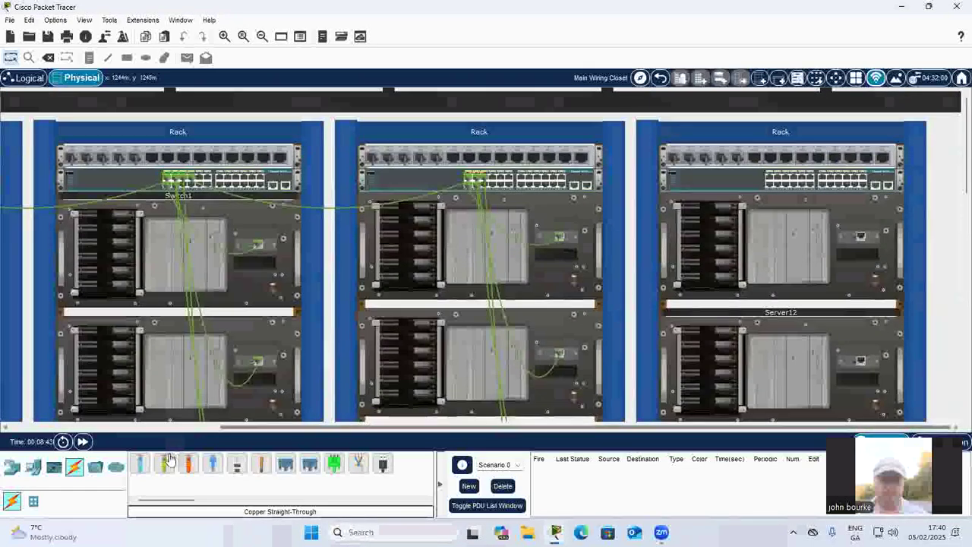
pyautogui.click(773, 177)
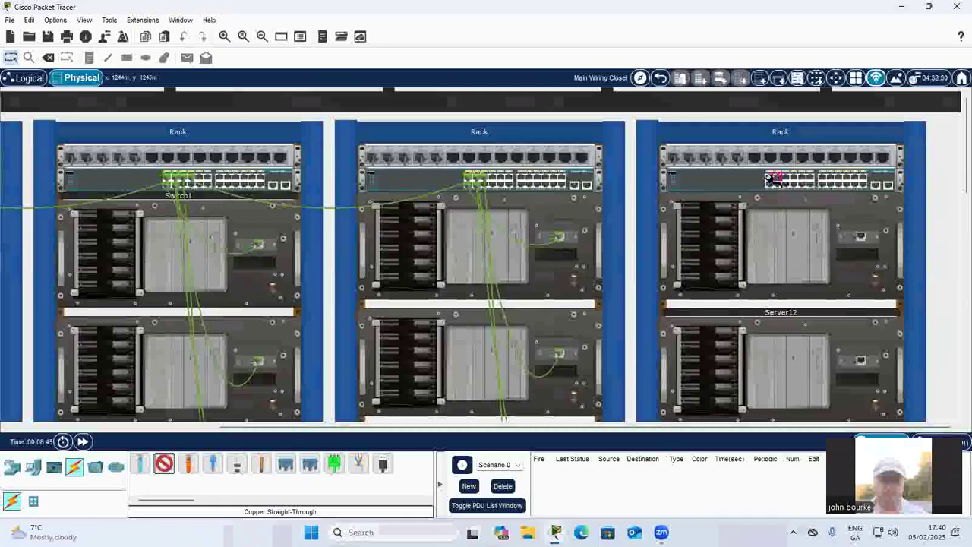
pyautogui.click(492, 180)
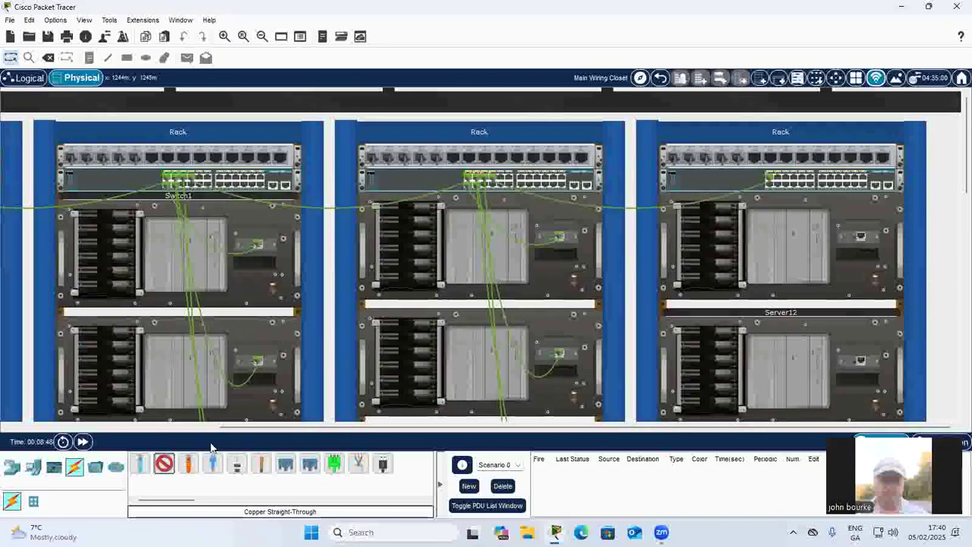
# Connect the top two servers in the fourth rack to that rack's switch with Copper Straight-Through cables.
pyautogui.click(859, 238)
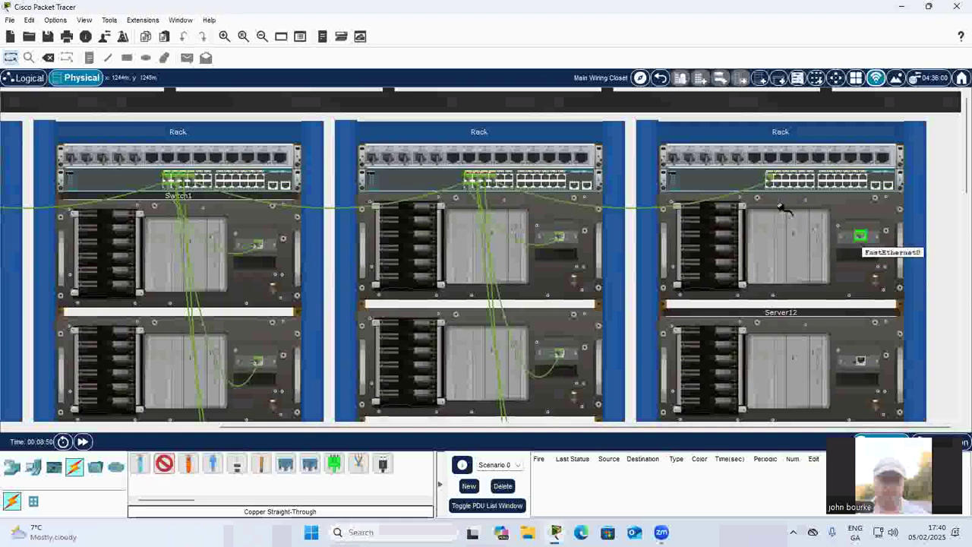
pyautogui.click(768, 183)
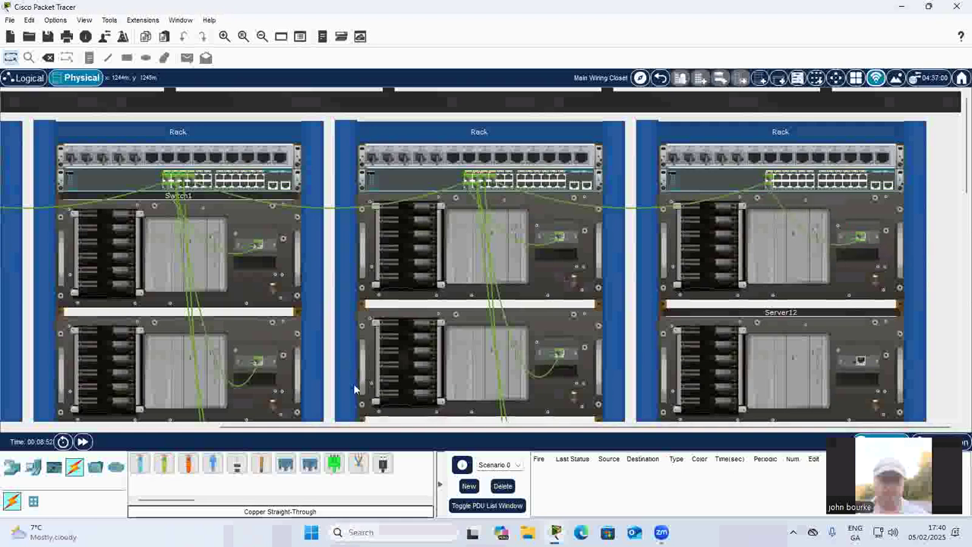
pyautogui.click(861, 361)
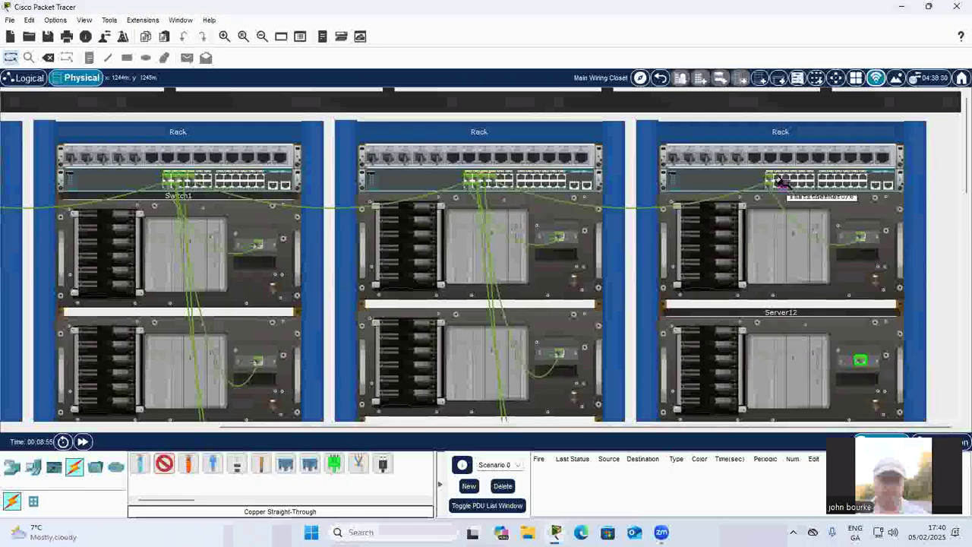
# Connect the third and fourth servers in the fourth rack to that rack's switch with Copper Straight-Through cables.
pyautogui.scroll(-3, 759, 276)
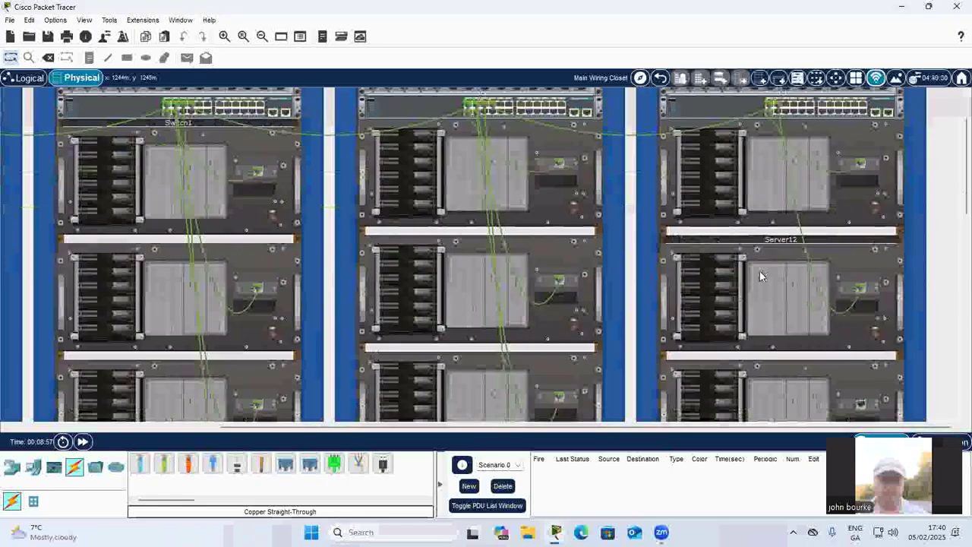
pyautogui.click(164, 463)
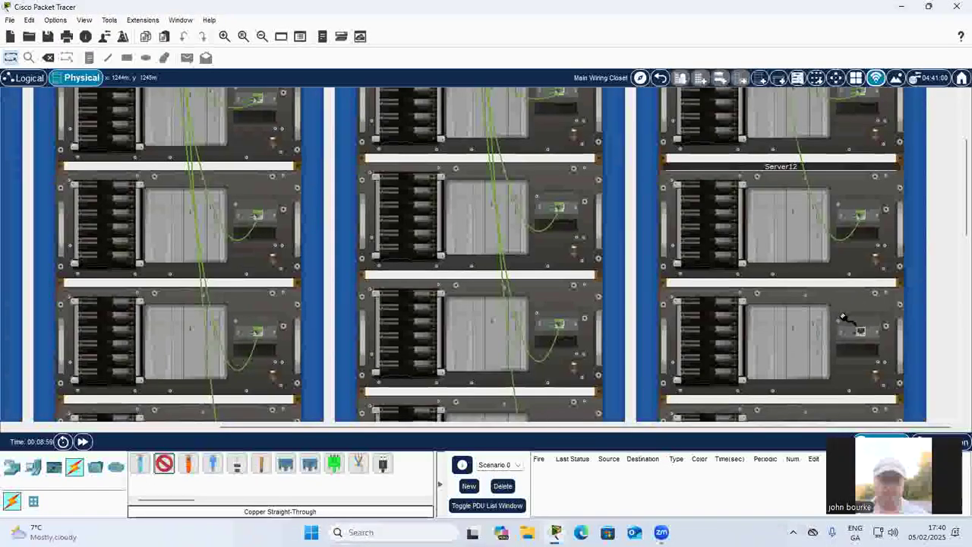
pyautogui.click(861, 334)
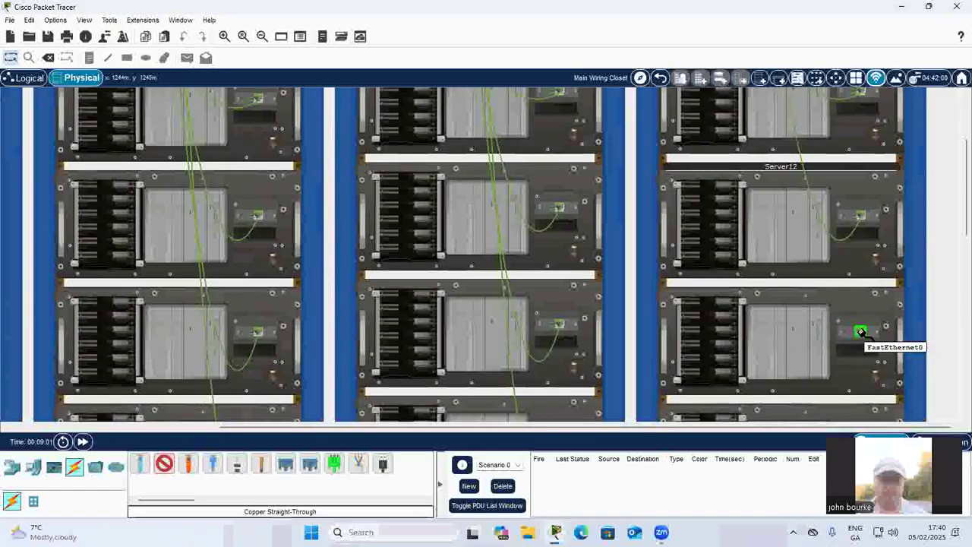
pyautogui.scroll(3, 861, 335)
pyautogui.click(777, 186)
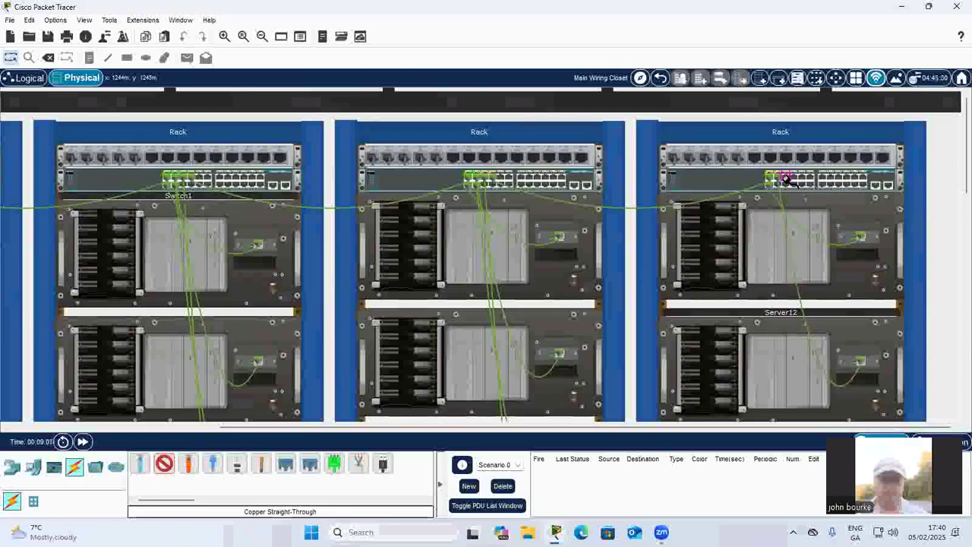
pyautogui.scroll(-5, 790, 184)
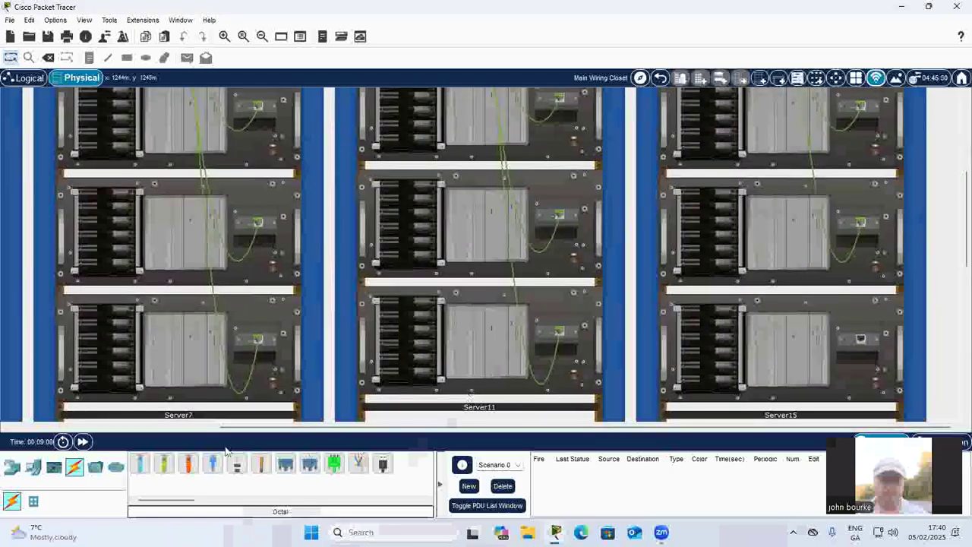
pyautogui.click(169, 469)
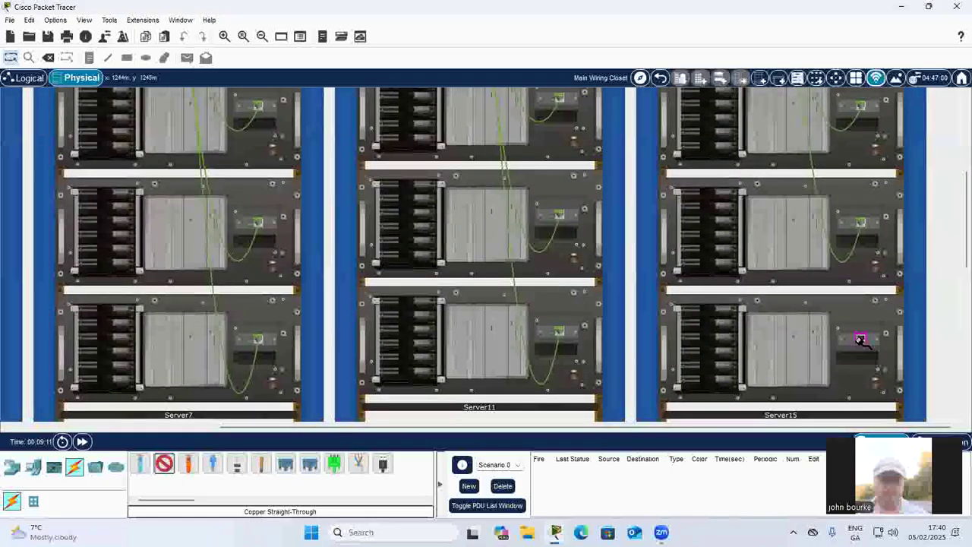
pyautogui.scroll(5, 803, 220)
pyautogui.click(787, 150)
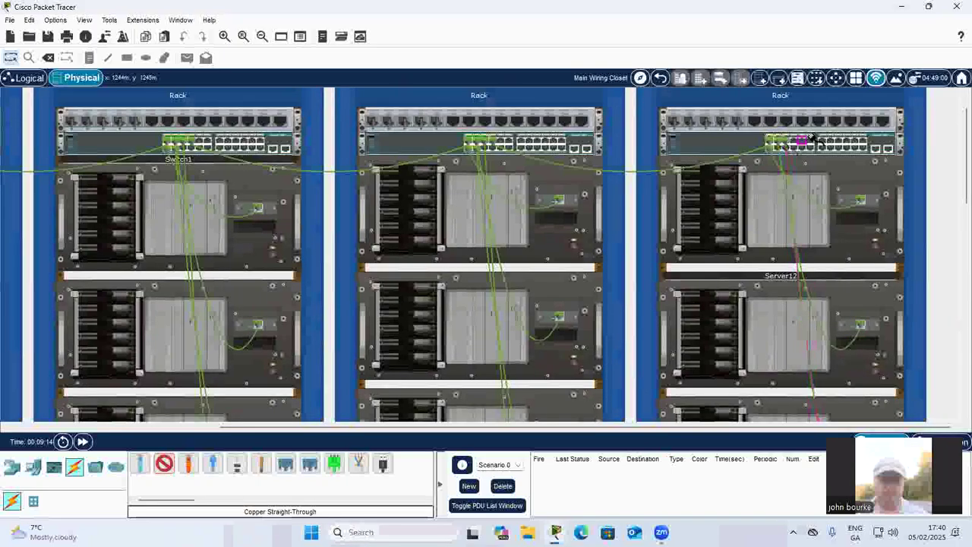
pyautogui.click(794, 142)
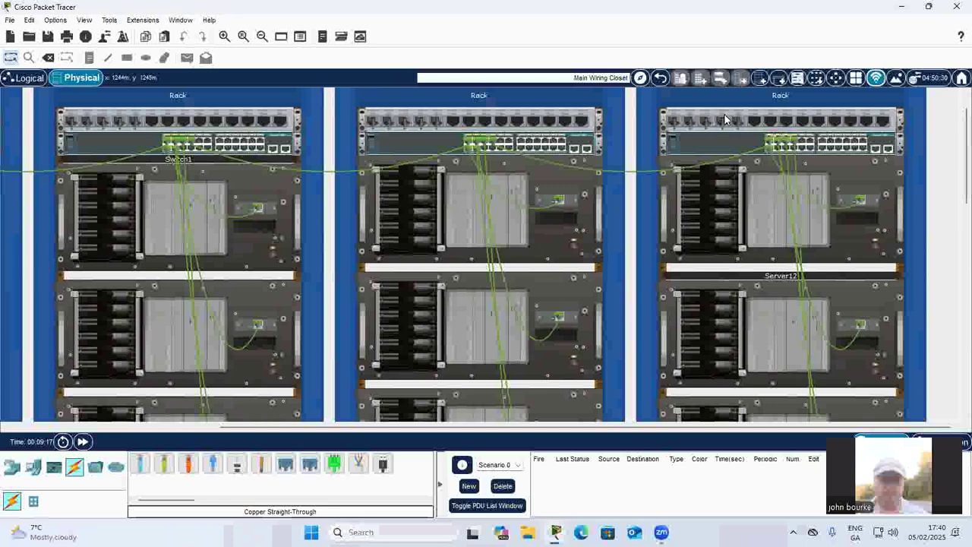
# Give the first rack's top server the static IPv4 address 192.168.0.2, subnet mask 255.255.255.0 and default gateway 192.168.0.1.
pyautogui.click(262, 37)
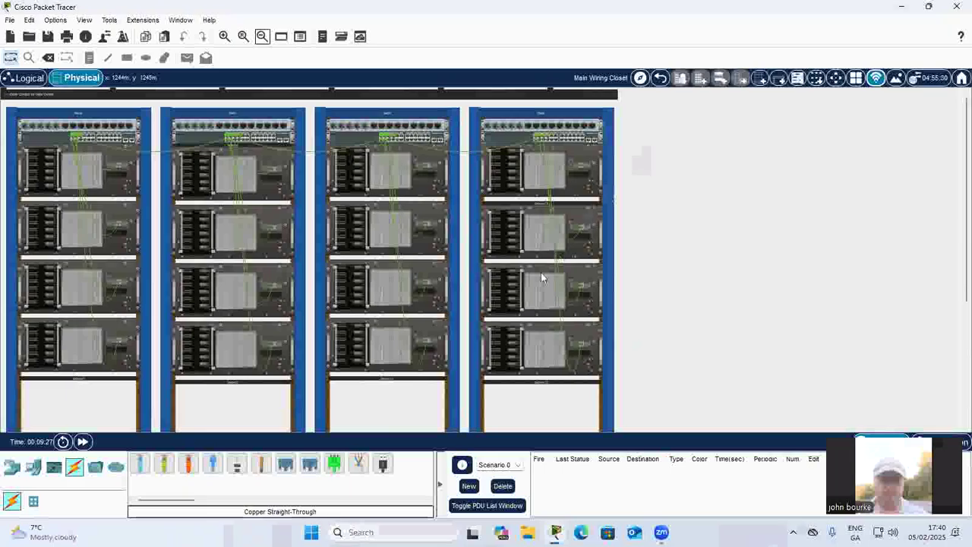
pyautogui.click(110, 155)
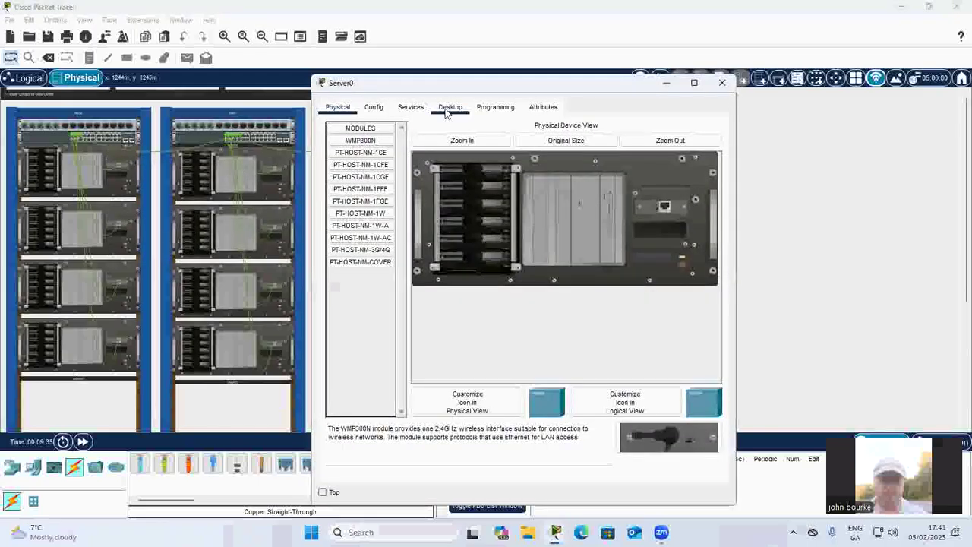
pyautogui.click(449, 109)
pyautogui.click(344, 154)
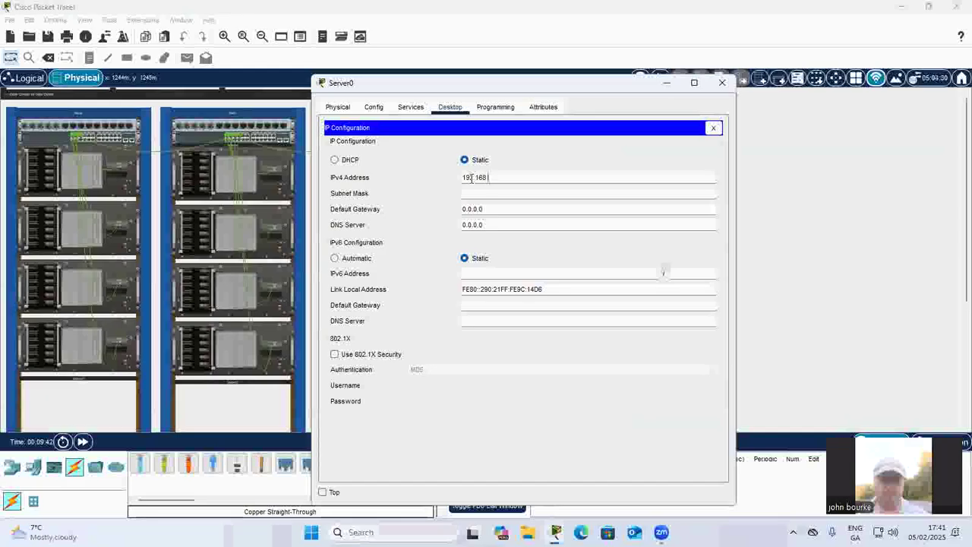
pyautogui.write('192.168.0.2')
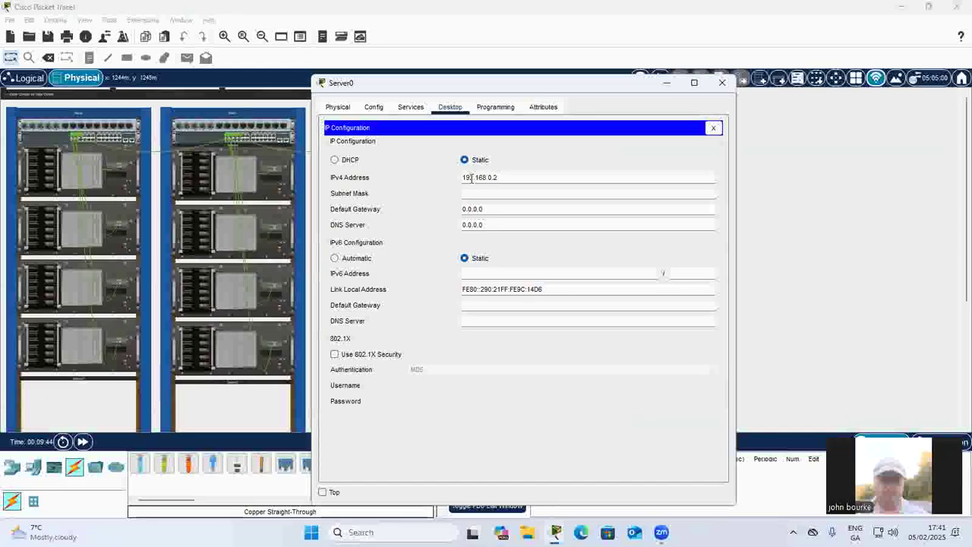
pyautogui.moveTo(492, 210); pyautogui.dragTo(449, 215)
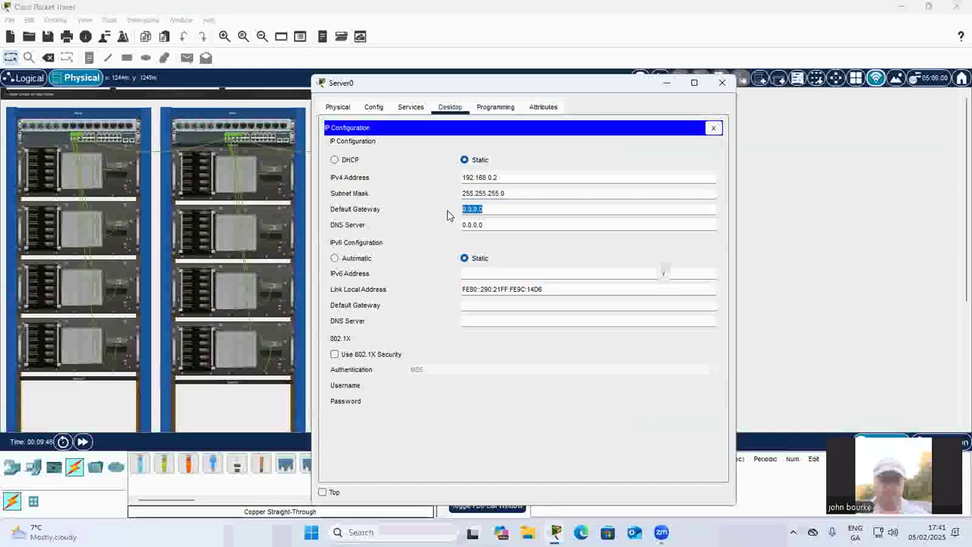
pyautogui.write('192.168.0')
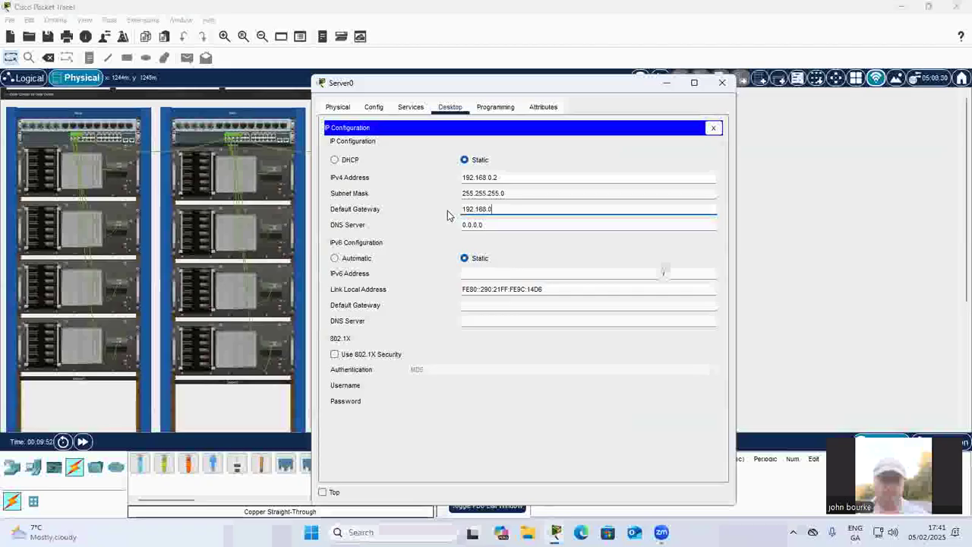
pyautogui.write('.1')
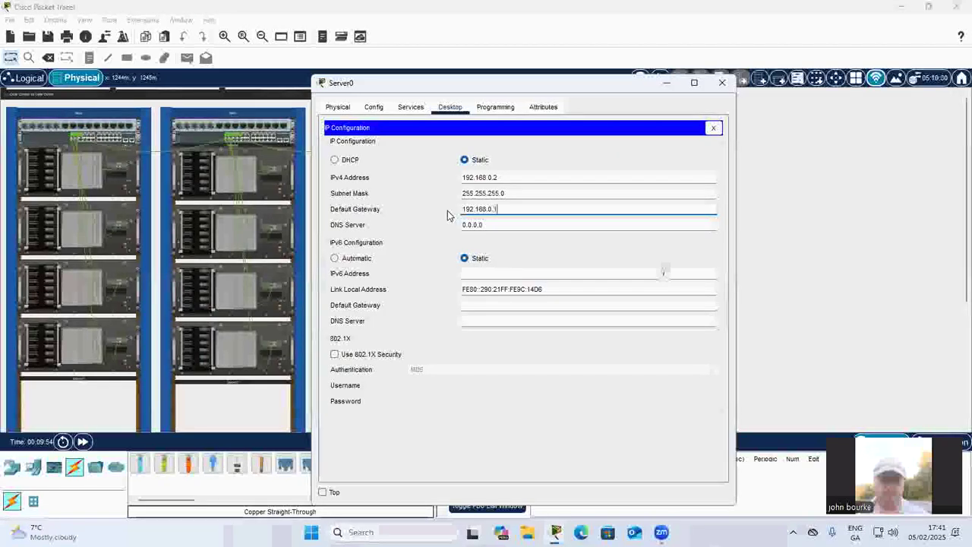
pyautogui.click(723, 83)
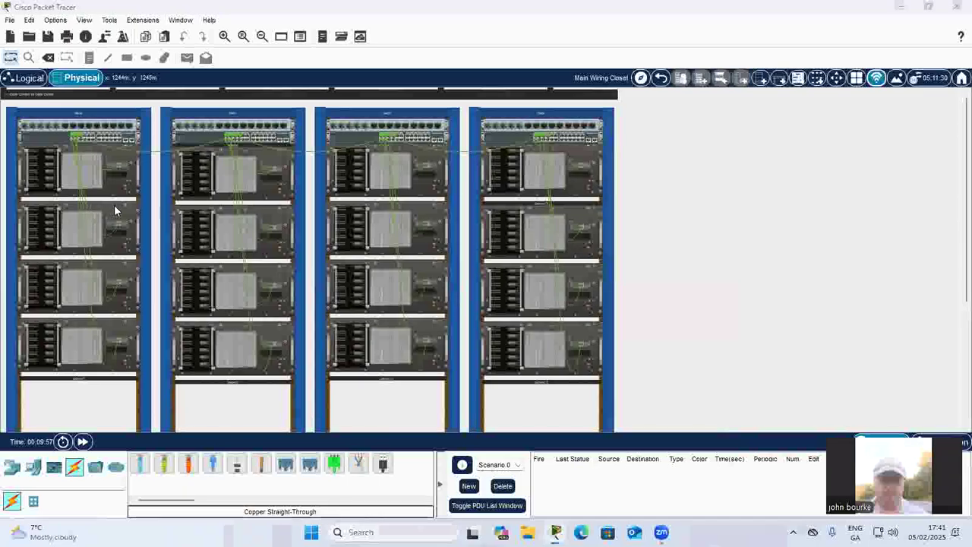
# Give the first rack's second server the static IPv4 address 192.168.0.3, subnet mask 255.255.255.0 and default gateway 192.168.0.1.
pyautogui.click(115, 210)
pyautogui.click(450, 106)
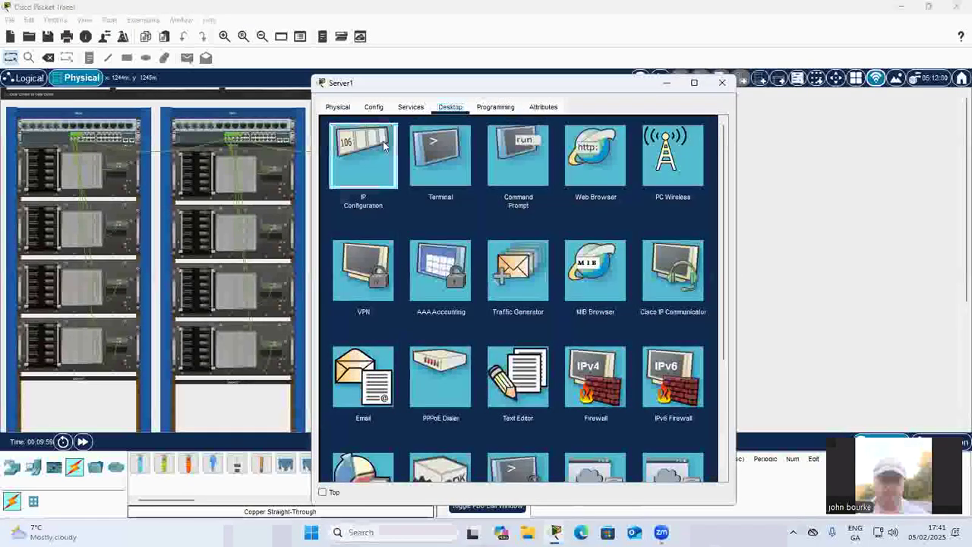
pyautogui.click(383, 141)
pyautogui.click(487, 178)
pyautogui.write('192.168.0.3')
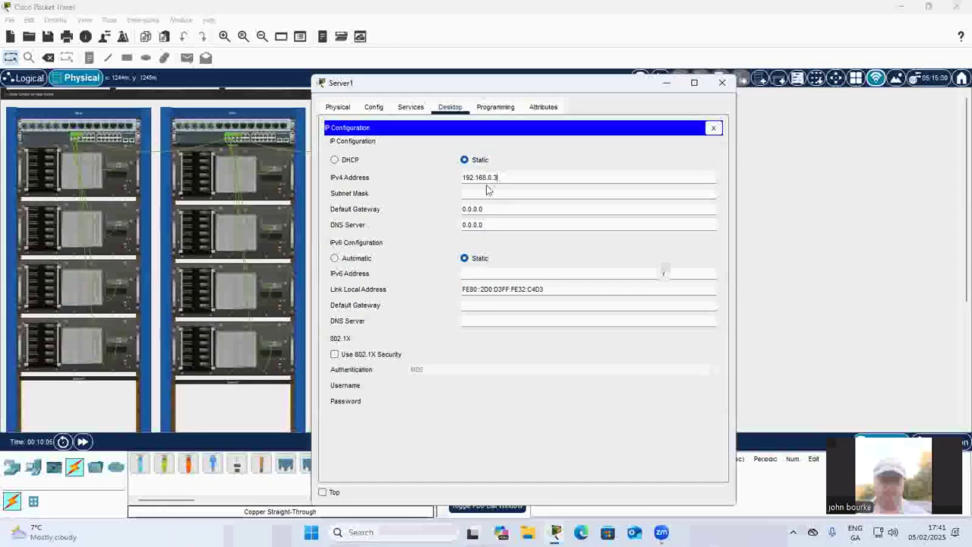
pyautogui.press('BackSpace')
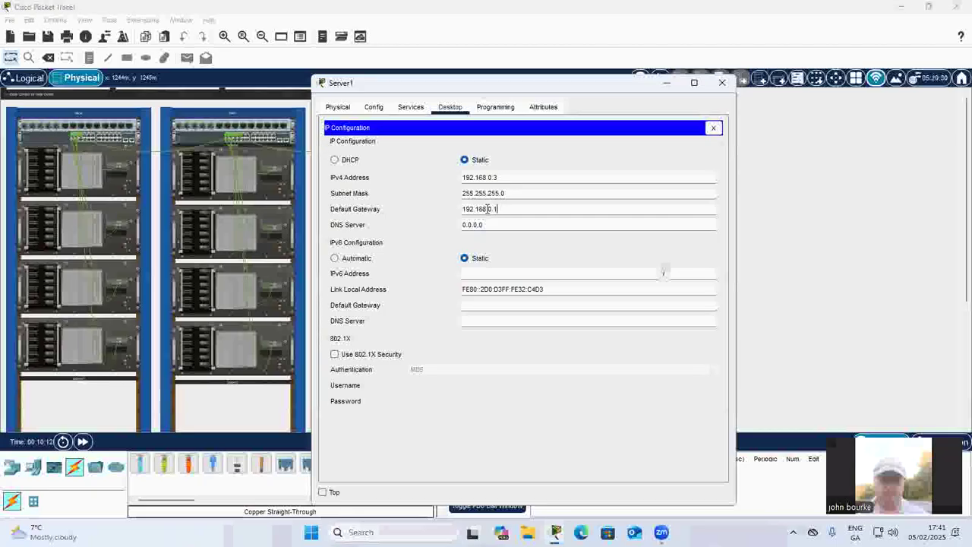
pyautogui.click(728, 85)
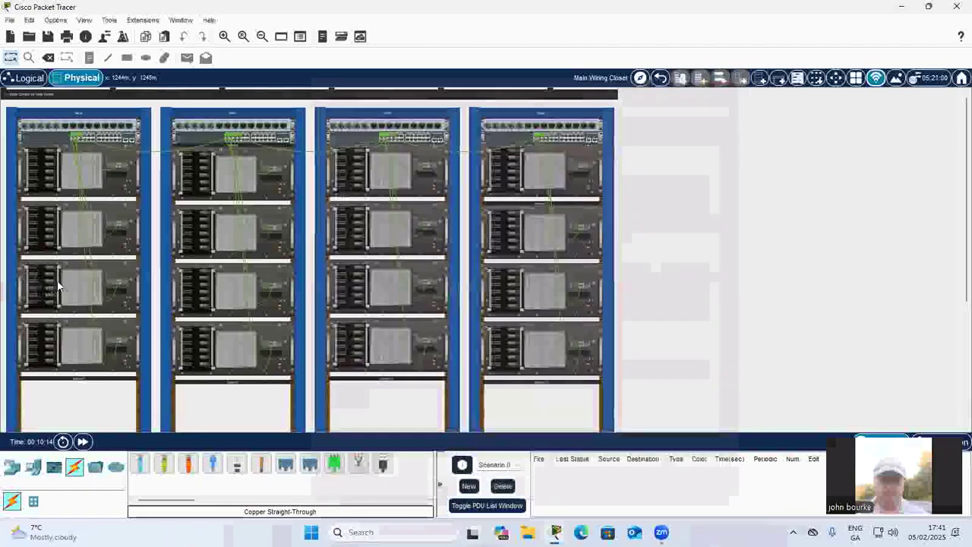
# Give the first rack's third server the static IPv4 address 192.168.0.4, subnet mask 255.255.255.0 and default gateway 192.168.0.1.
pyautogui.click(107, 273)
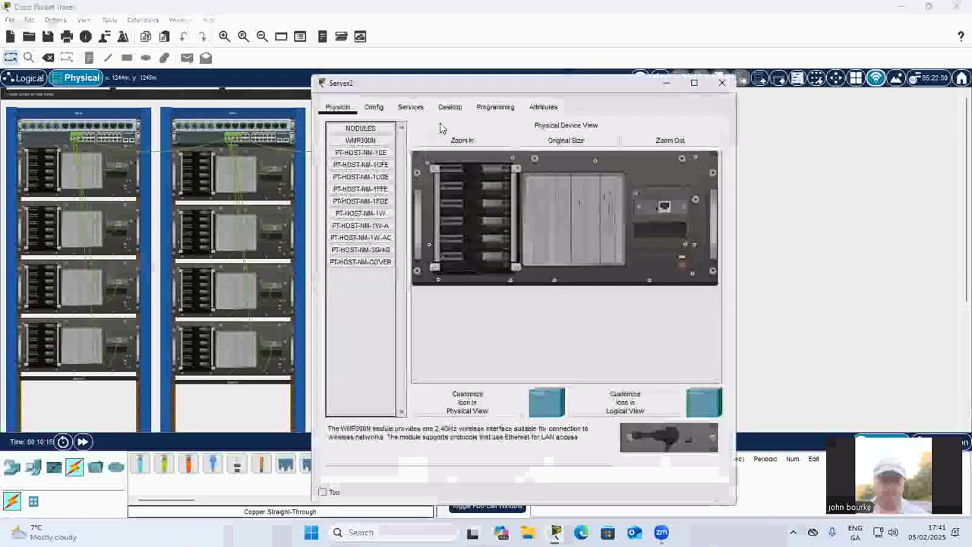
pyautogui.click(450, 107)
pyautogui.click(368, 181)
pyautogui.click(482, 176)
pyautogui.write('192.16')
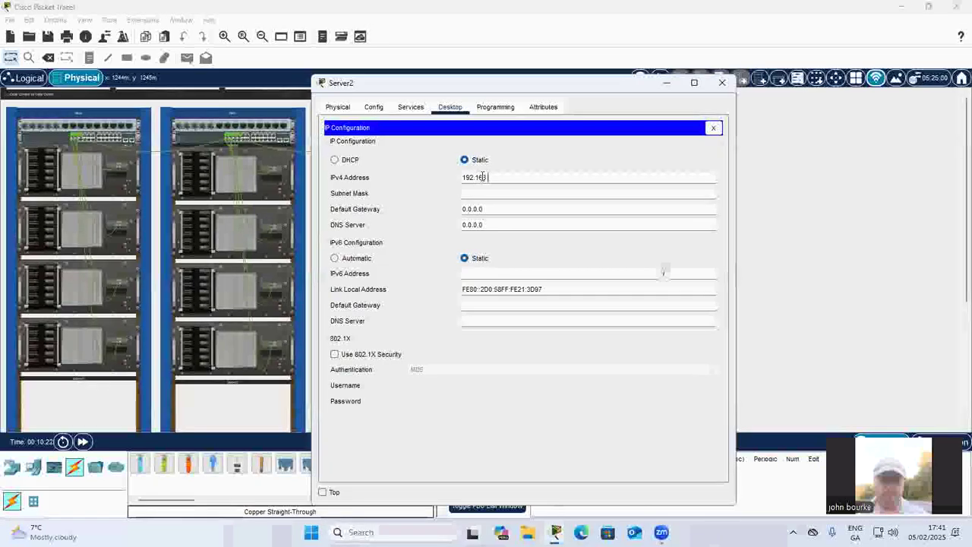
pyautogui.write('8.0.4')
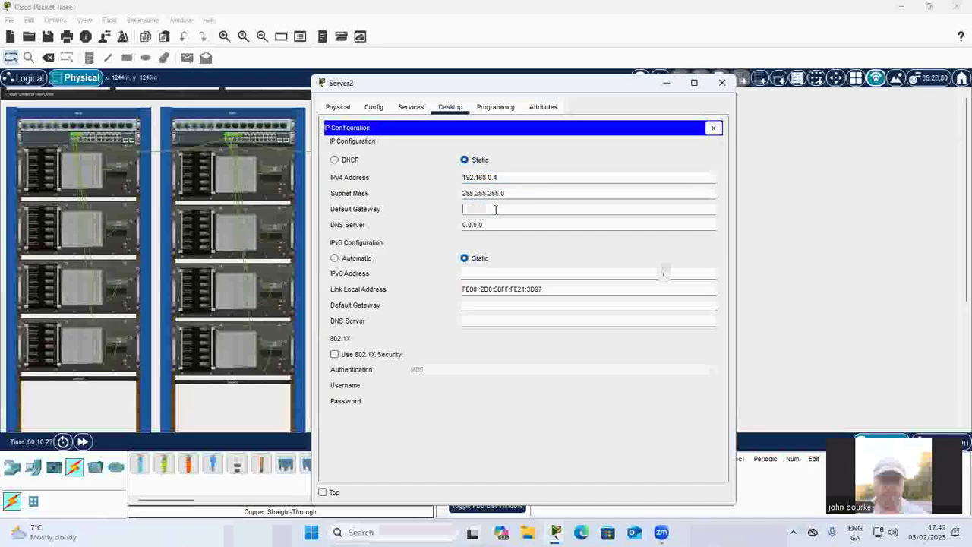
pyautogui.click(495, 210)
pyautogui.write('192.16')
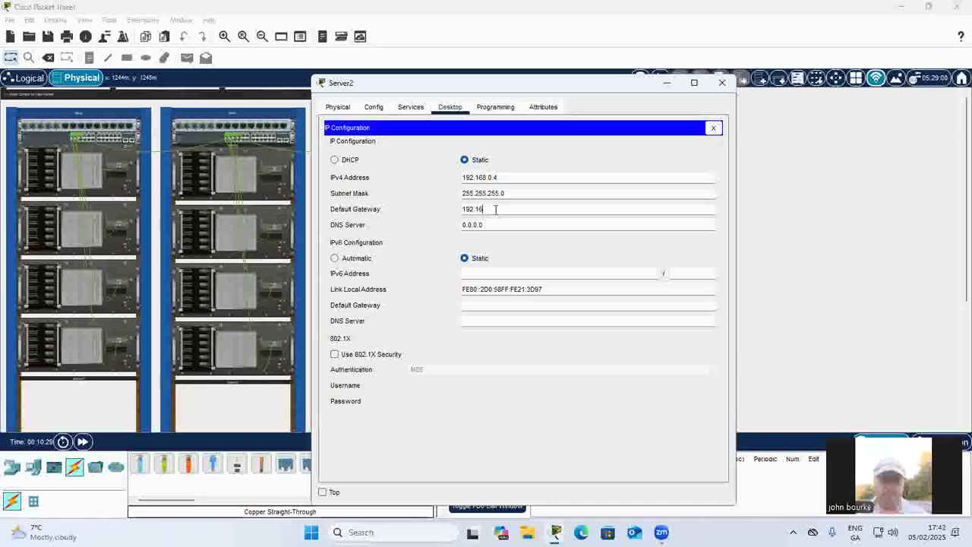
pyautogui.write('8.0.1')
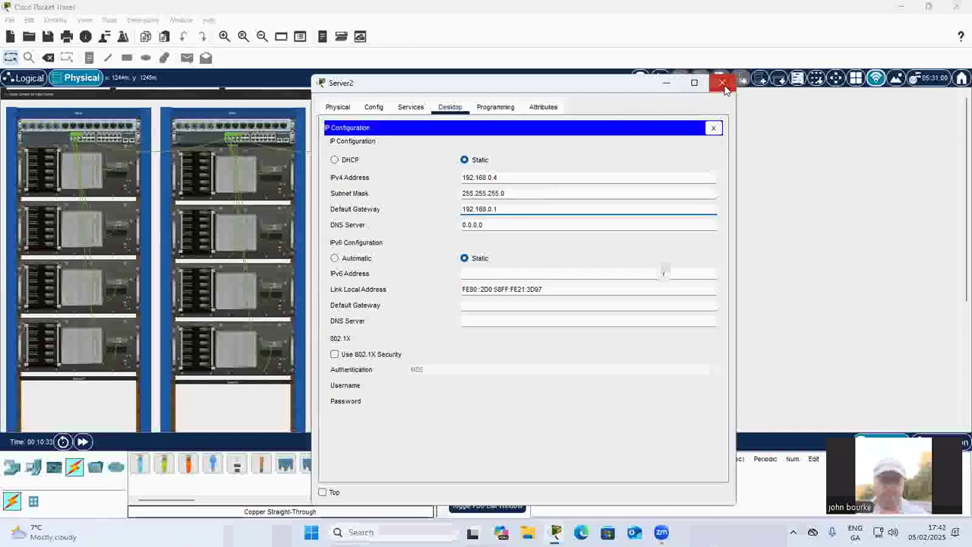
pyautogui.click(724, 86)
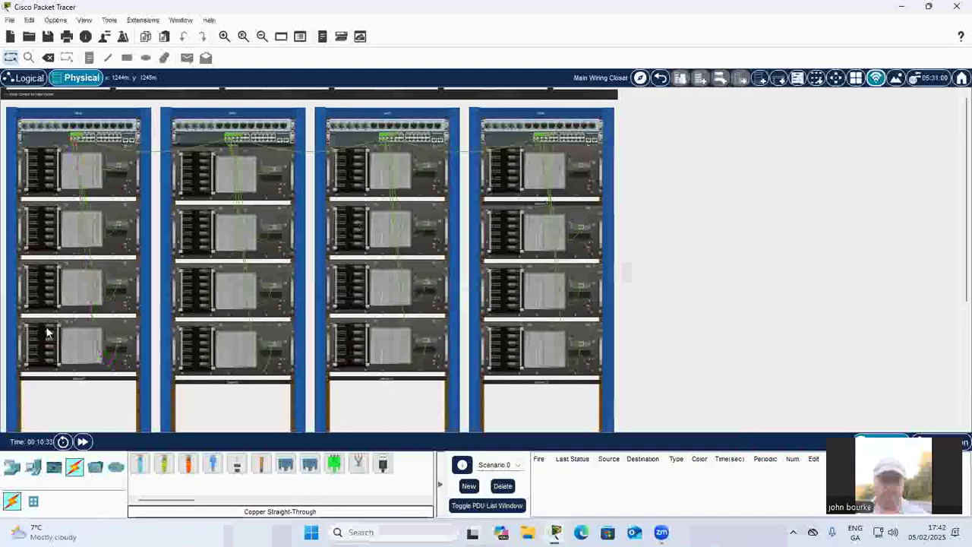
# Give the first rack's fourth server the static IPv4 address 192.168.0.5 with subnet mask 255.255.255.0.
pyautogui.click(114, 329)
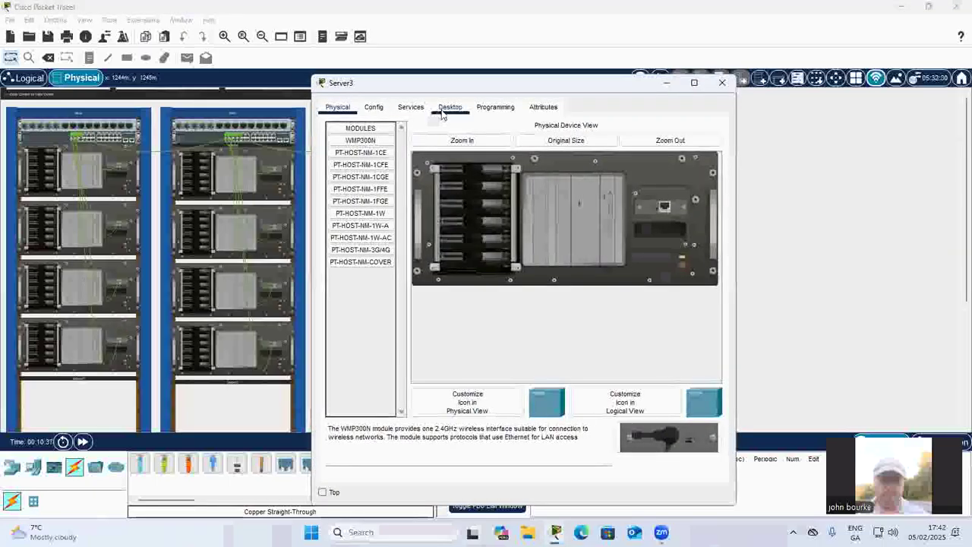
pyautogui.click(447, 111)
pyautogui.click(365, 150)
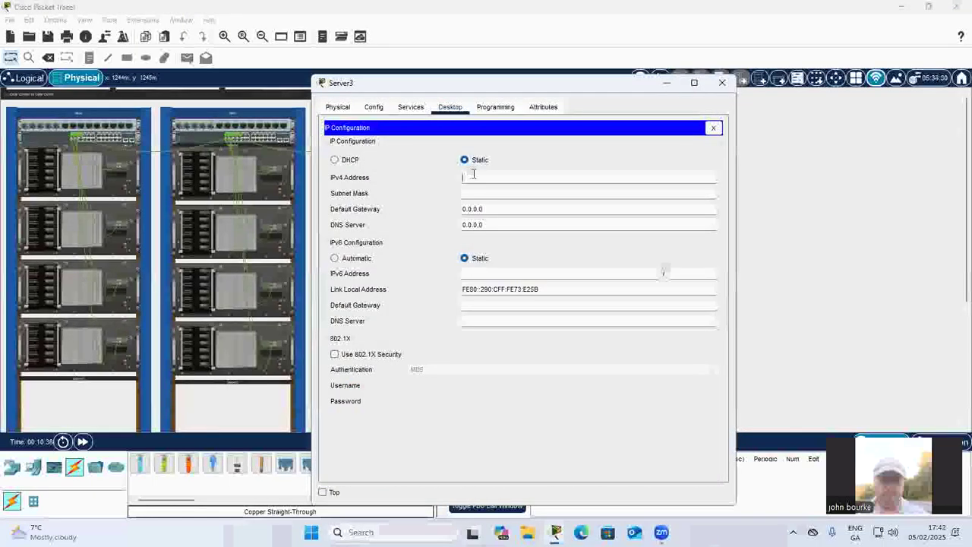
pyautogui.write('192.')
pyautogui.write('168.0.5')
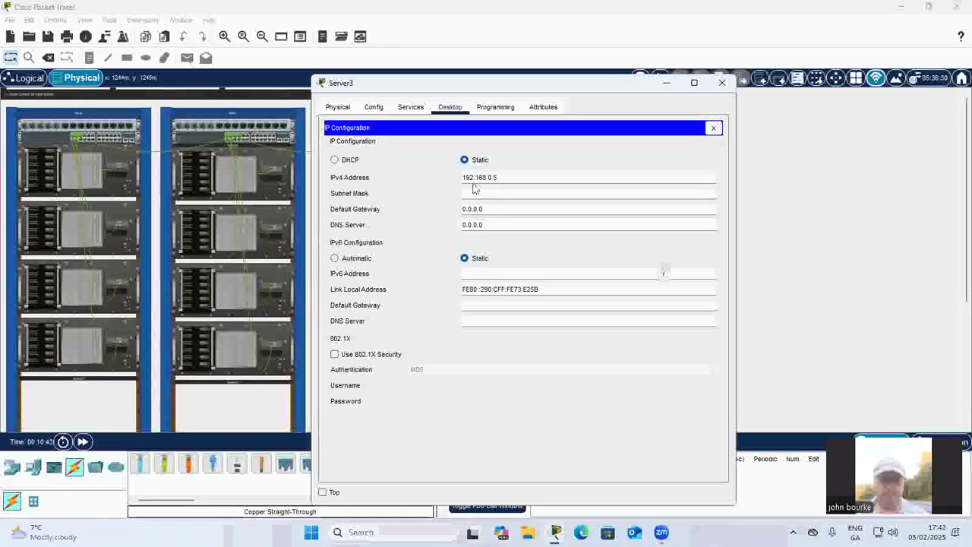
pyautogui.click(473, 191)
# Try to set the fourth server's default gateway to 192.168.-0.1 and close its configuration.
pyautogui.press('BackSpace')
pyautogui.press('BackSpace')
pyautogui.press('BackSpace')
pyautogui.press('BackSpace')
pyautogui.press('BackSpace')
pyautogui.press('BackSpace')
pyautogui.write('192.168.-0.1')
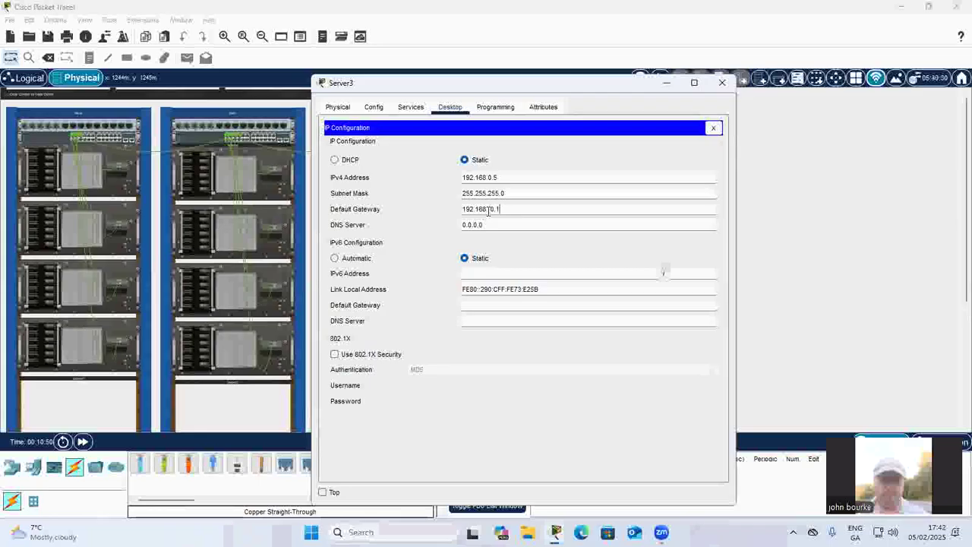
pyautogui.click(722, 84)
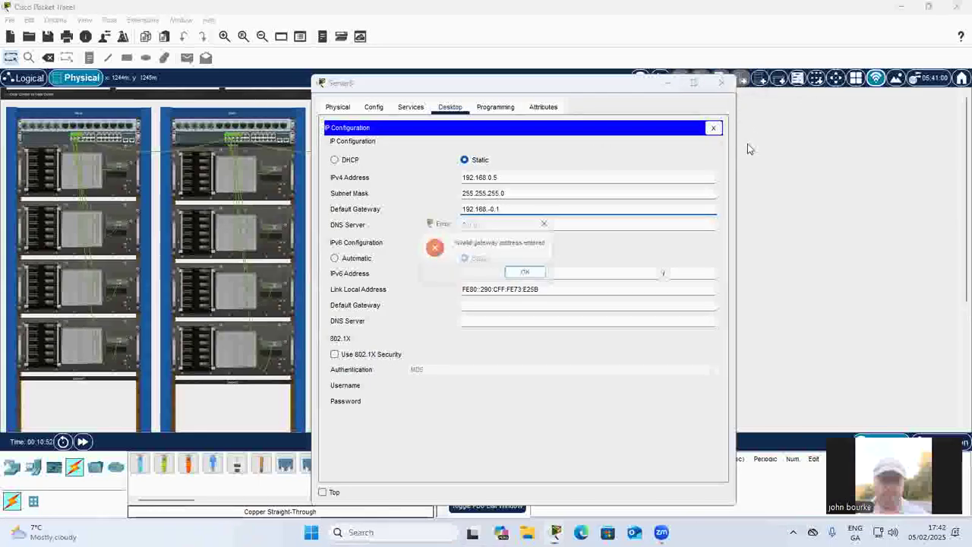
pyautogui.click(524, 272)
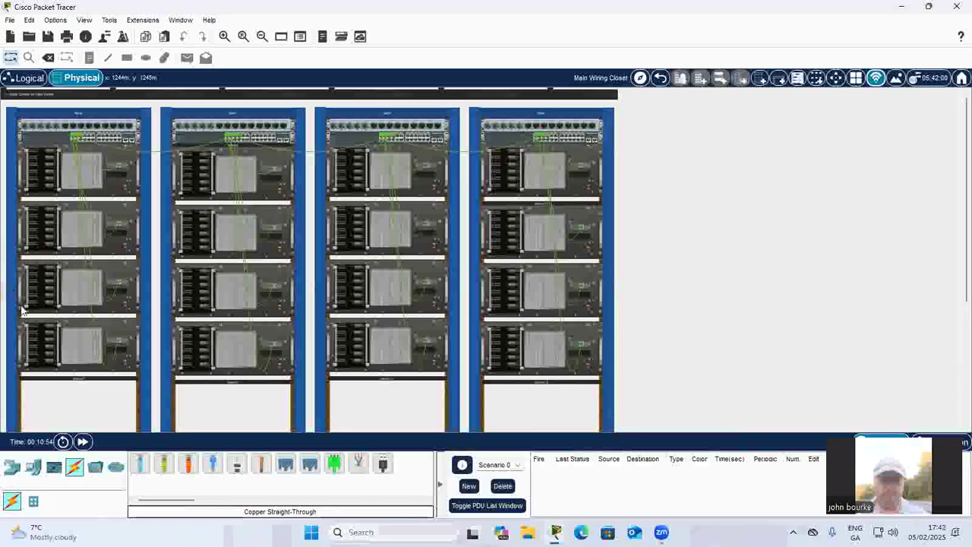
# Check the IP configuration of the first rack's third server.
pyautogui.click(113, 267)
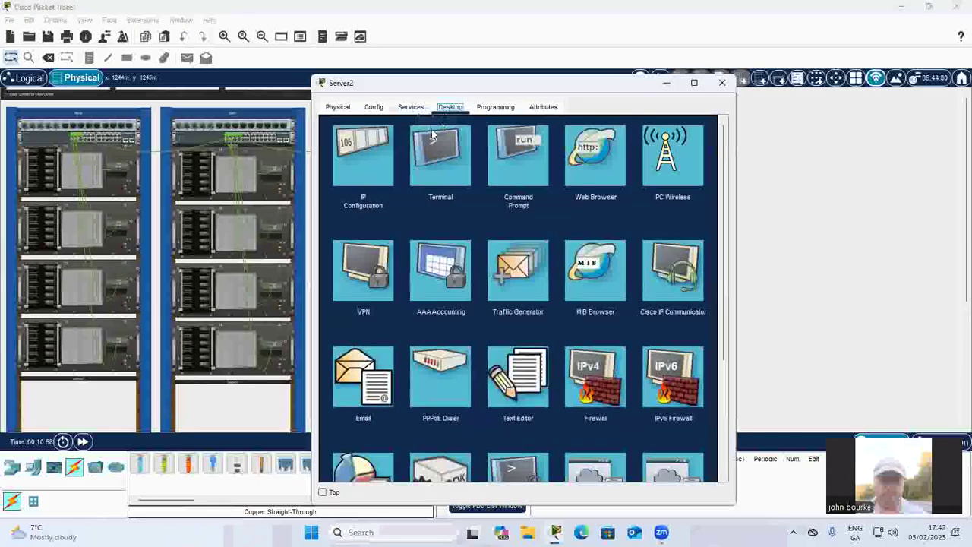
pyautogui.click(375, 143)
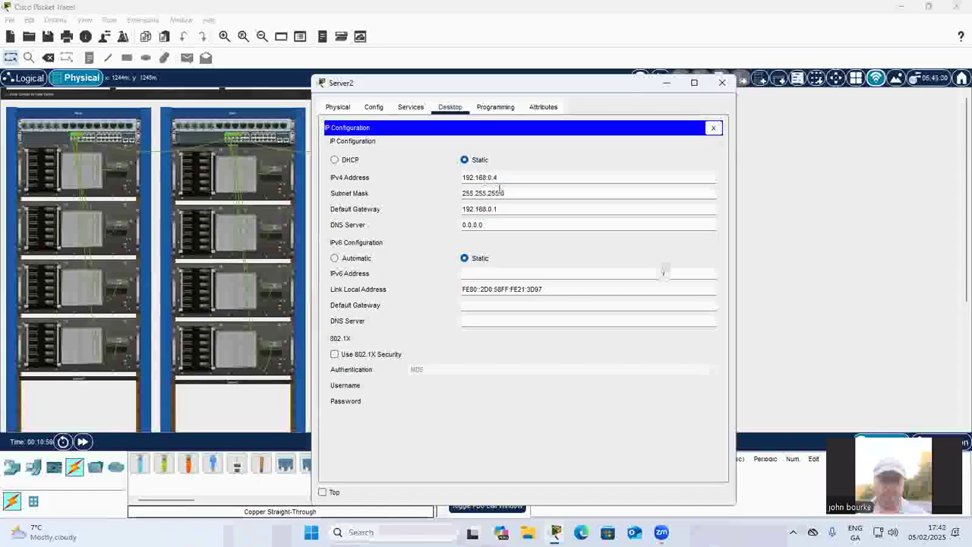
pyautogui.click(723, 82)
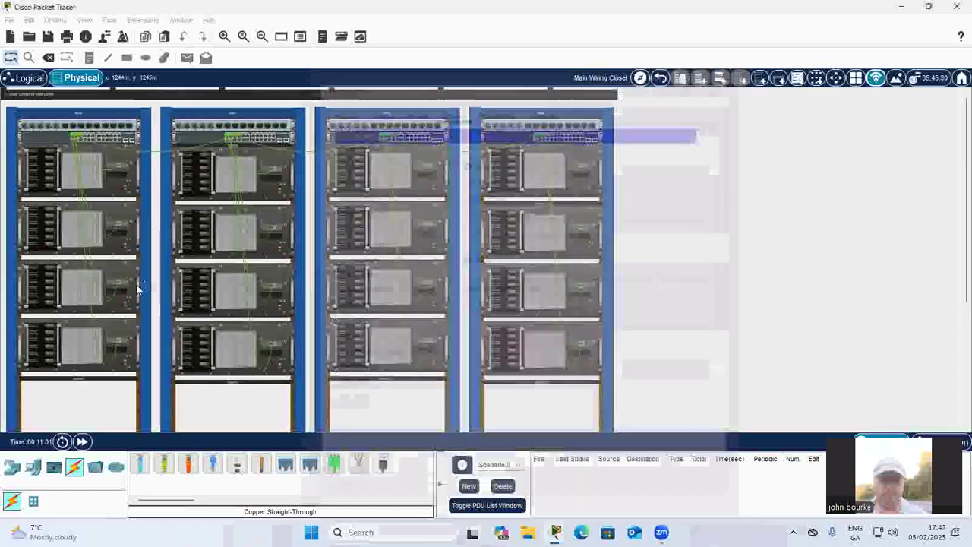
# Set the default gateway of the first rack's fourth server to 192.168.0.1.
pyautogui.click(120, 322)
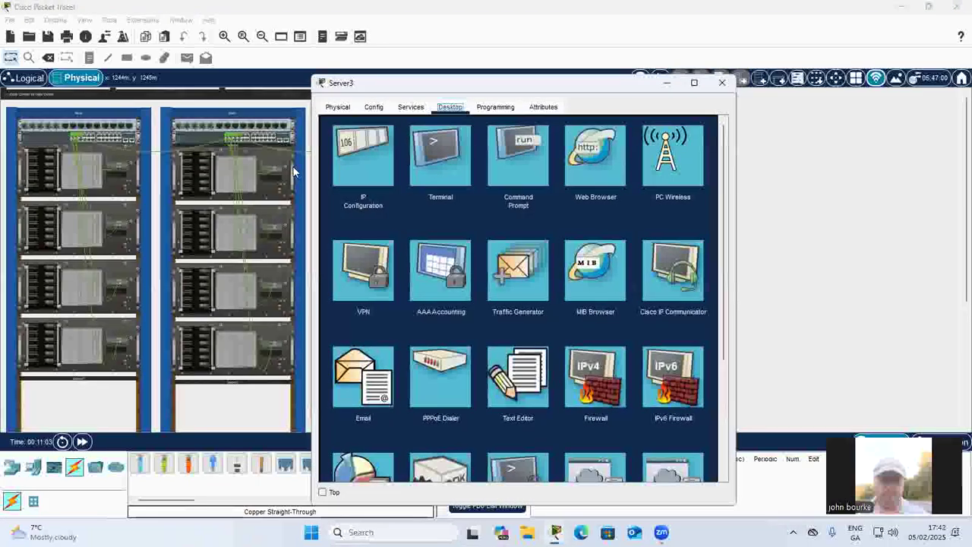
pyautogui.click(364, 160)
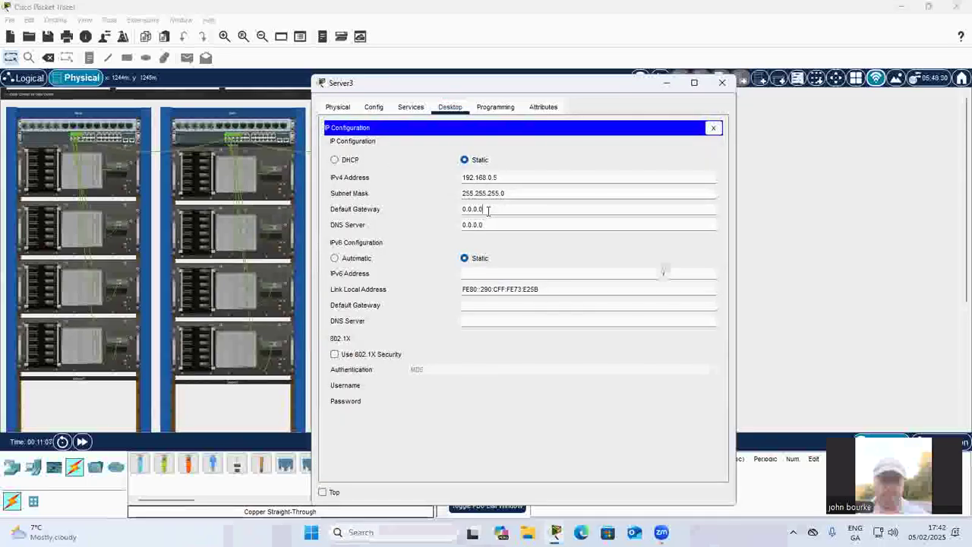
pyautogui.press('BackSpace')
pyautogui.press('BackSpace')
pyautogui.press('BackSpace')
pyautogui.press('BackSpace')
pyautogui.press('BackSpace')
pyautogui.press('BackSpace')
pyautogui.write('192.168.0.1')
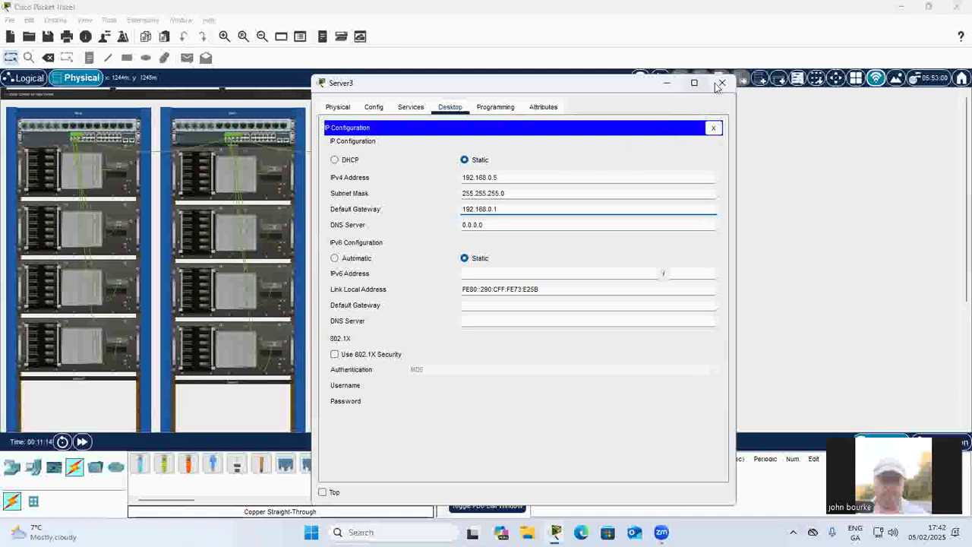
pyautogui.click(721, 84)
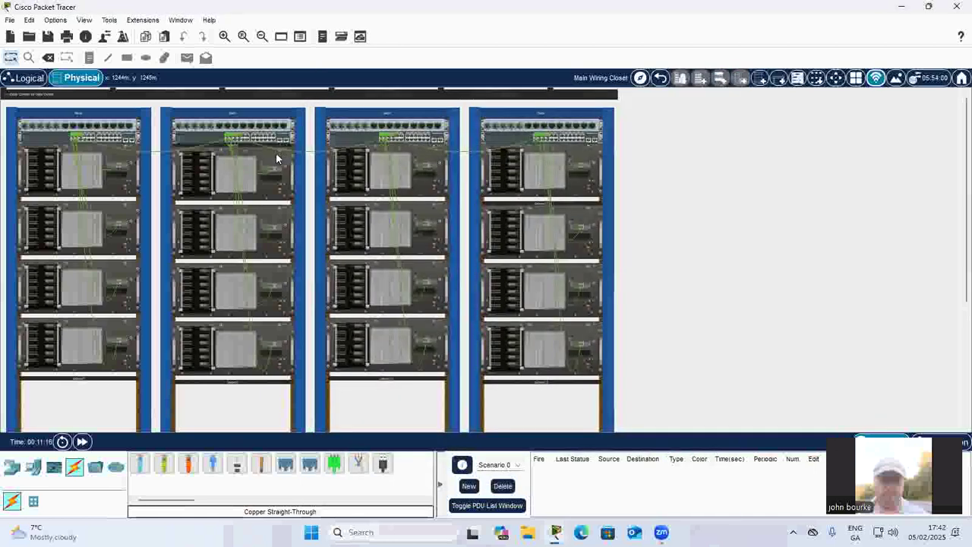
# Give the second rack's first server the static IPv4 address 192.168.0.6, subnet mask 255.255.255.0 and default gateway 192.168.0.1.
pyautogui.moveTo(276, 156)
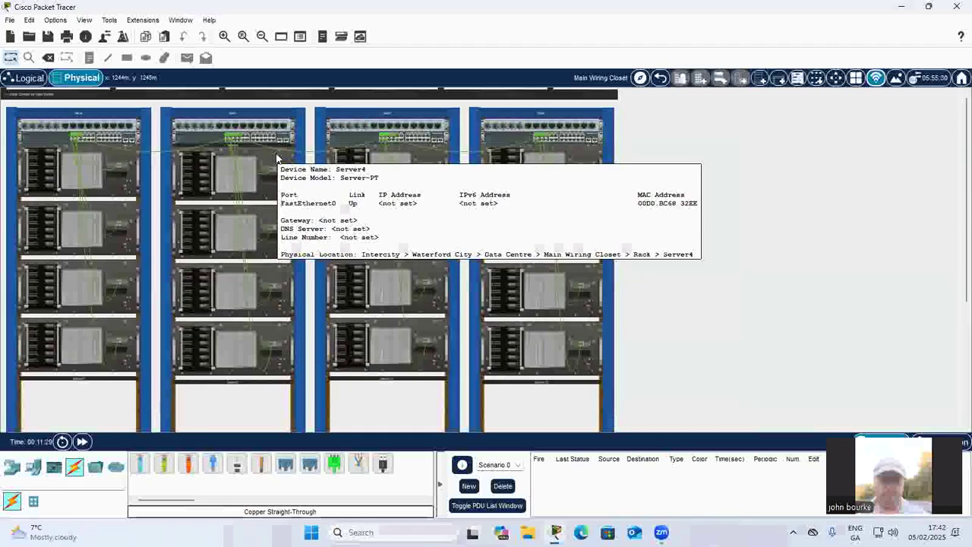
pyautogui.click(276, 153)
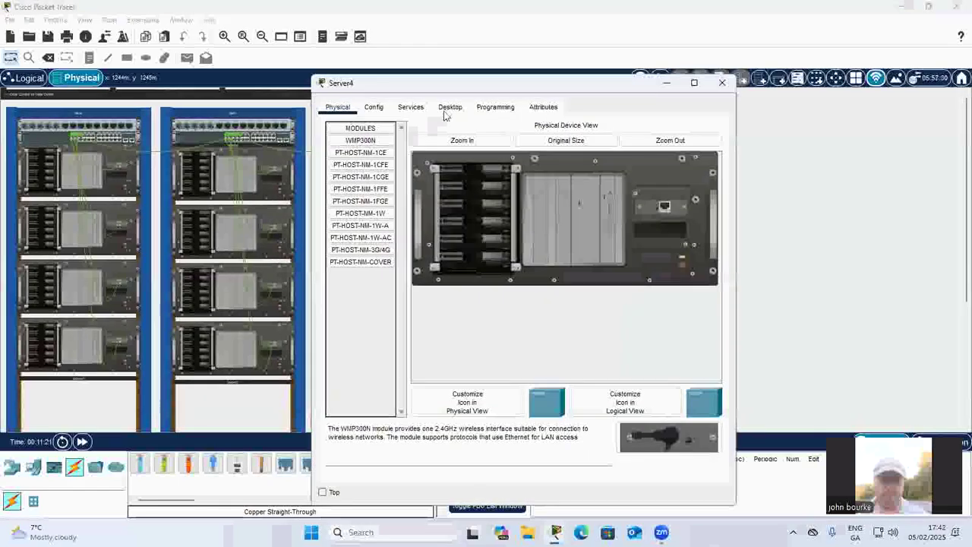
pyautogui.click(450, 107)
pyautogui.click(363, 155)
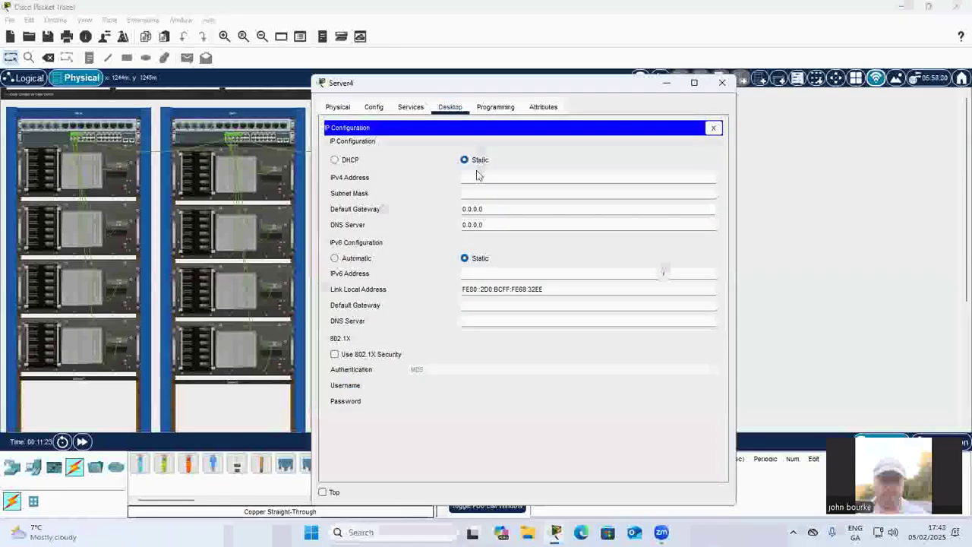
pyautogui.write('192.168.0.')
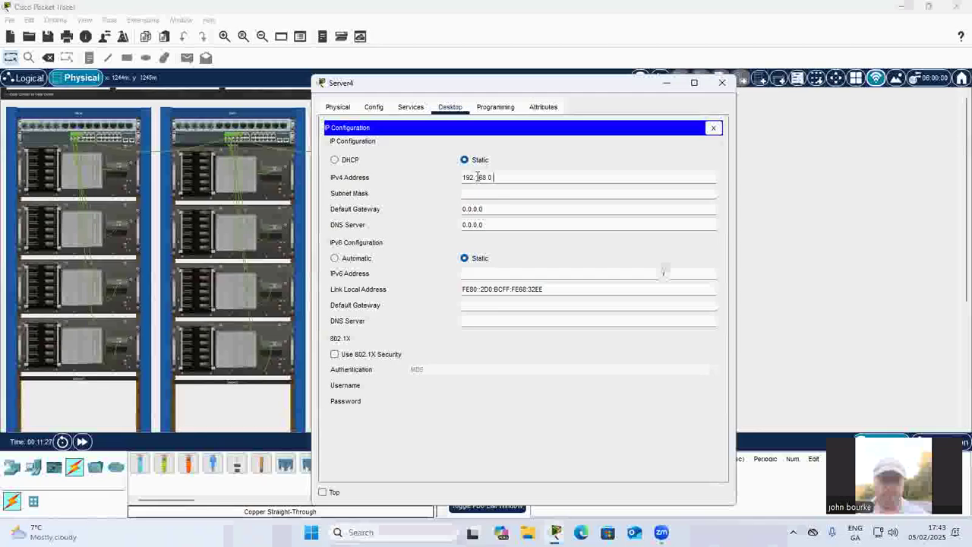
pyautogui.click(471, 192)
pyautogui.click(486, 208)
pyautogui.press('BackSpace')
pyautogui.press('BackSpace')
pyautogui.press('BackSpace')
pyautogui.press('BackSpace')
pyautogui.press('BackSpace')
pyautogui.press('BackSpace')
pyautogui.press('BackSpace')
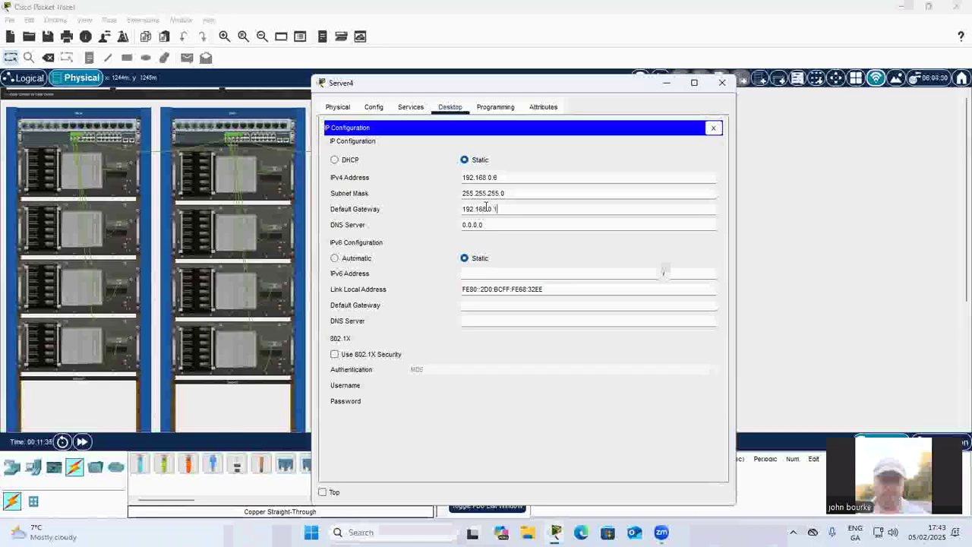
pyautogui.write('192.168.0.1')
pyautogui.click(722, 82)
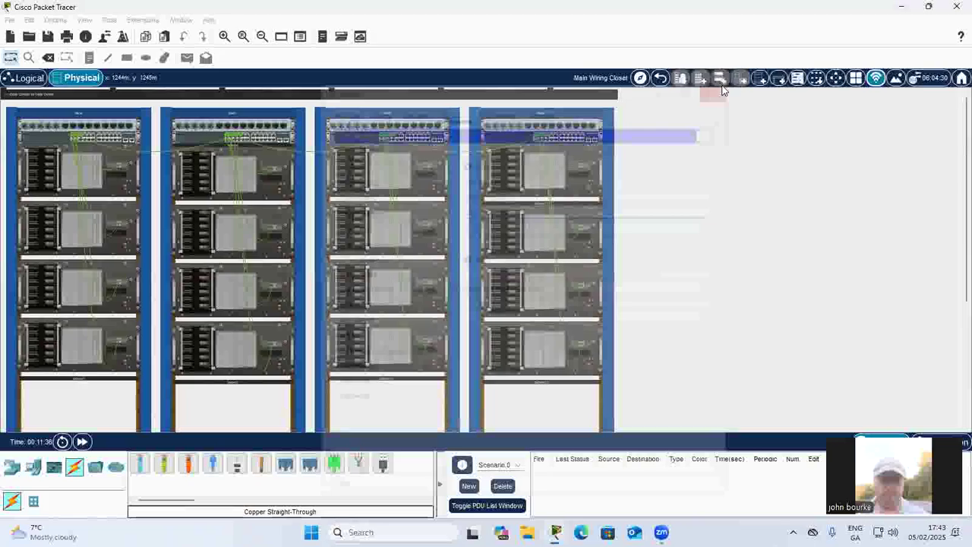
# Give the second rack's second server the static IPv4 address 192.168.0.7, subnet mask 255.255.255.0 and default gateway 192.168.0.1.
pyautogui.click(272, 217)
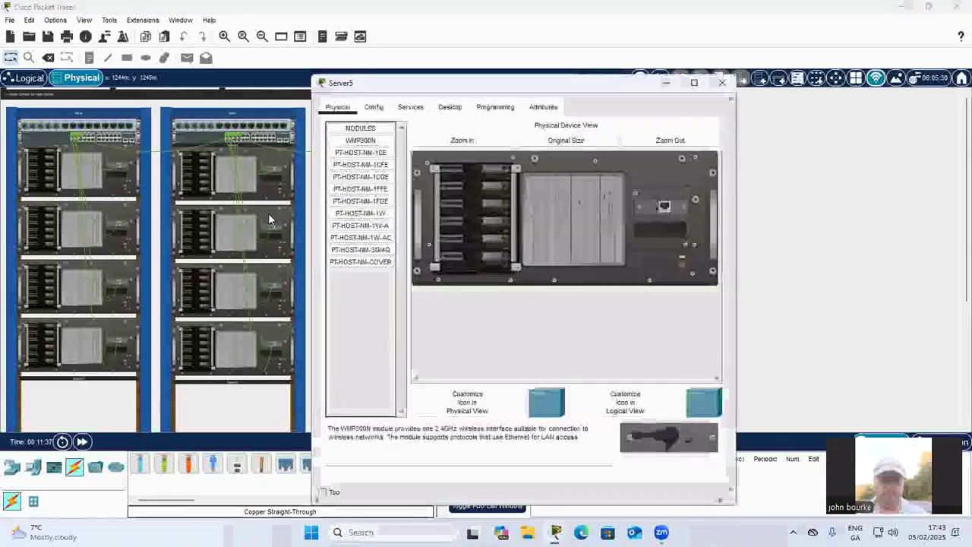
pyautogui.click(450, 107)
pyautogui.click(381, 157)
pyautogui.click(481, 178)
pyautogui.write('192.168.0.7')
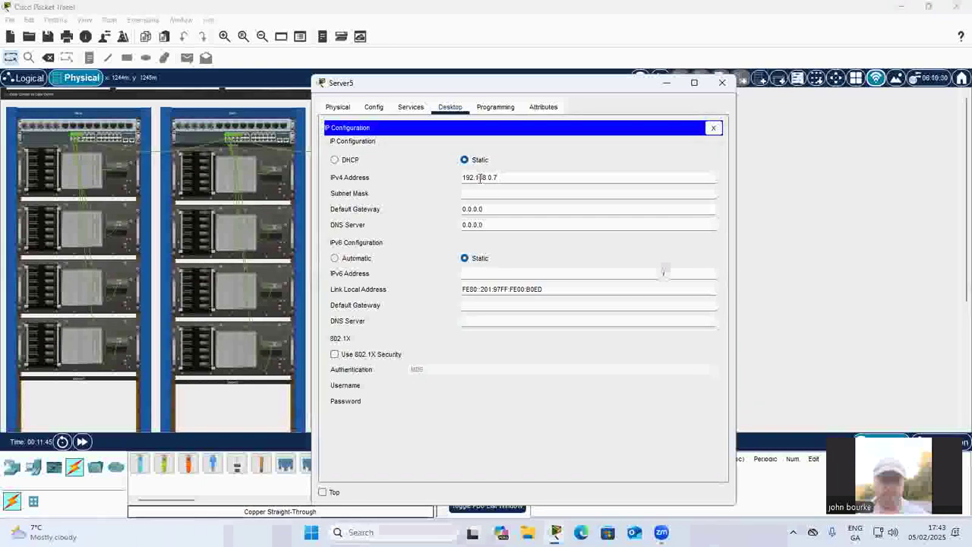
pyautogui.click(470, 193)
pyautogui.click(480, 208)
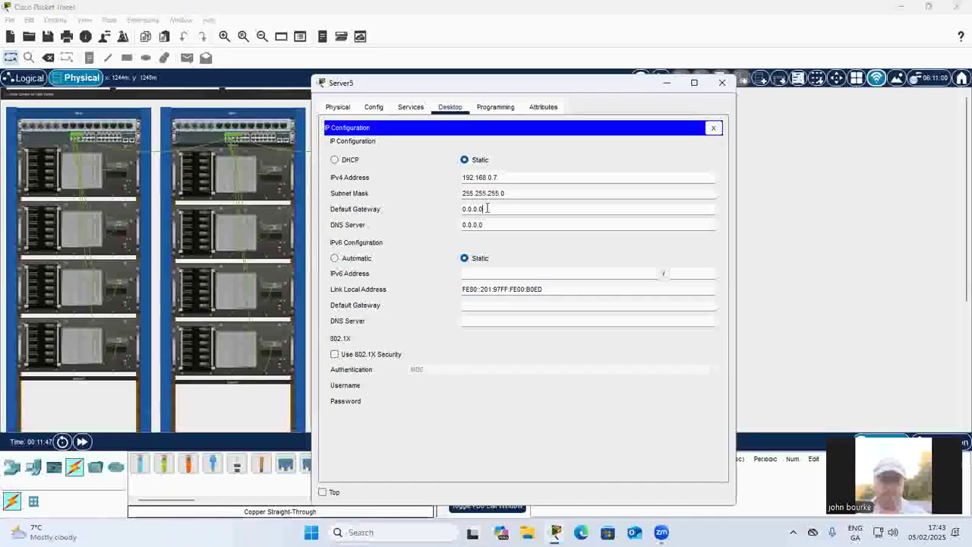
pyautogui.press('BackSpace')
pyautogui.press('BackSpace')
pyautogui.press('BackSpace')
pyautogui.press('BackSpace')
pyautogui.press('BackSpace')
pyautogui.press('BackSpace')
pyautogui.press('BackSpace')
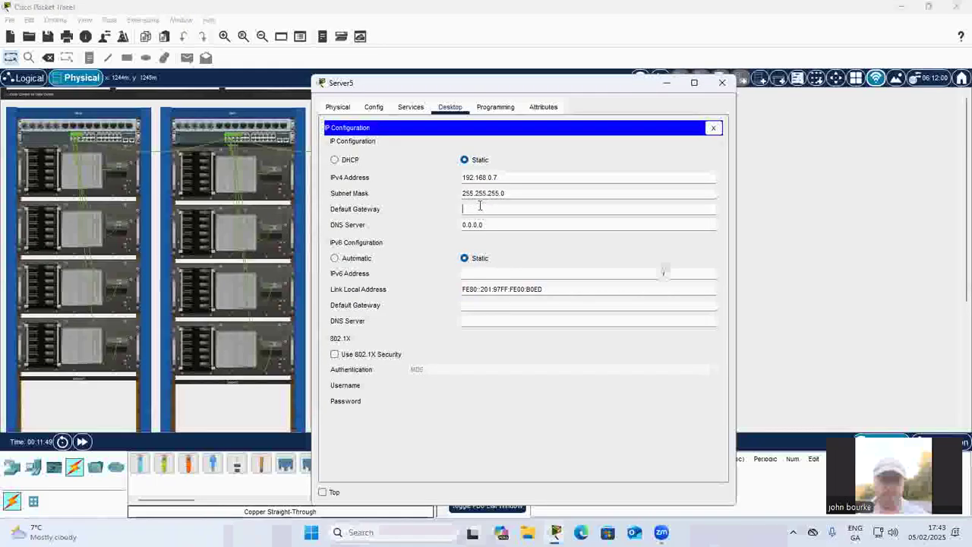
pyautogui.write('192.168.0.1')
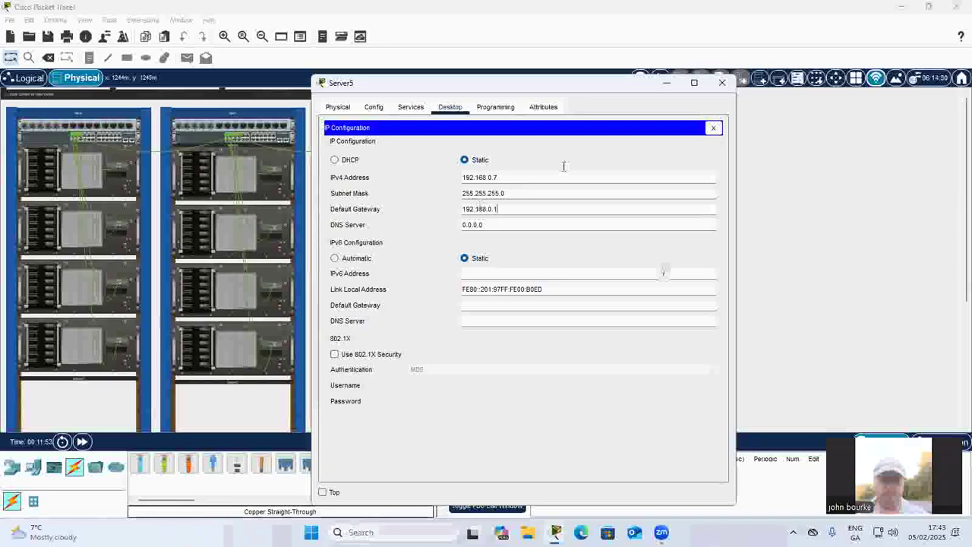
pyautogui.click(723, 82)
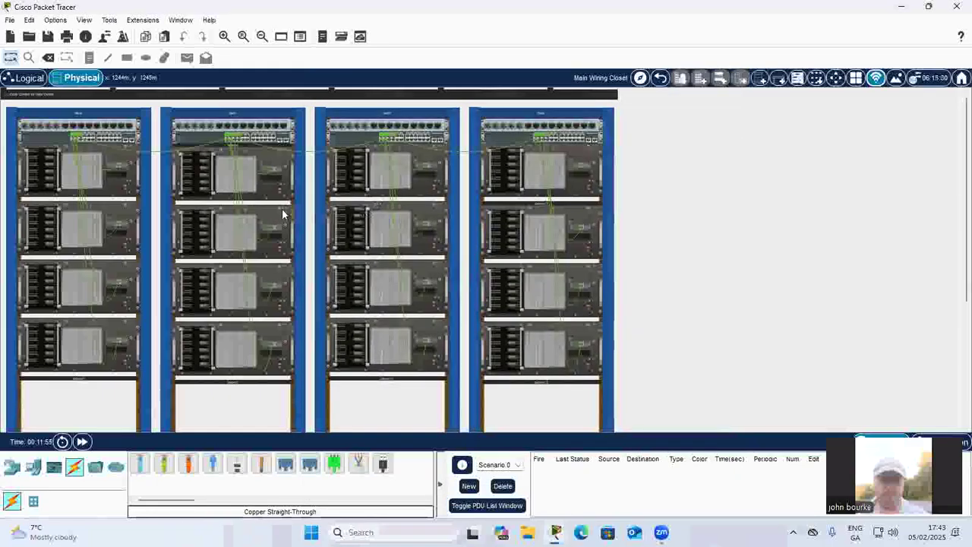
# Check the IP configuration of the second rack's second server.
pyautogui.click(263, 220)
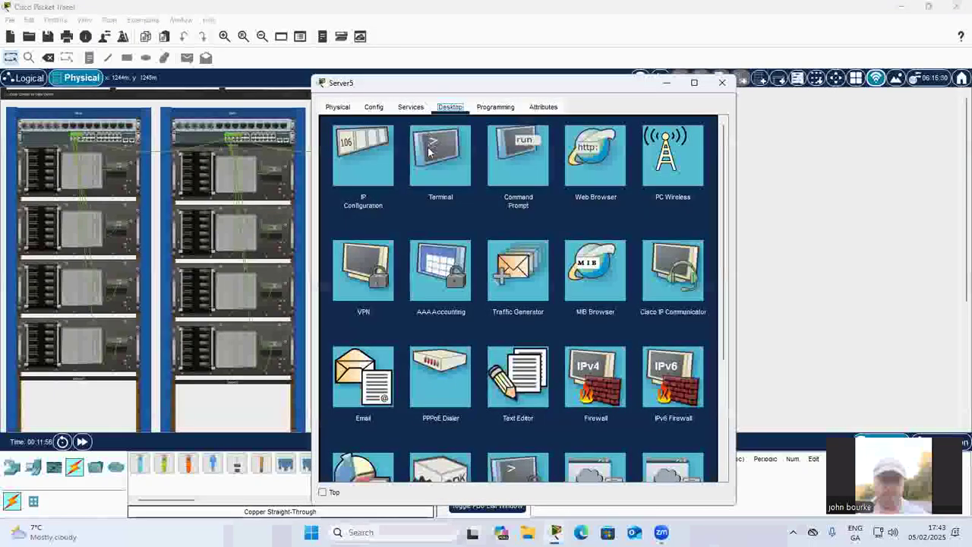
pyautogui.click(355, 160)
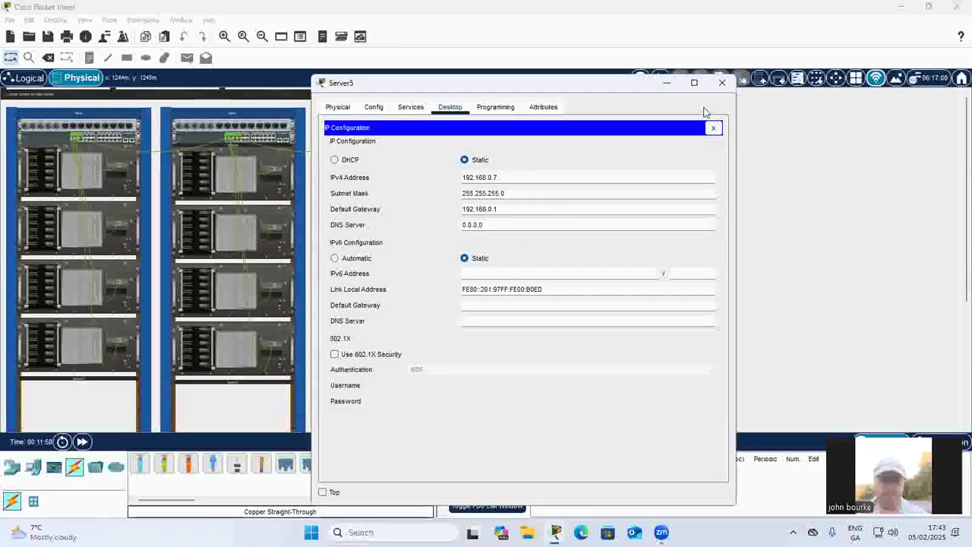
pyautogui.click(722, 82)
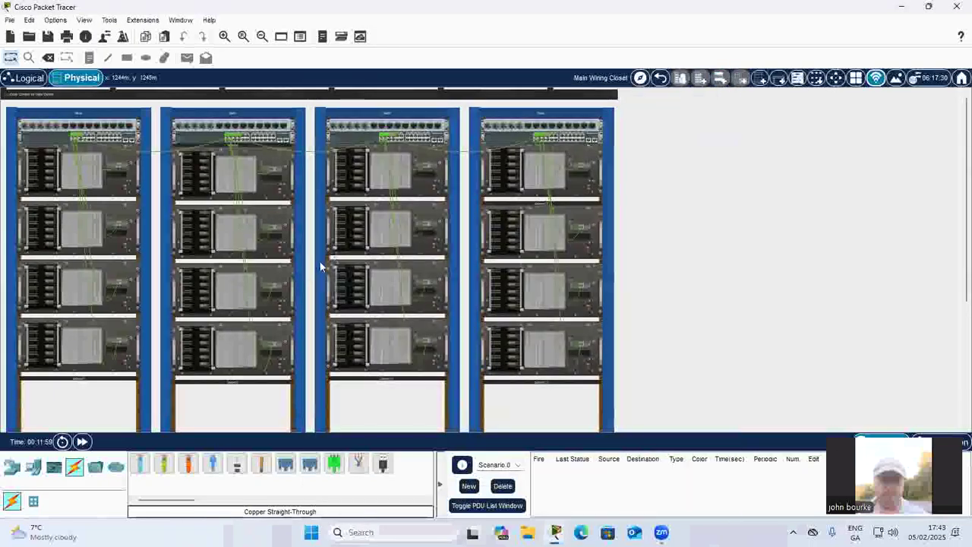
# Give the second rack's third server the static IPv4 address 192.168.0.8, subnet mask 255.255.255.0 and default gateway 192.168.0.1.
pyautogui.click(266, 276)
pyautogui.click(449, 106)
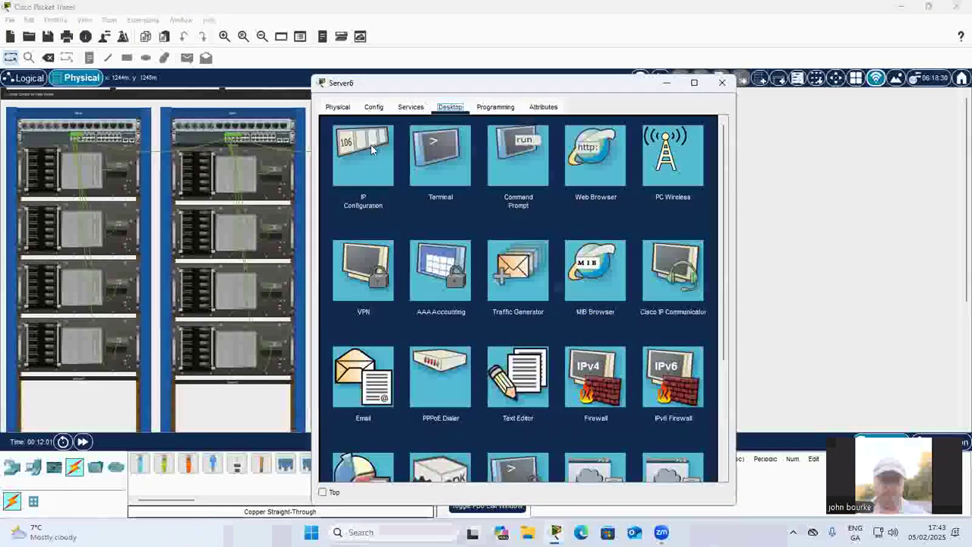
pyautogui.click(371, 149)
pyautogui.click(467, 176)
pyautogui.write('192.168.')
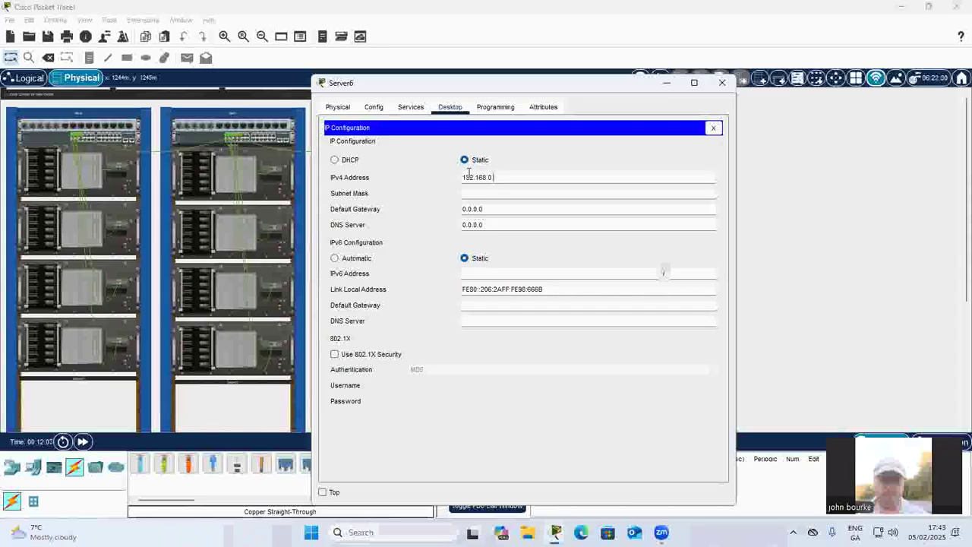
pyautogui.write('0.8')
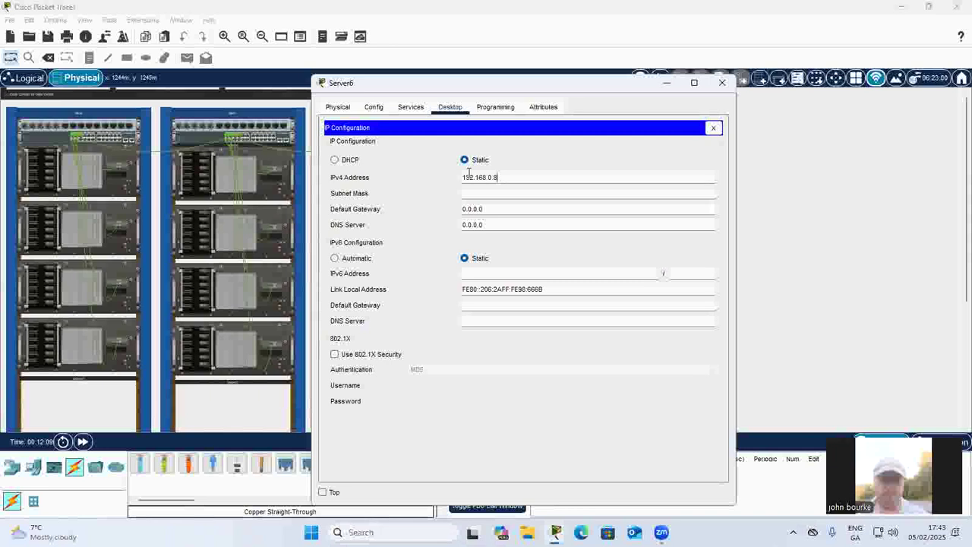
pyautogui.click(473, 195)
pyautogui.click(494, 207)
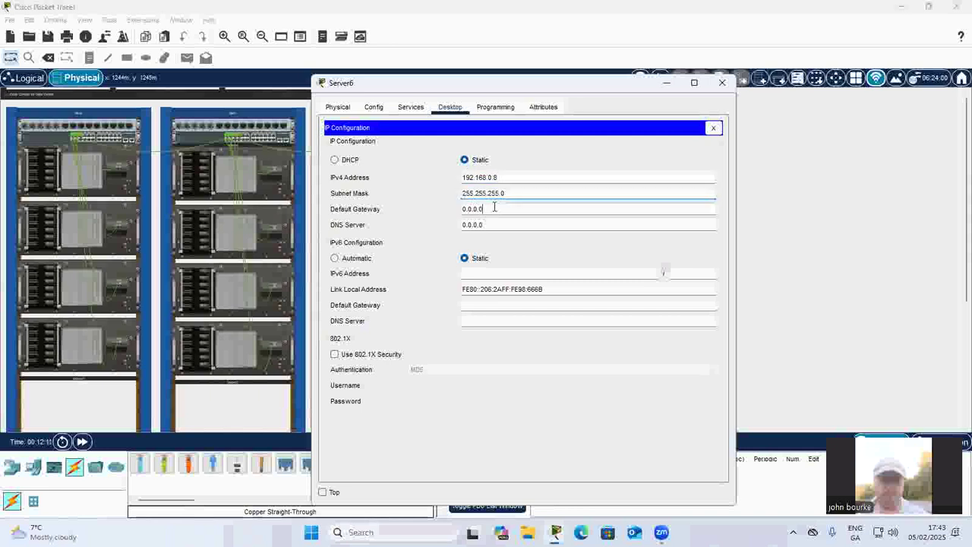
pyautogui.press('BackSpace')
pyautogui.press('BackSpace')
pyautogui.press('BackSpace')
pyautogui.press('BackSpace')
pyautogui.press('BackSpace')
pyautogui.write('192.16')
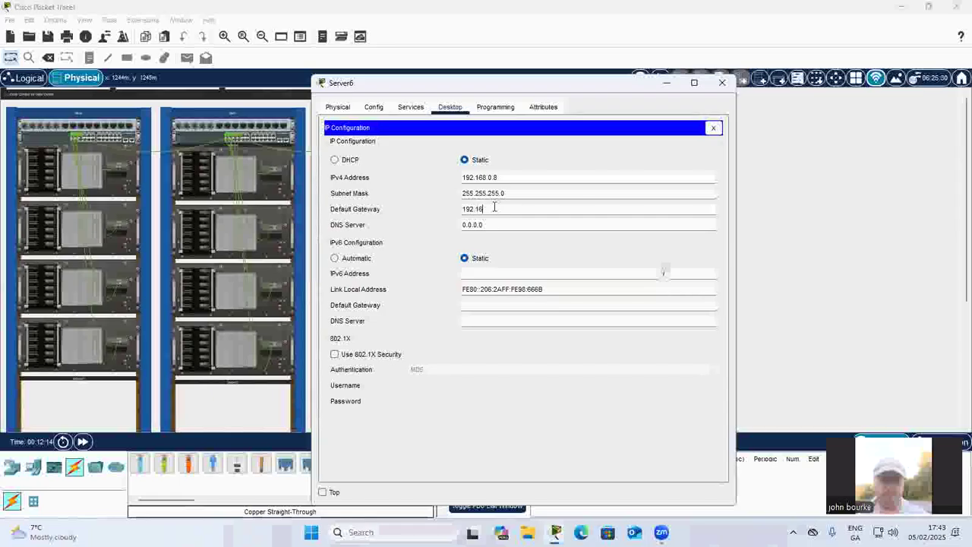
pyautogui.write('8.0.1')
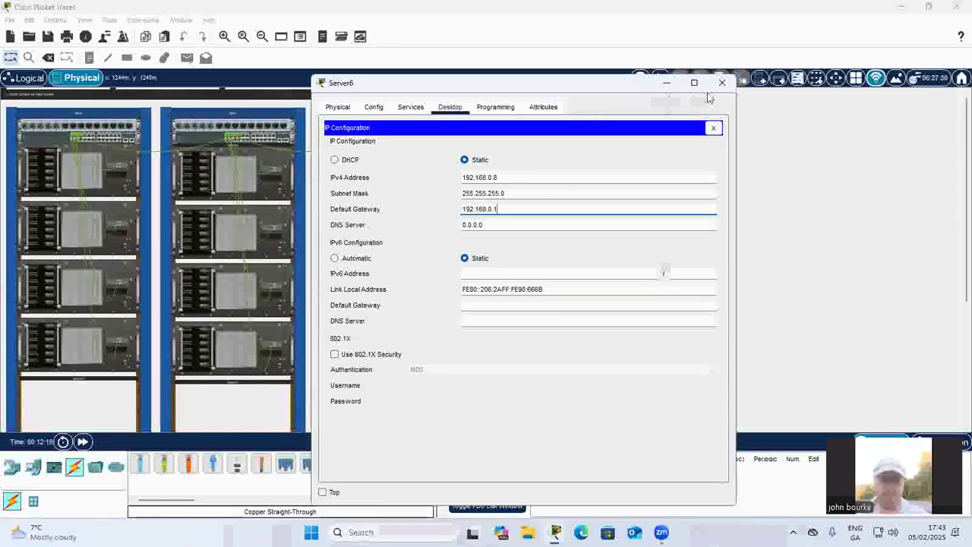
pyautogui.click(722, 82)
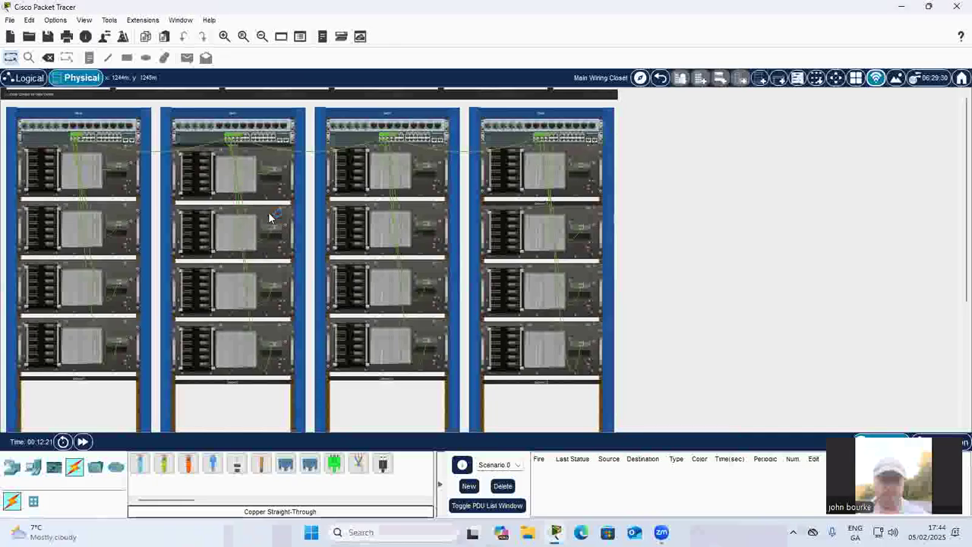
# Check the IP configurations of the second rack's second and third servers.
pyautogui.click(270, 218)
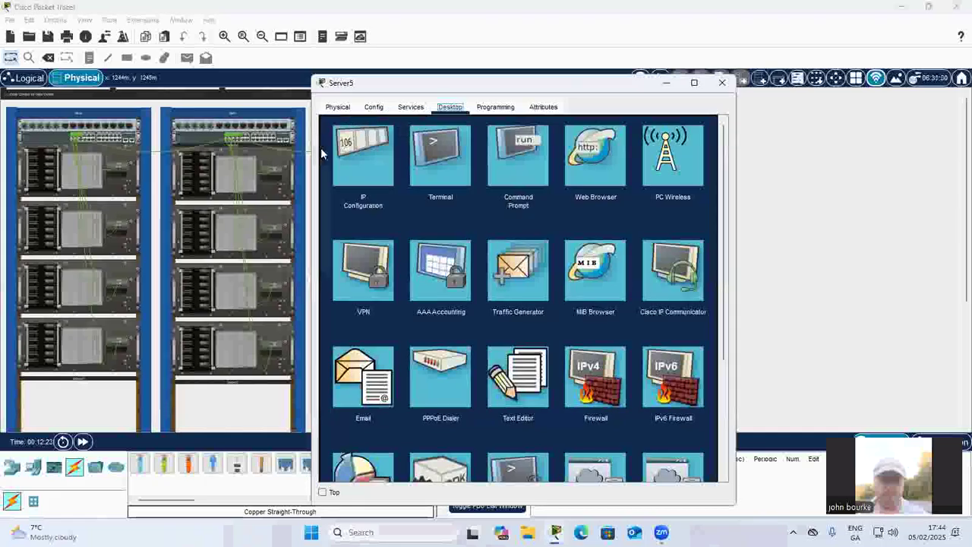
pyautogui.click(363, 156)
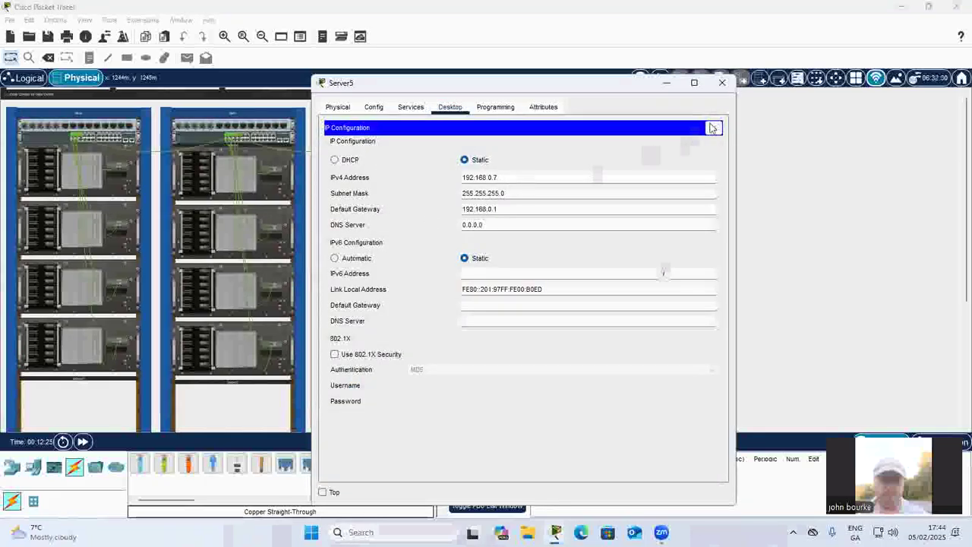
pyautogui.click(722, 82)
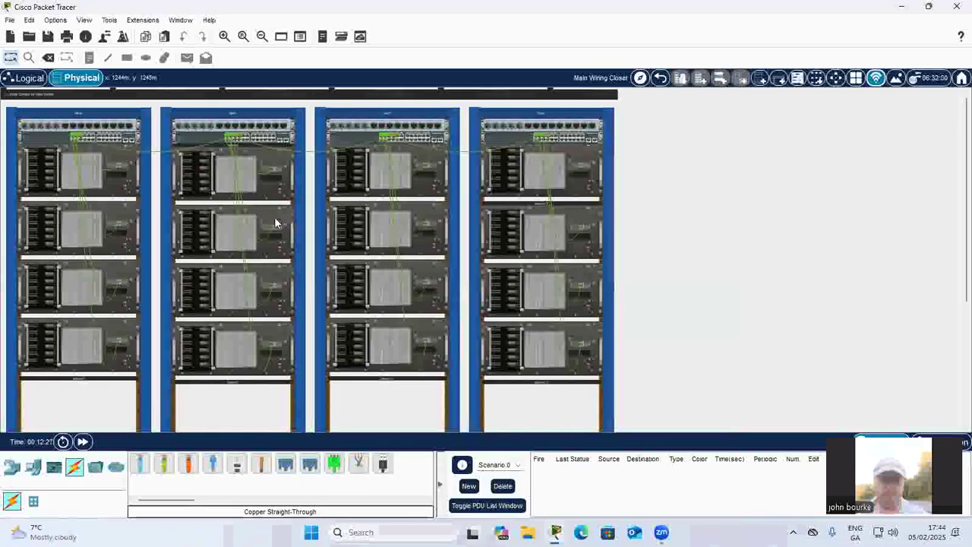
pyautogui.click(275, 222)
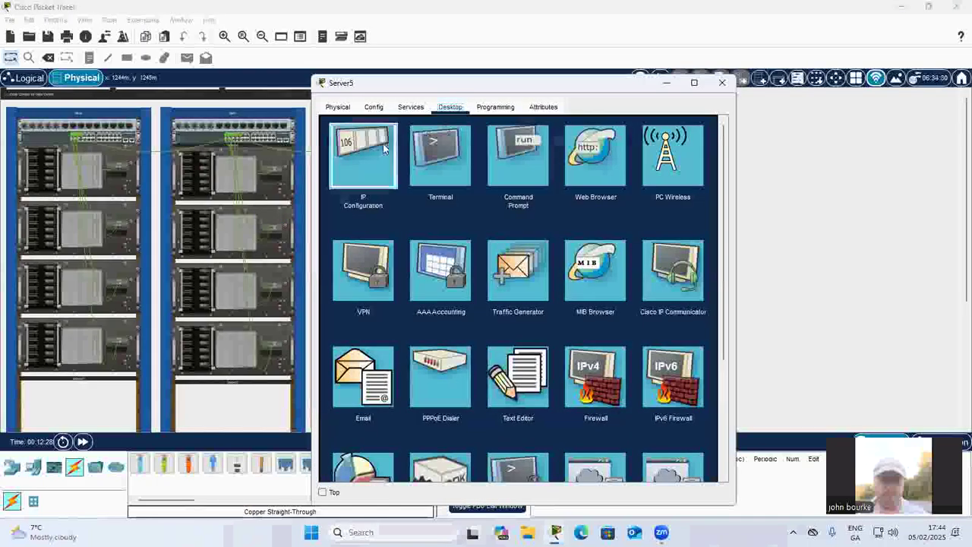
pyautogui.click(383, 143)
pyautogui.click(723, 82)
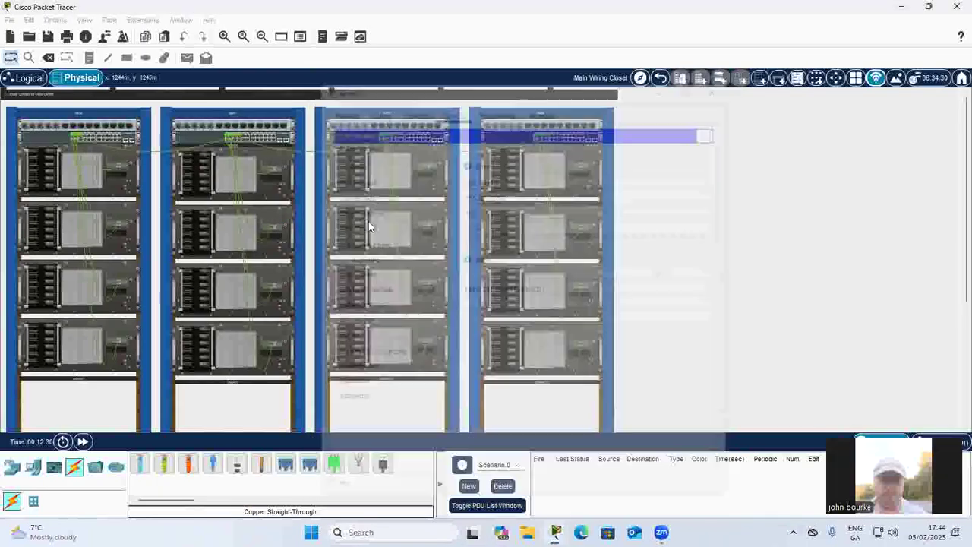
pyautogui.click(267, 274)
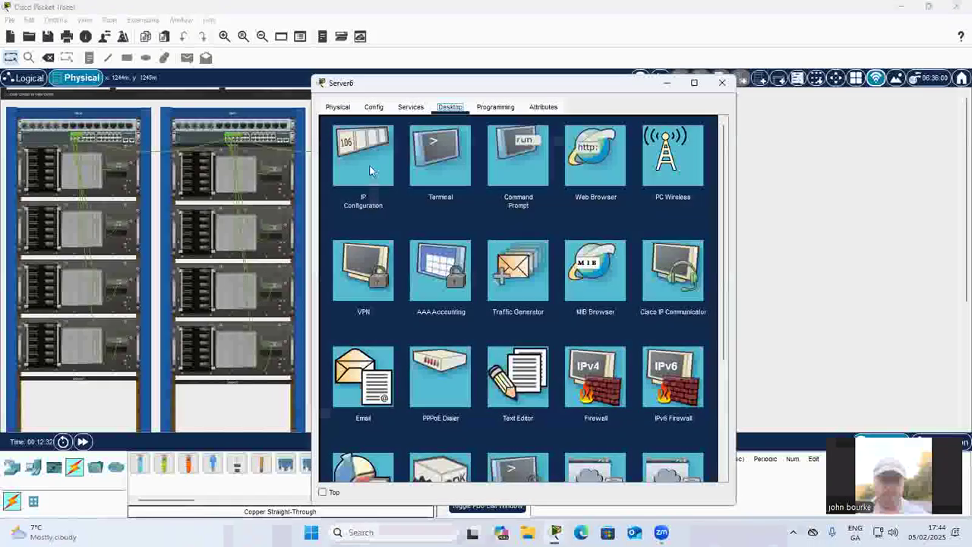
pyautogui.click(370, 170)
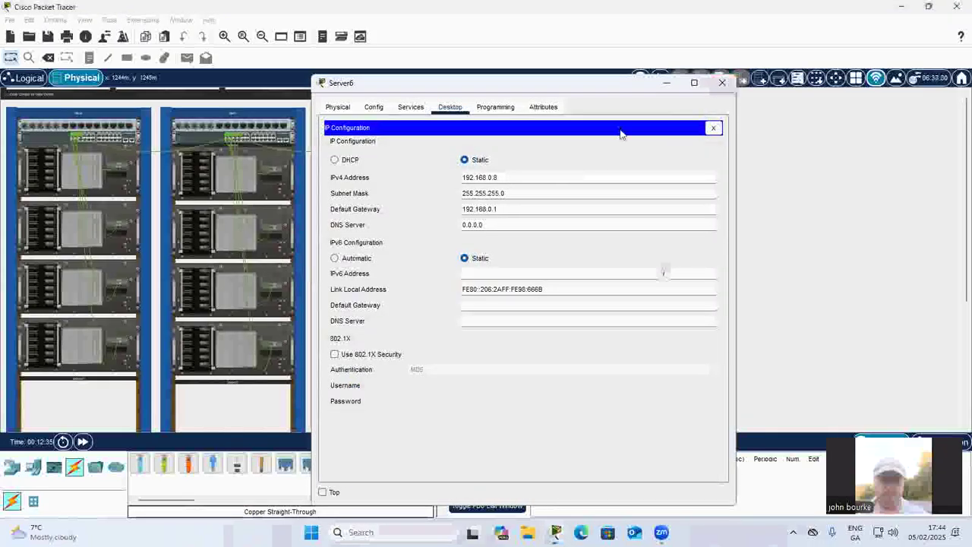
pyautogui.click(722, 83)
# Give the second rack's fourth server the static IPv4 address 192.168.0.9, subnet mask 255.255.255.0 and default gateway 192.168.0.1.
pyautogui.click(280, 339)
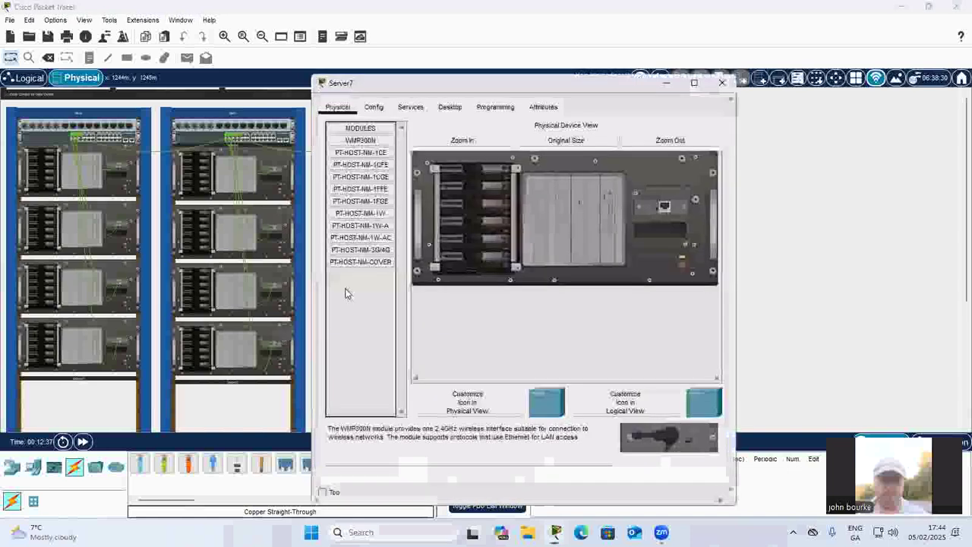
pyautogui.click(450, 106)
pyautogui.click(372, 146)
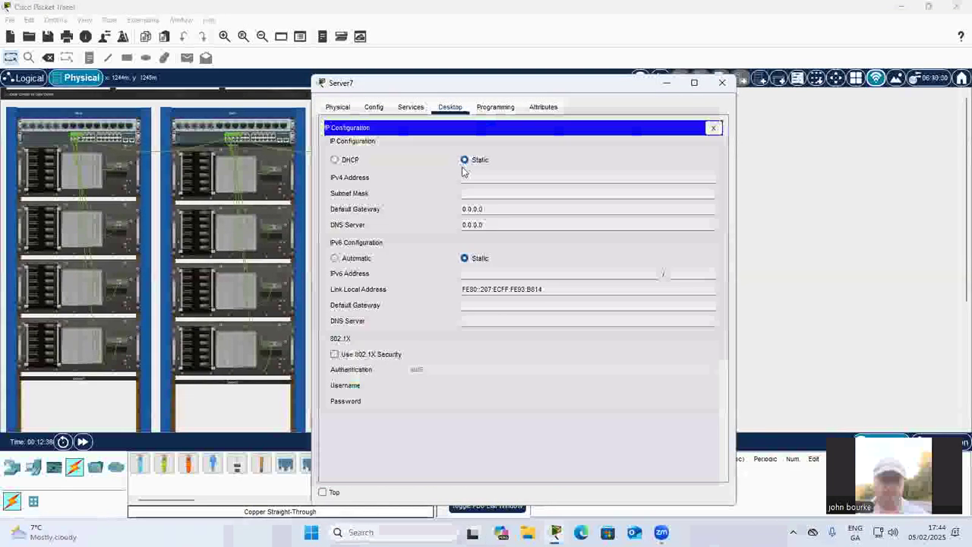
pyautogui.click(479, 178)
pyautogui.write('192.168.0.9')
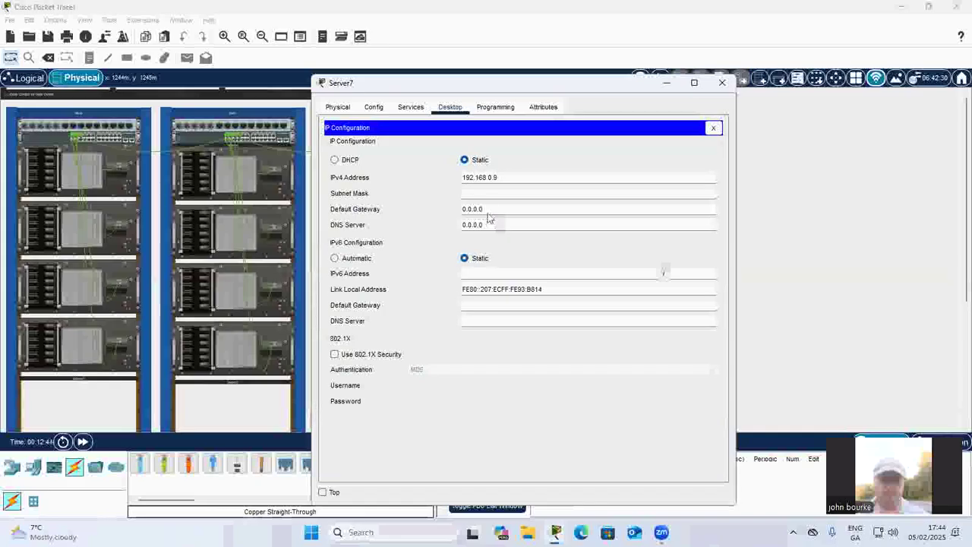
pyautogui.click(475, 193)
pyautogui.press('Tab')
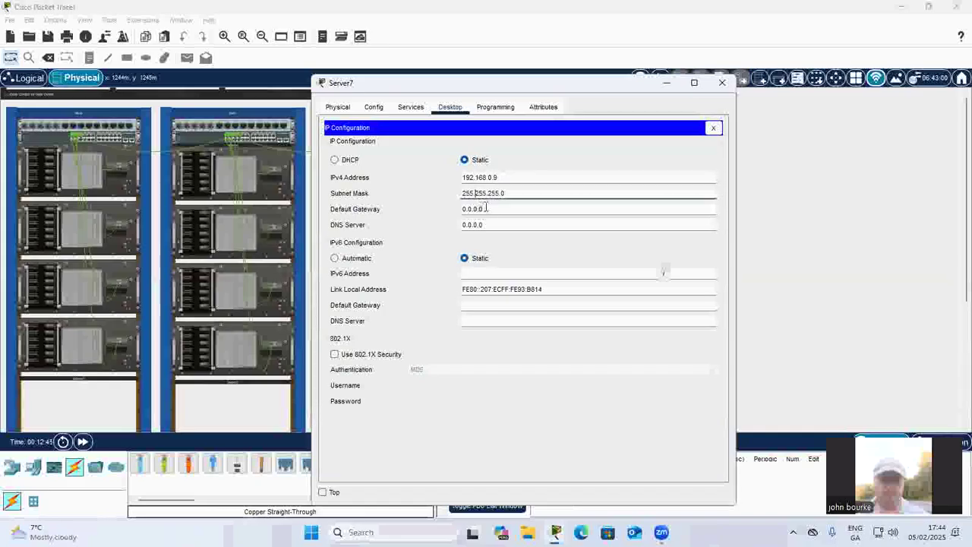
pyautogui.press('BackSpace')
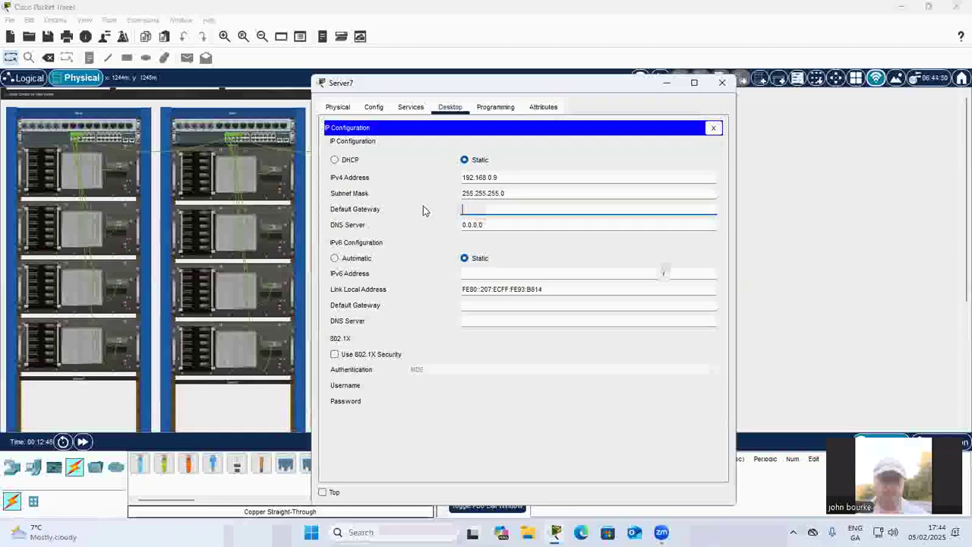
pyautogui.write('192.1')
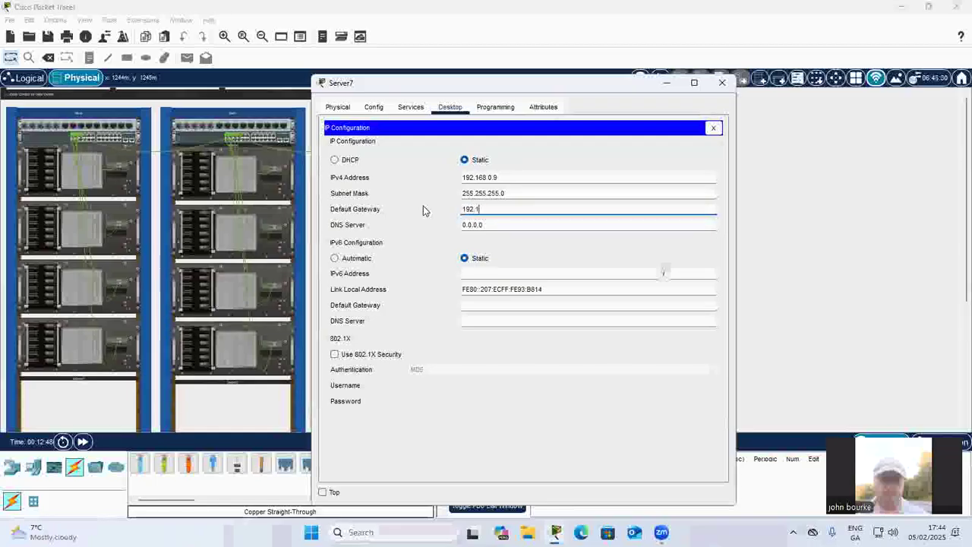
pyautogui.write('68.0.1')
pyautogui.click(721, 85)
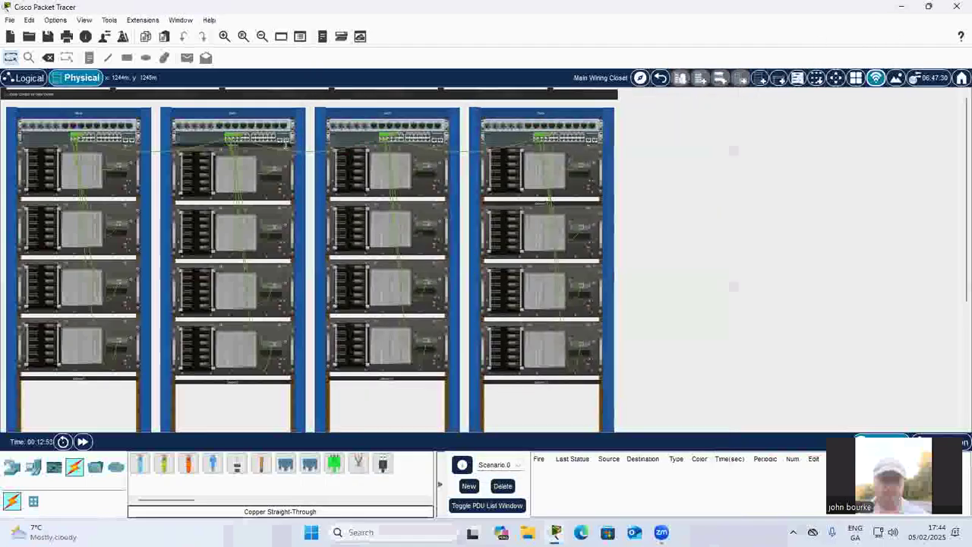
# Give the third rack's first server the static IPv4 address 192.168.0.10, subnet mask 255.255.255.0 and the same default gateway as the other servers.
pyautogui.click(419, 157)
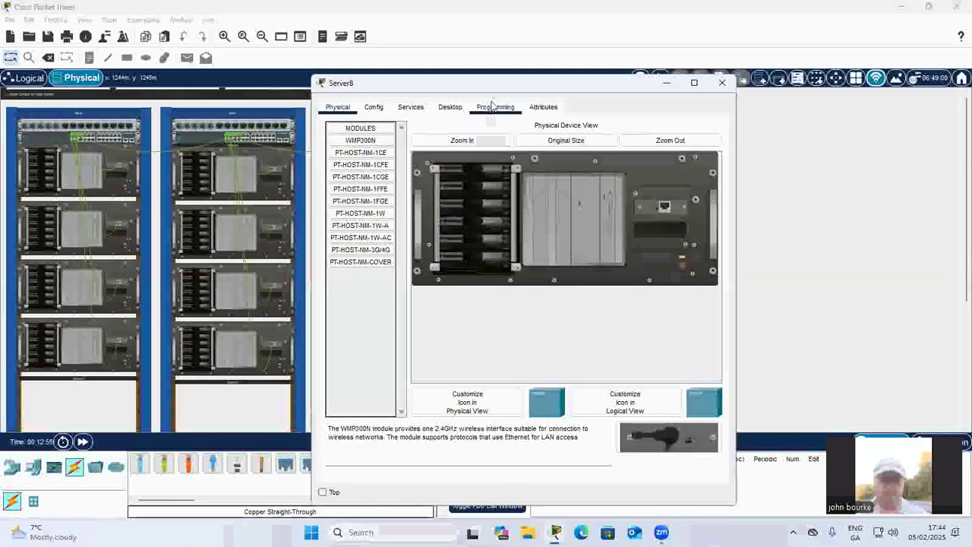
pyautogui.click(367, 158)
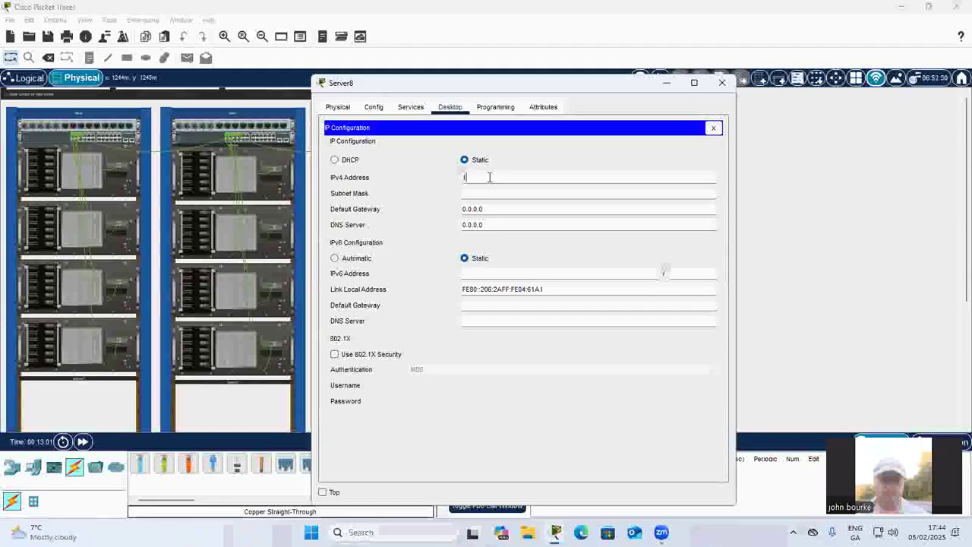
pyautogui.write('192.1')
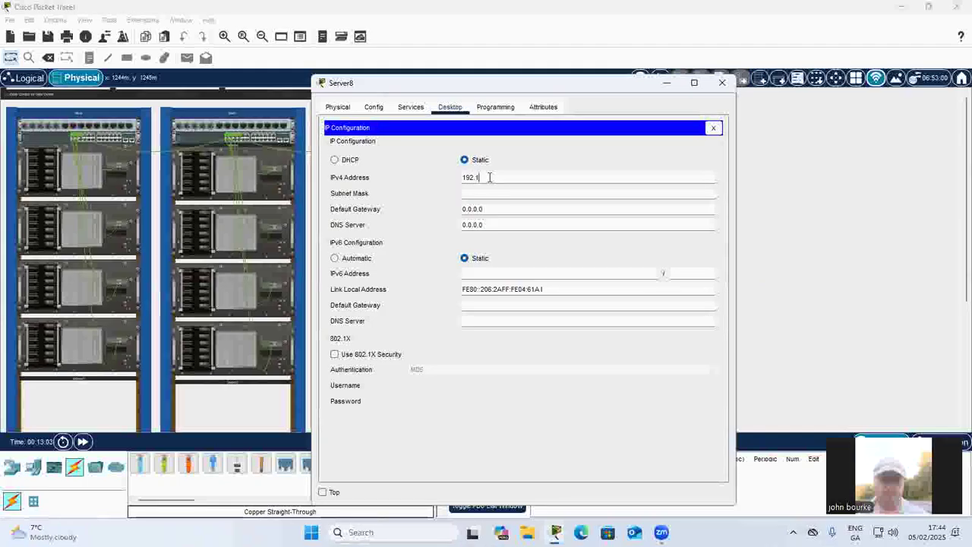
pyautogui.write('68.0.10')
pyautogui.click(491, 193)
pyautogui.click(493, 208)
pyautogui.press('BackSpace')
pyautogui.press('BackSpace')
pyautogui.press('BackSpace')
pyautogui.press('BackSpace')
pyautogui.press('BackSpace')
pyautogui.press('BackSpace')
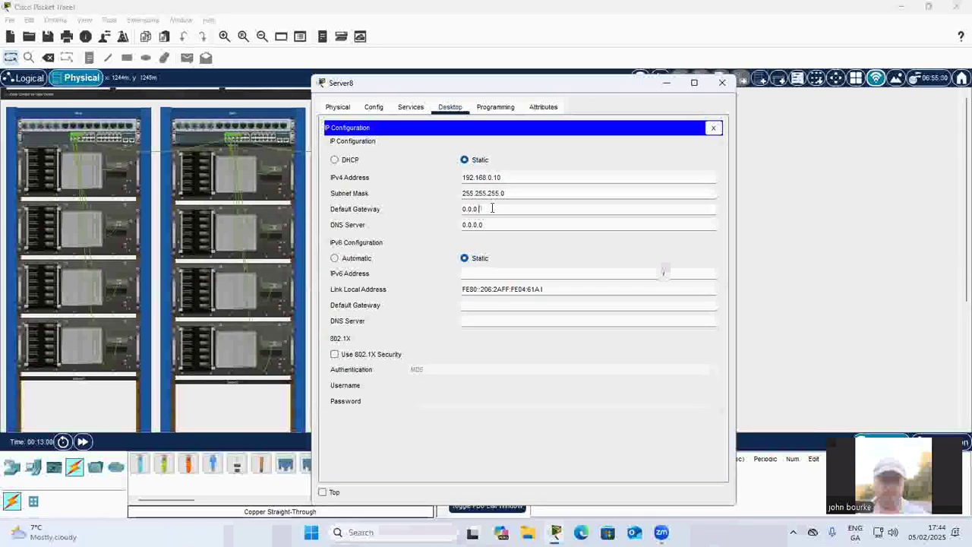
pyautogui.write('192.168')
pyautogui.click(722, 82)
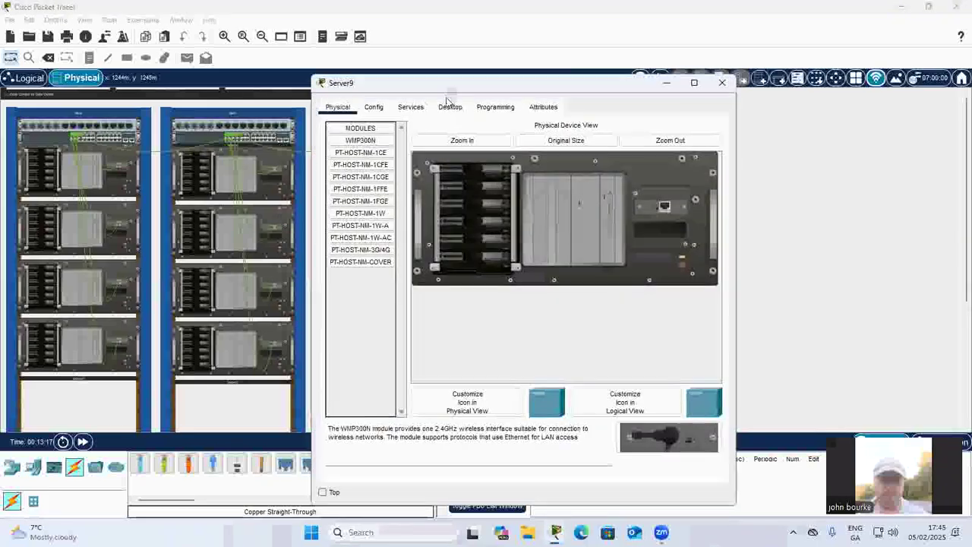
# Give the third rack's second server the static IPv4 address 192.168.0.11, subnet mask 255.255.255.0 and default gateway 192.168.0.1.
pyautogui.click(448, 106)
pyautogui.click(365, 167)
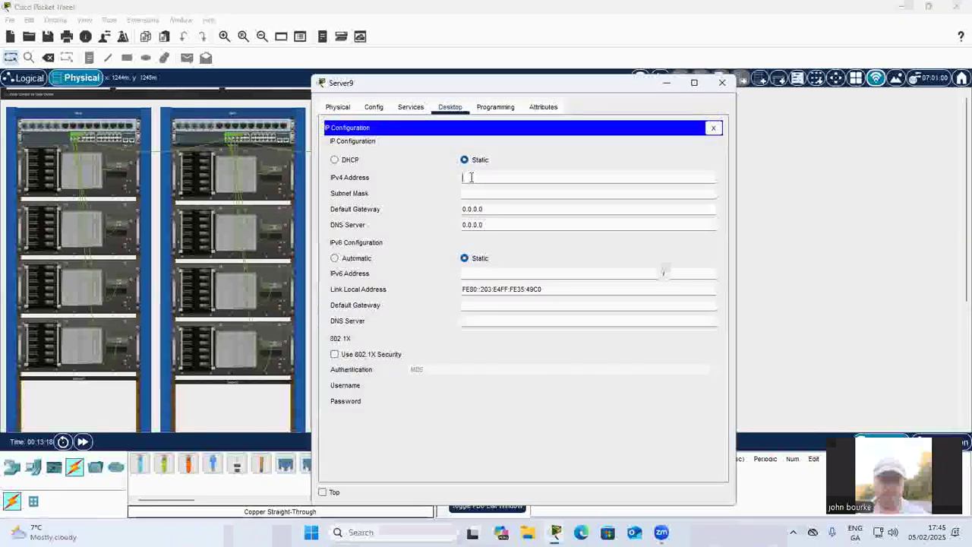
pyautogui.write('192.168.0.11')
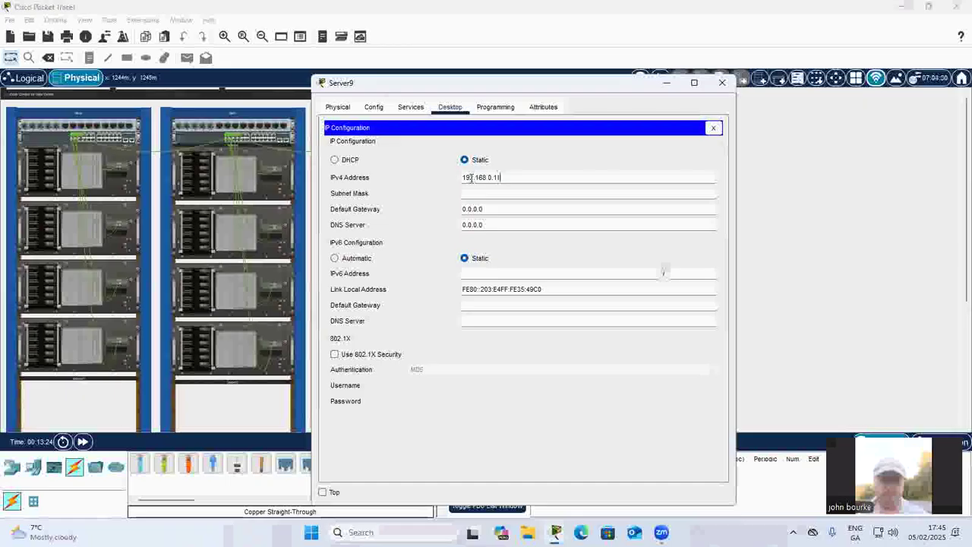
pyautogui.click(472, 193)
pyautogui.click(486, 205)
pyautogui.press('BackSpace')
pyautogui.write('192.168.0.1')
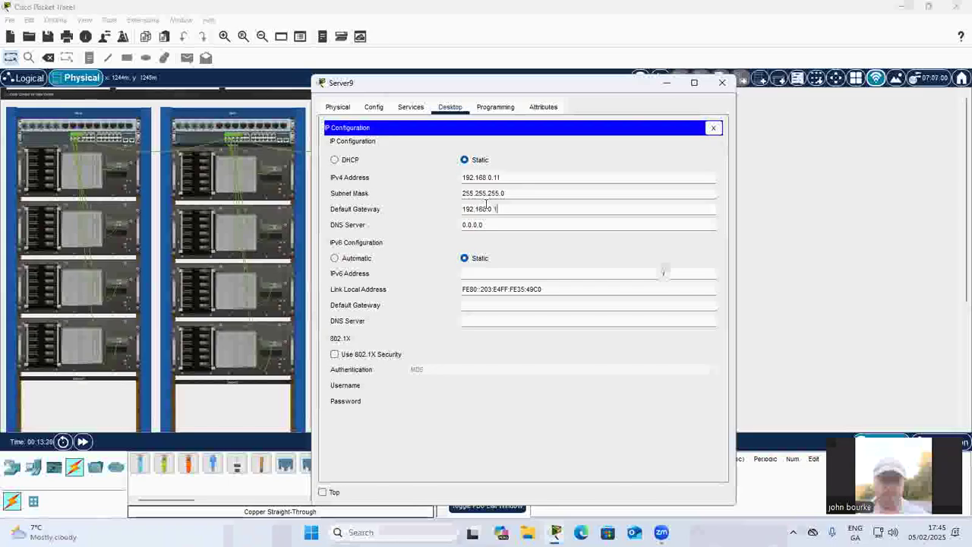
pyautogui.click(722, 82)
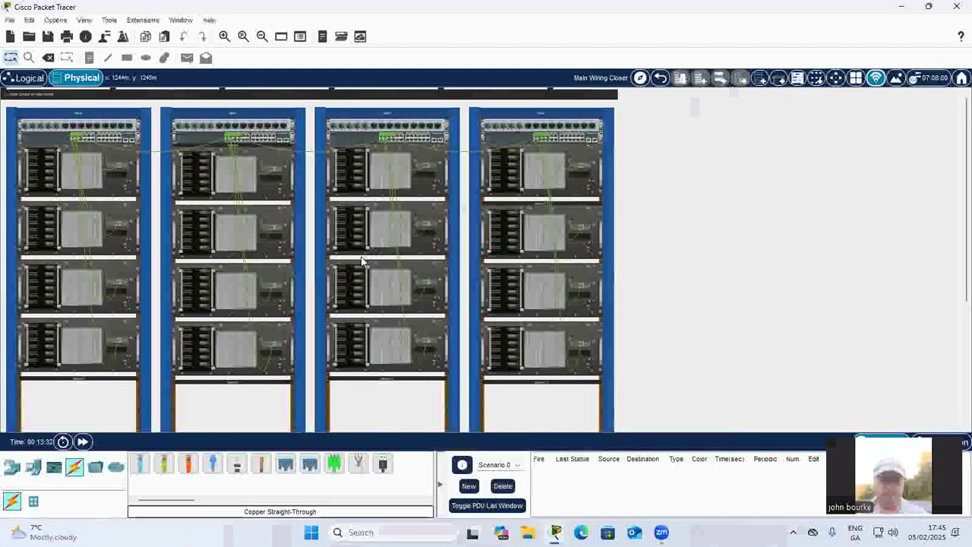
# Give the third rack's third server the static IPv4 address 192.168.0.12, subnet mask 255.255.255.0 and default gateway 192.168.0.1.
pyautogui.click(426, 268)
pyautogui.click(449, 107)
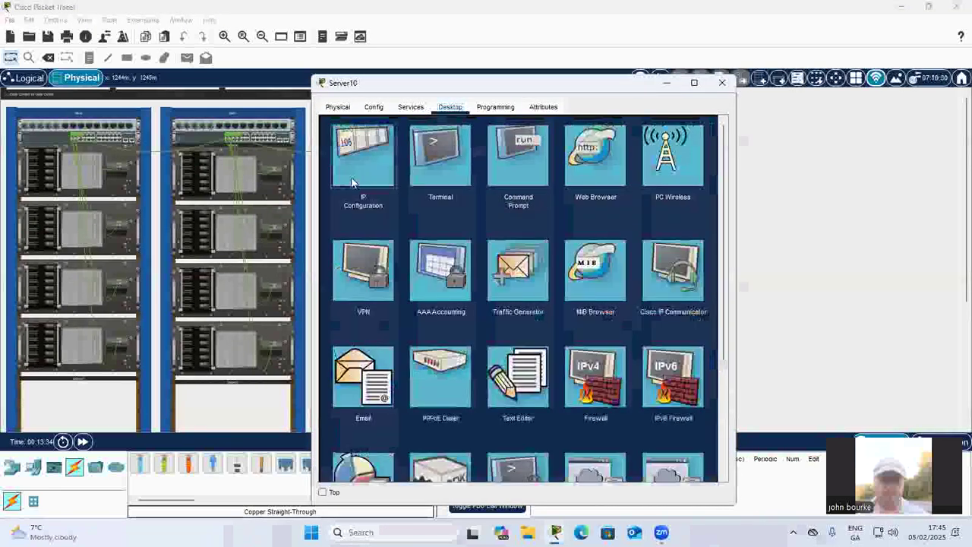
pyautogui.click(383, 163)
pyautogui.write('192.168.0.12')
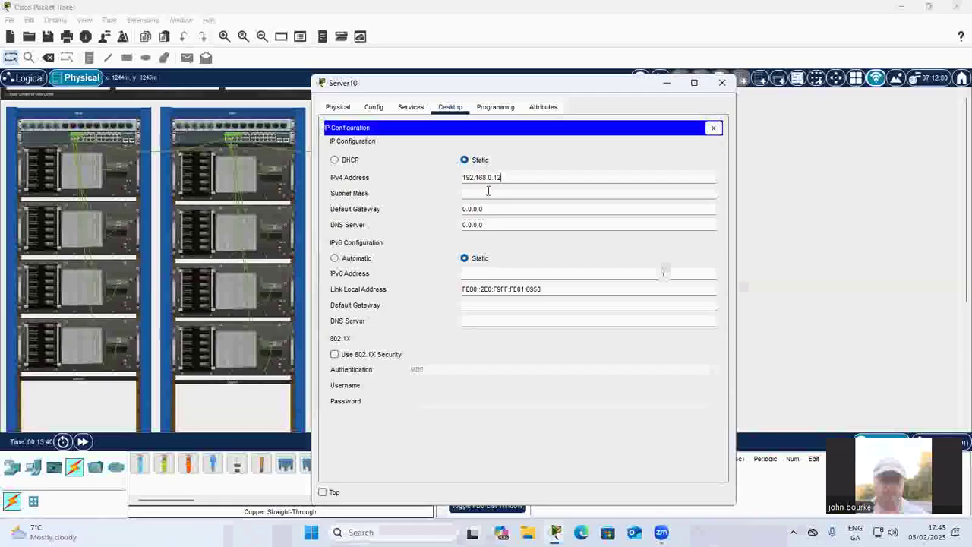
pyautogui.press('BackSpace')
pyautogui.press('BackSpace')
pyautogui.press('BackSpace')
pyautogui.press('BackSpace')
pyautogui.press('BackSpace')
pyautogui.press('BackSpace')
pyautogui.press('BackSpace')
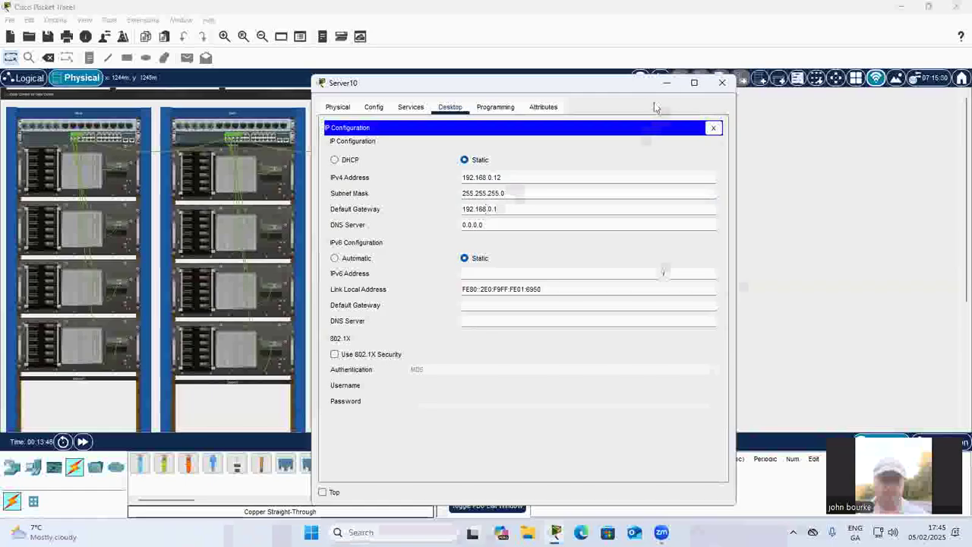
pyautogui.click(722, 82)
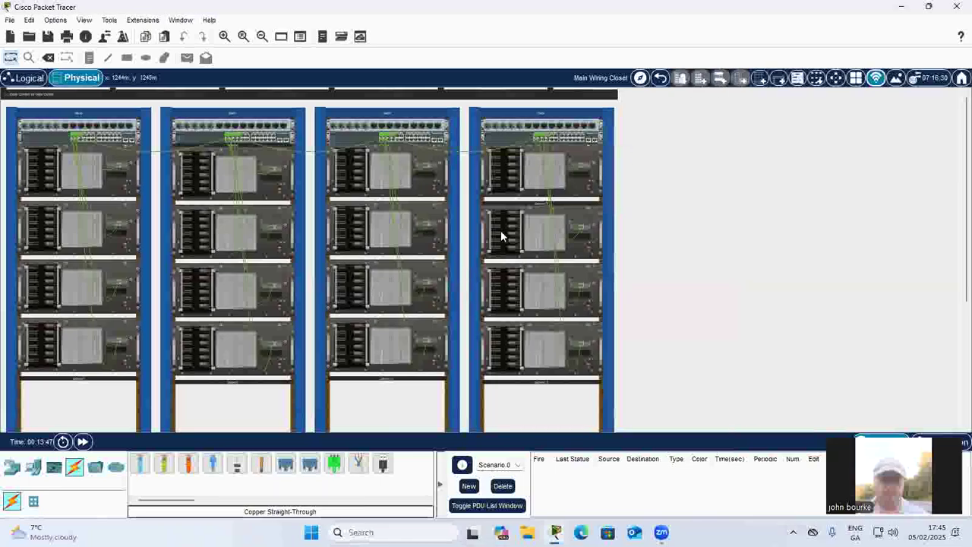
# Check the IP configuration of the third rack's third server.
pyautogui.click(419, 273)
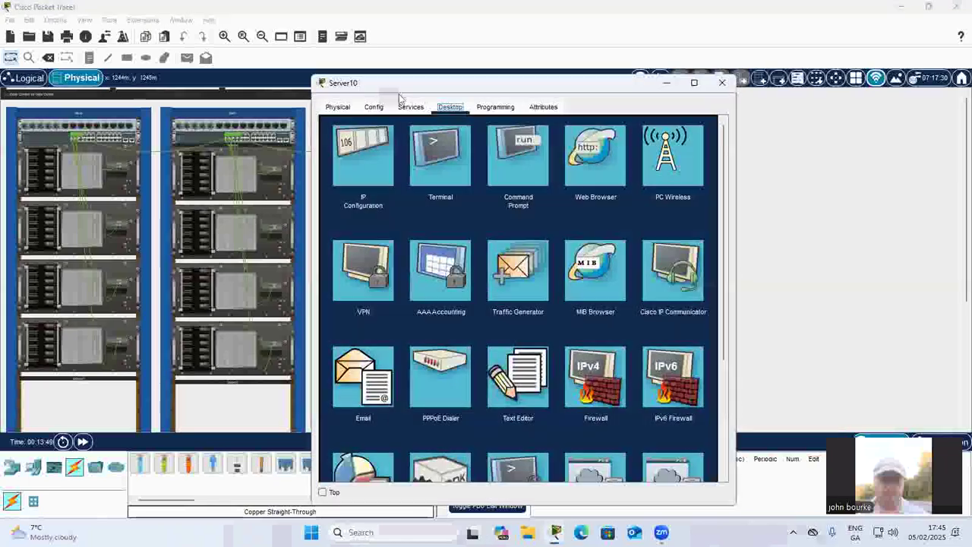
pyautogui.click(363, 159)
pyautogui.click(724, 84)
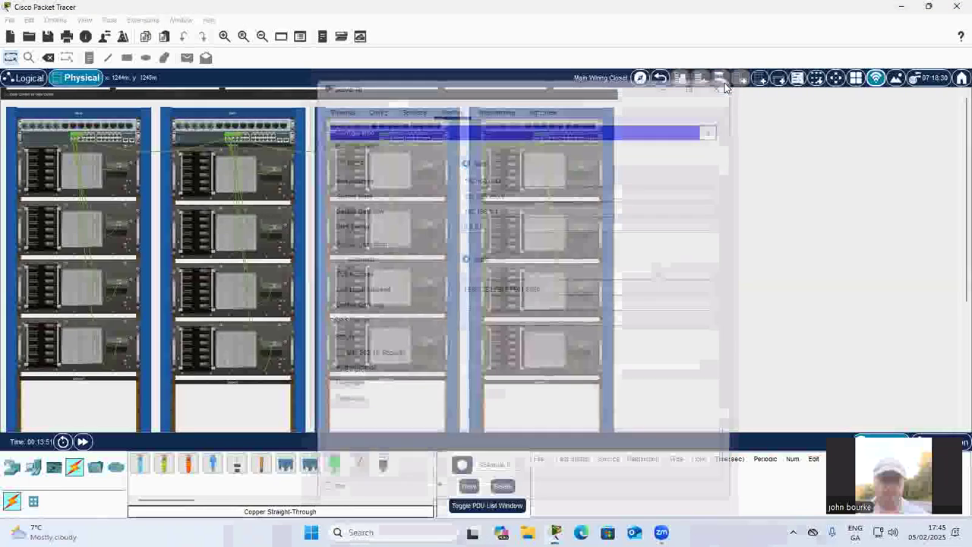
pyautogui.click(422, 279)
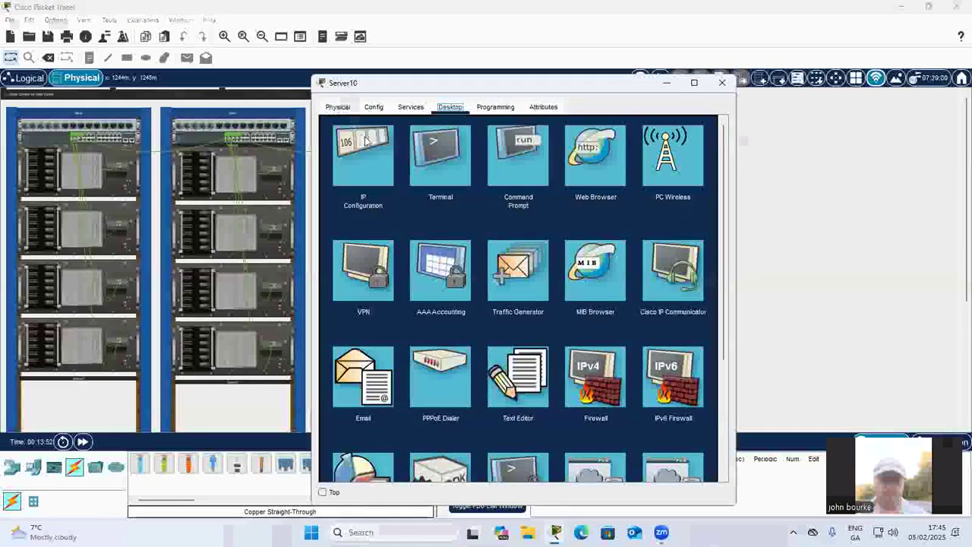
pyautogui.click(349, 149)
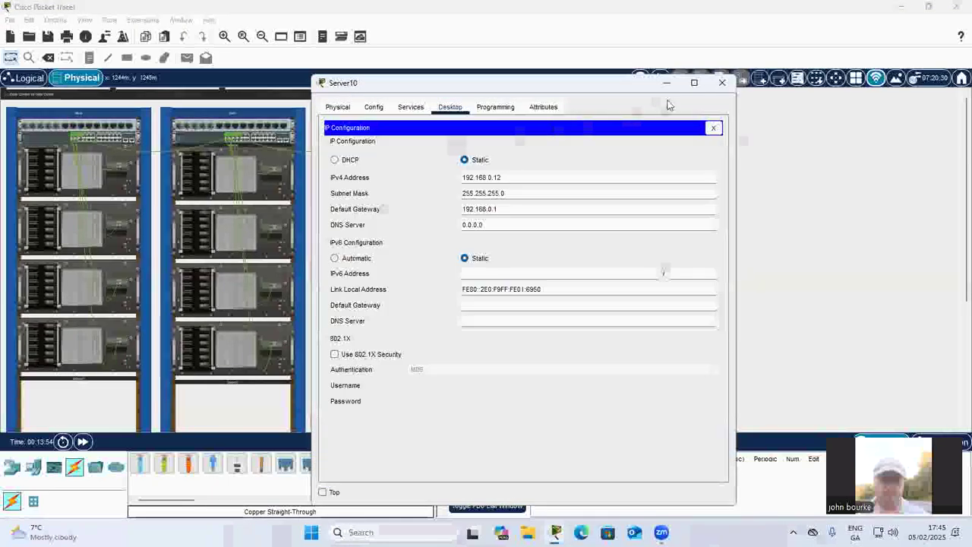
pyautogui.click(723, 83)
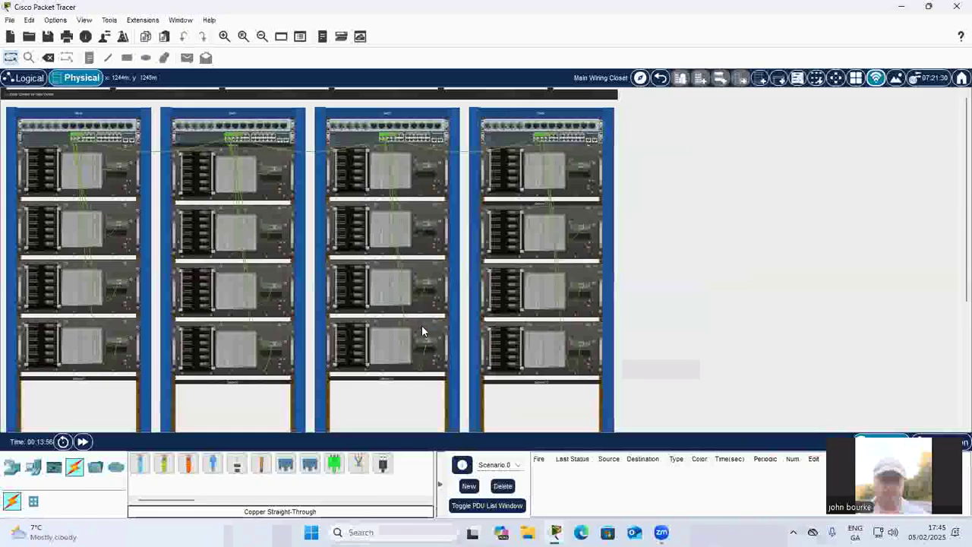
# Give the third rack's fourth server the static IPv4 address 192.168.0.13, subnet mask 255.255.255.0 and default gateway 192.168.0.1.
pyautogui.click(422, 326)
pyautogui.click(444, 110)
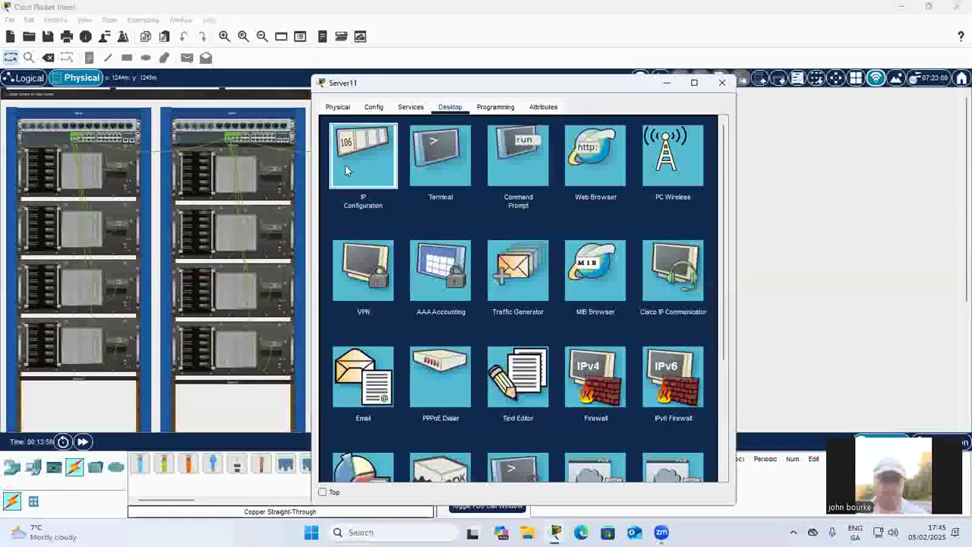
pyautogui.click(346, 163)
pyautogui.click(482, 177)
pyautogui.write('192.168.0.13')
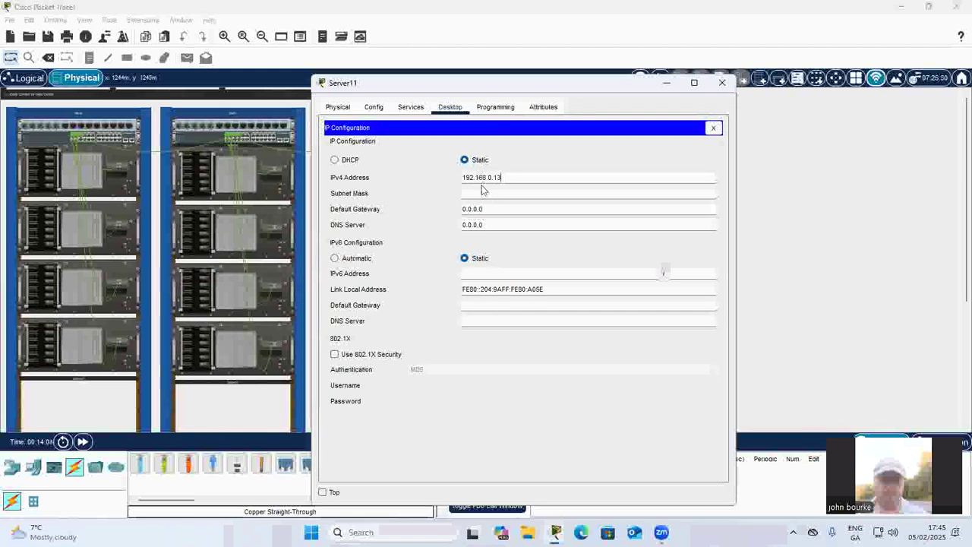
pyautogui.click(481, 193)
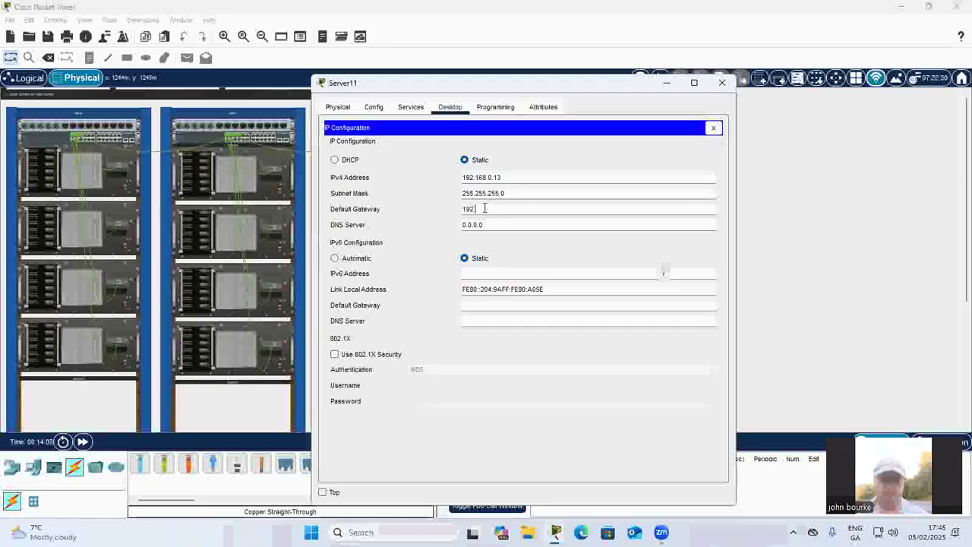
pyautogui.click(486, 209)
pyautogui.write('192.168.0.1')
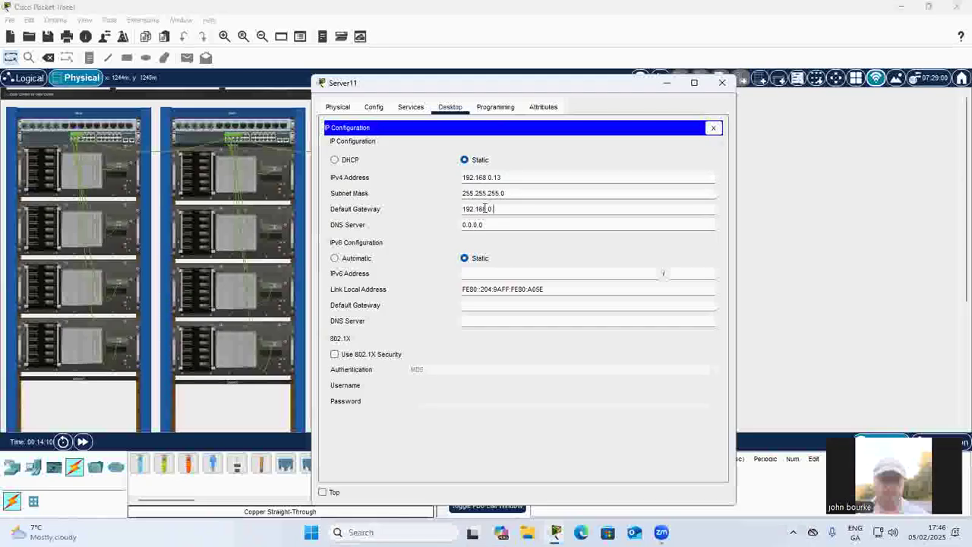
pyautogui.click(722, 83)
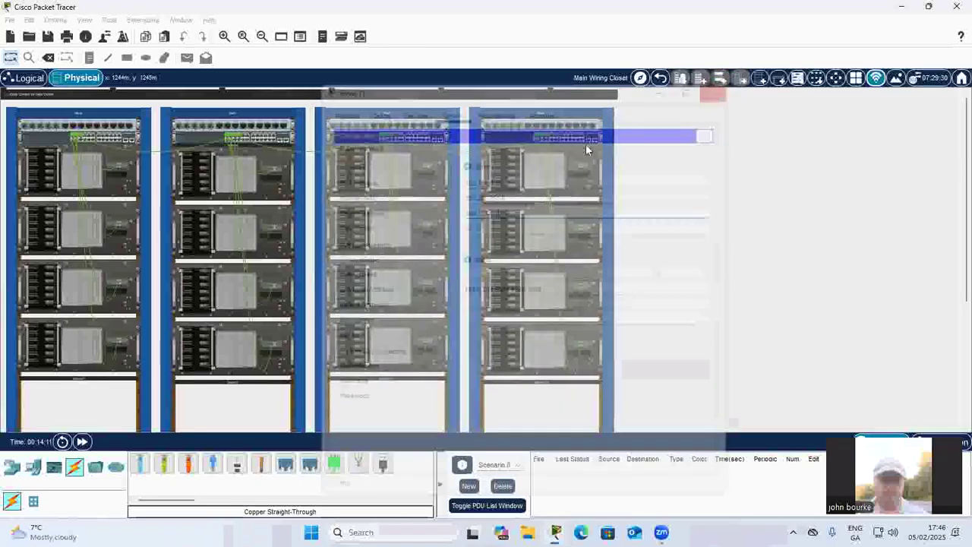
# Give the fourth rack's first server the static IPv4 address 192.168.0.14, subnet mask 255.255.255.0 and default gateway 192.168.0.1.
pyautogui.click(566, 150)
pyautogui.click(449, 106)
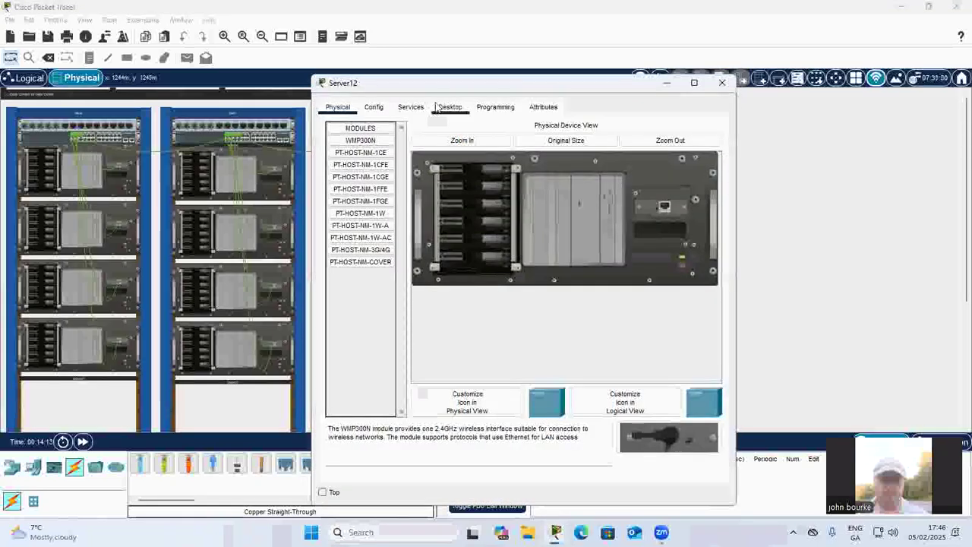
pyautogui.click(373, 146)
pyautogui.click(477, 177)
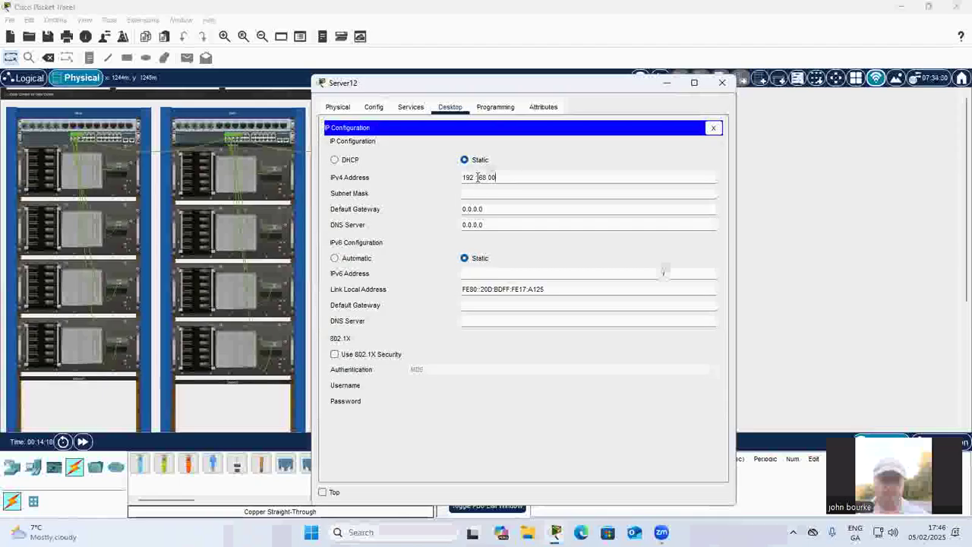
pyautogui.click(485, 193)
pyautogui.click(491, 209)
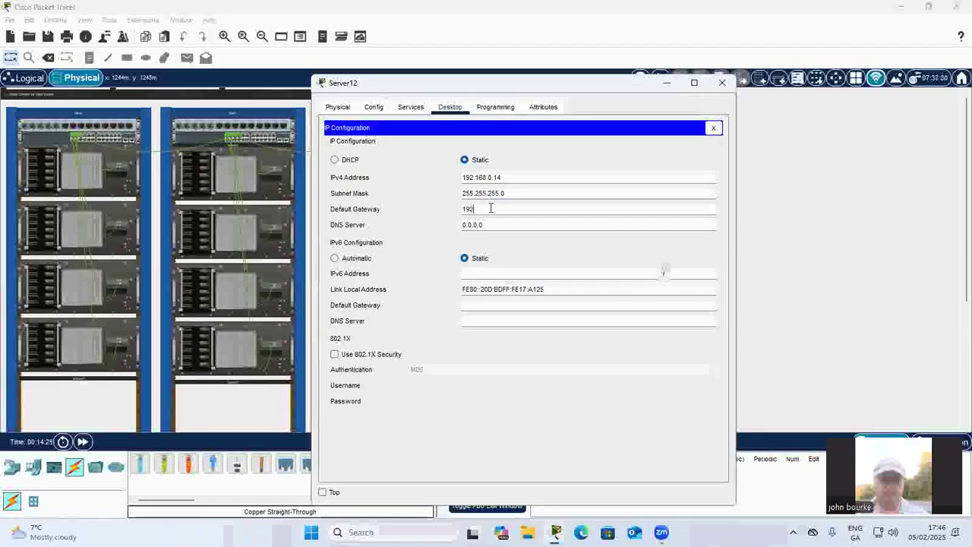
pyautogui.write('192.168.')
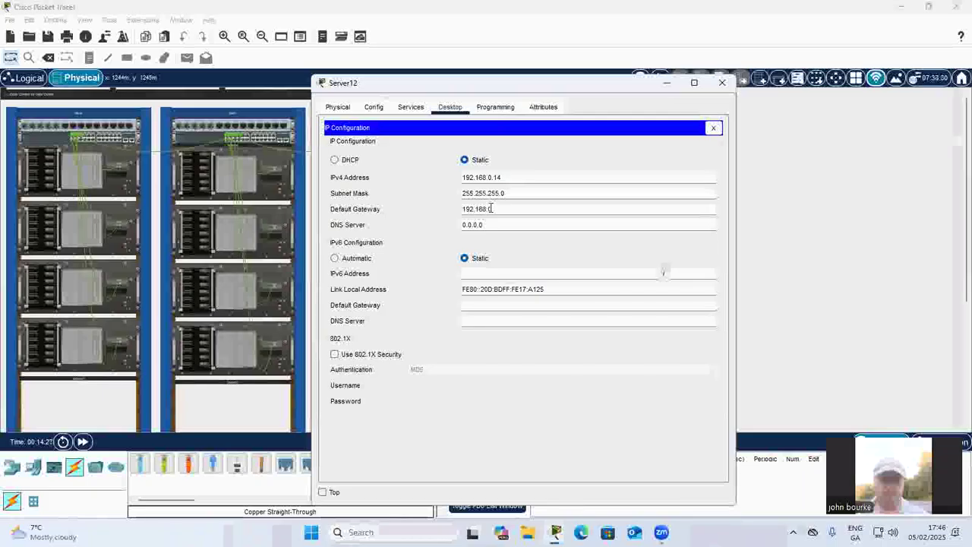
pyautogui.write('0.1')
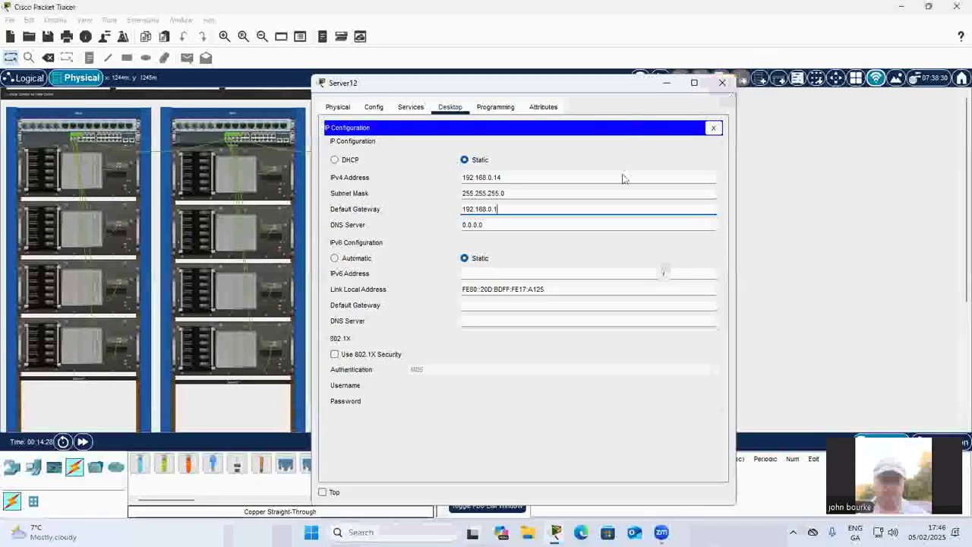
pyautogui.click(723, 82)
# Give the fourth rack's second server the static IPv4 address 192.168.0.15, subnet mask 255.255.255.0 and default gateway 192.168.0.1.
pyautogui.click(579, 223)
pyautogui.click(450, 107)
pyautogui.click(370, 161)
pyautogui.click(483, 173)
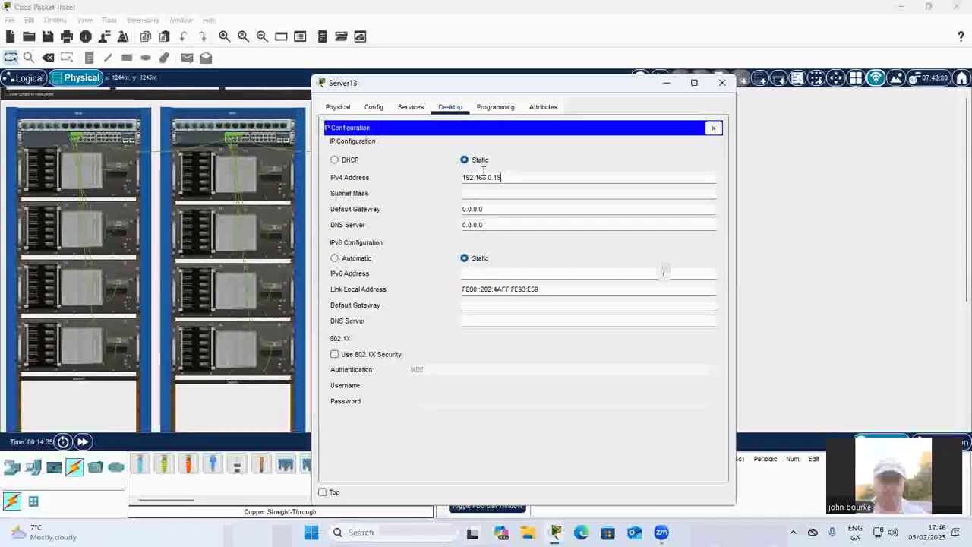
pyautogui.click(483, 210)
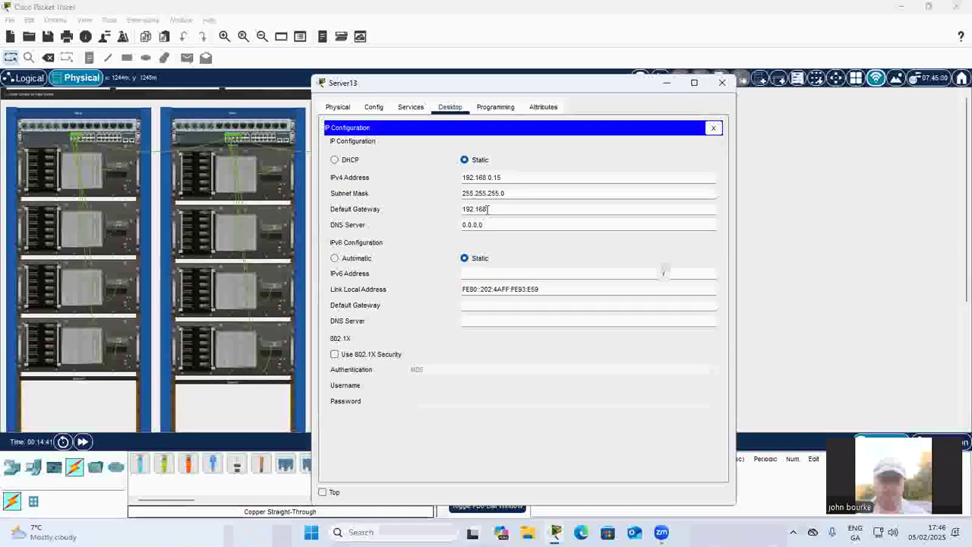
pyautogui.write('192.168.0.1')
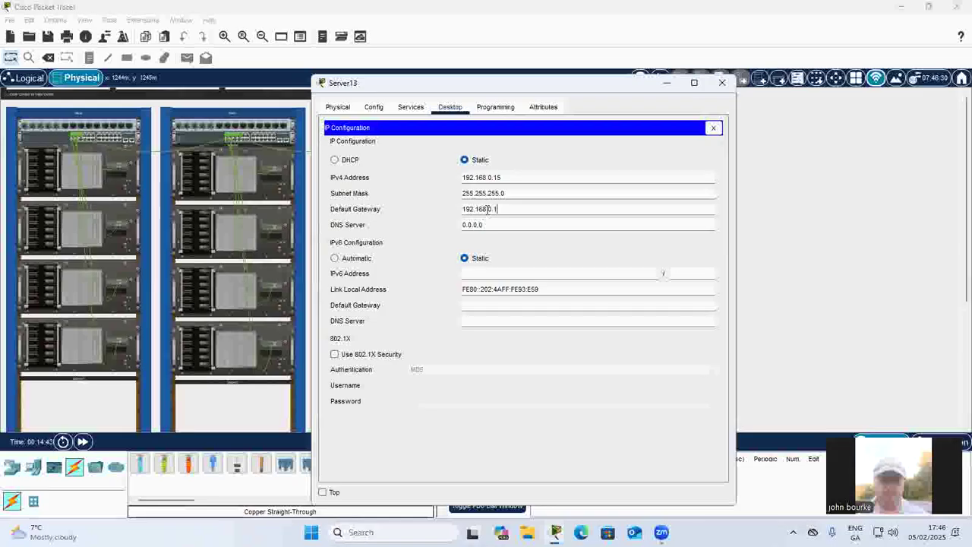
pyautogui.click(722, 82)
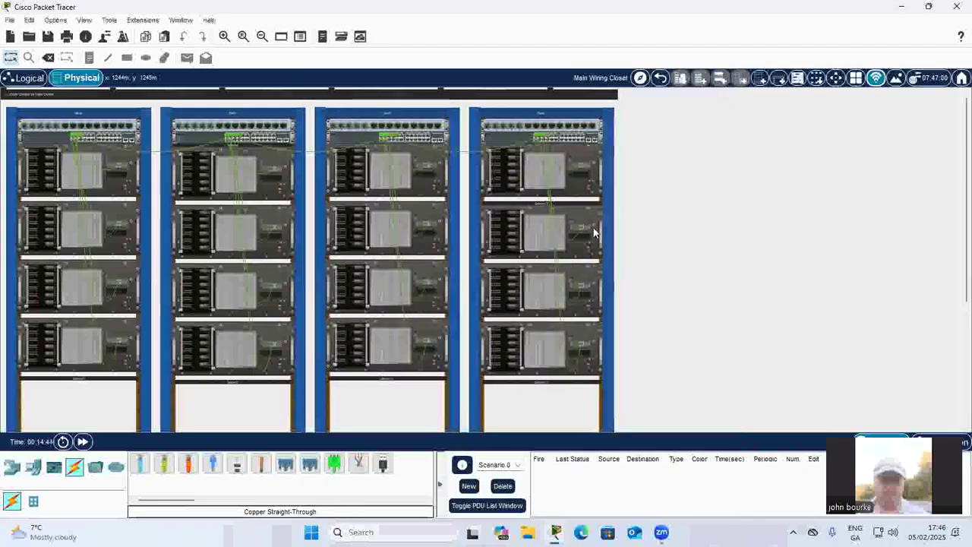
# Give the fourth rack's third server the static IPv4 address 192.168.0.16, subnet mask 255.255.255.0 and default gateway 192.168.0.1.
pyautogui.click(573, 271)
pyautogui.click(450, 106)
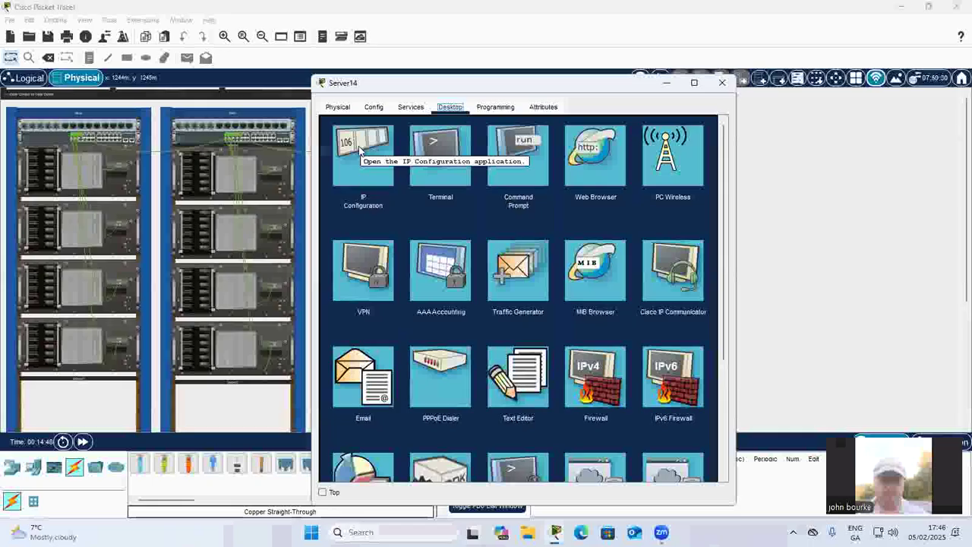
pyautogui.click(360, 151)
pyautogui.write('192.168.0')
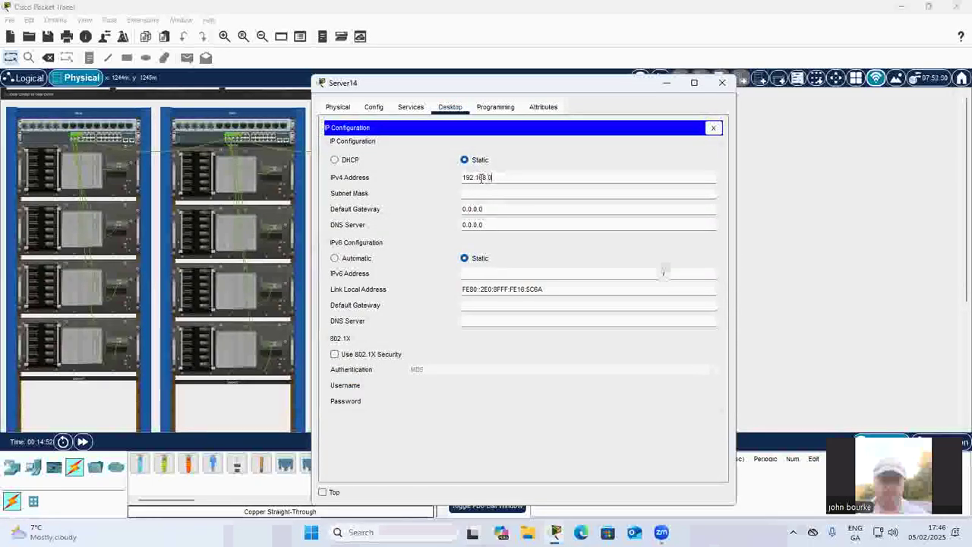
pyautogui.write('.16')
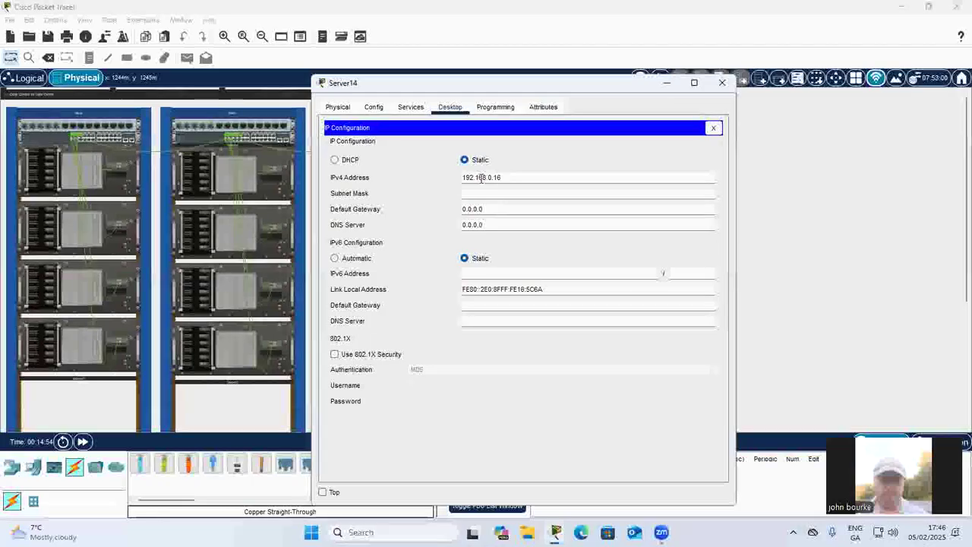
pyautogui.click(476, 193)
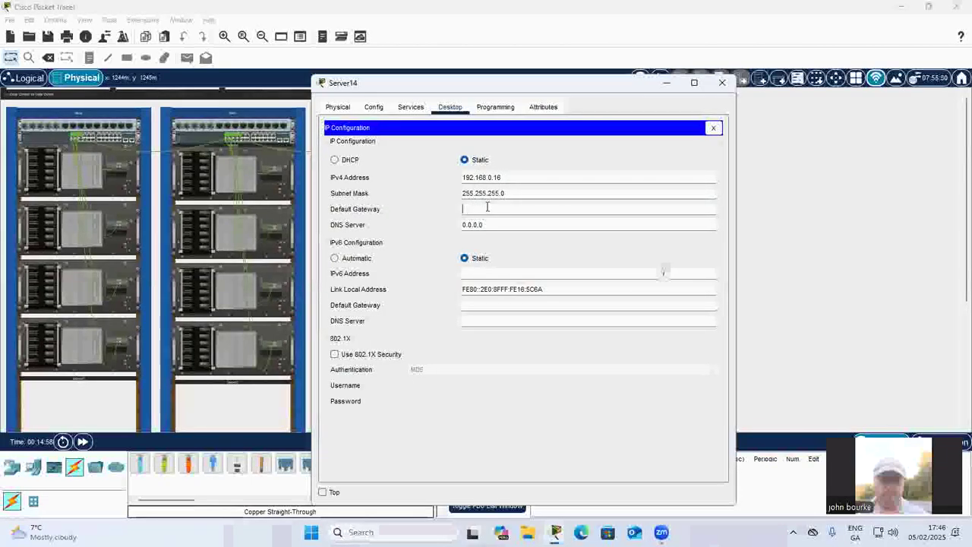
pyautogui.click(487, 207)
pyautogui.write('192.168.0.1')
pyautogui.click(722, 82)
# Give the fourth rack's fourth server the static IPv4 address 192.168.0.17, subnet mask 255.255.255.0 and default gateway 192.168.0.1.
pyautogui.click(572, 334)
pyautogui.click(449, 107)
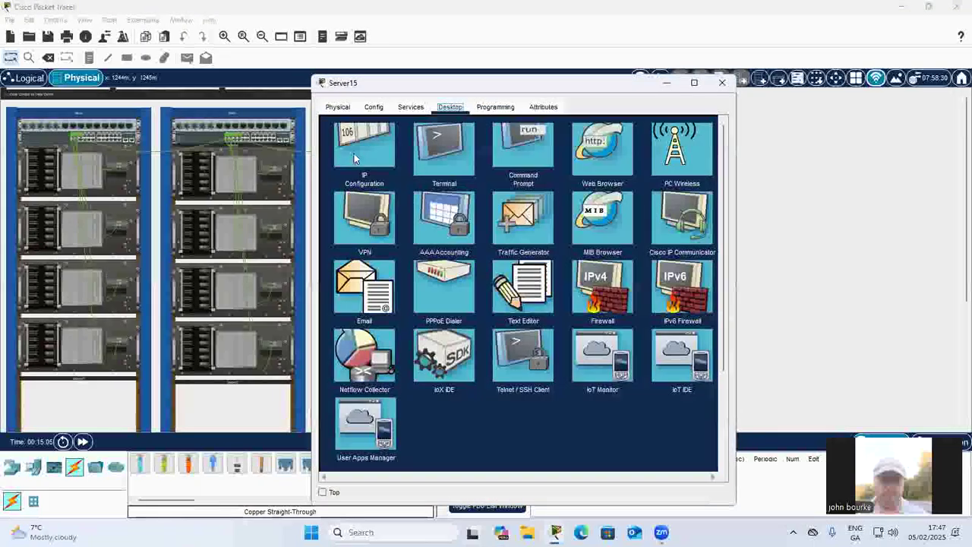
pyautogui.click(353, 154)
pyautogui.write('192.168.0.17')
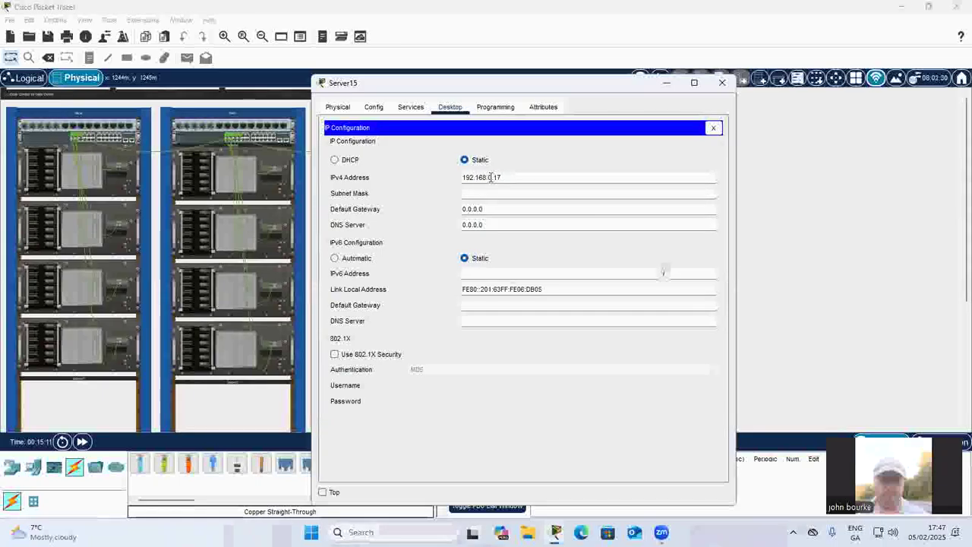
pyautogui.click(490, 193)
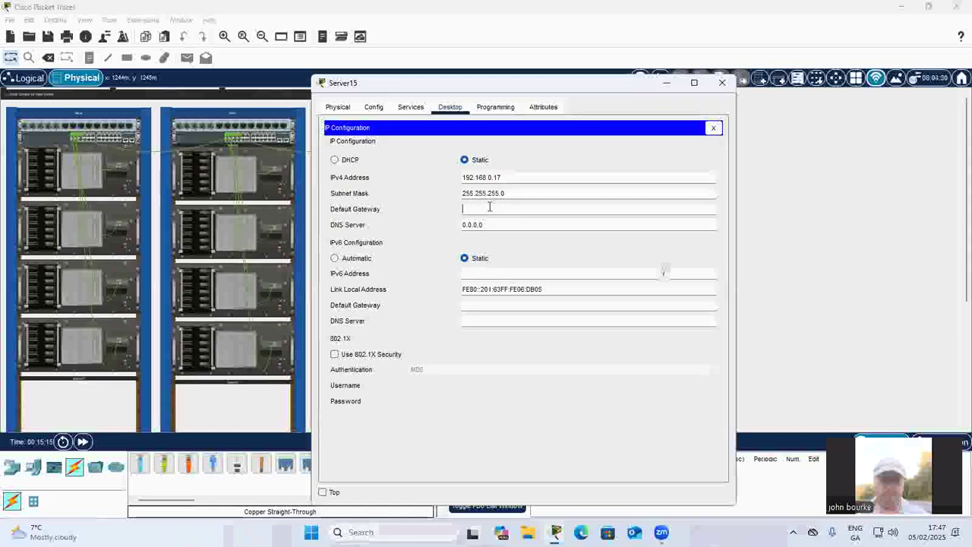
pyautogui.write('192.168.0.1')
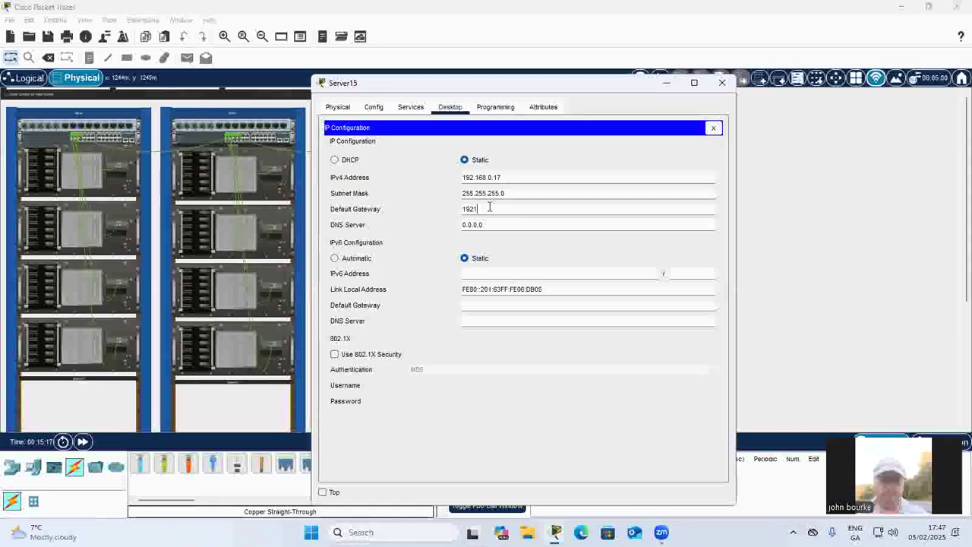
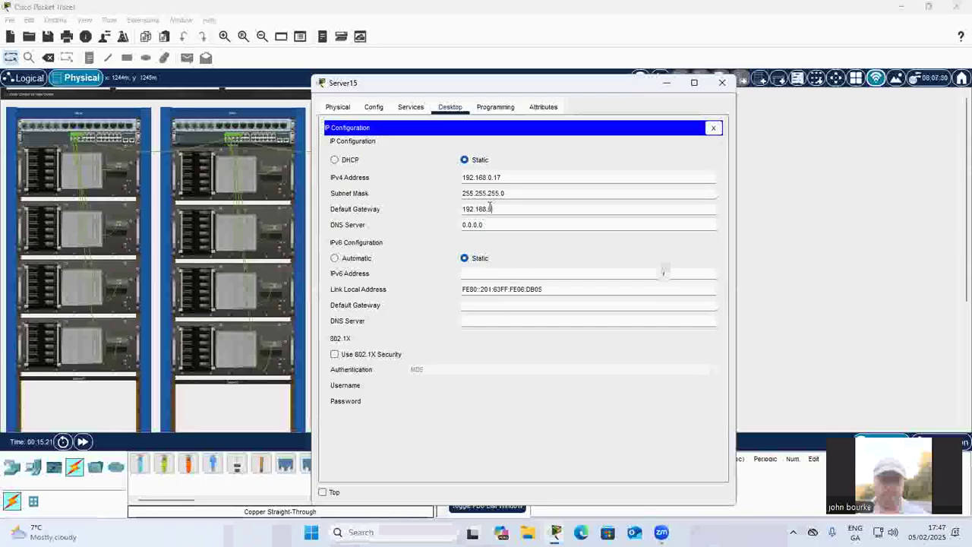
pyautogui.click(725, 85)
# Add a second building named Office Building to Waterford City and place it east of the Data Centre.
pyautogui.click(661, 79)
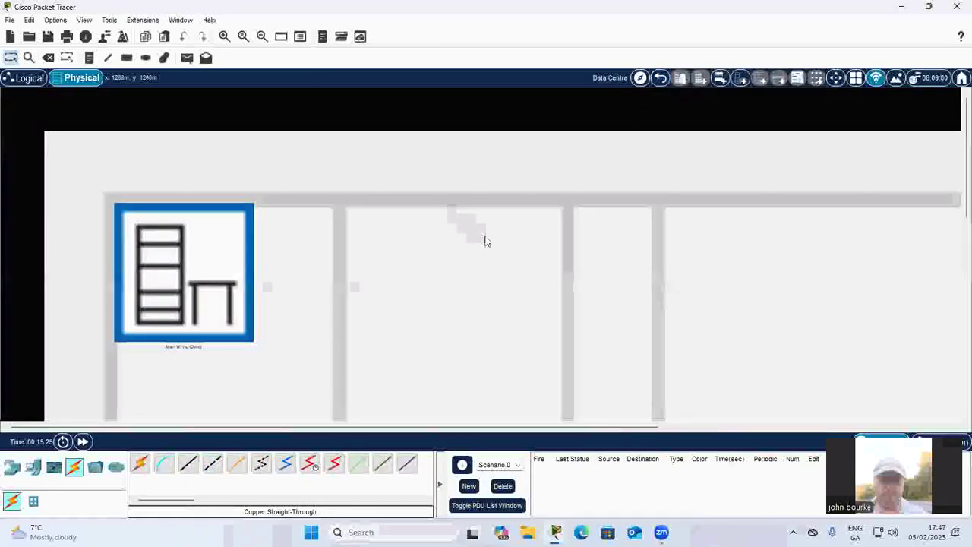
pyautogui.click(660, 79)
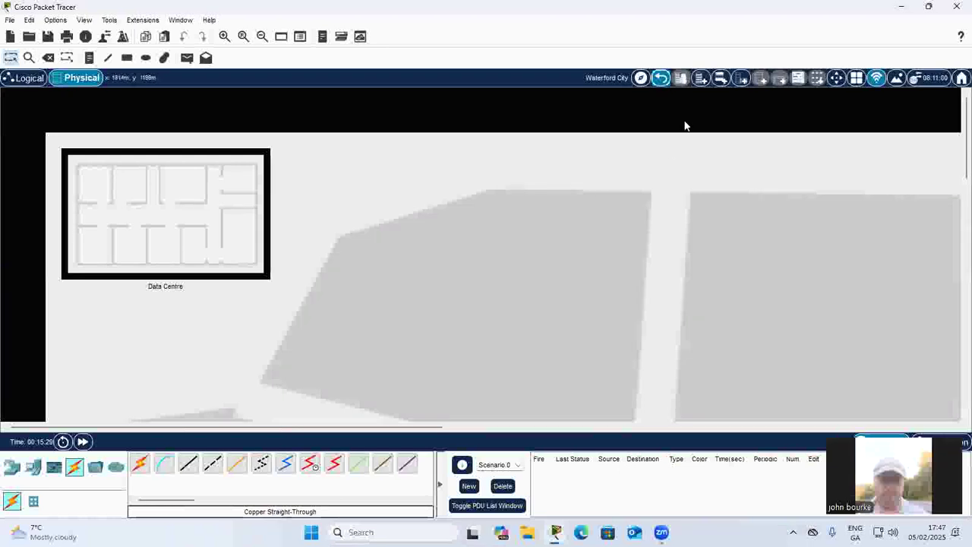
pyautogui.moveTo(191, 217); pyautogui.dragTo(595, 209)
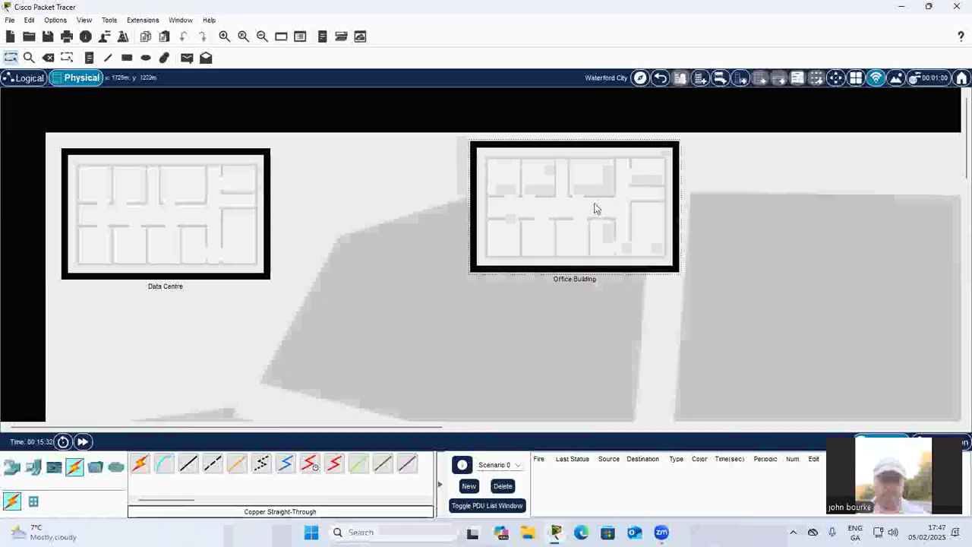
# Create a wiring closet inside the Office Building and place it in the building's upper-left room.
pyautogui.click(556, 201)
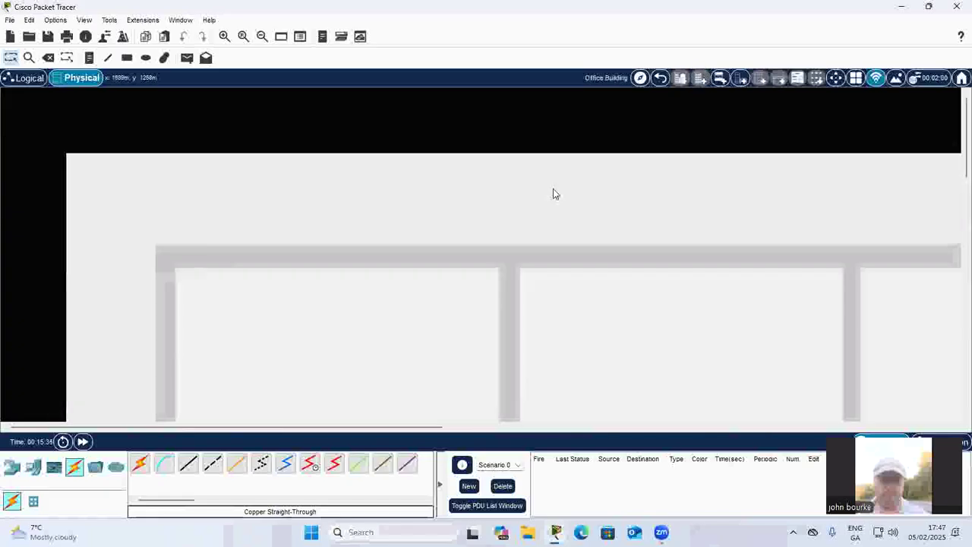
pyautogui.click(741, 79)
pyautogui.moveTo(198, 198); pyautogui.dragTo(332, 352)
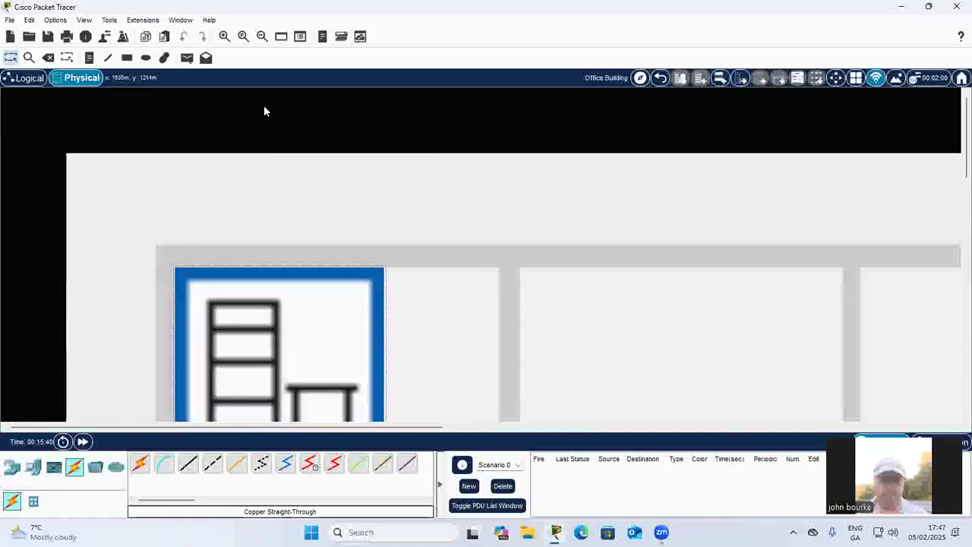
pyautogui.click(261, 37)
# Add a rack to the Office Building's wiring closet and mount a copper patch panel at its top.
pyautogui.click(200, 243)
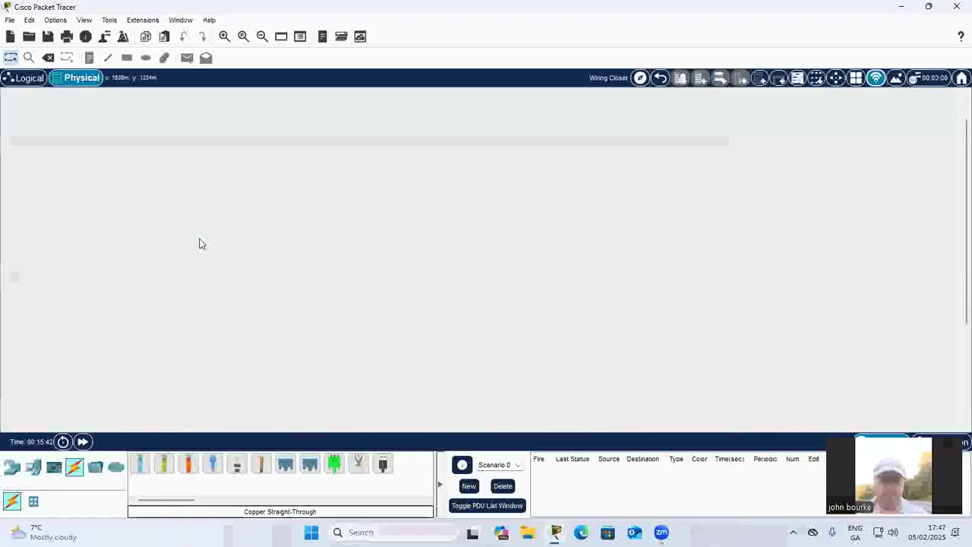
pyautogui.click(760, 79)
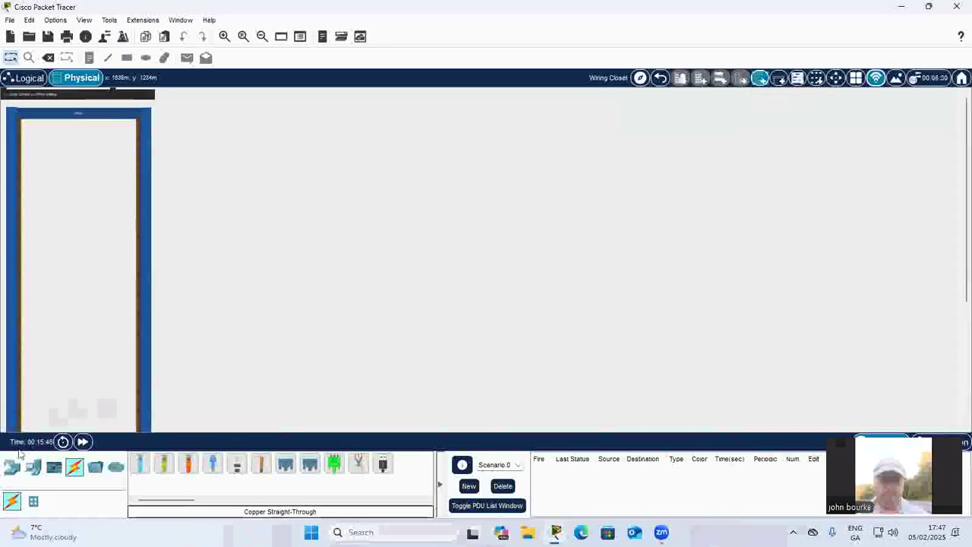
pyautogui.click(34, 502)
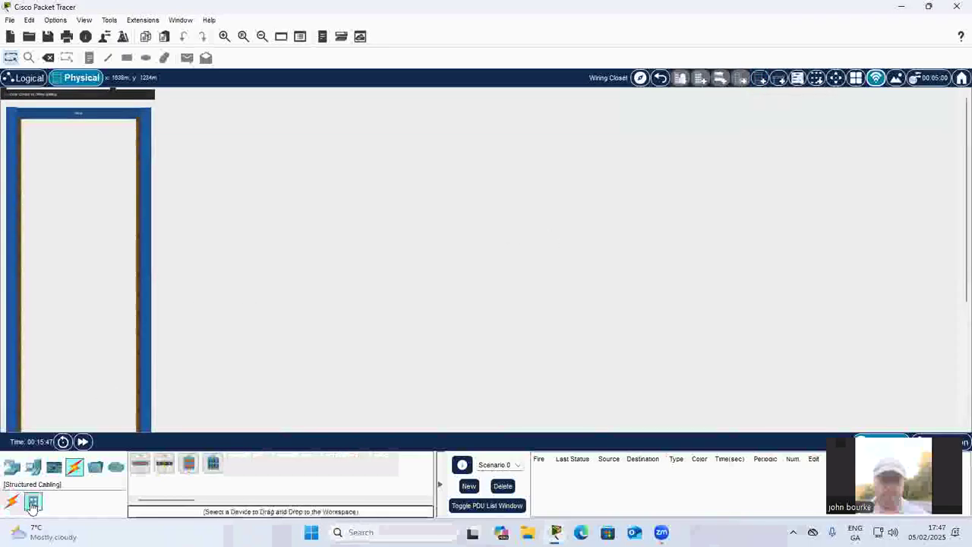
pyautogui.click(139, 466)
pyautogui.click(84, 145)
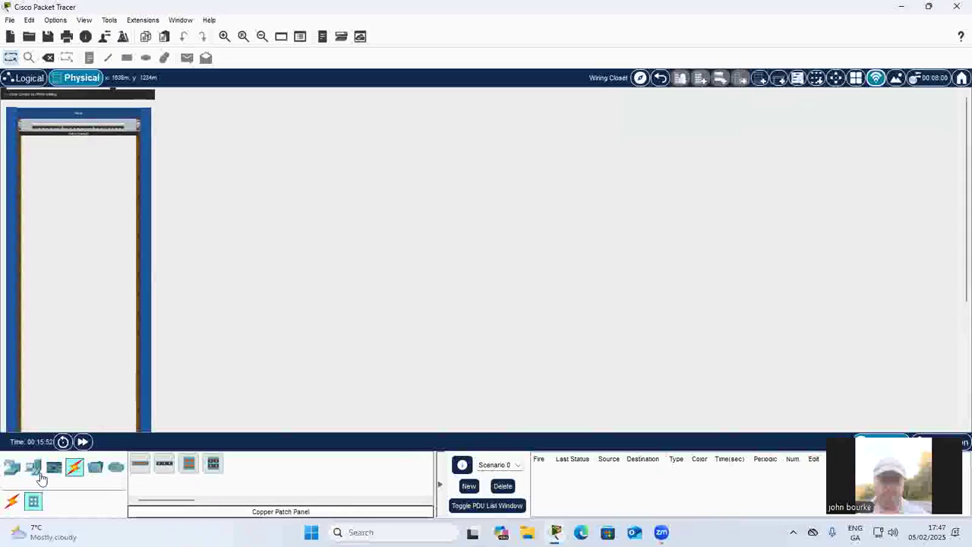
# Mount a 2960 switch below the patch panel in the office rack and return to the Waterford City view.
pyautogui.click(12, 467)
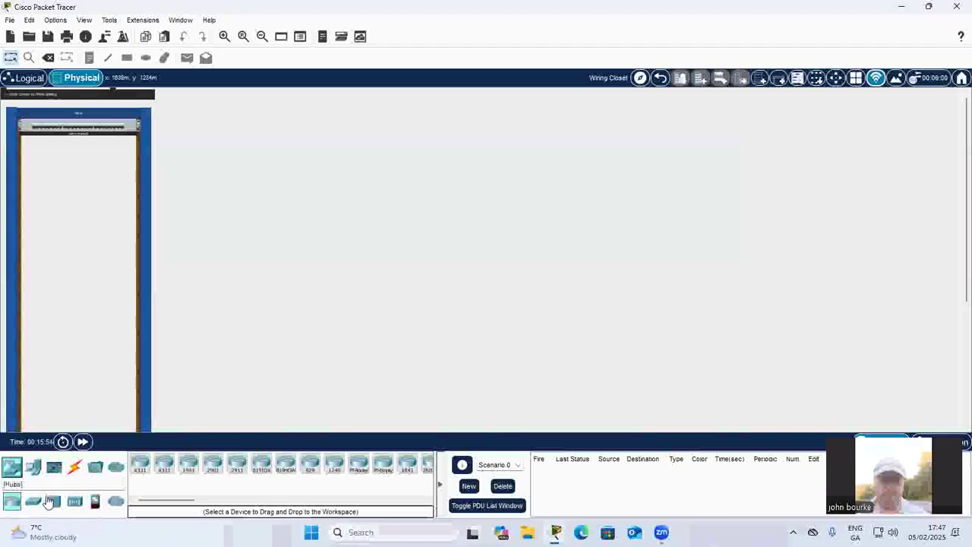
pyautogui.click(34, 505)
pyautogui.moveTo(142, 465); pyautogui.dragTo(107, 163)
pyautogui.click(661, 79)
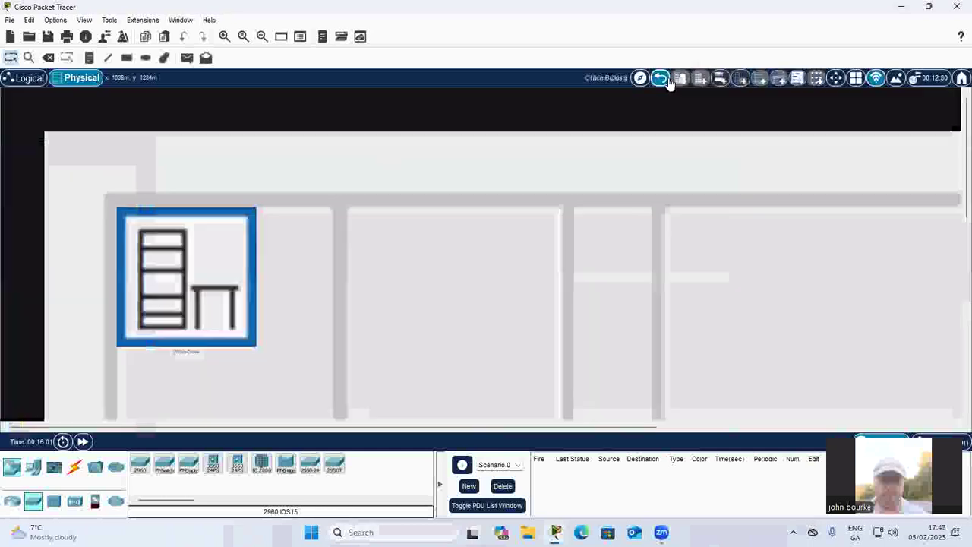
pyautogui.click(661, 79)
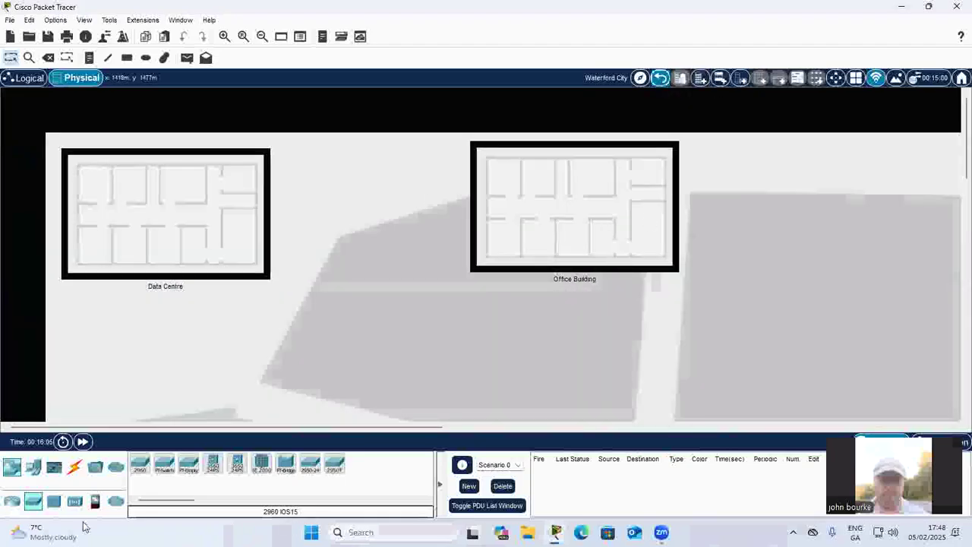
# Connect the office switch's FastEthernet0/1 to FastEthernet0/6 on Switch0 in the Data Centre's first rack with a copper straight-through cable.
pyautogui.click(74, 467)
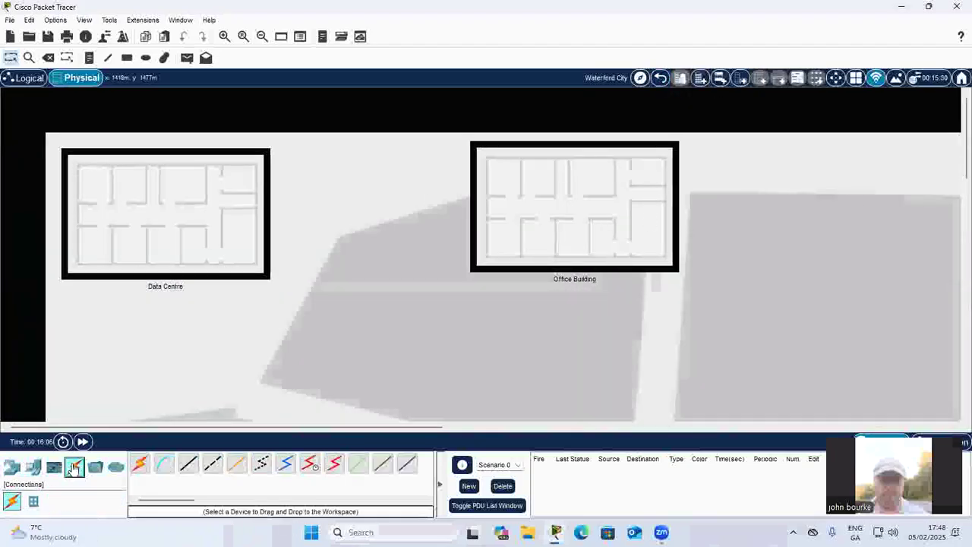
pyautogui.click(190, 467)
pyautogui.click(537, 187)
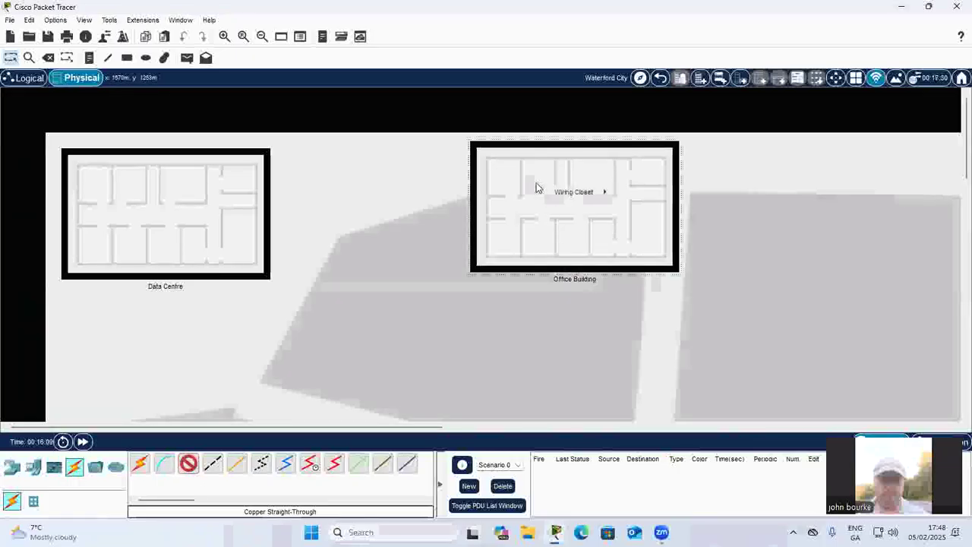
pyautogui.moveTo(647, 197)
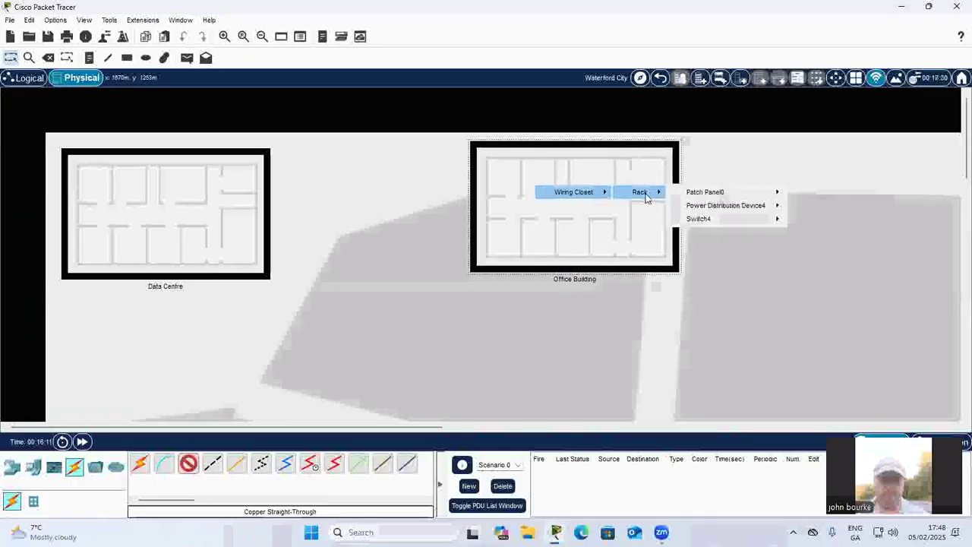
pyautogui.moveTo(676, 218)
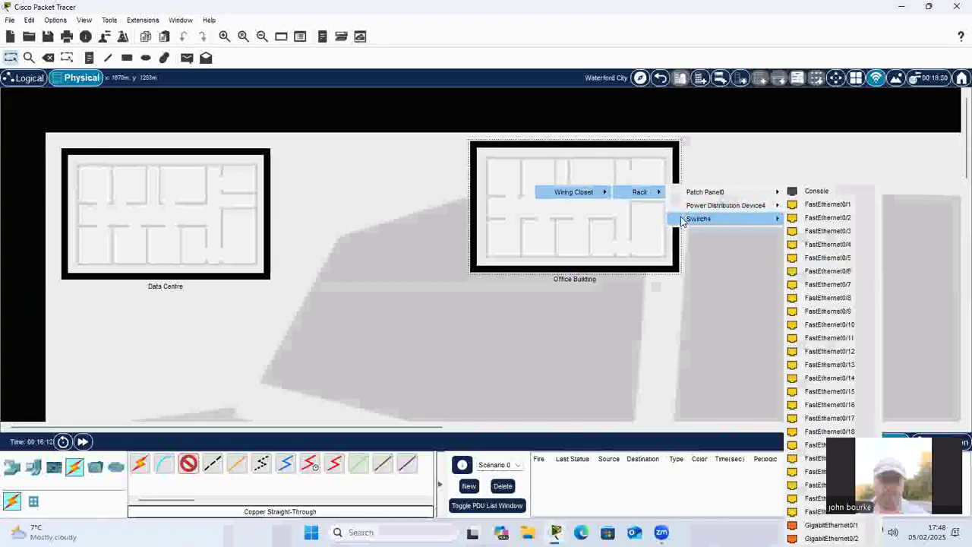
pyautogui.click(807, 205)
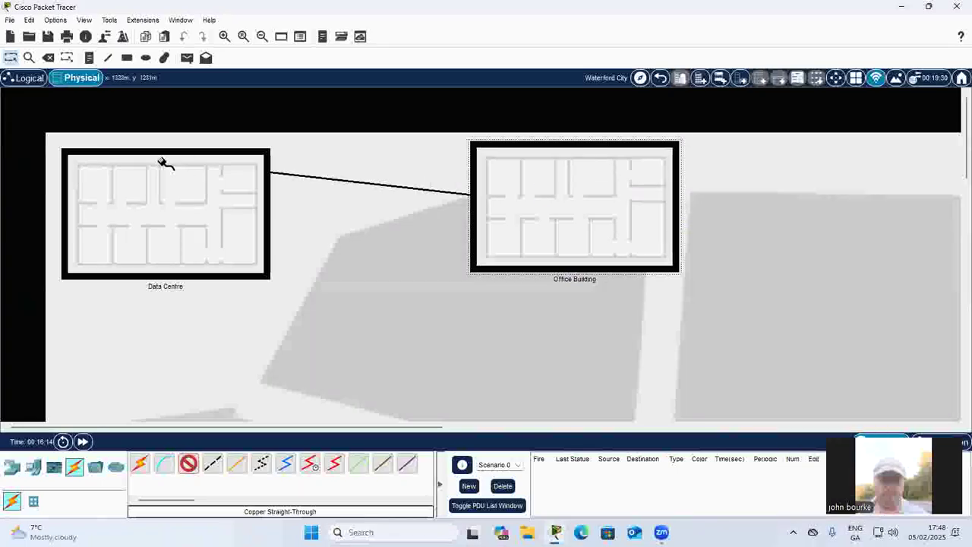
pyautogui.click(140, 211)
pyautogui.moveTo(201, 217)
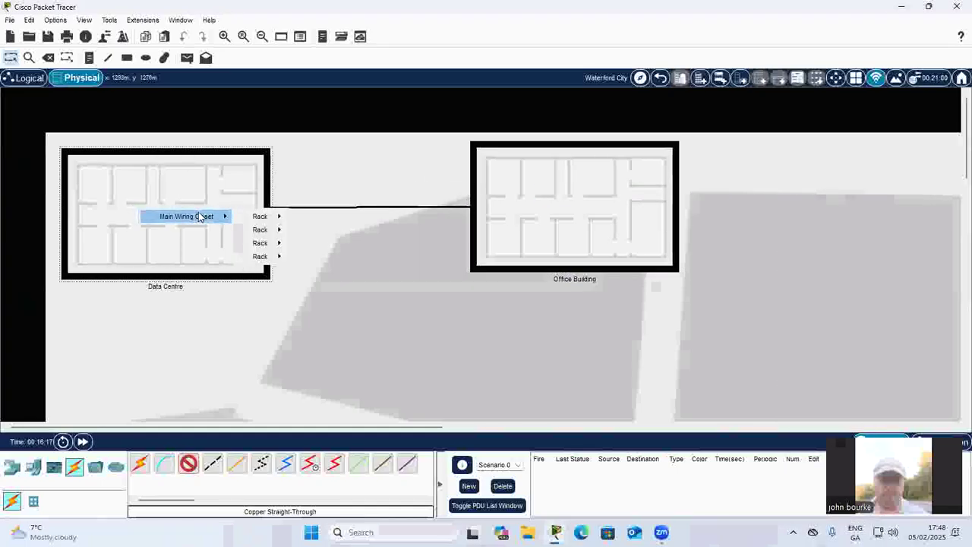
pyautogui.moveTo(275, 216)
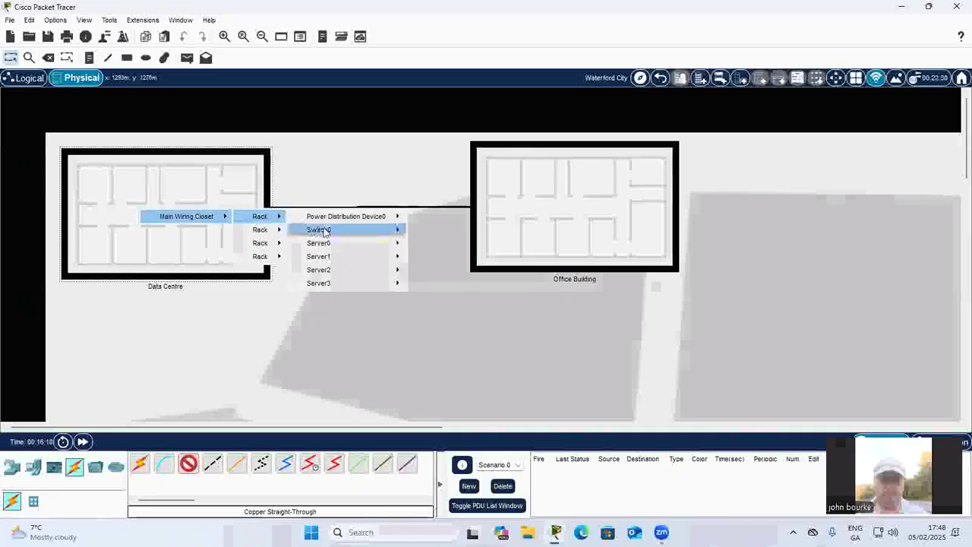
pyautogui.moveTo(324, 231)
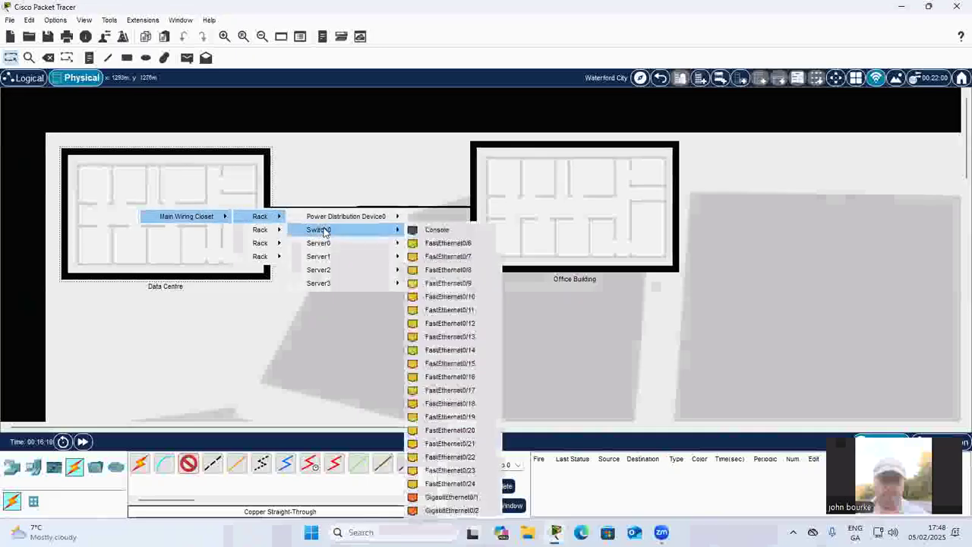
pyautogui.click(445, 243)
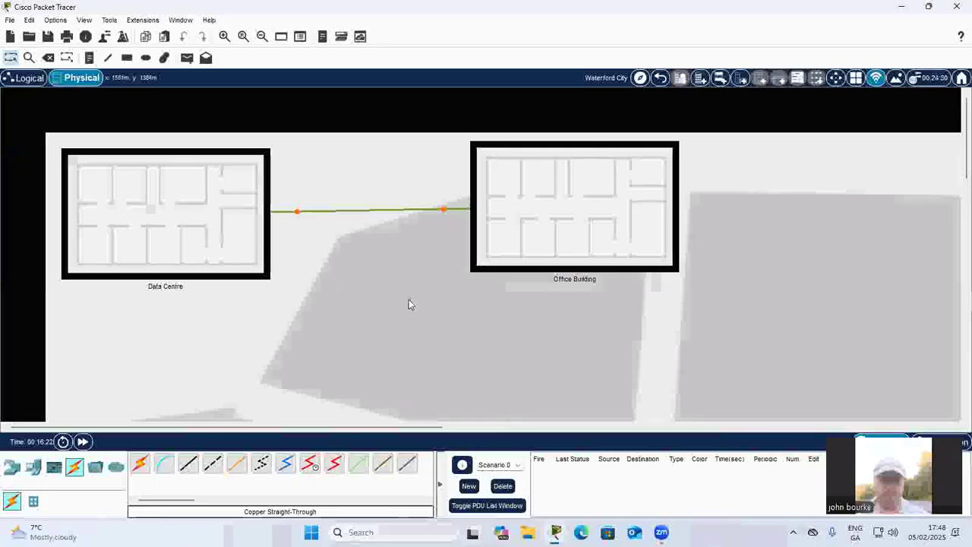
# Mount a Server-PT below the switch in the rack of the Office Building's wiring closet.
pyautogui.click(573, 205)
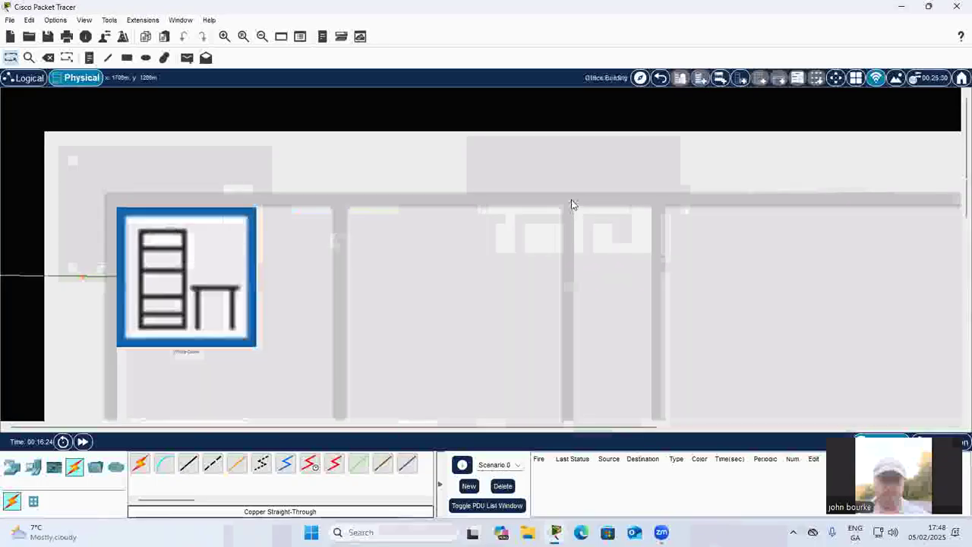
pyautogui.click(202, 235)
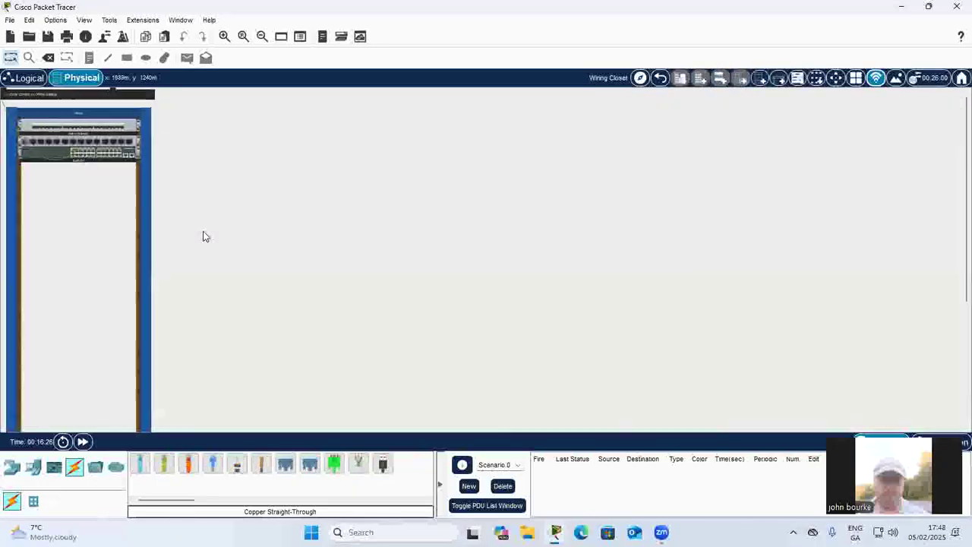
pyautogui.click(33, 468)
pyautogui.click(188, 463)
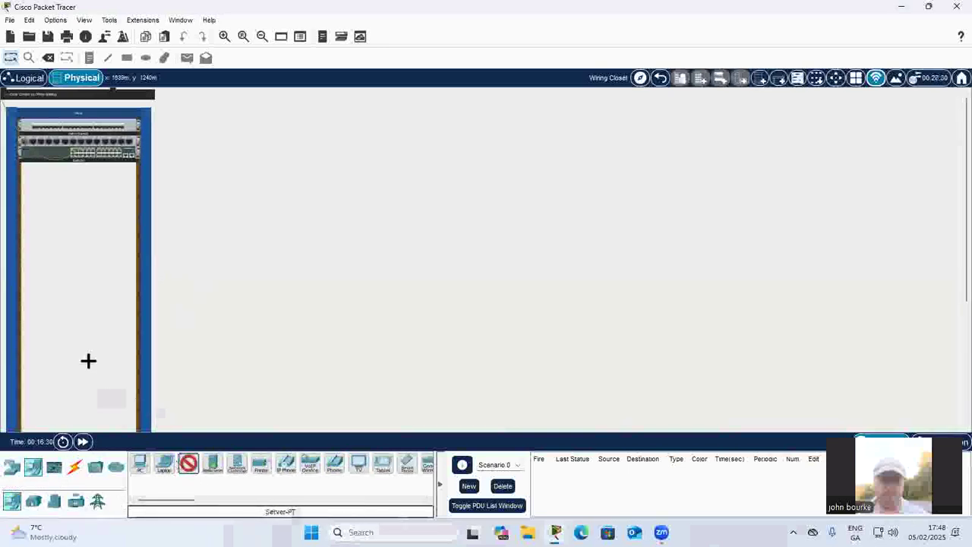
pyautogui.click(67, 184)
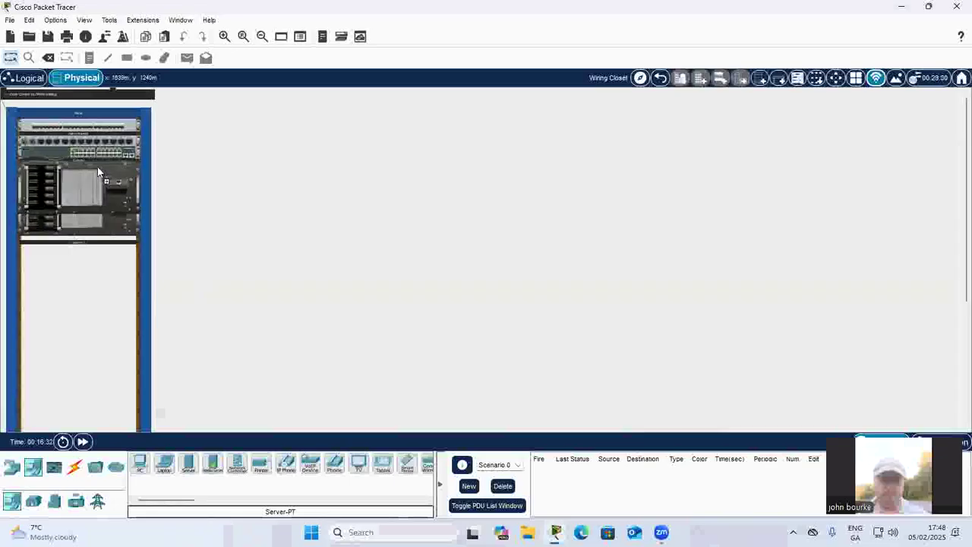
# Connect the new server's FastEthernet0 port to the 2960 switch above it with a copper straight-through cable.
pyautogui.click(226, 37)
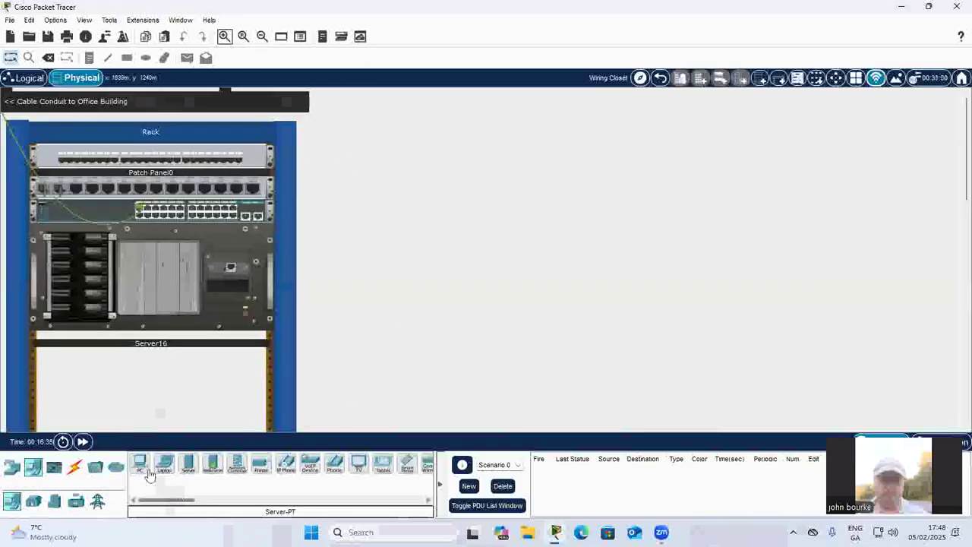
pyautogui.click(74, 466)
pyautogui.click(166, 466)
pyautogui.click(230, 266)
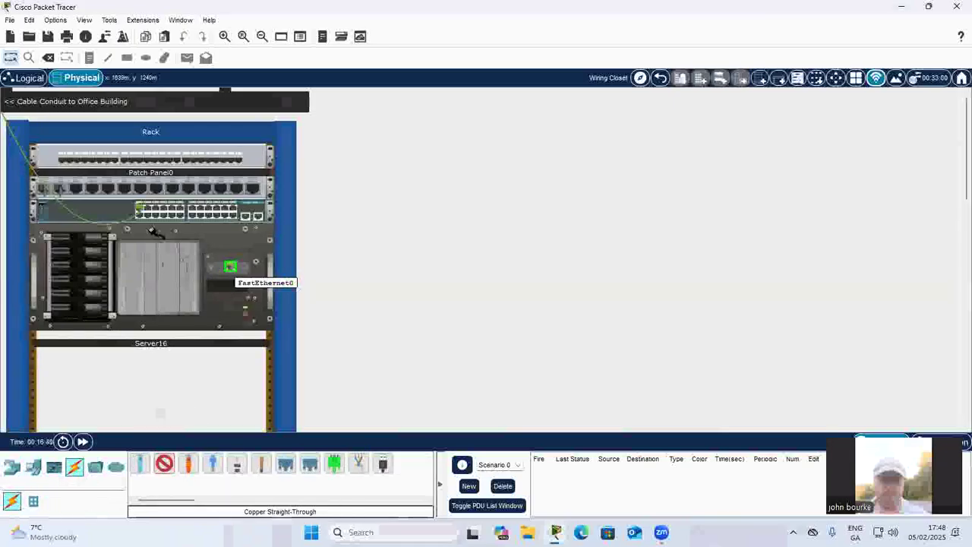
pyautogui.click(141, 211)
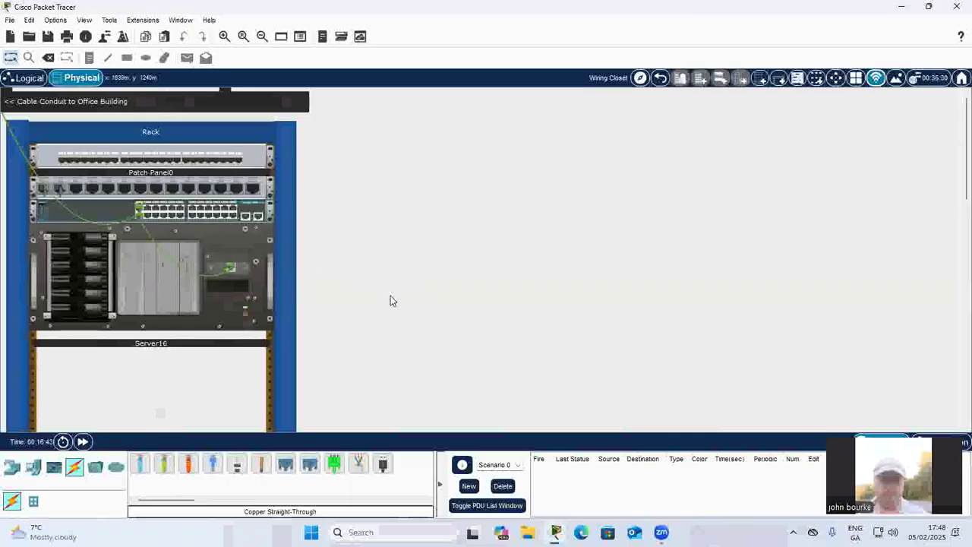
# Give the office server the static IPv4 address 192.168.0.18, subnet mask 255.255.255.0 and default gateway 192.168.0.1.
pyautogui.click(220, 243)
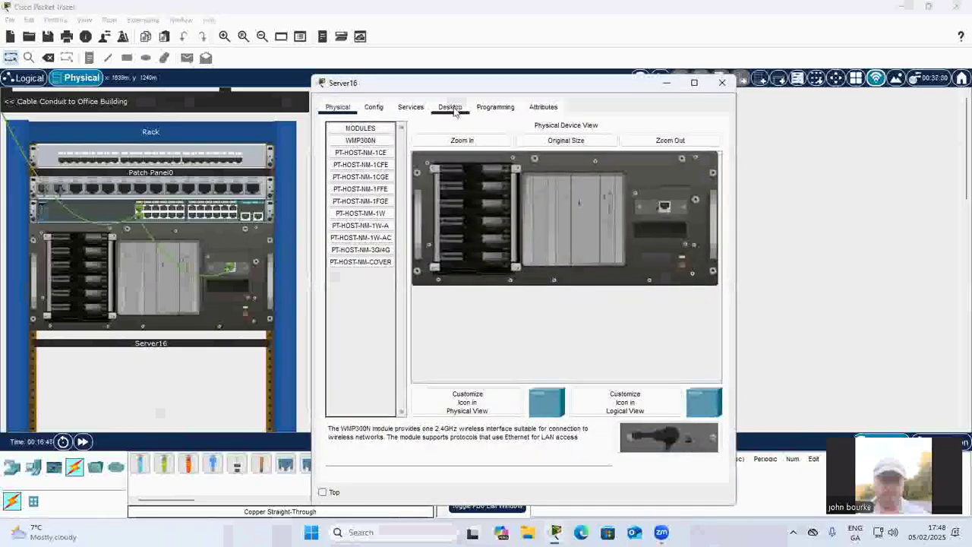
pyautogui.click(451, 107)
pyautogui.click(364, 150)
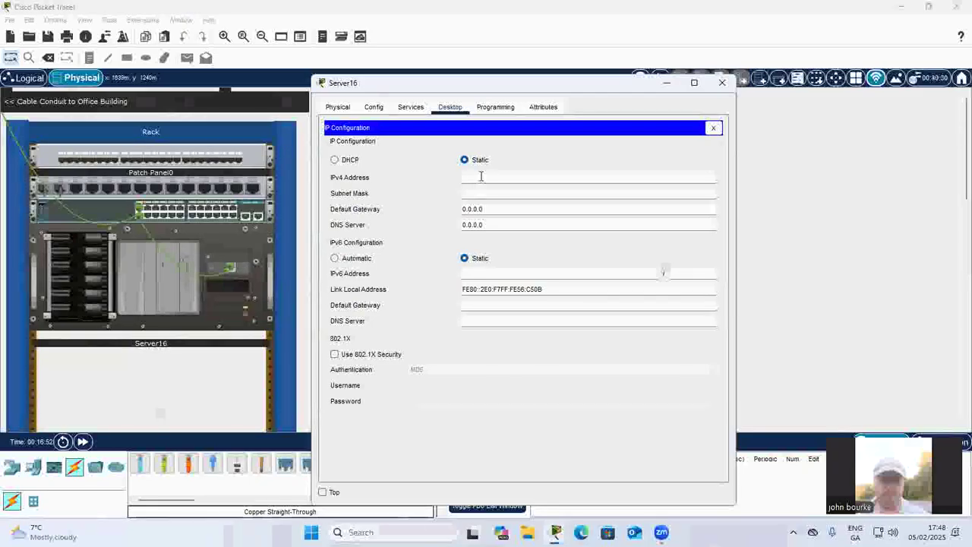
pyautogui.write('.168.0')
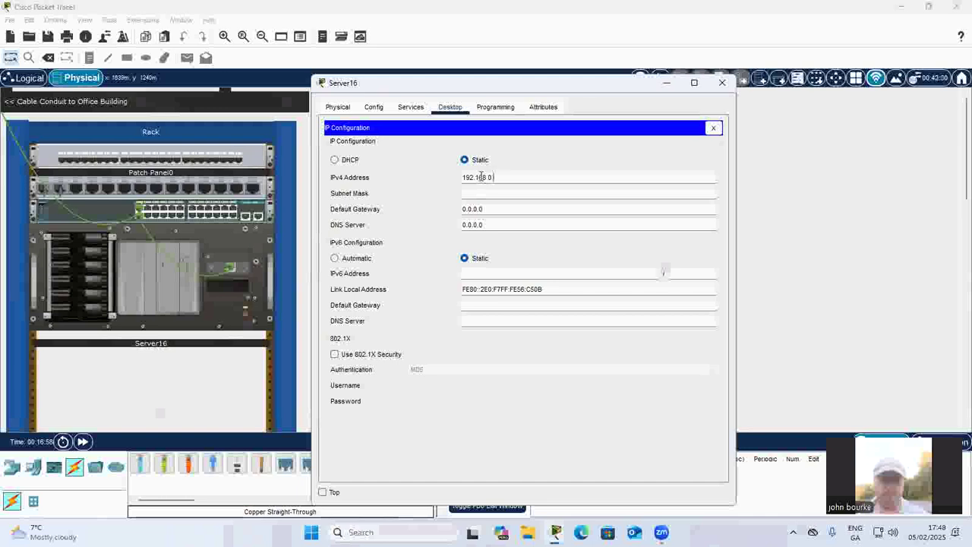
pyautogui.write('.18')
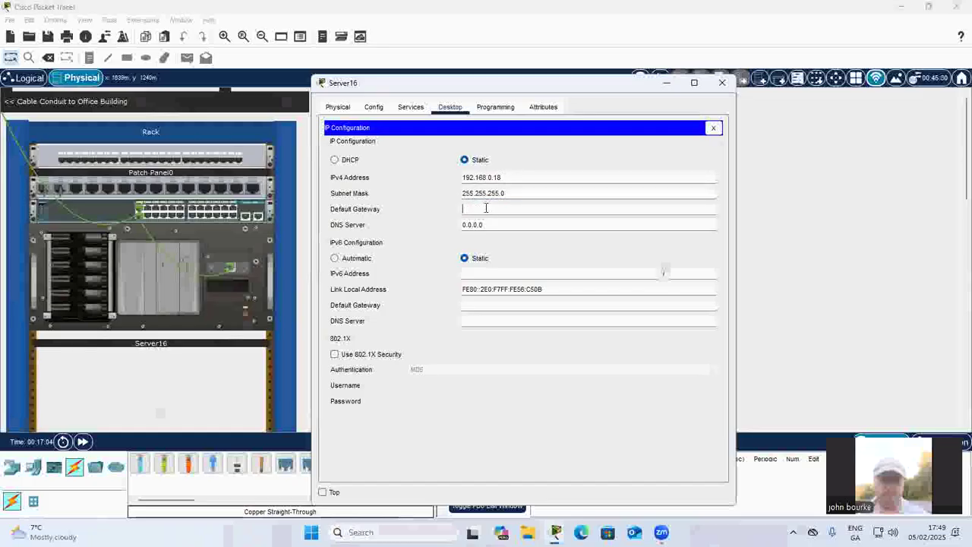
pyautogui.click(486, 208)
pyautogui.write('192.168.0.1')
# Set the office server's DHCP serverPool to default gateway 192.168.0.1 and start address 192.168.0.19, and save the pool.
pyautogui.click(410, 106)
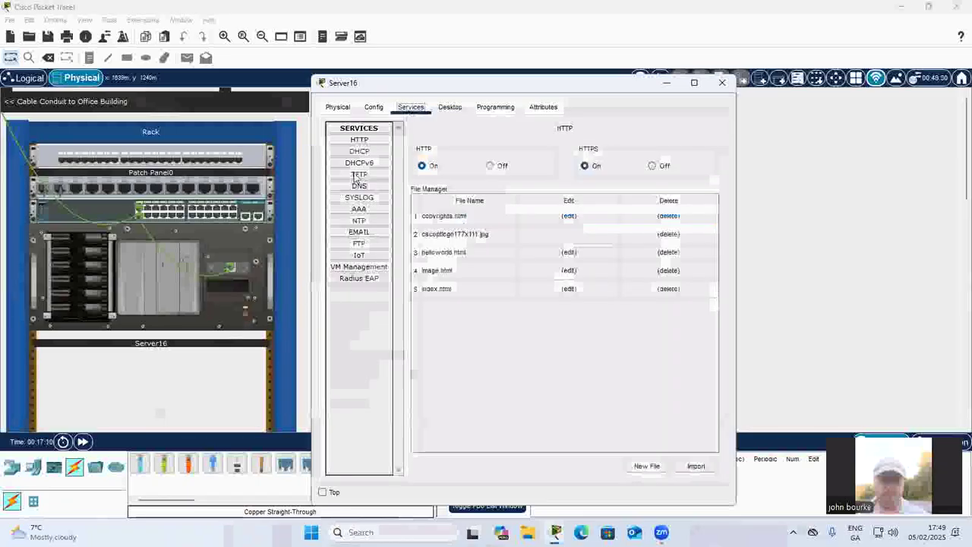
pyautogui.click(355, 152)
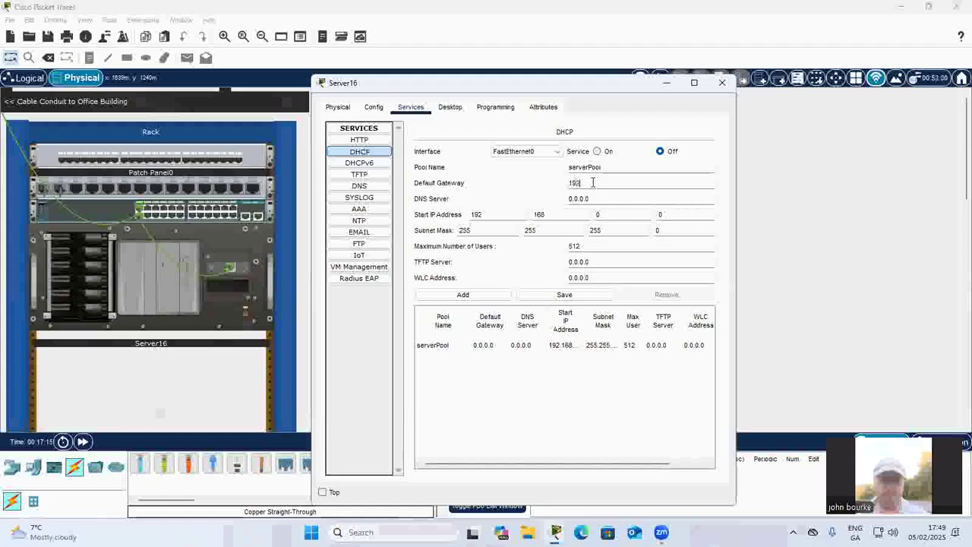
pyautogui.click(594, 183)
pyautogui.write('192.168.0.1')
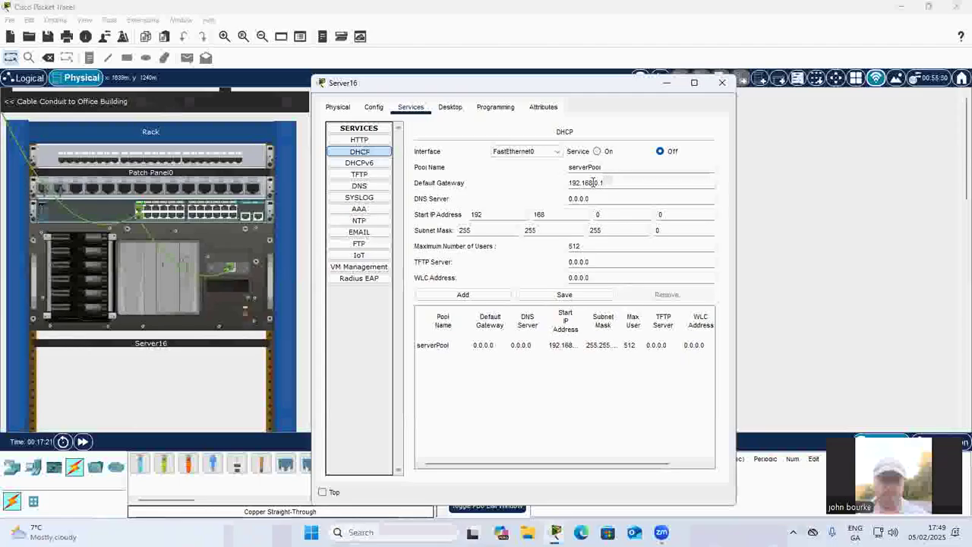
pyautogui.doubleClick(661, 214)
pyautogui.write('1')
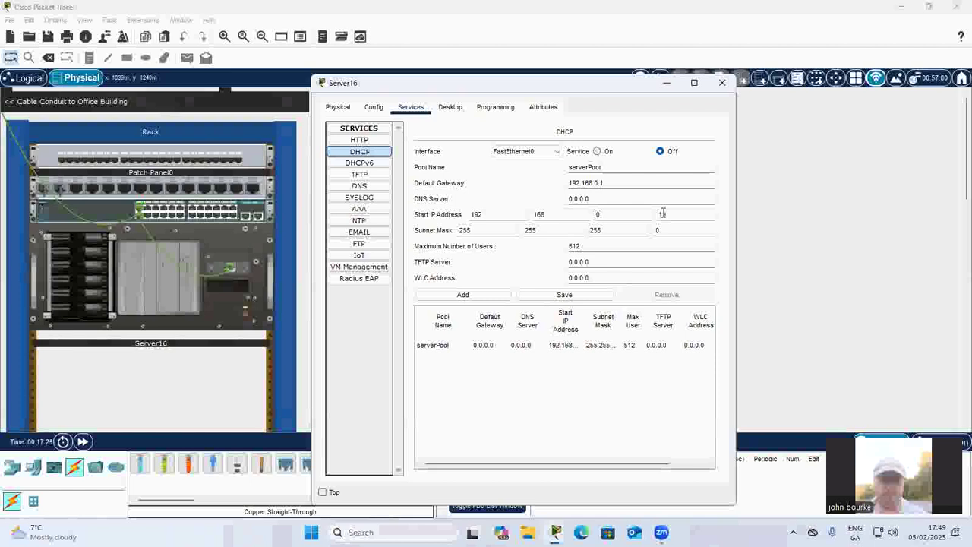
pyautogui.click(565, 295)
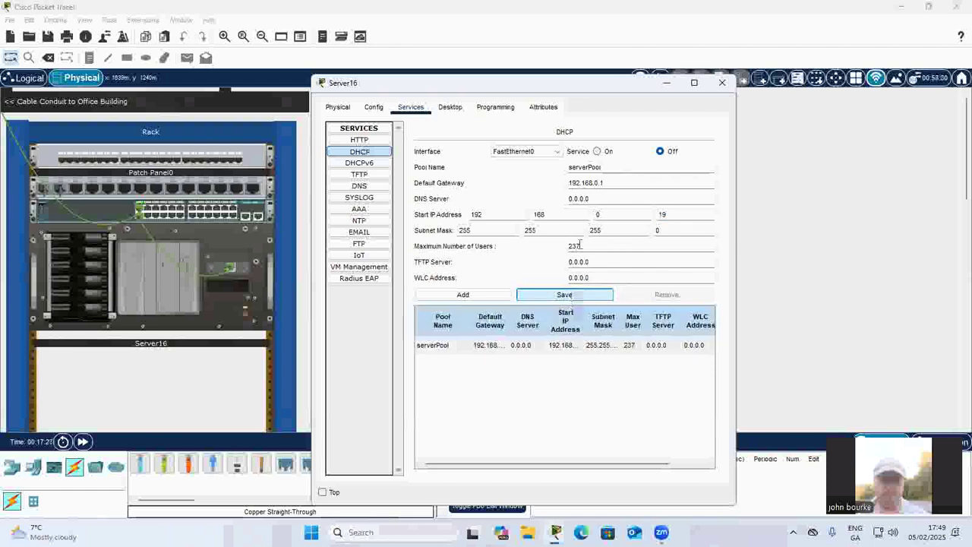
pyautogui.click(722, 83)
# Return to the Office Building view and place two copper wall mounts on the upper walls of two rooms east of the wiring closet.
pyautogui.click(661, 79)
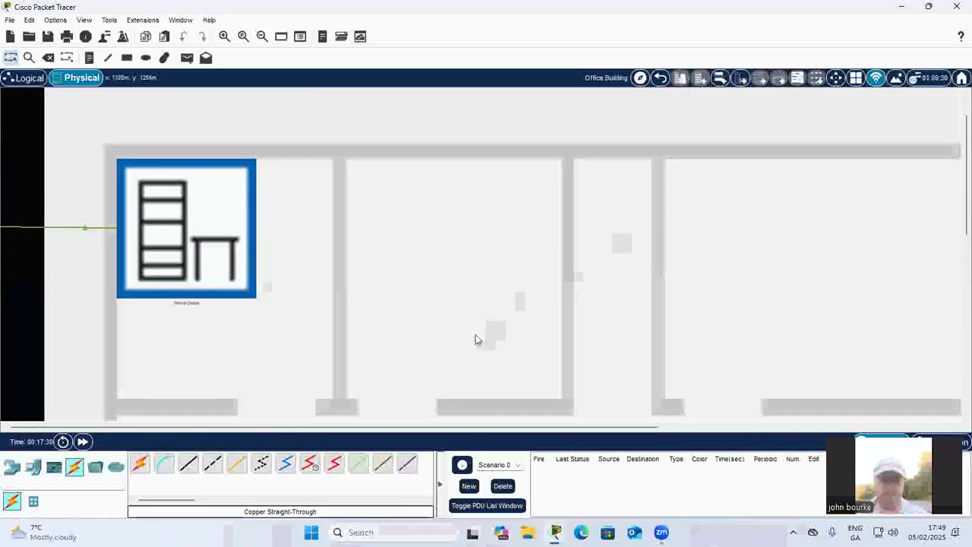
pyautogui.click(36, 502)
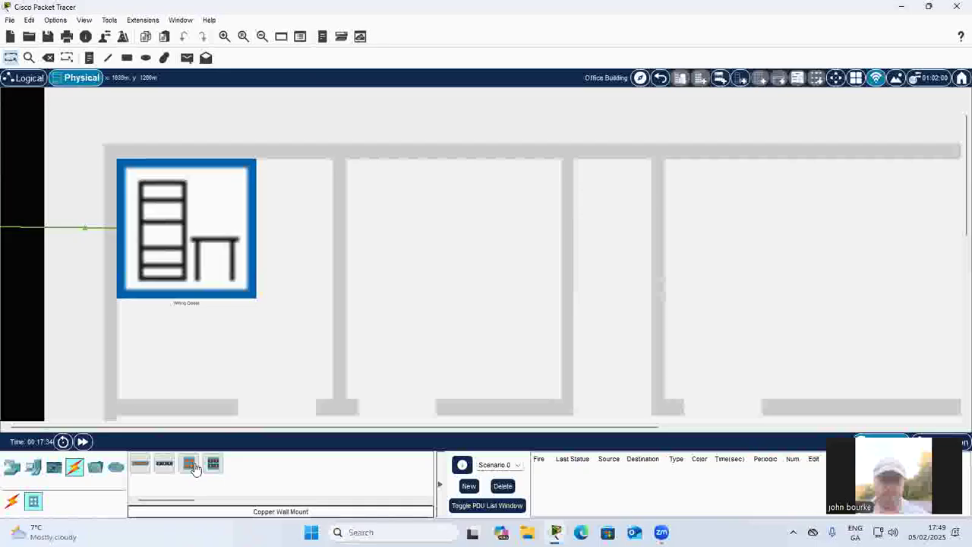
pyautogui.click(194, 467)
pyautogui.click(446, 160)
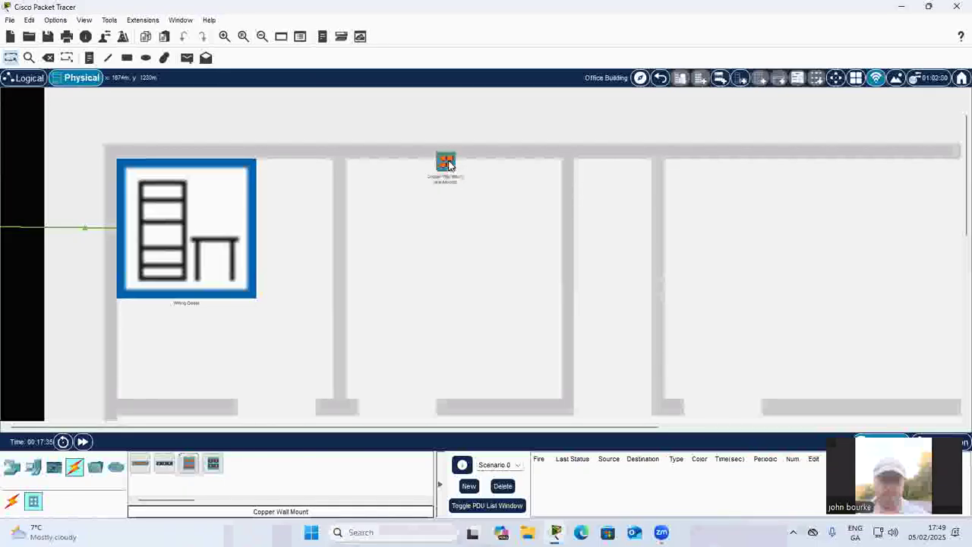
pyautogui.click(798, 158)
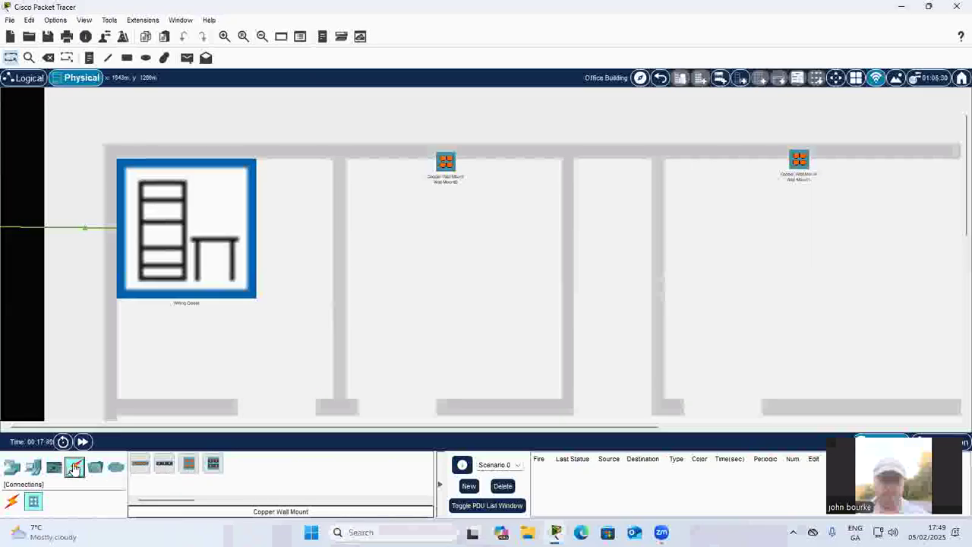
# Connect PunchDown1 of Wall Mount0 to PunchDown1 of Patch Panel0 in the wiring closet rack with a Copper Straight-Through cable.
pyautogui.click(74, 466)
pyautogui.click(189, 463)
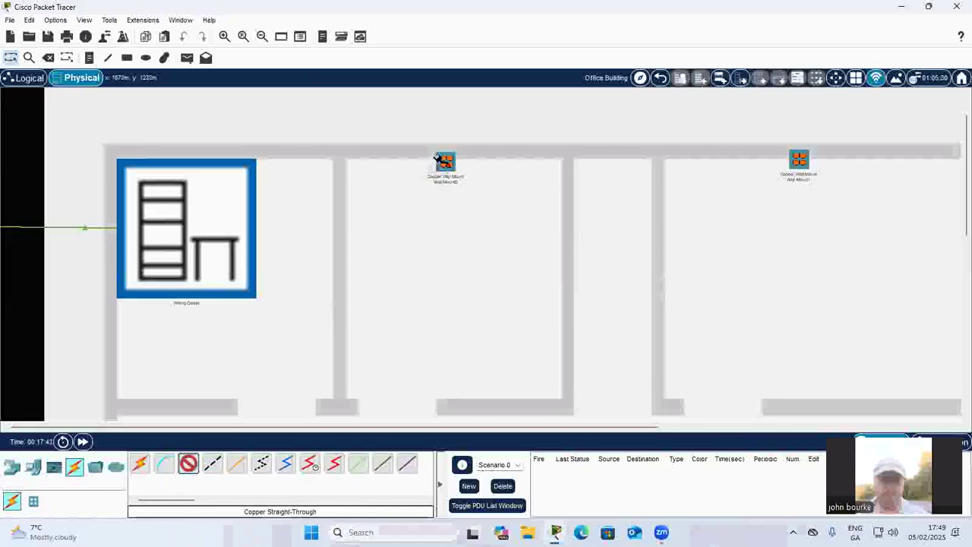
pyautogui.click(445, 175)
pyautogui.click(477, 127)
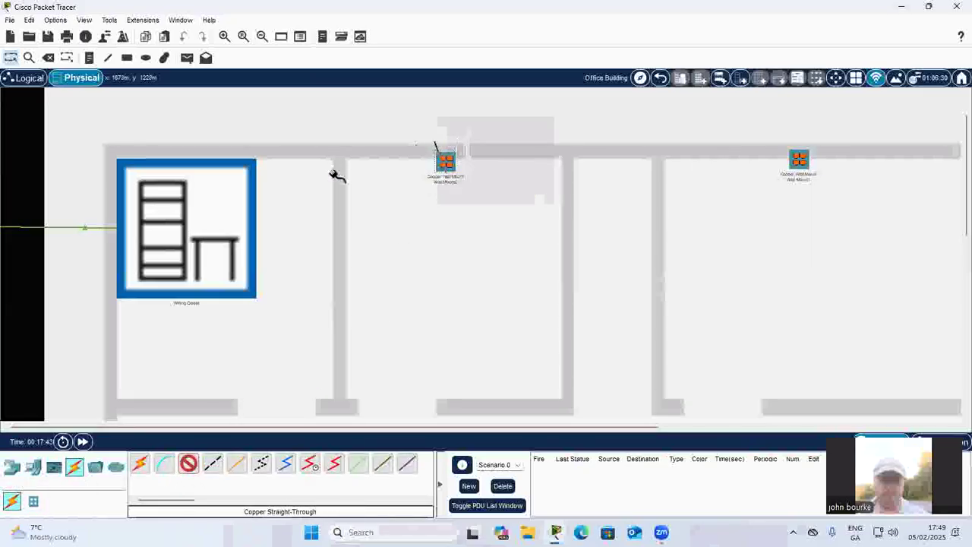
pyautogui.click(196, 207)
pyautogui.moveTo(228, 213)
pyautogui.moveTo(322, 217)
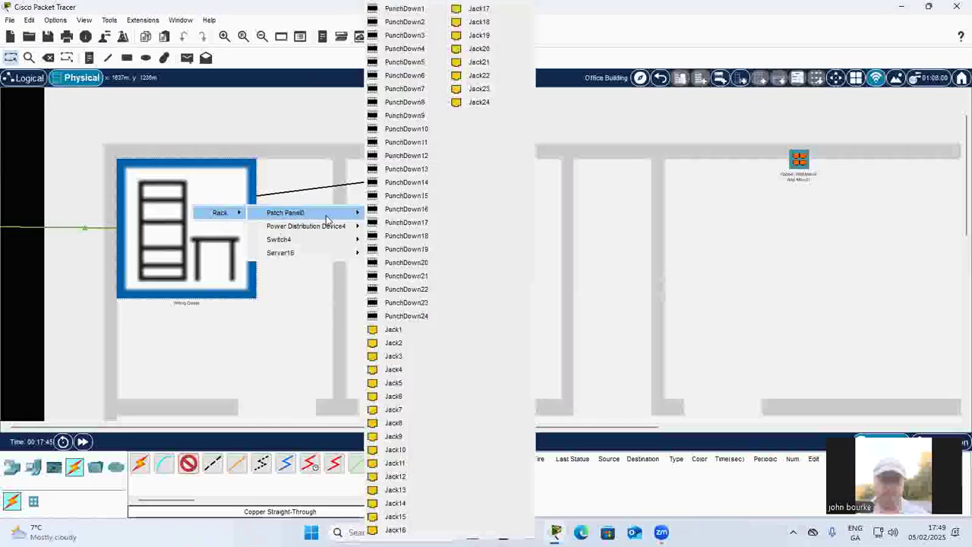
pyautogui.click(411, 13)
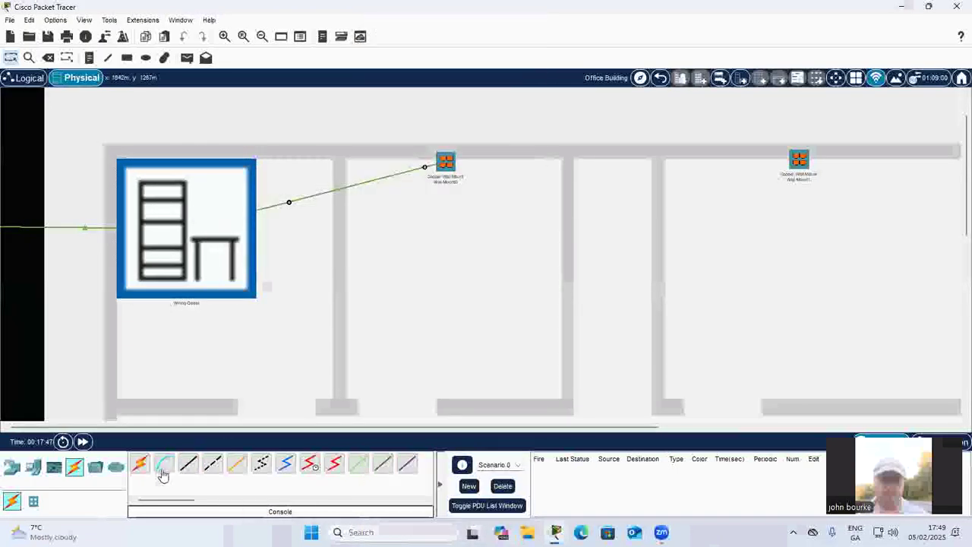
# Run a Copper Straight-Through cable from PunchDown2 of Wall Mount0 to PunchDown2 of Patch Panel0.
pyautogui.click(446, 163)
pyautogui.click(471, 165)
pyautogui.click(221, 220)
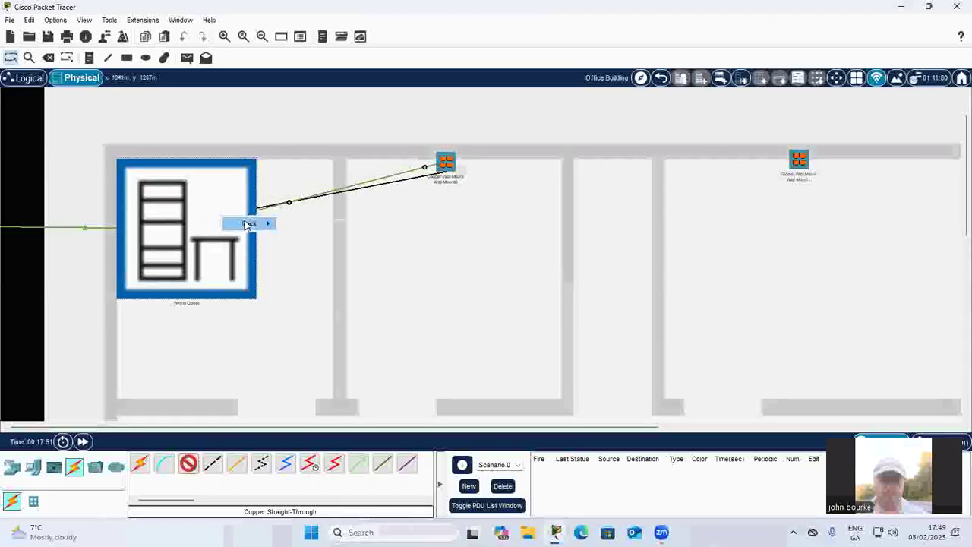
pyautogui.moveTo(252, 224)
pyautogui.moveTo(341, 225)
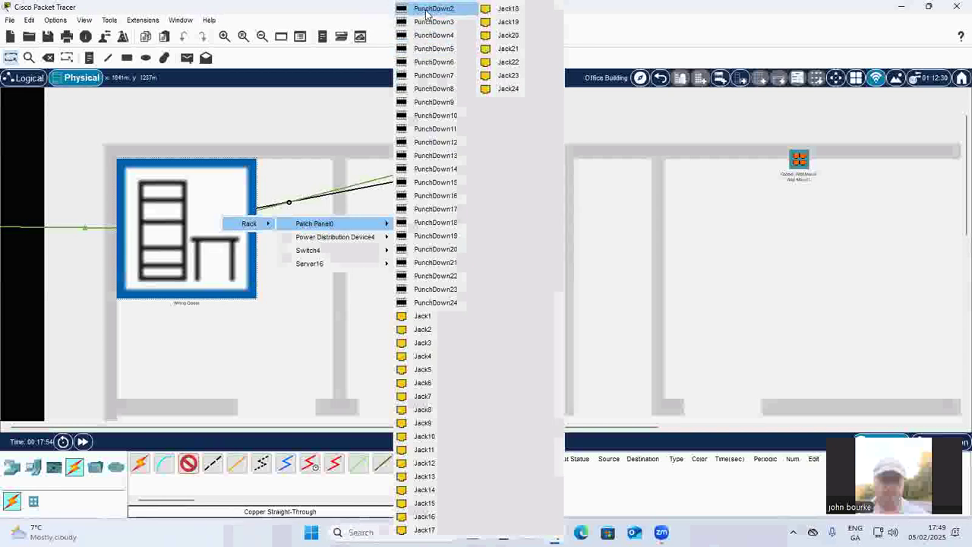
pyautogui.press('Return')
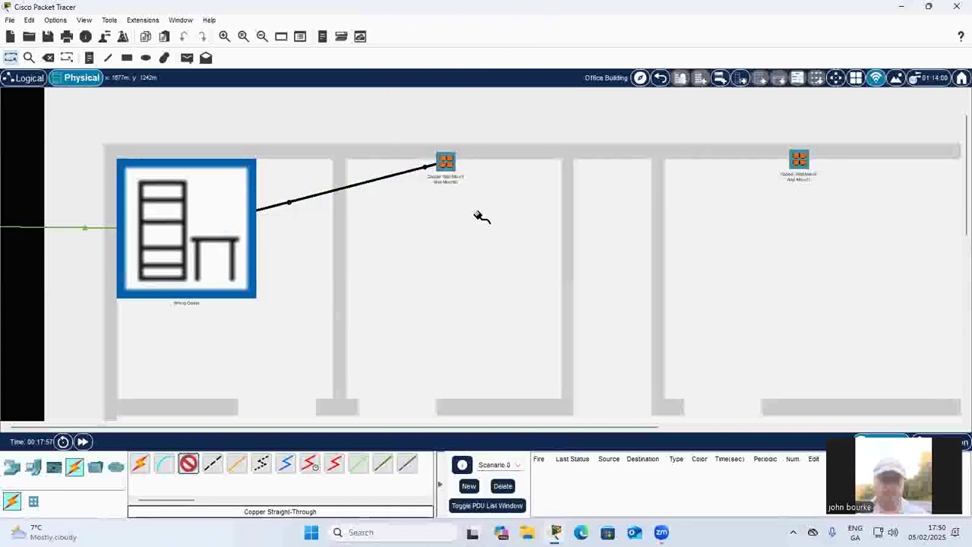
# Run a Copper Straight-Through cable from PunchDown3 of Wall Mount0 to PunchDown3 of Patch Panel0.
pyautogui.click(440, 164)
pyautogui.click(475, 179)
pyautogui.click(233, 216)
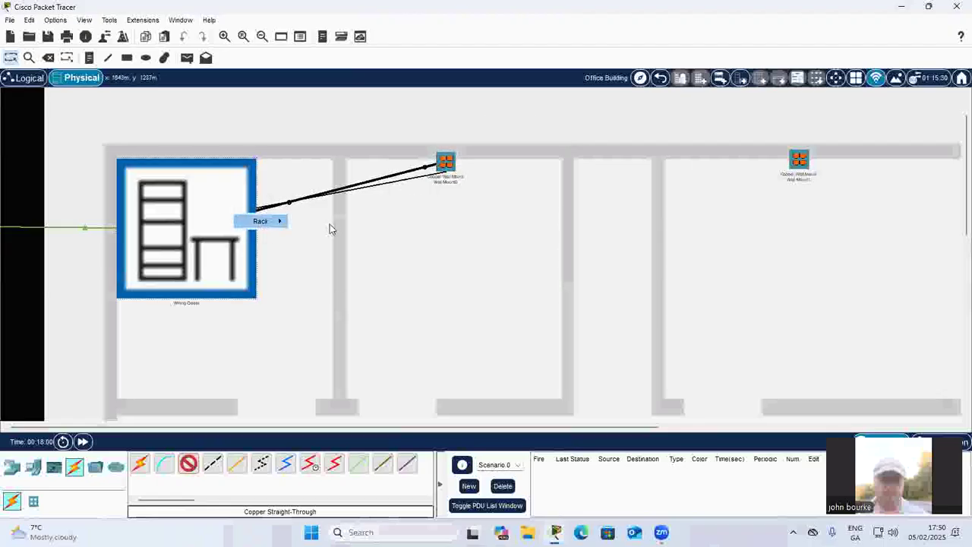
pyautogui.click(457, 11)
# Run a Copper Straight-Through cable from PunchDown4 of Wall Mount0 to PunchDown4 of Patch Panel0.
pyautogui.click(440, 163)
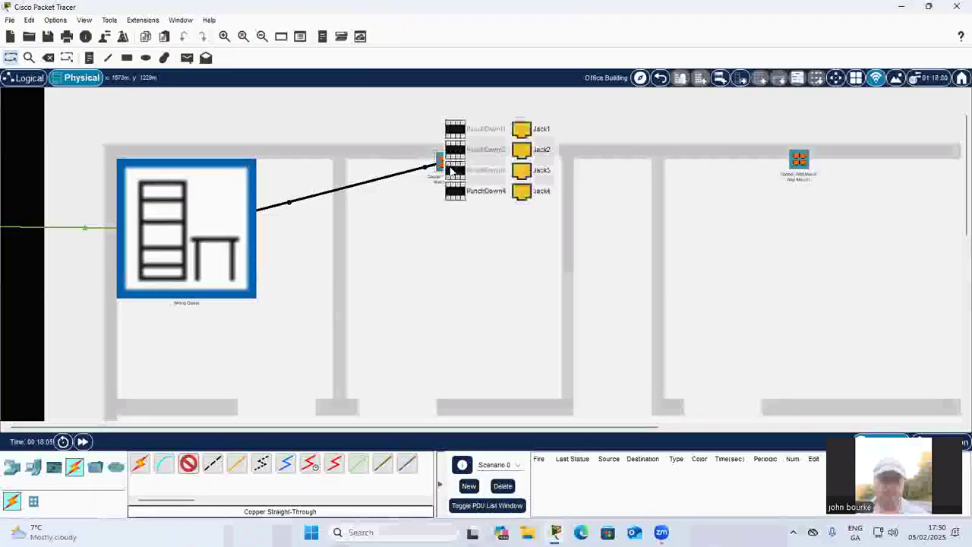
pyautogui.click(486, 191)
pyautogui.click(206, 220)
pyautogui.moveTo(251, 226)
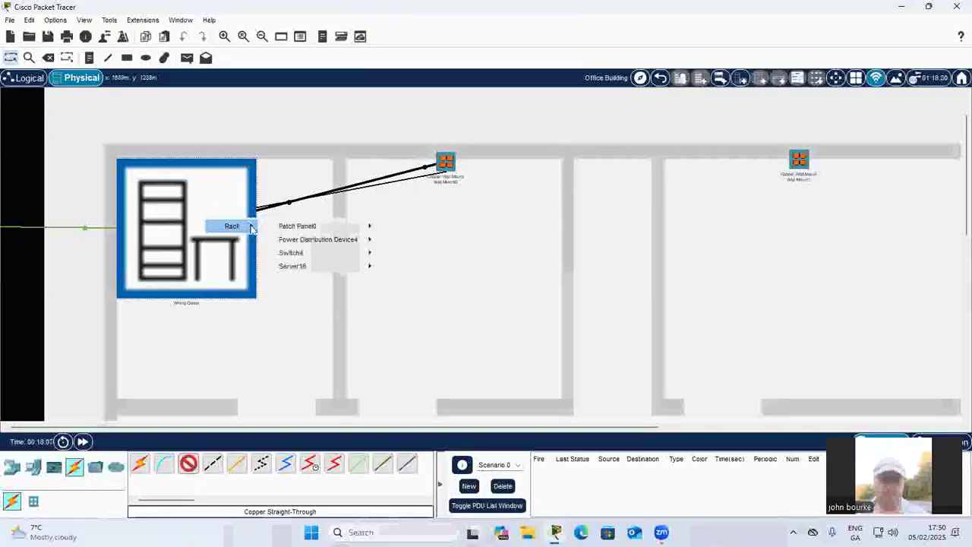
pyautogui.moveTo(328, 228)
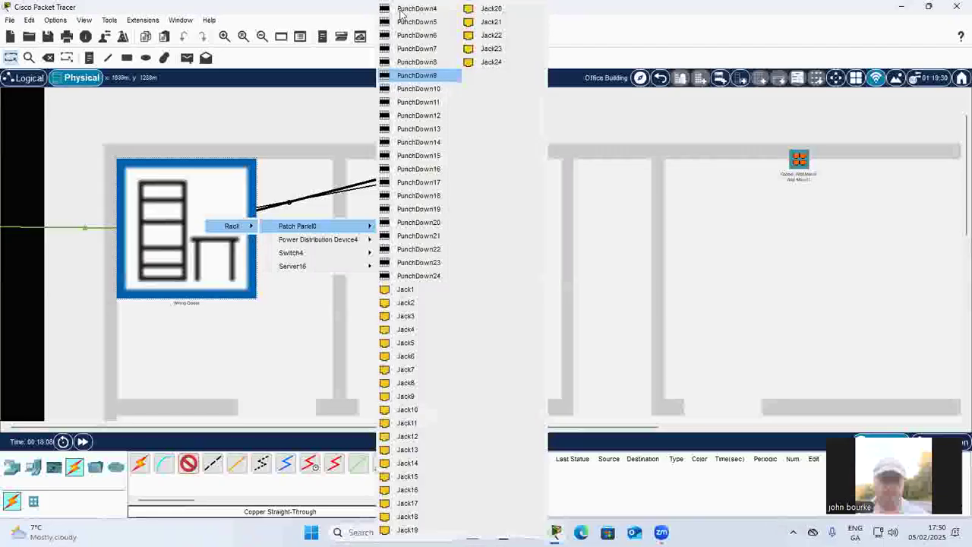
# Inside the wiring closet, patch Jack1 to Jack4 of Patch Panel0 to free FastEthernet ports on the rack's switch with Copper Straight-Through cables.
pyautogui.click(199, 226)
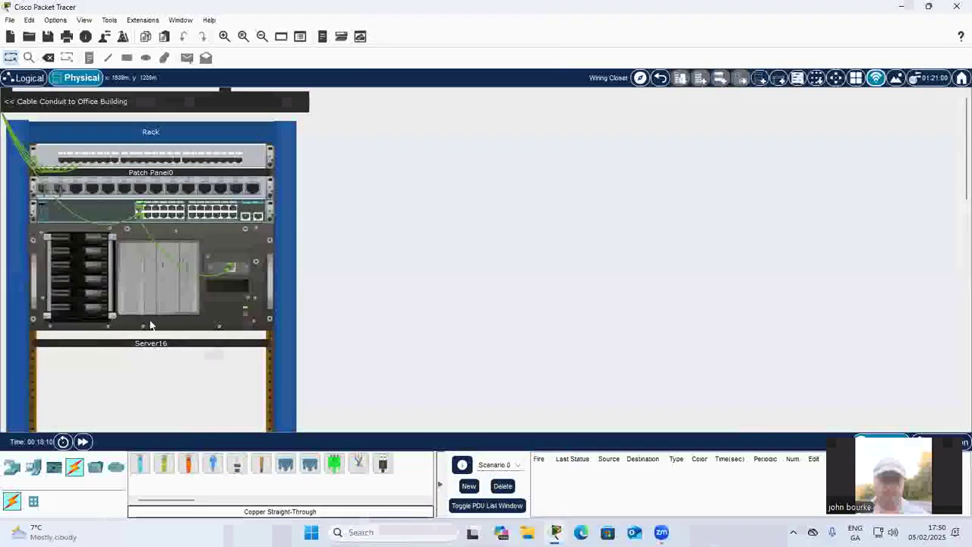
pyautogui.click(164, 463)
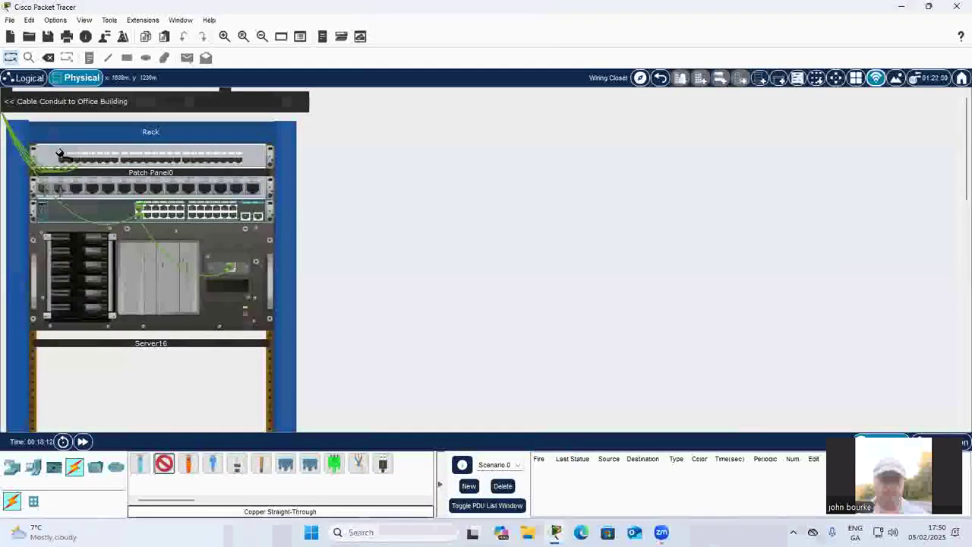
pyautogui.click(93, 184)
pyautogui.click(151, 211)
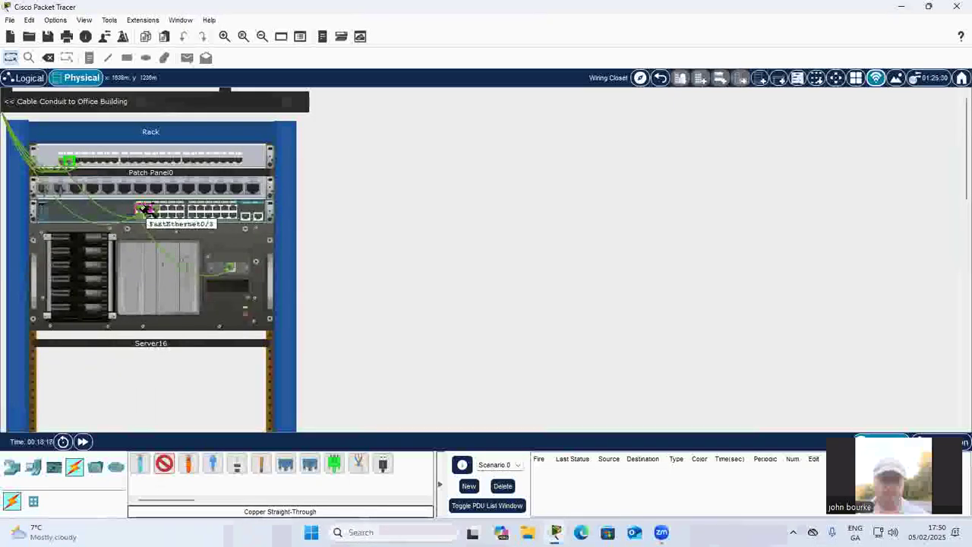
pyautogui.click(164, 463)
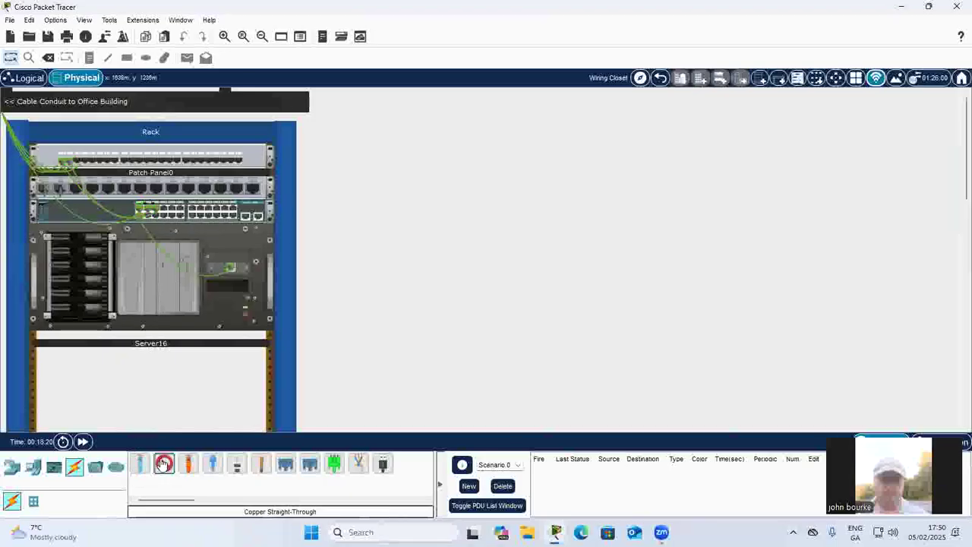
pyautogui.click(151, 217)
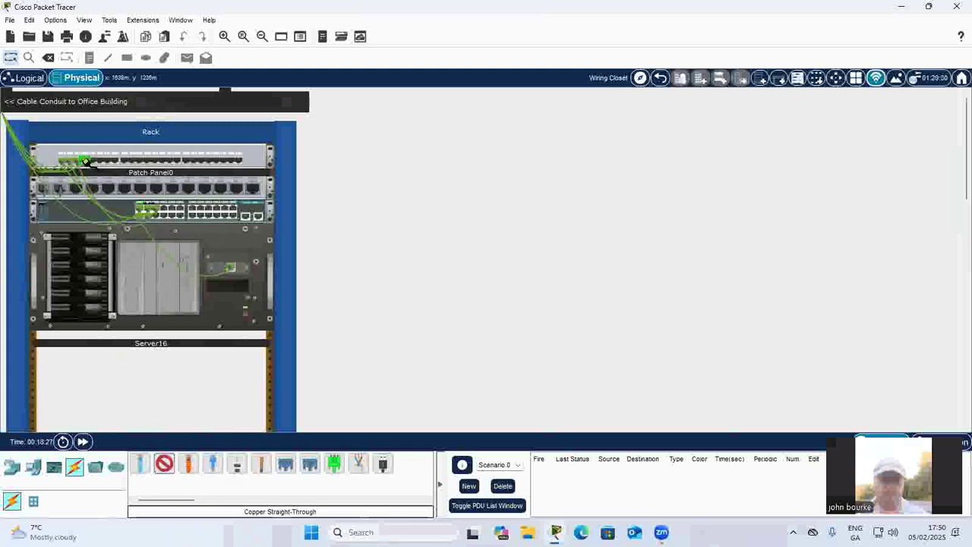
pyautogui.click(157, 217)
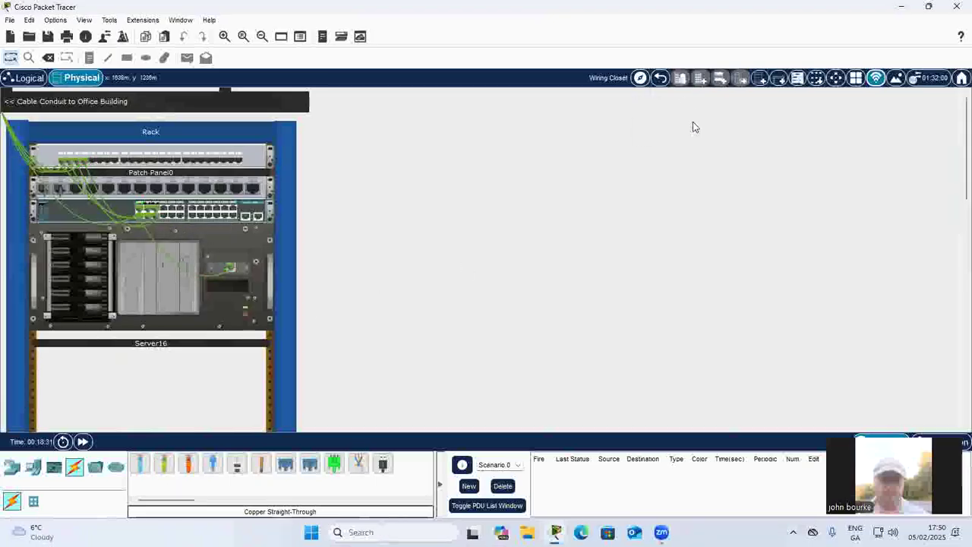
# Back in the office building, connect PunchDown1 of Wall Mount1 to PunchDown5 of Patch Panel0 with a Copper Straight-Through cable.
pyautogui.click(660, 77)
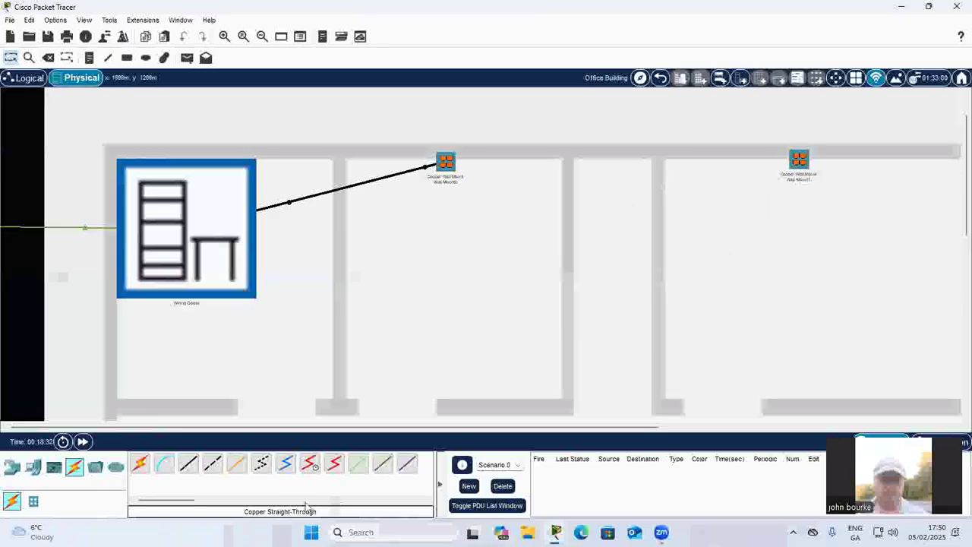
pyautogui.click(188, 463)
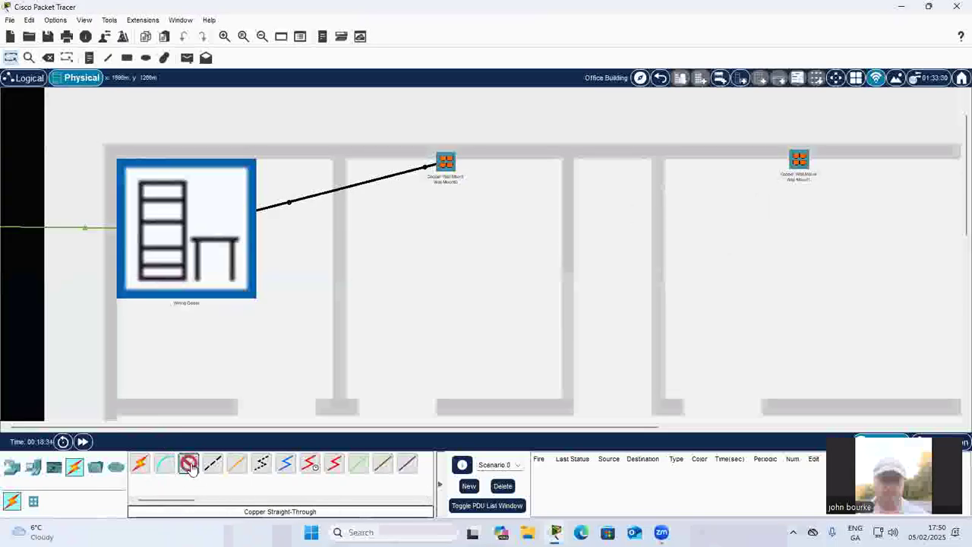
pyautogui.click(799, 160)
pyautogui.click(834, 128)
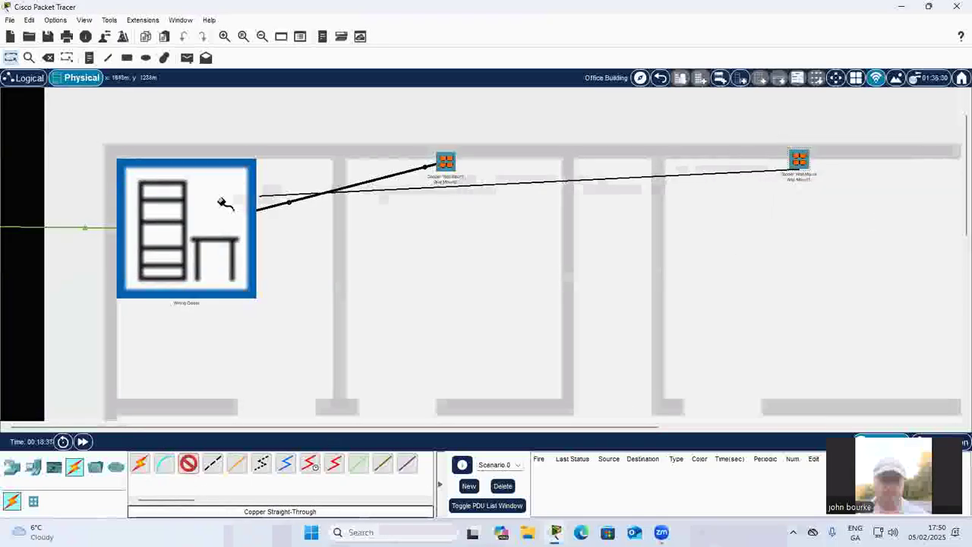
pyautogui.click(202, 223)
pyautogui.moveTo(235, 229)
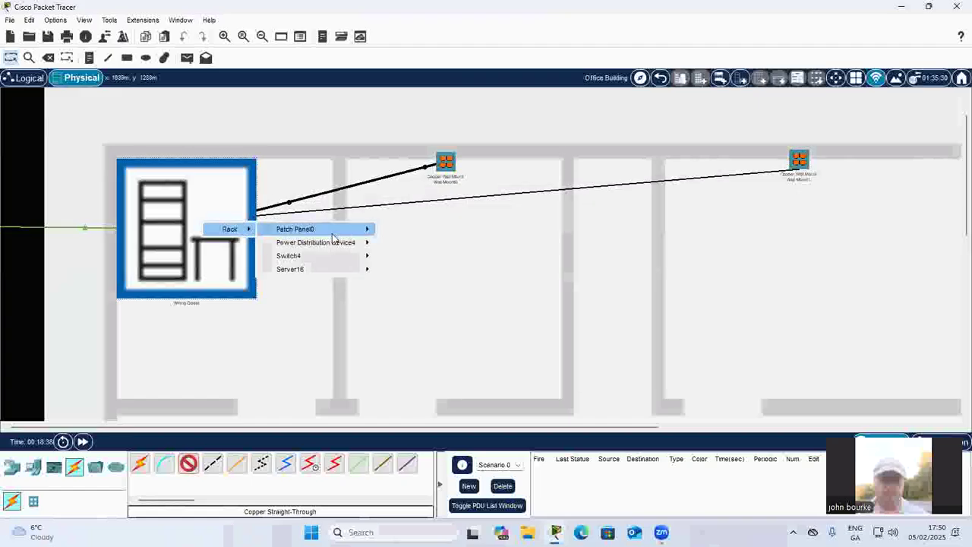
pyautogui.moveTo(334, 230)
pyautogui.click(429, 16)
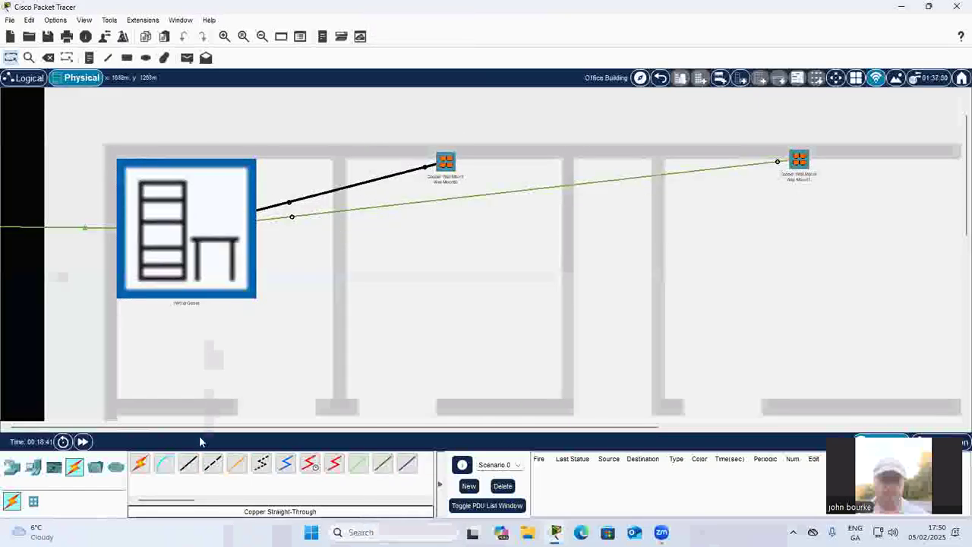
# Run a Copper Straight-Through cable from PunchDown2 of Wall Mount1 to PunchDown6 of Patch Panel0.
pyautogui.click(188, 463)
pyautogui.click(799, 159)
pyautogui.click(839, 148)
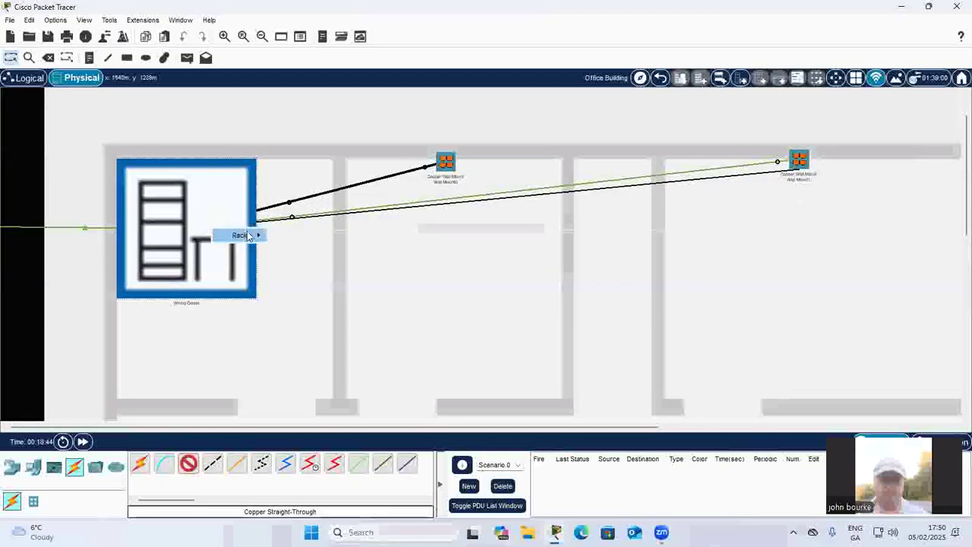
pyautogui.moveTo(249, 236)
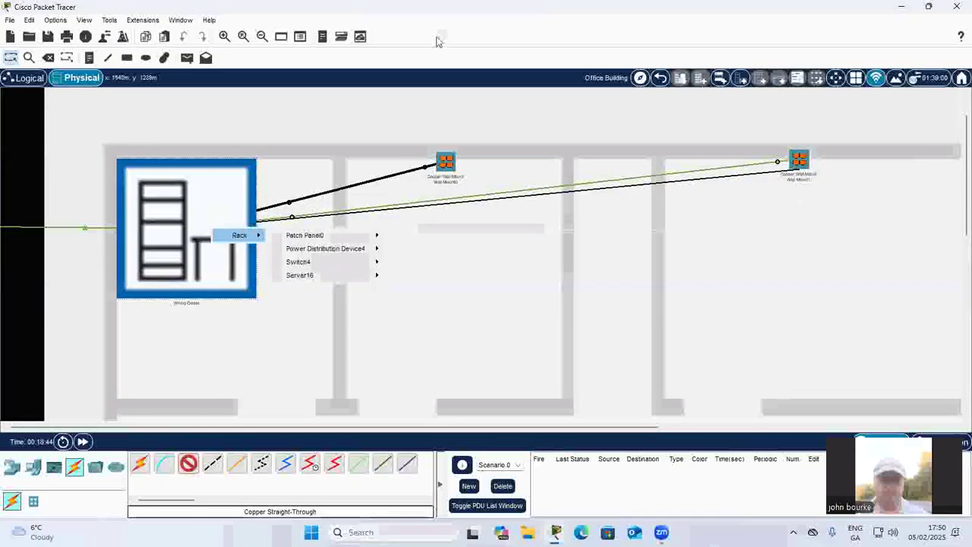
# Run a Copper Straight-Through cable from PunchDown3 of Wall Mount1 to PunchDown7 of Patch Panel0.
pyautogui.click(190, 467)
pyautogui.click(802, 163)
pyautogui.click(210, 225)
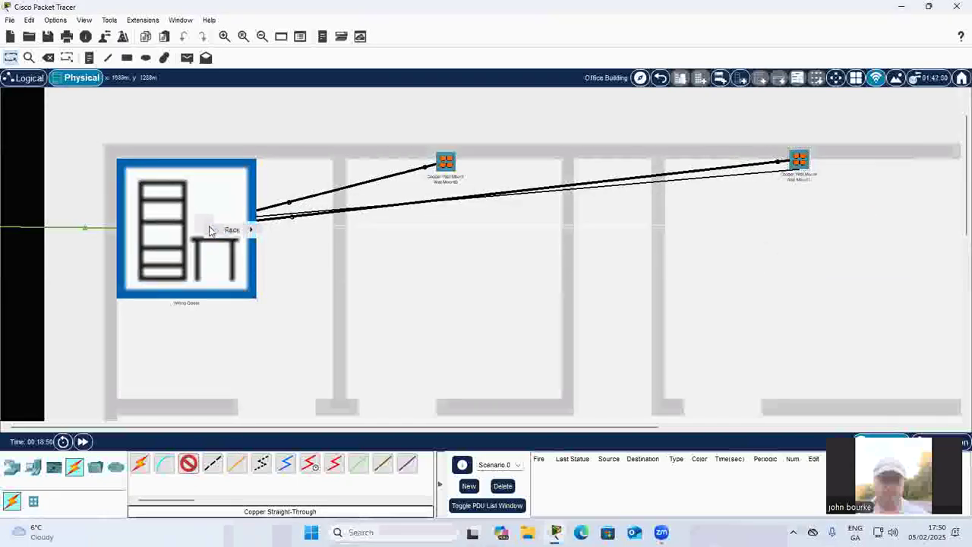
pyautogui.moveTo(244, 229)
pyautogui.moveTo(332, 232)
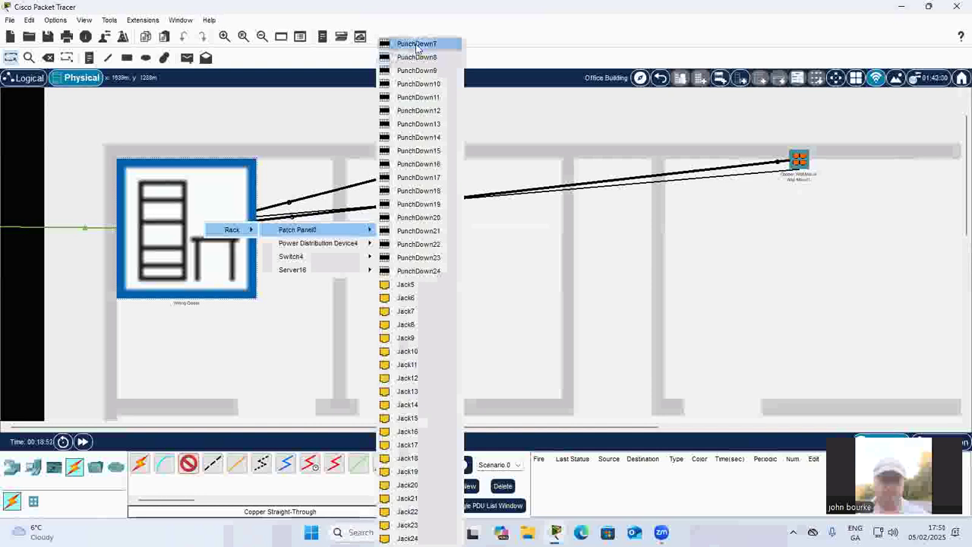
pyautogui.click(425, 40)
# Run a Copper Straight-Through cable from PunchDown4 of Wall Mount1 to PunchDown8 of Patch Panel0.
pyautogui.click(189, 464)
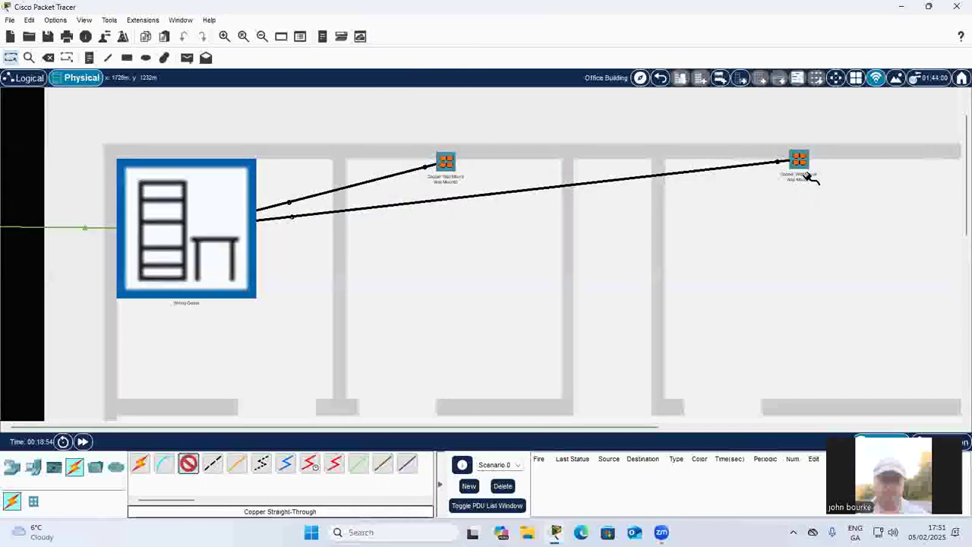
pyautogui.click(801, 162)
pyautogui.click(828, 169)
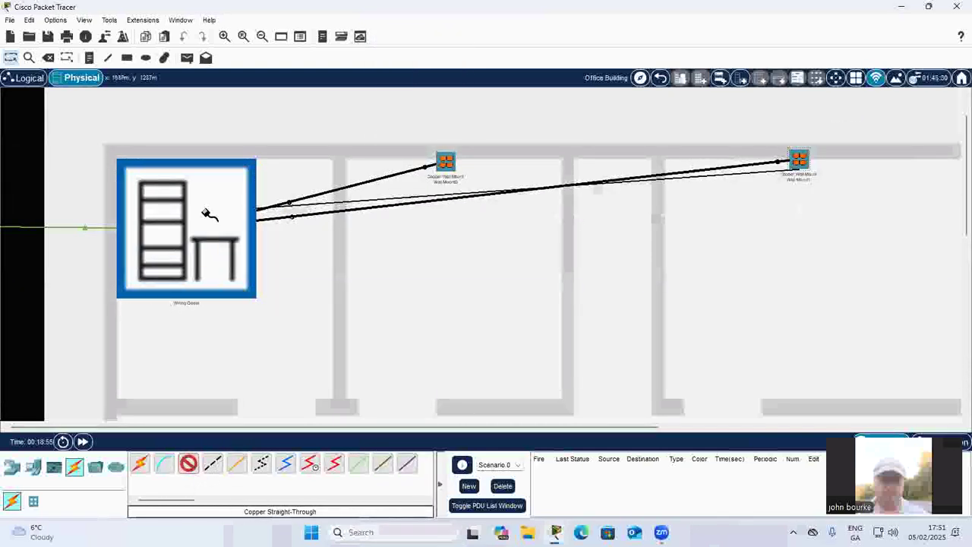
pyautogui.moveTo(254, 235)
pyautogui.moveTo(328, 237)
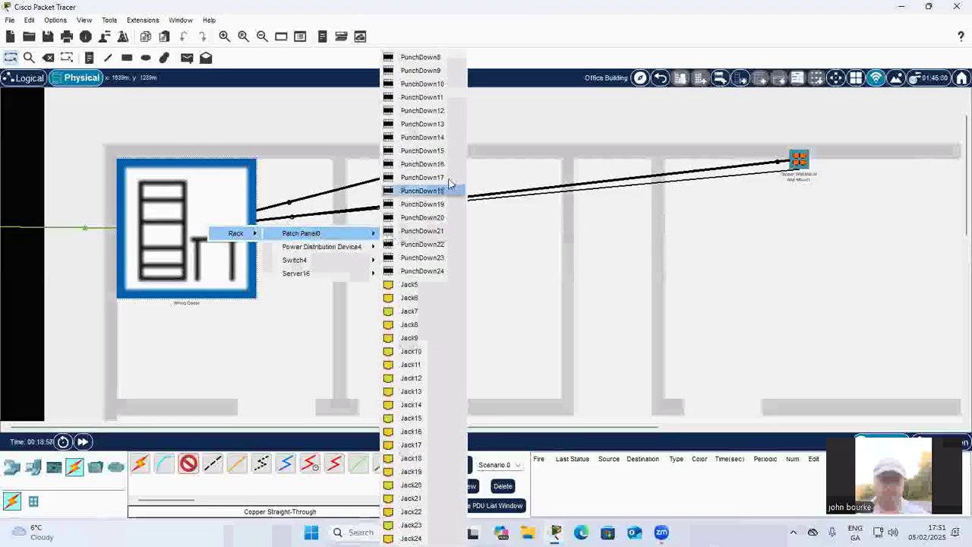
pyautogui.click(432, 59)
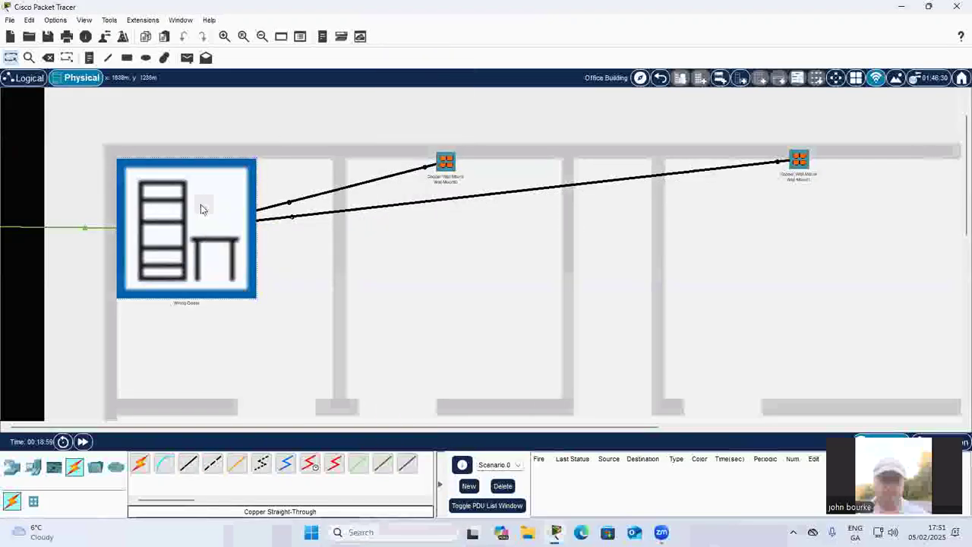
# Inside the wiring closet, patch Jack5 to Jack8 of Patch Panel0 to the next free switch ports with Copper Straight-Through cables.
pyautogui.click(202, 209)
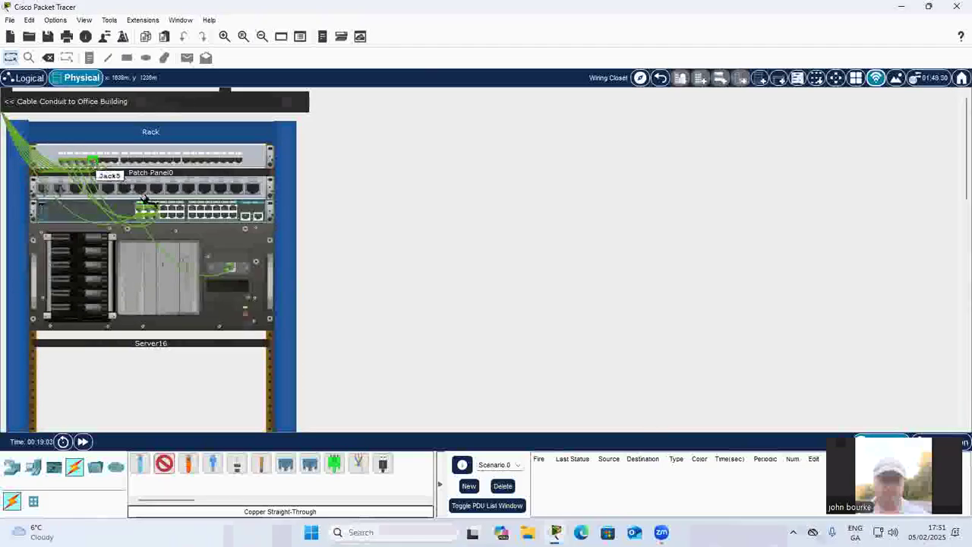
pyautogui.click(164, 463)
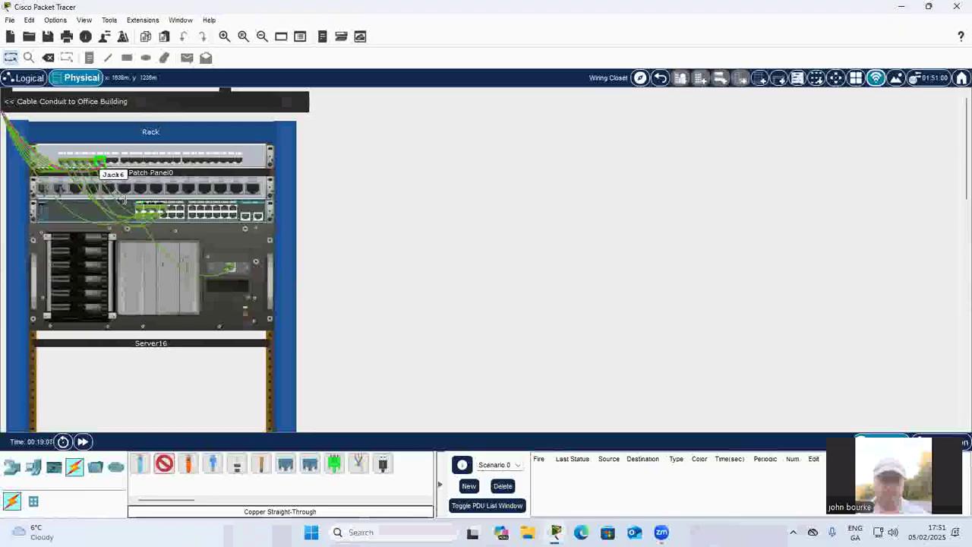
pyautogui.click(165, 218)
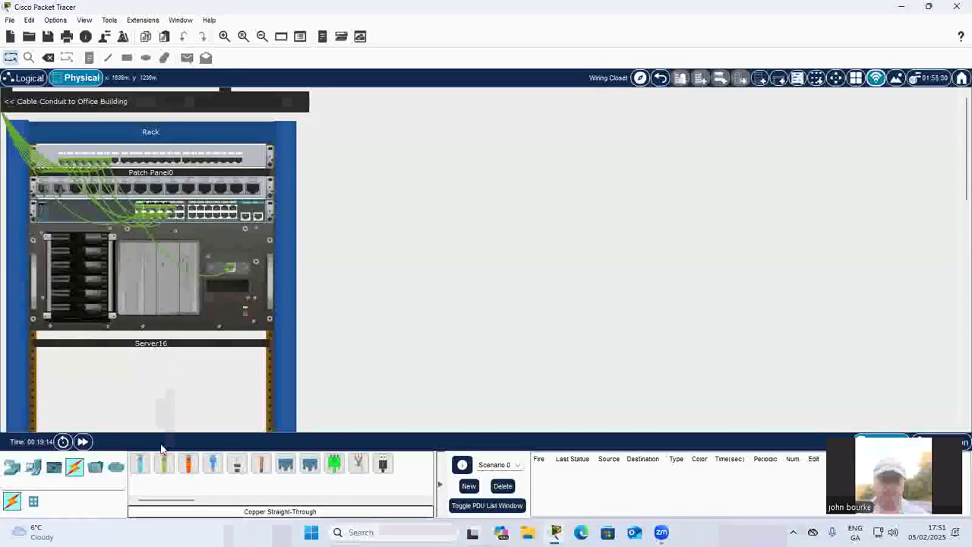
pyautogui.click(165, 469)
pyautogui.click(114, 159)
pyautogui.click(176, 217)
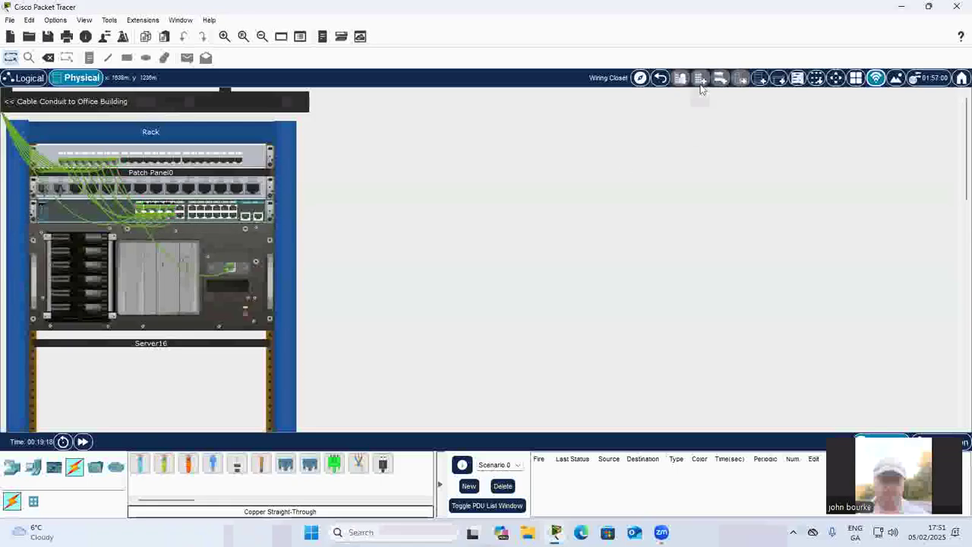
# Return to the Office Building and place four PCs in a row in the room below Wall Mount0.
pyautogui.click(660, 78)
pyautogui.click(47, 468)
pyautogui.click(33, 466)
pyautogui.click(139, 463)
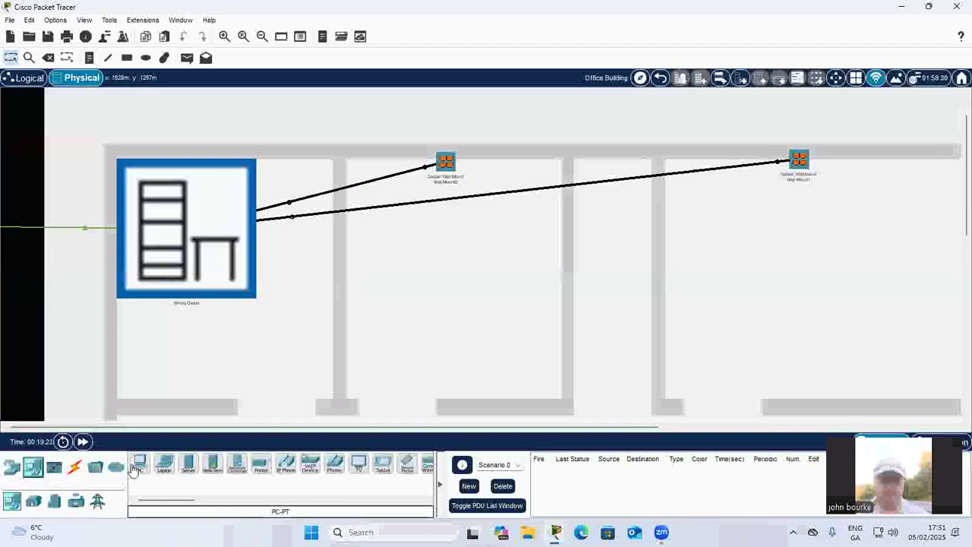
pyautogui.click(359, 232)
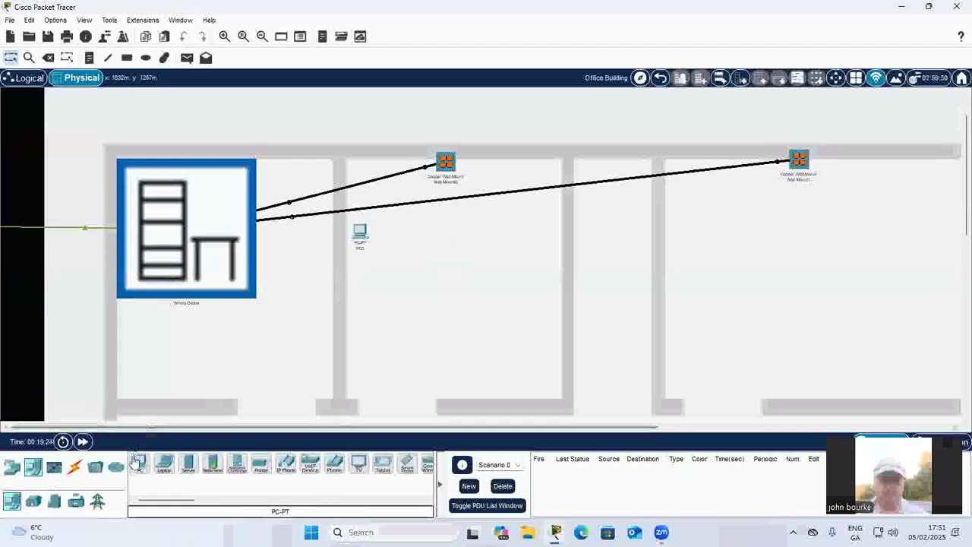
pyautogui.click(405, 233)
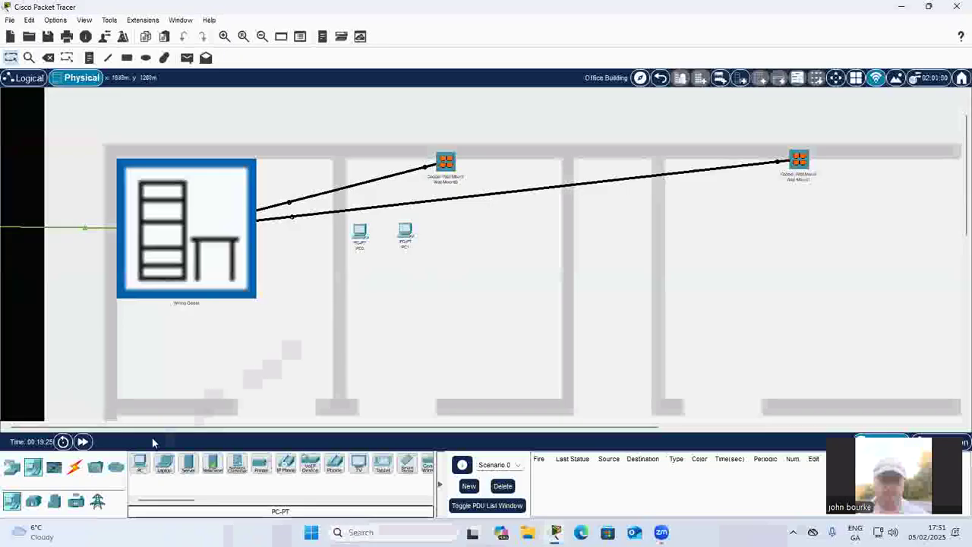
pyautogui.click(139, 463)
pyautogui.click(456, 231)
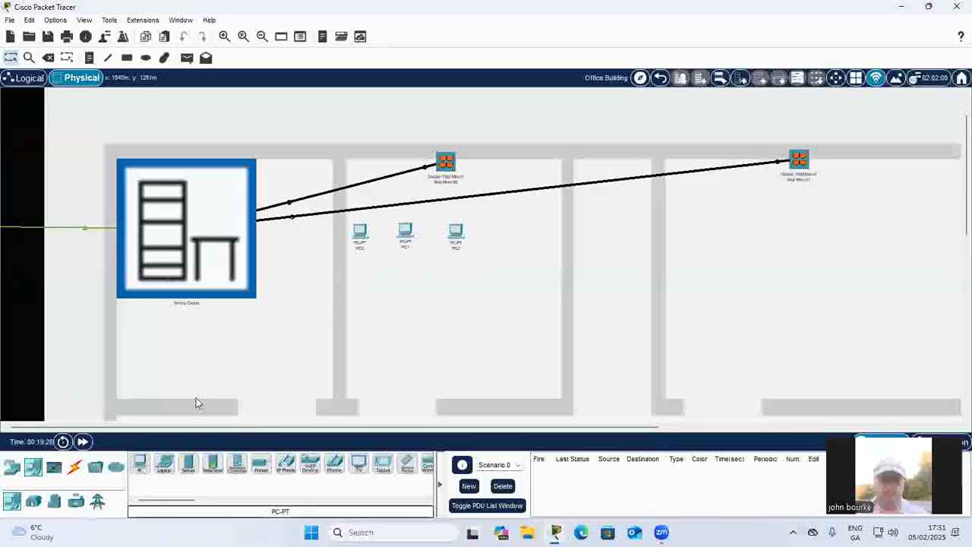
pyautogui.click(139, 464)
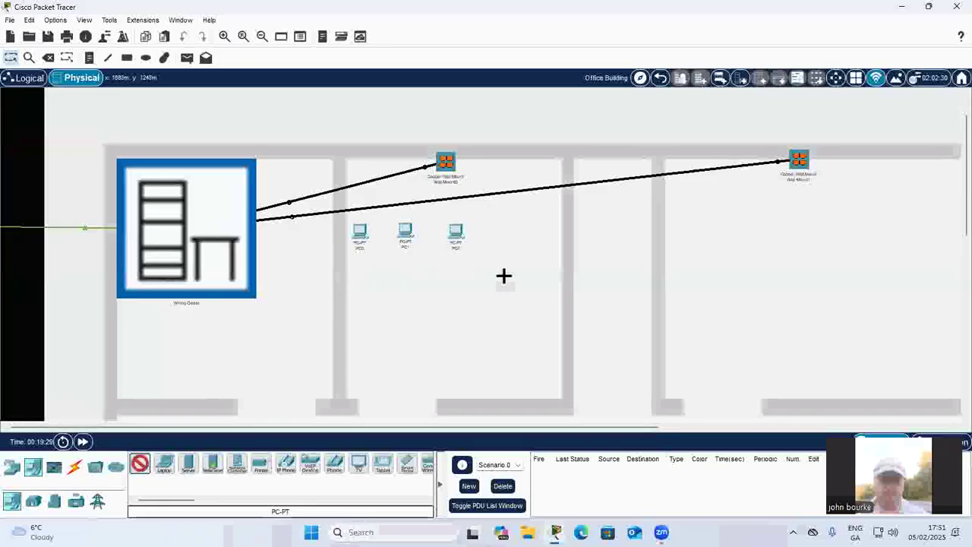
pyautogui.click(496, 233)
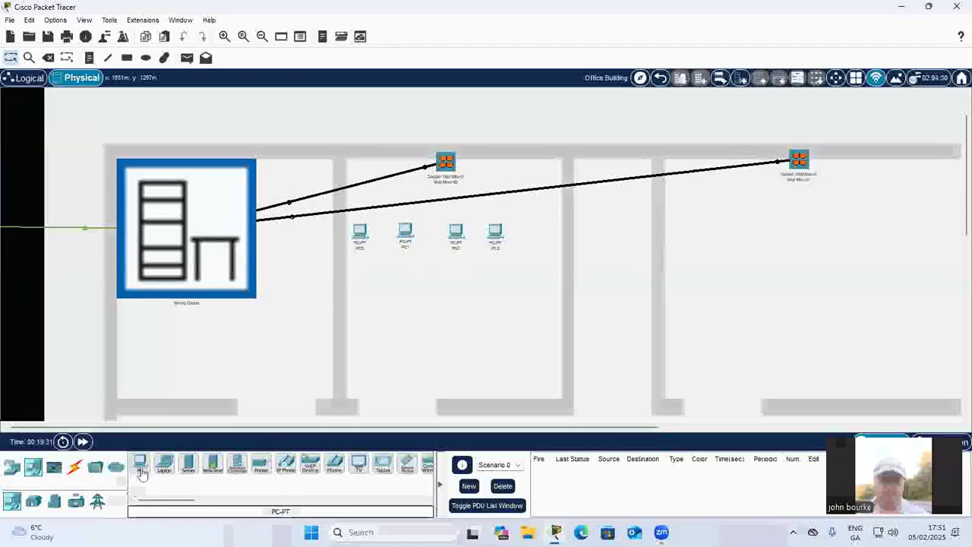
# Run a Copper Straight-Through cable from FastEthernet0 of PC0 to Jack1 of Wall Mount0.
pyautogui.click(74, 466)
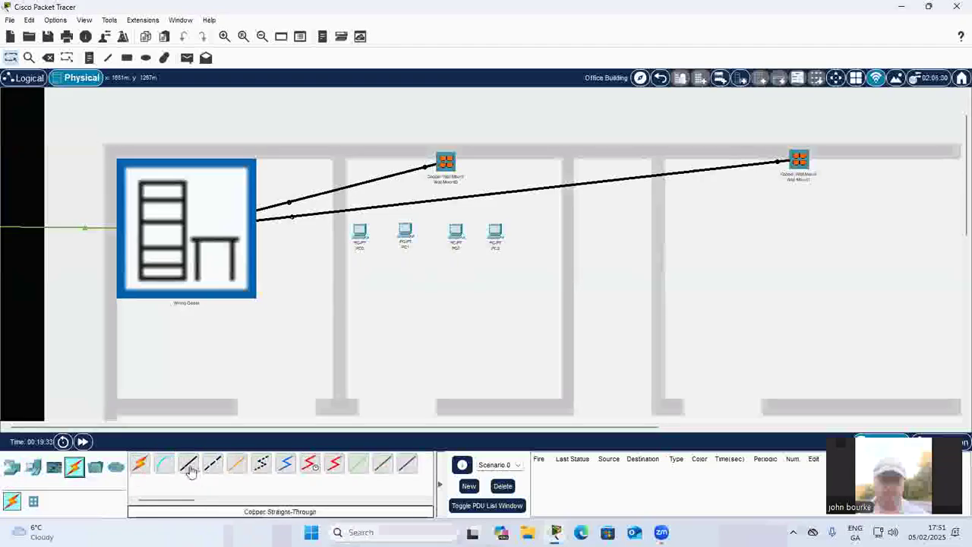
pyautogui.click(190, 464)
pyautogui.click(360, 236)
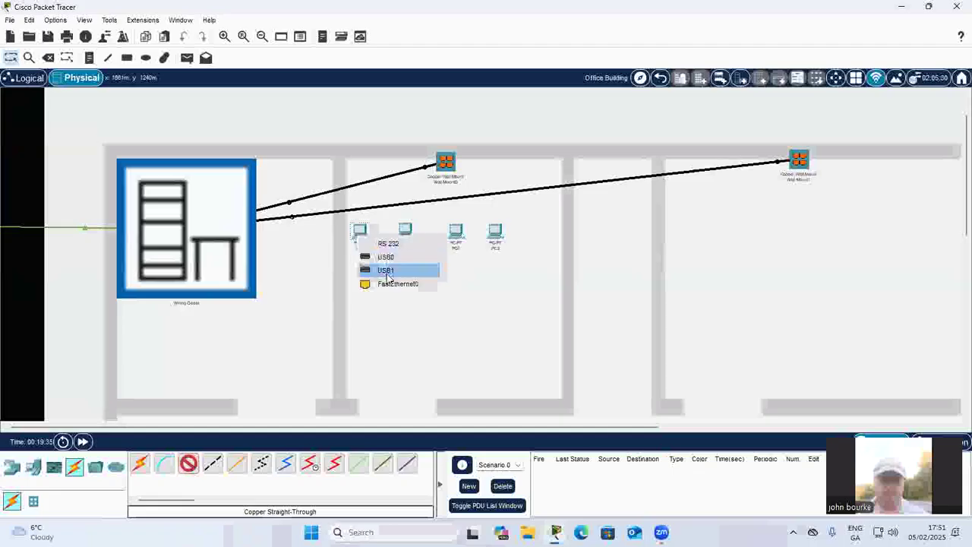
pyautogui.click(395, 283)
pyautogui.click(449, 162)
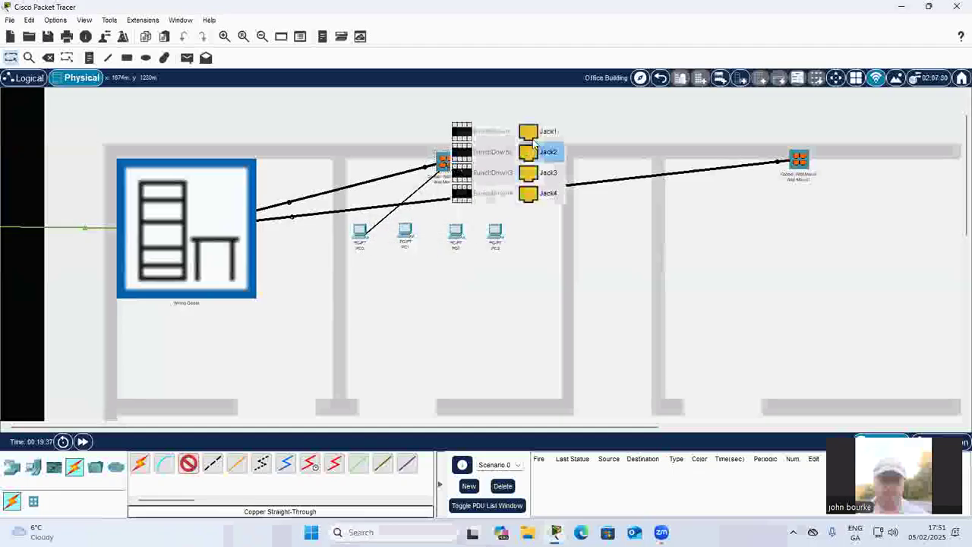
pyautogui.click(541, 133)
# Run a Copper Straight-Through cable from FastEthernet0 of PC1 to Jack2 of Wall Mount0.
pyautogui.click(190, 463)
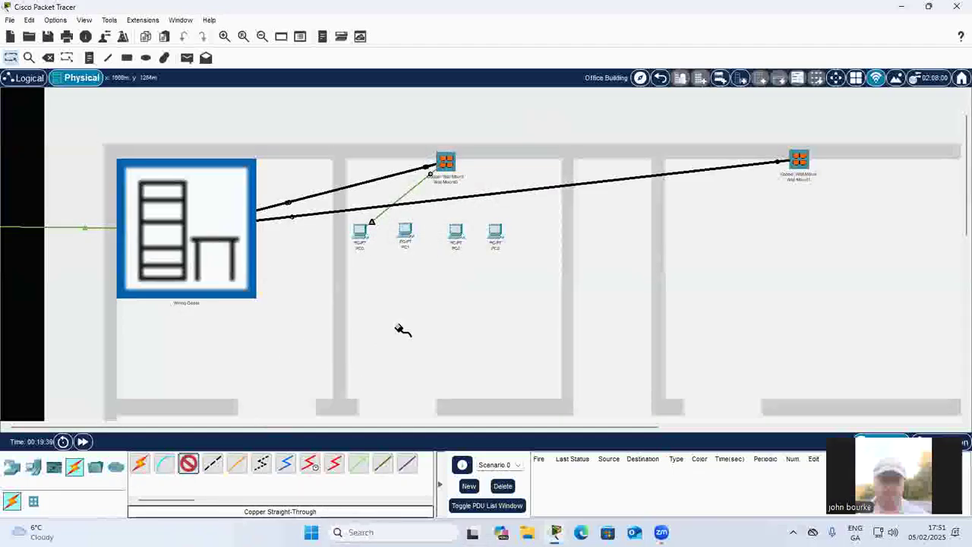
pyautogui.click(405, 232)
pyautogui.click(445, 278)
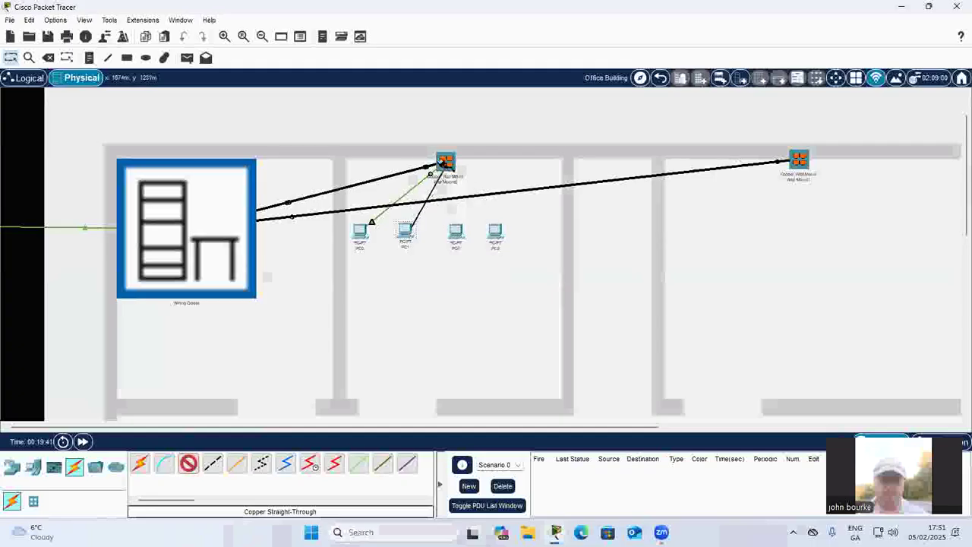
pyautogui.click(446, 162)
pyautogui.click(533, 161)
# Run a Copper Straight-Through cable from FastEthernet0 of PC2 to Jack3 of Wall Mount0.
pyautogui.click(189, 463)
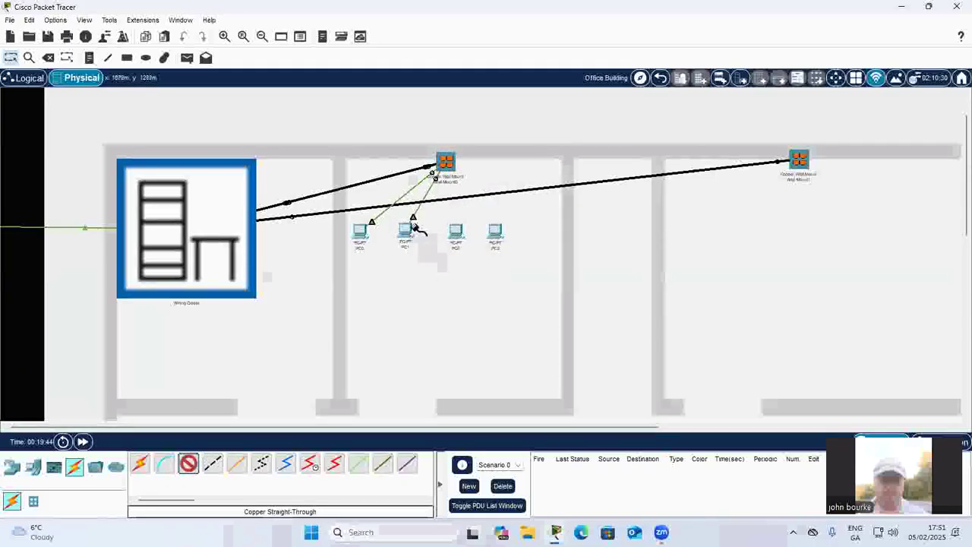
pyautogui.click(456, 232)
pyautogui.click(494, 279)
pyautogui.click(447, 162)
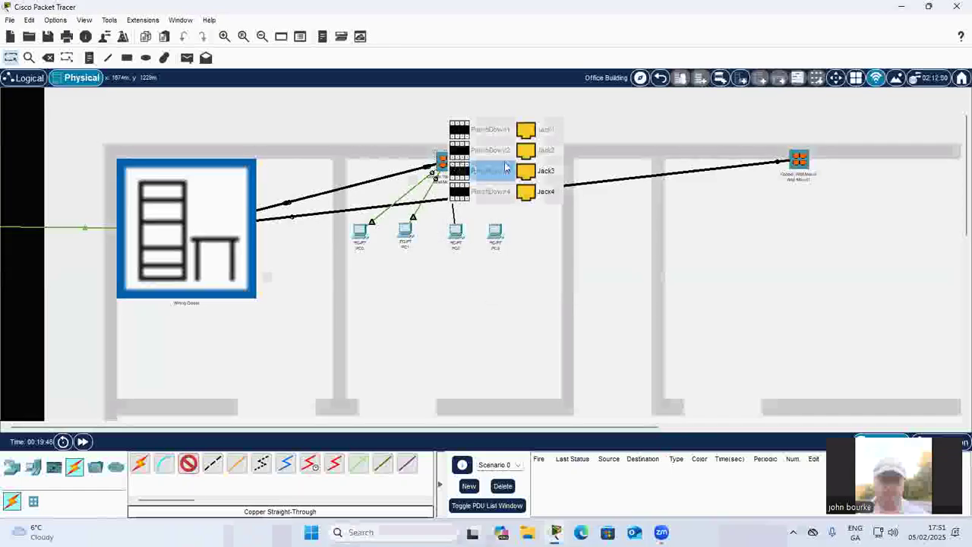
pyautogui.click(532, 168)
# Run a Copper Straight-Through cable from FastEthernet0 of PC3 to Jack4 of Wall Mount0.
pyautogui.click(188, 465)
pyautogui.click(495, 231)
pyautogui.click(539, 276)
pyautogui.click(445, 162)
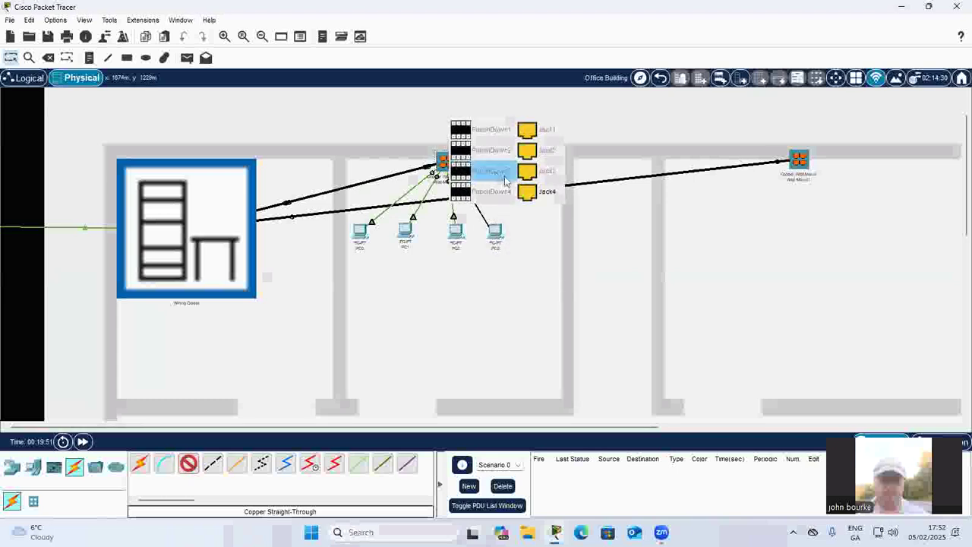
pyautogui.click(544, 191)
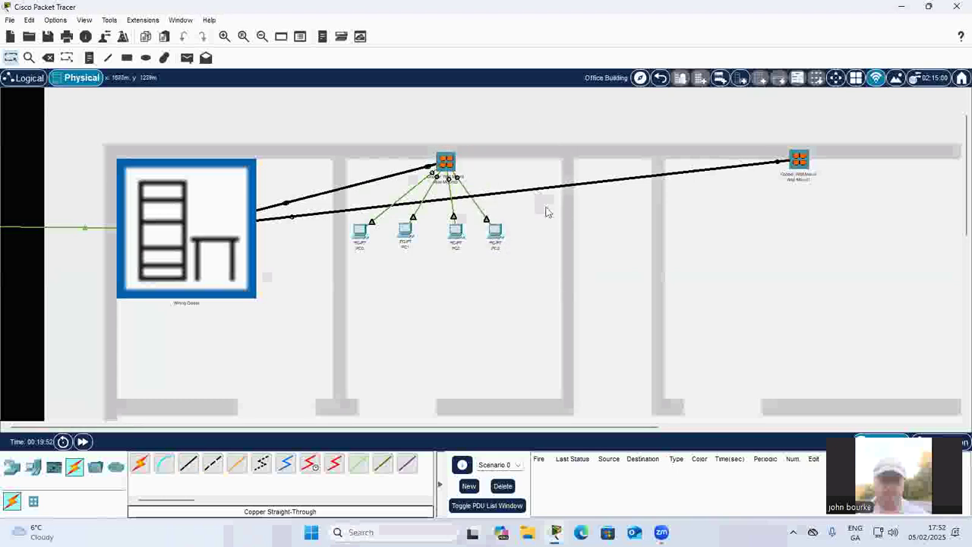
# Set PC0's IP configuration to DHCP, switching to Static and back to repeat the address request.
pyautogui.click(360, 233)
pyautogui.click(409, 107)
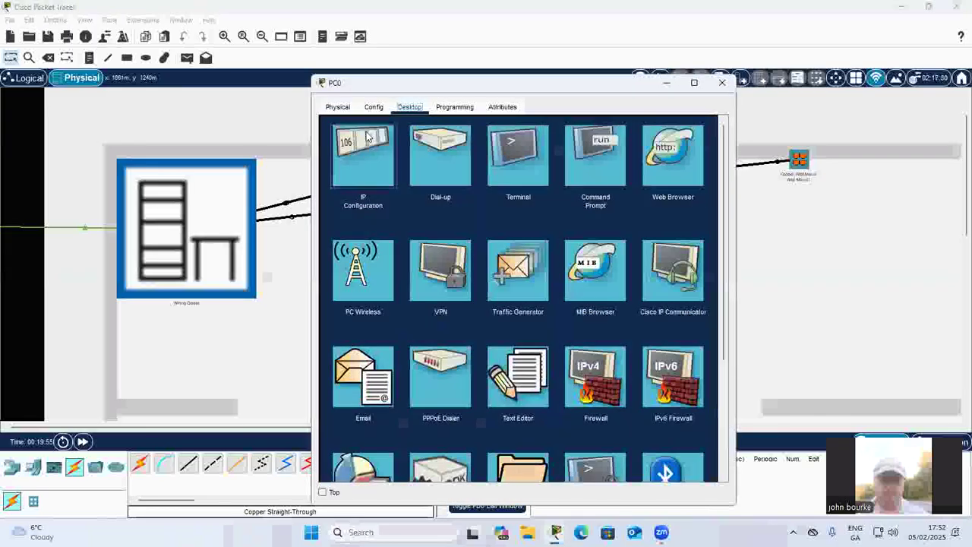
pyautogui.click(337, 154)
pyautogui.click(334, 175)
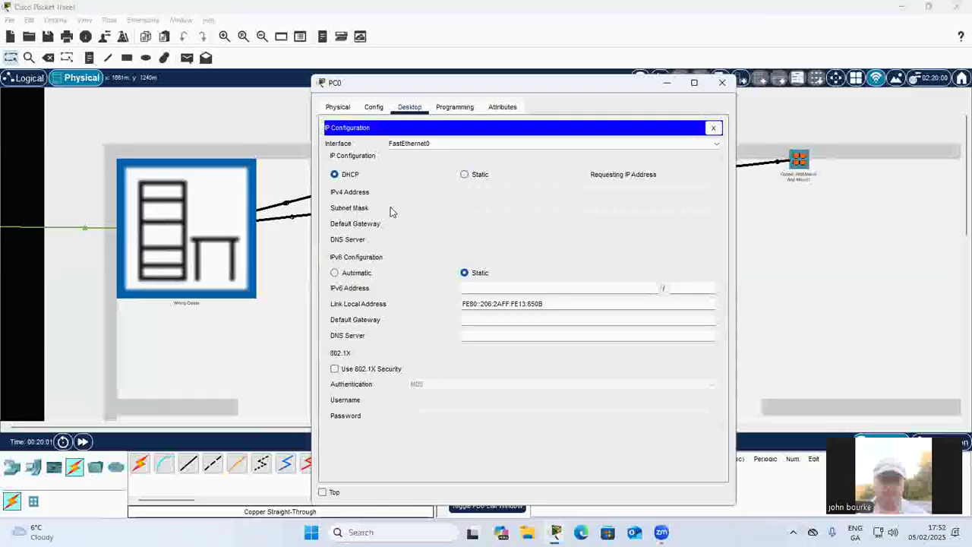
pyautogui.click(465, 175)
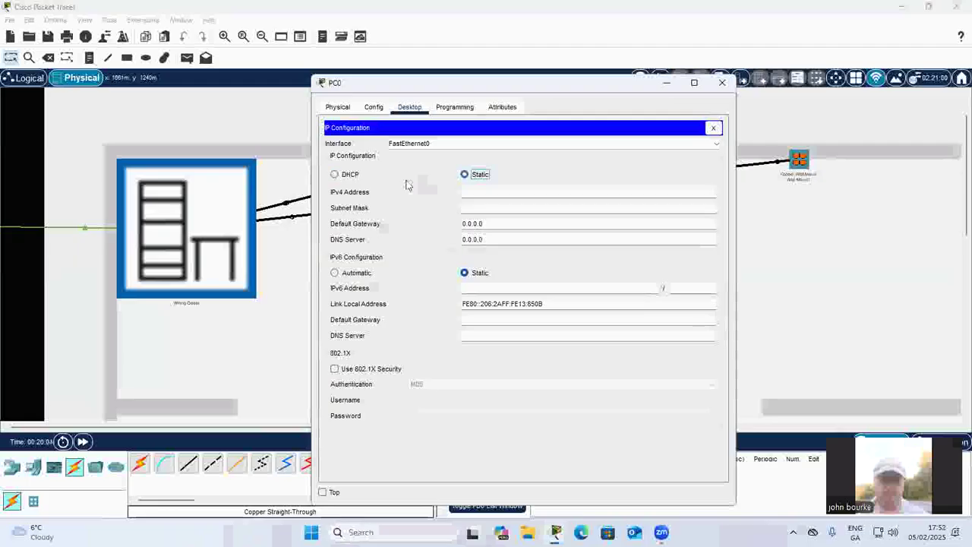
pyautogui.click(334, 174)
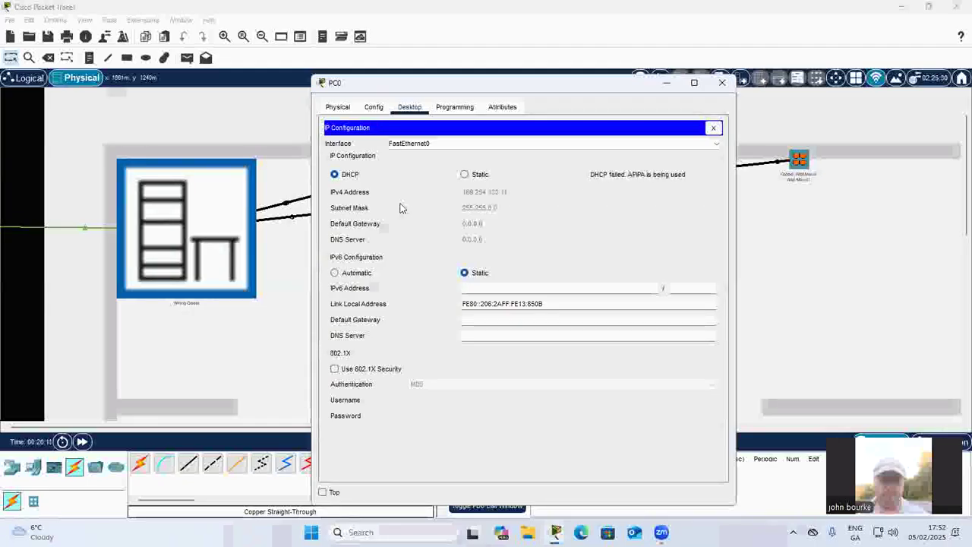
pyautogui.click(464, 176)
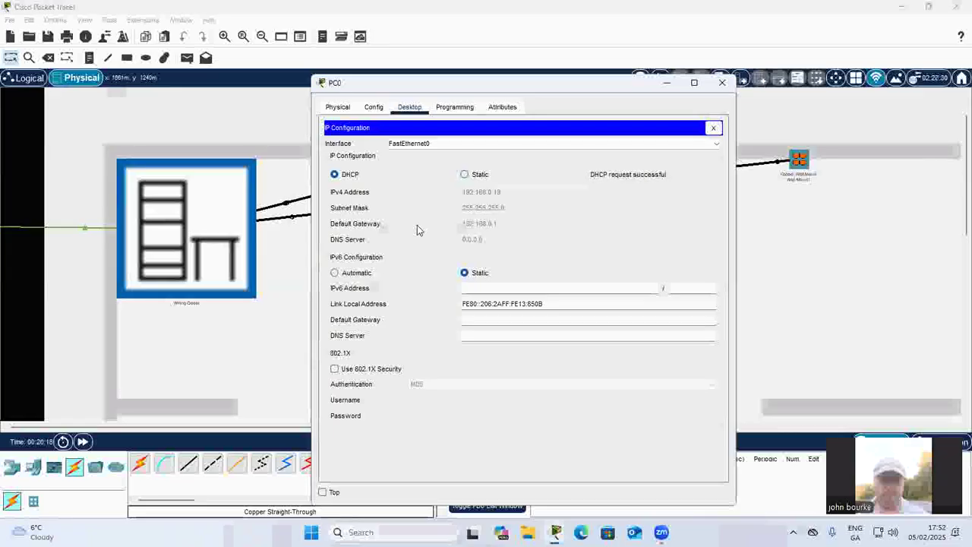
pyautogui.click(721, 86)
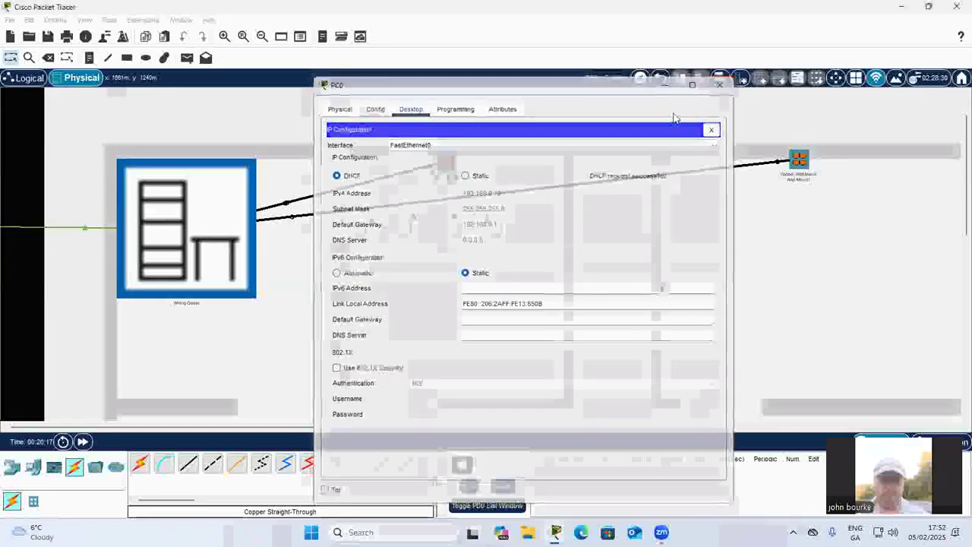
# Set PC1's IP configuration to DHCP and close its device window.
pyautogui.click(407, 236)
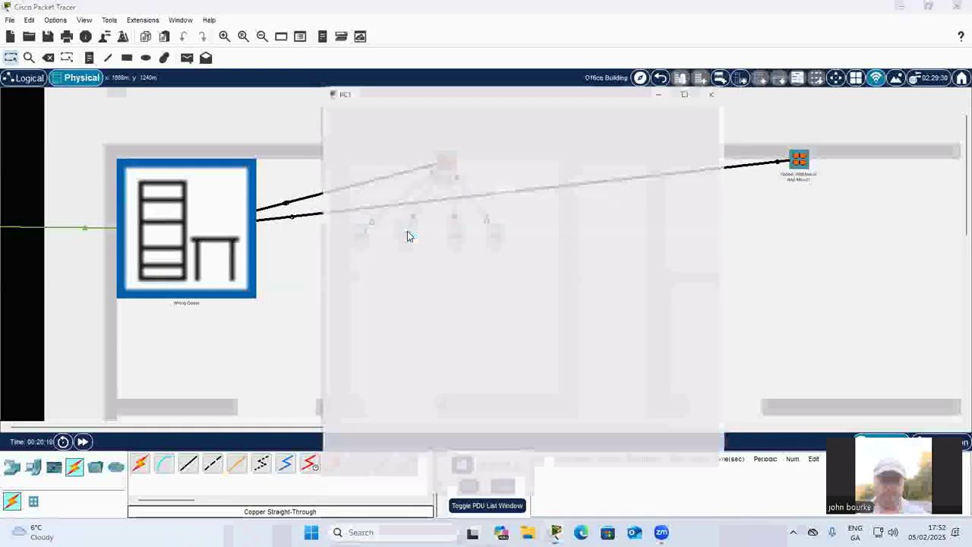
pyautogui.click(409, 107)
pyautogui.click(369, 157)
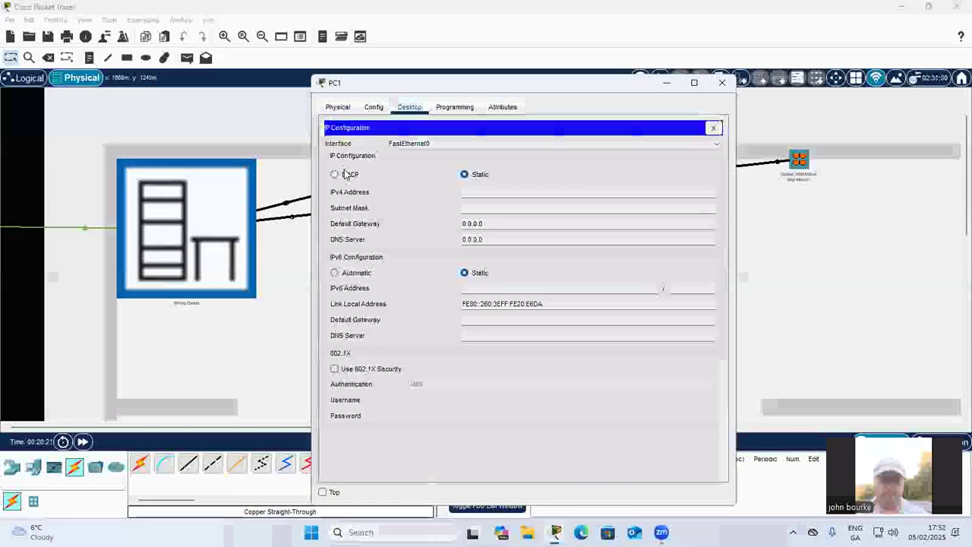
pyautogui.click(335, 174)
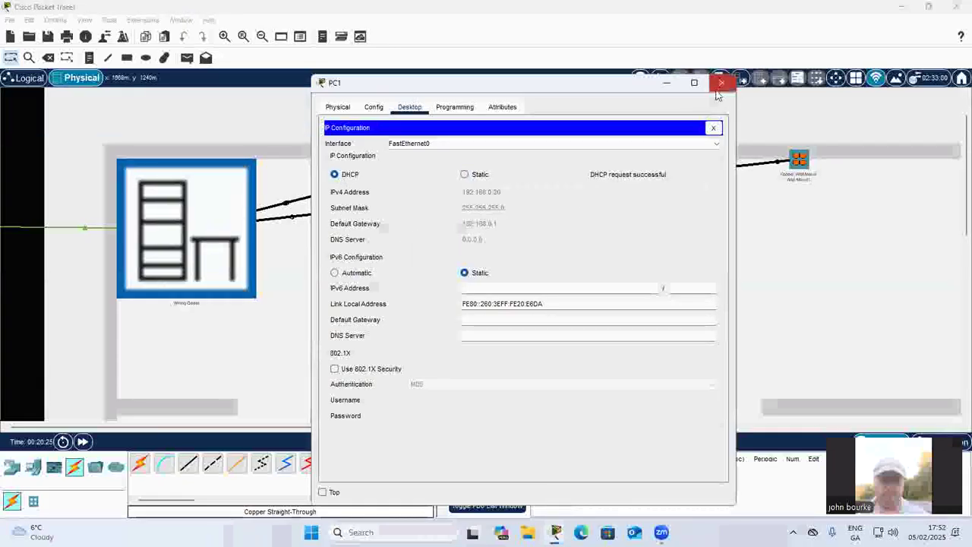
pyautogui.click(719, 85)
# Set PC2's IP configuration to DHCP and close its device window.
pyautogui.click(455, 238)
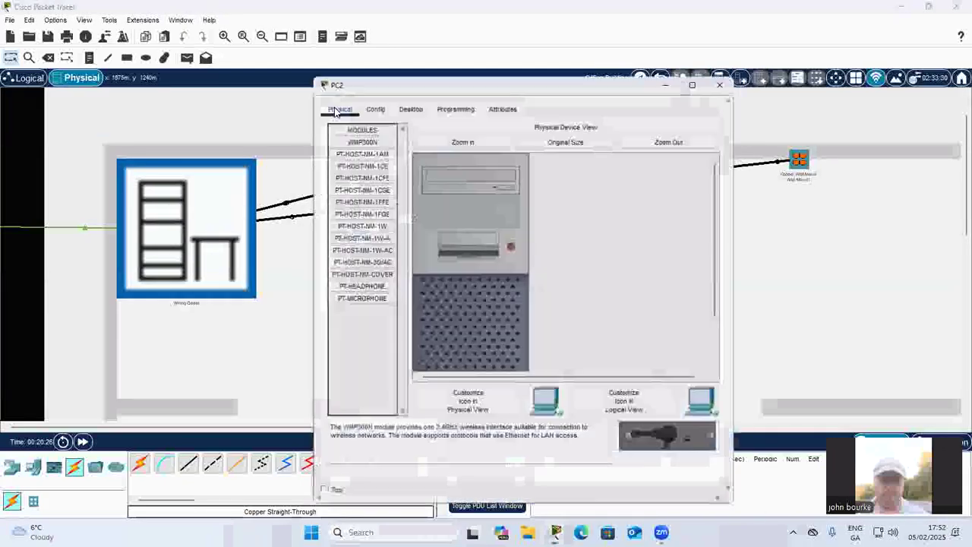
pyautogui.click(409, 106)
pyautogui.click(365, 146)
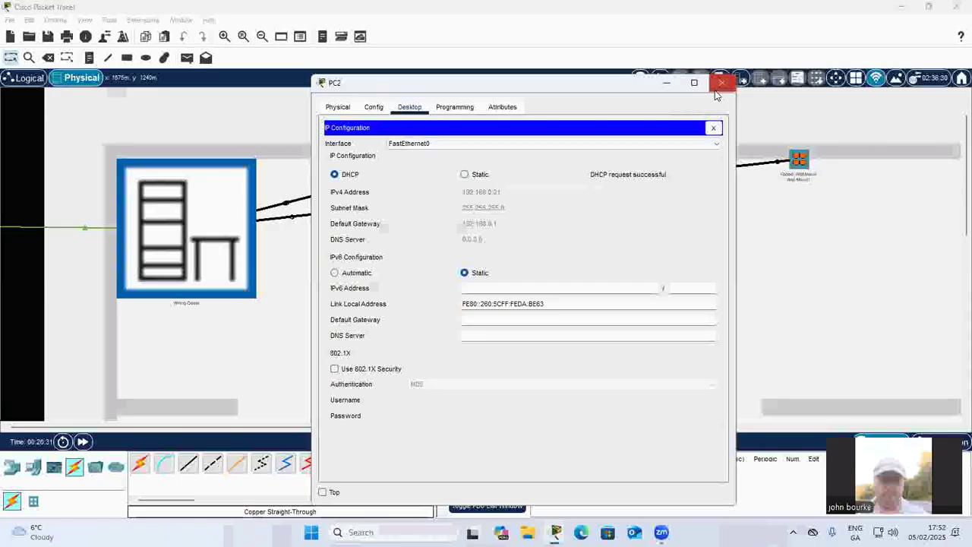
pyautogui.click(720, 84)
# Set PC3's IP configuration to DHCP and close its device window.
pyautogui.click(489, 237)
pyautogui.click(410, 107)
pyautogui.click(357, 168)
pyautogui.click(335, 174)
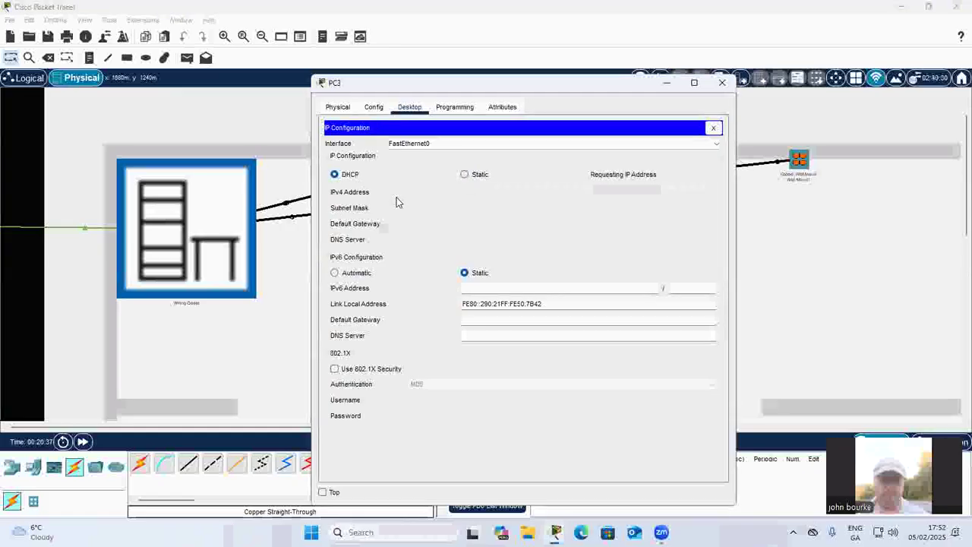
pyautogui.click(723, 83)
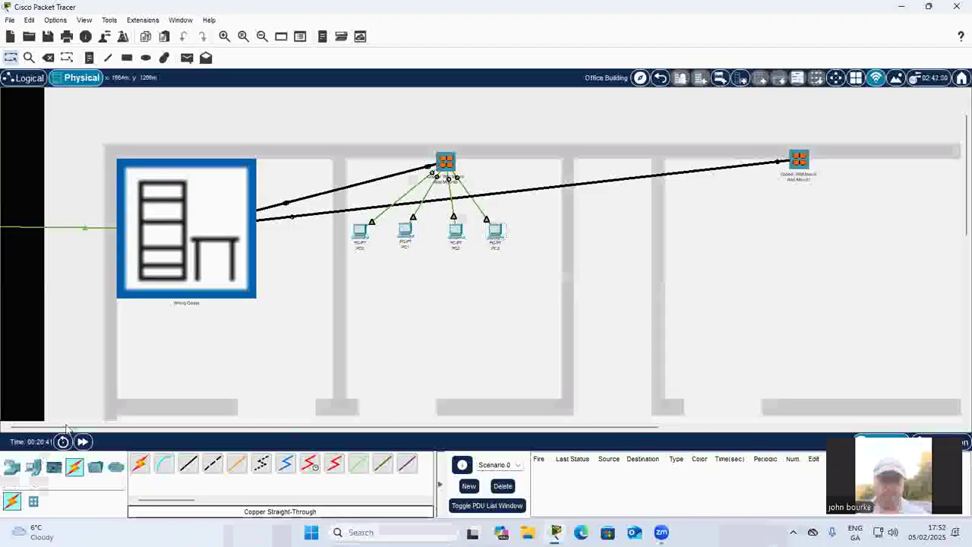
# Place four more PCs in the room below Wall Mount1 and line them up in a row.
pyautogui.click(33, 466)
pyautogui.click(140, 463)
pyautogui.click(700, 220)
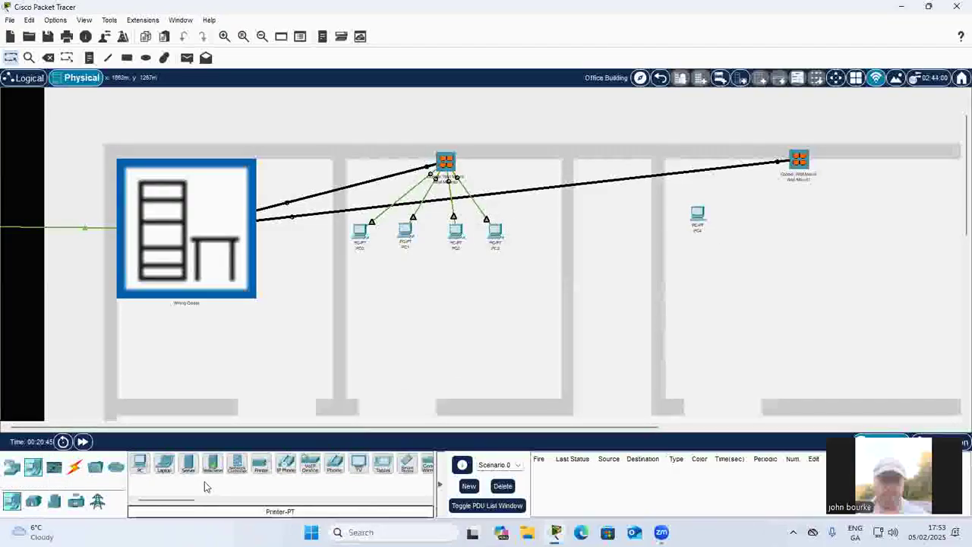
pyautogui.click(138, 465)
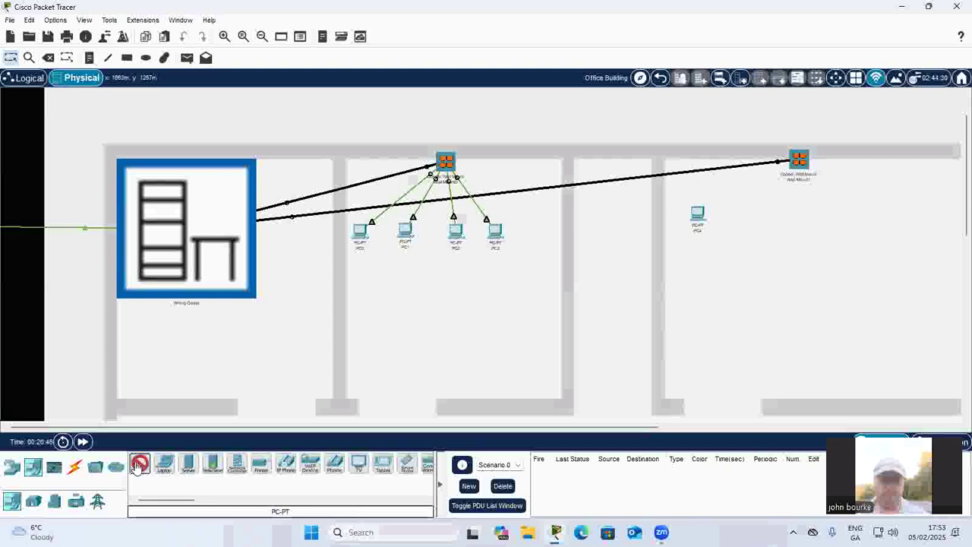
pyautogui.click(752, 216)
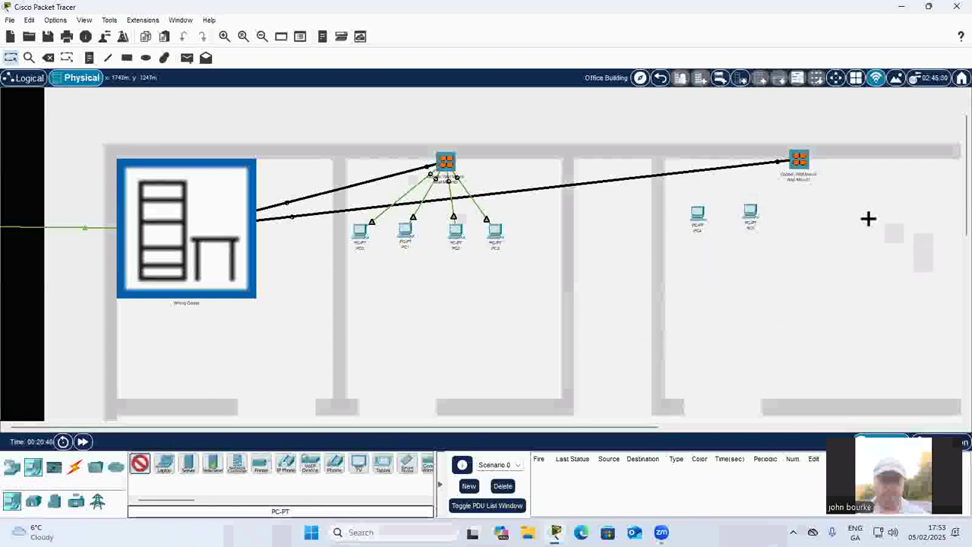
pyautogui.click(794, 212)
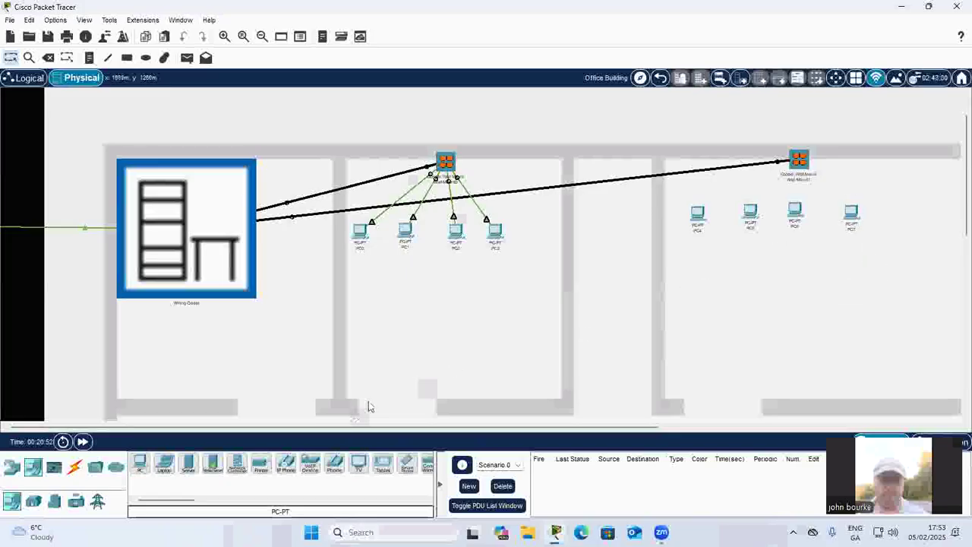
pyautogui.moveTo(750, 214); pyautogui.dragTo(786, 237)
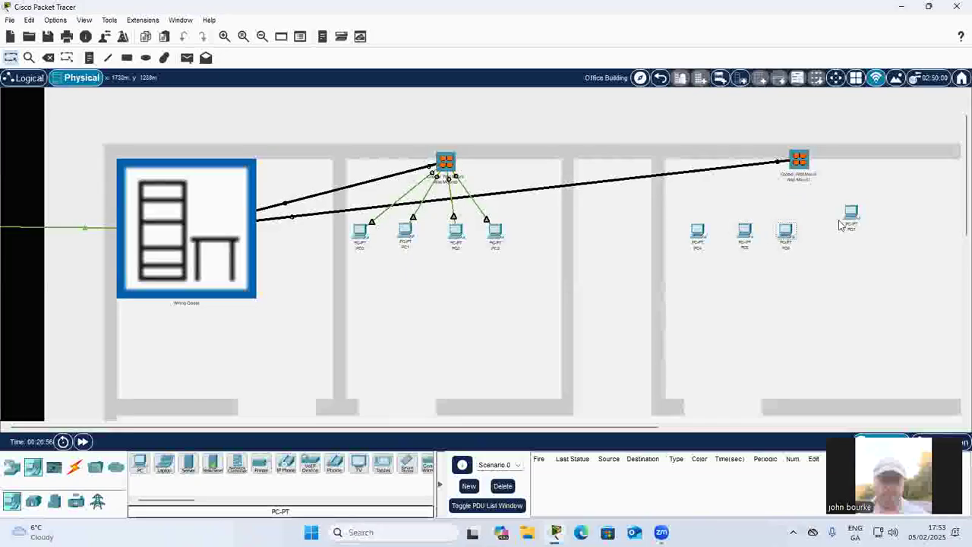
pyautogui.moveTo(851, 222); pyautogui.dragTo(830, 243)
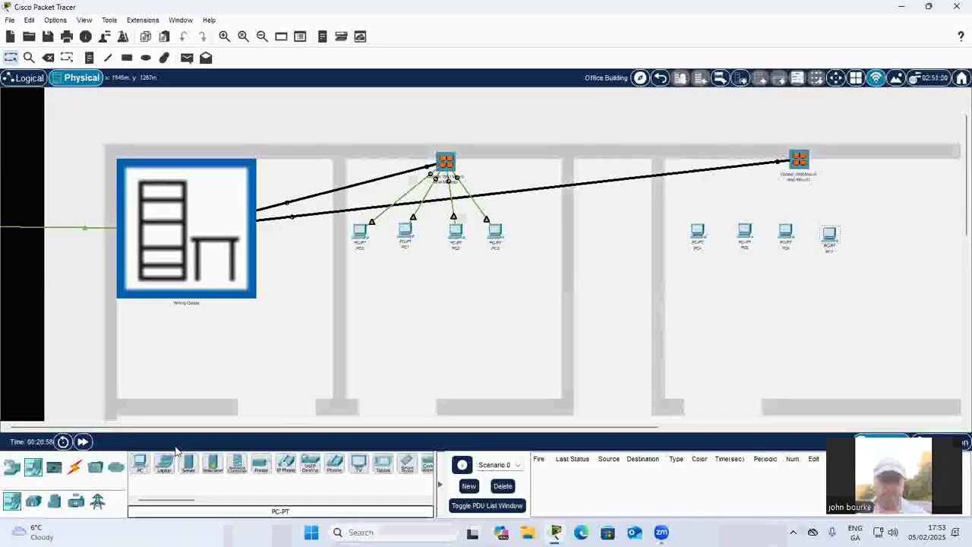
# Connect PC4's FastEthernet0 port to Jack1 of Wall Mount1 with a copper straight-through cable.
pyautogui.click(75, 469)
pyautogui.click(188, 463)
pyautogui.click(697, 236)
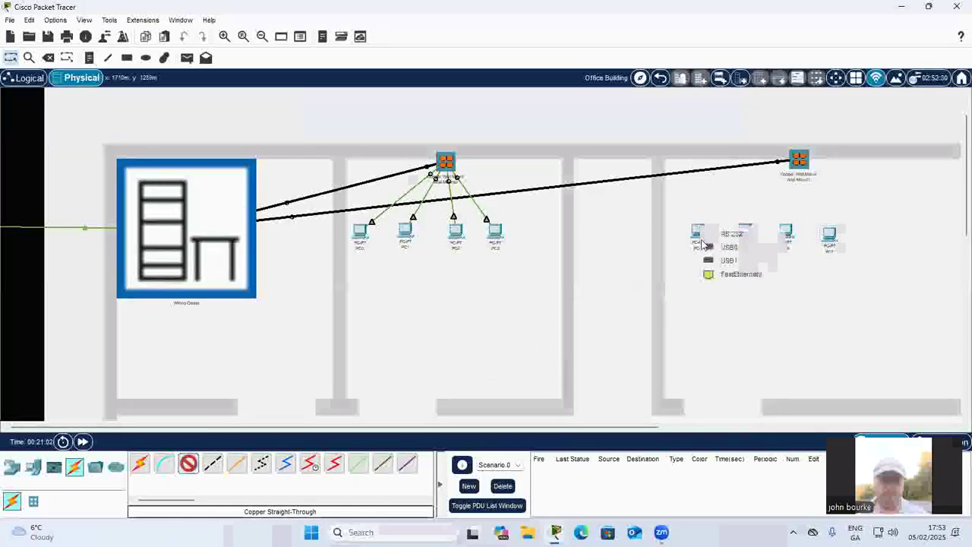
pyautogui.click(720, 274)
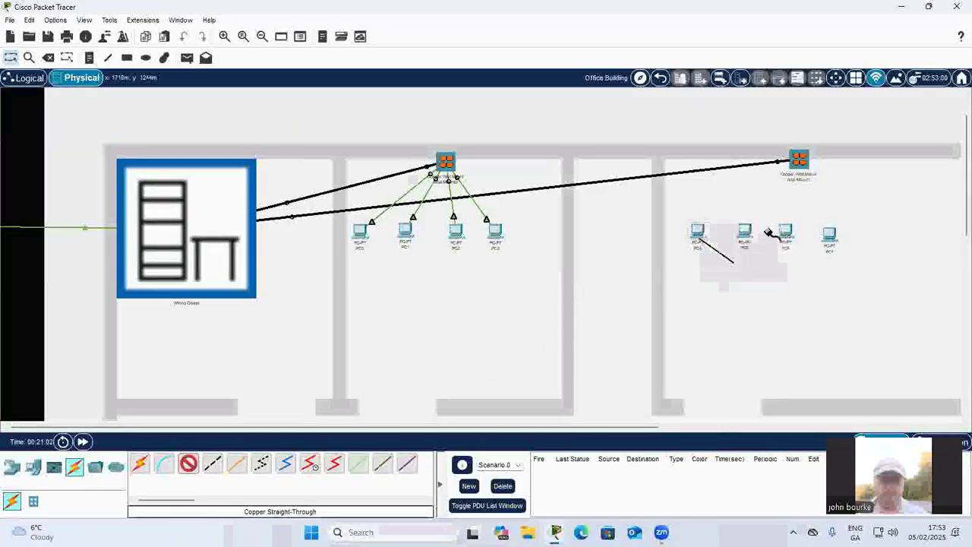
pyautogui.click(798, 159)
pyautogui.click(828, 151)
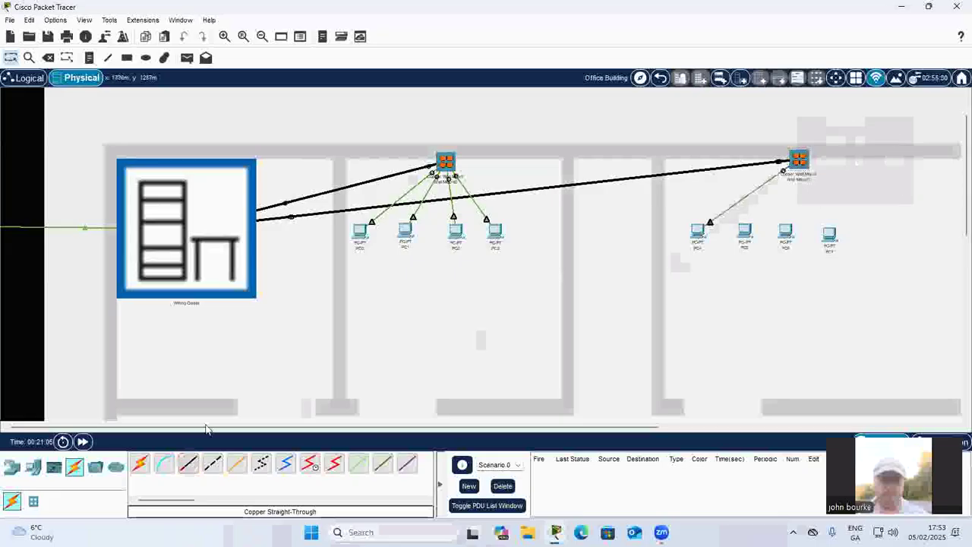
# Connect PC5's FastEthernet0 port to Jack2 of Wall Mount1 with a copper straight-through cable.
pyautogui.click(191, 465)
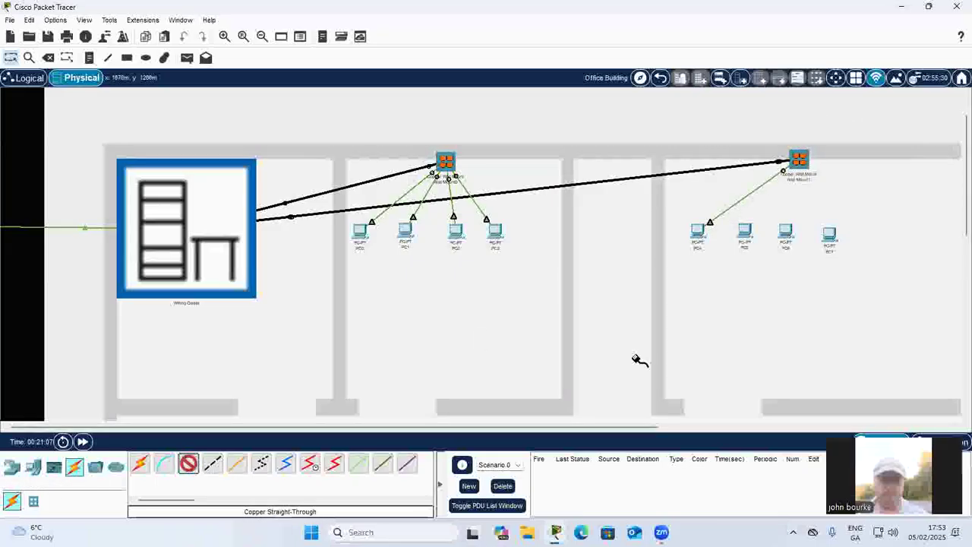
pyautogui.click(745, 232)
pyautogui.click(794, 280)
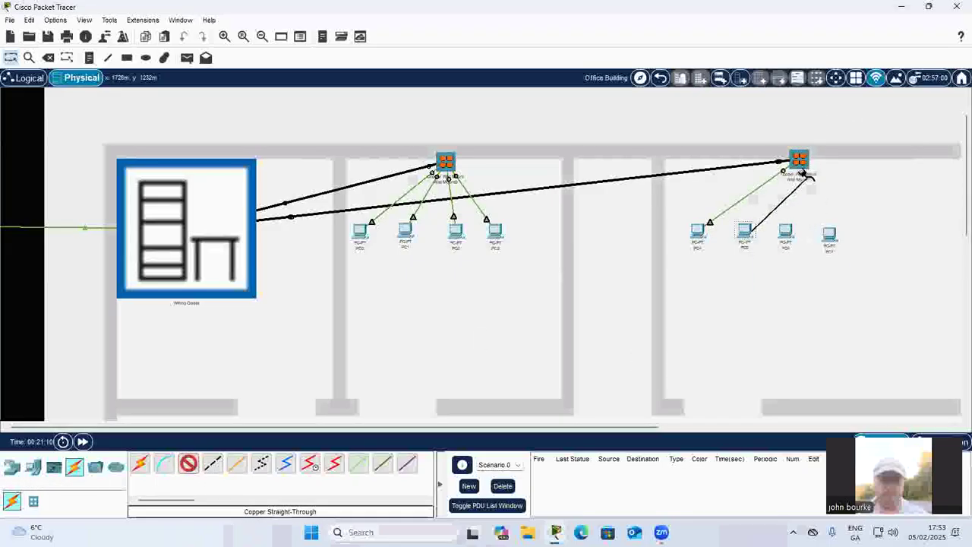
pyautogui.click(798, 159)
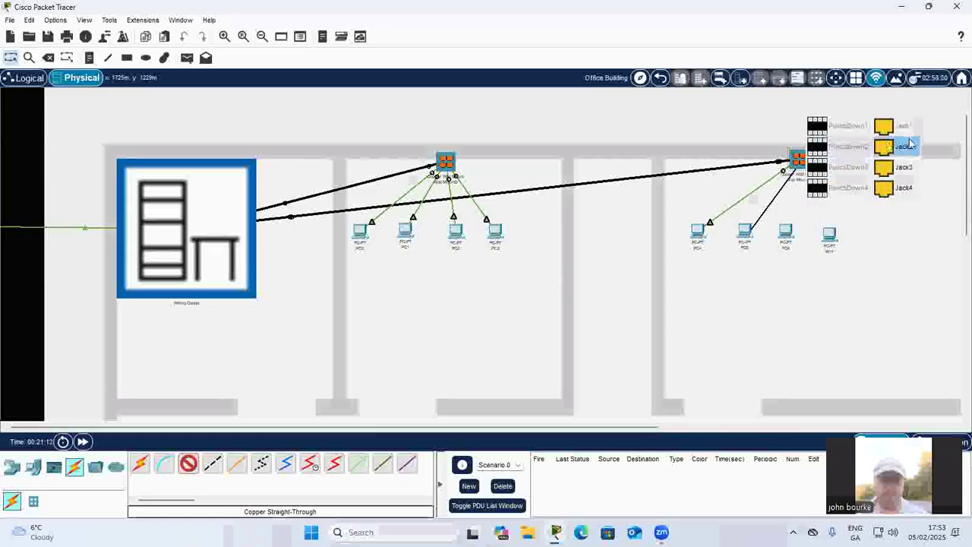
pyautogui.click(831, 152)
# Connect PC6's FastEthernet0 port to Jack3 of Wall Mount1 with a copper straight-through cable.
pyautogui.click(189, 465)
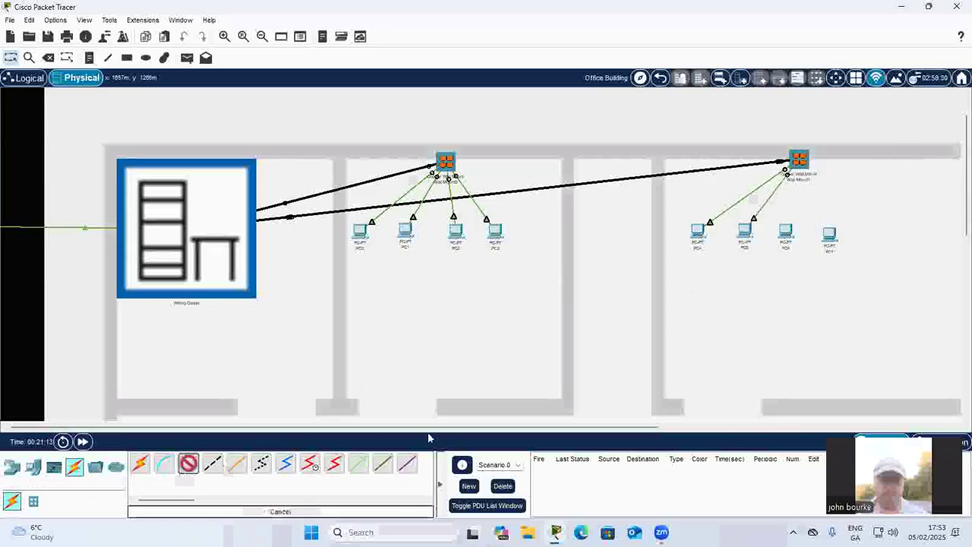
pyautogui.click(792, 231)
pyautogui.click(818, 278)
pyautogui.click(799, 160)
pyautogui.click(904, 168)
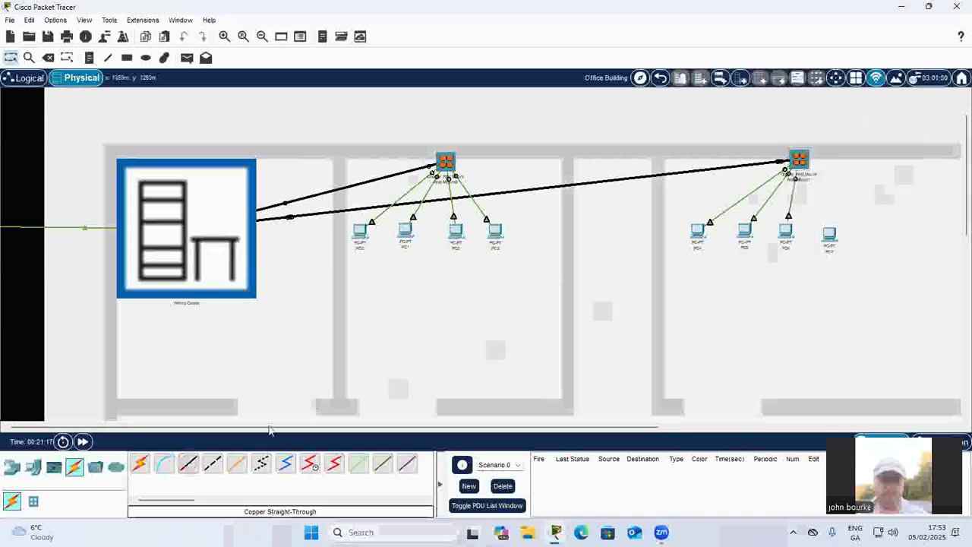
# Connect PC7's FastEthernet0 port to Jack4 of Wall Mount1 with a copper straight-through cable.
pyautogui.click(188, 465)
pyautogui.click(833, 234)
pyautogui.click(859, 281)
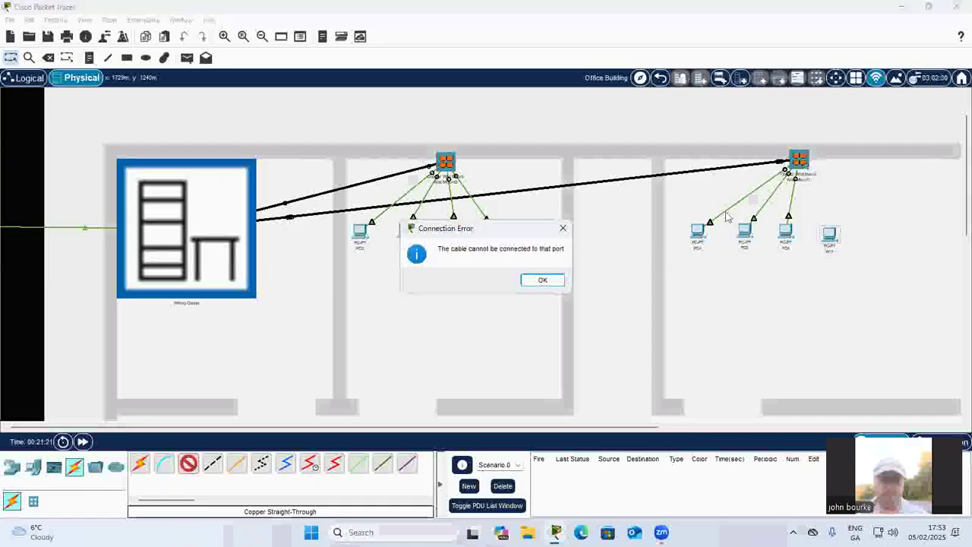
pyautogui.press('Return')
pyautogui.click(832, 234)
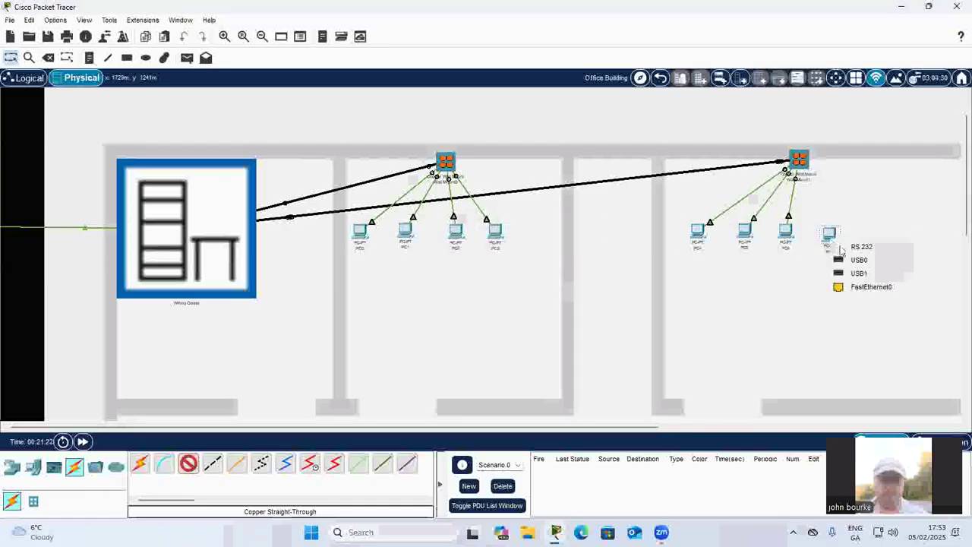
pyautogui.click(858, 284)
pyautogui.click(801, 162)
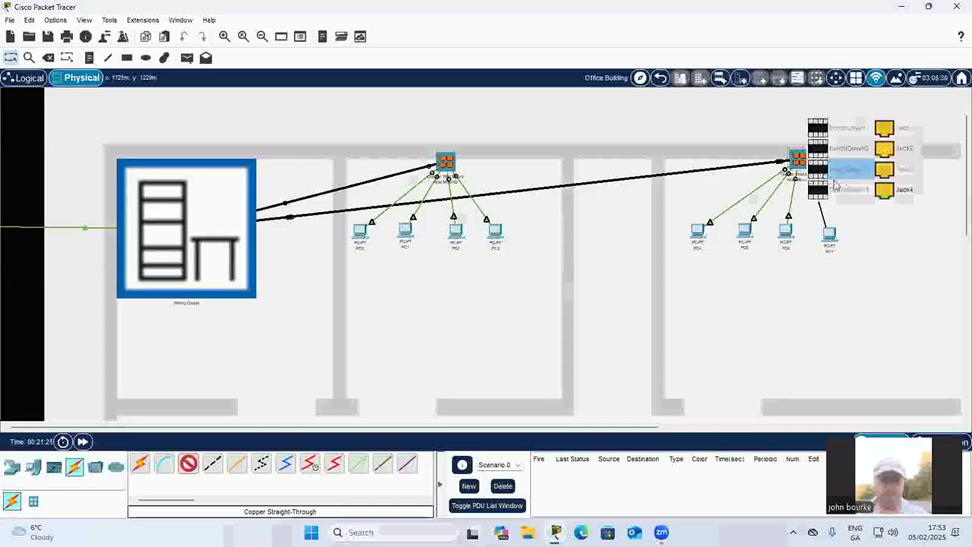
pyautogui.click(887, 191)
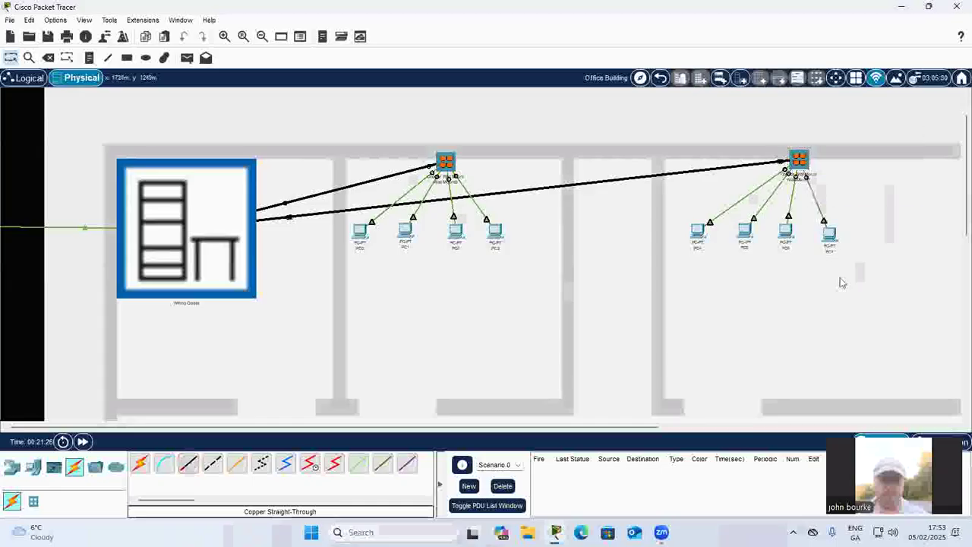
# Set PC4's IP configuration to DHCP, request the address again, and close its device window.
pyautogui.click(698, 231)
pyautogui.click(409, 106)
pyautogui.click(350, 150)
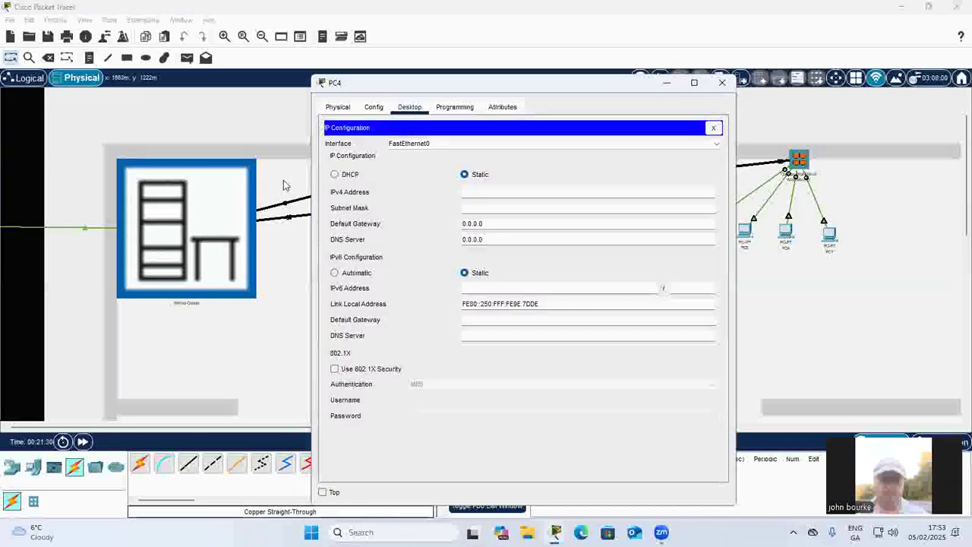
pyautogui.click(335, 175)
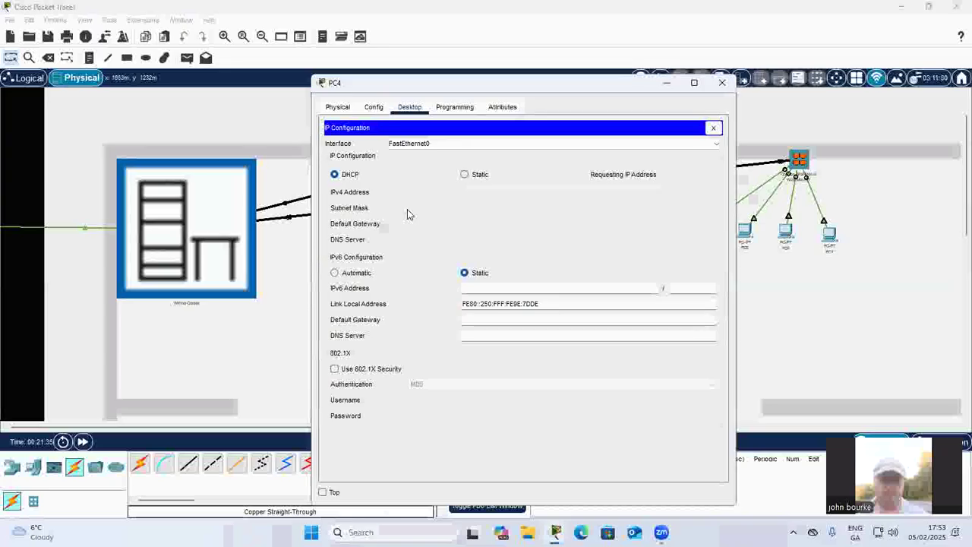
pyautogui.click(464, 174)
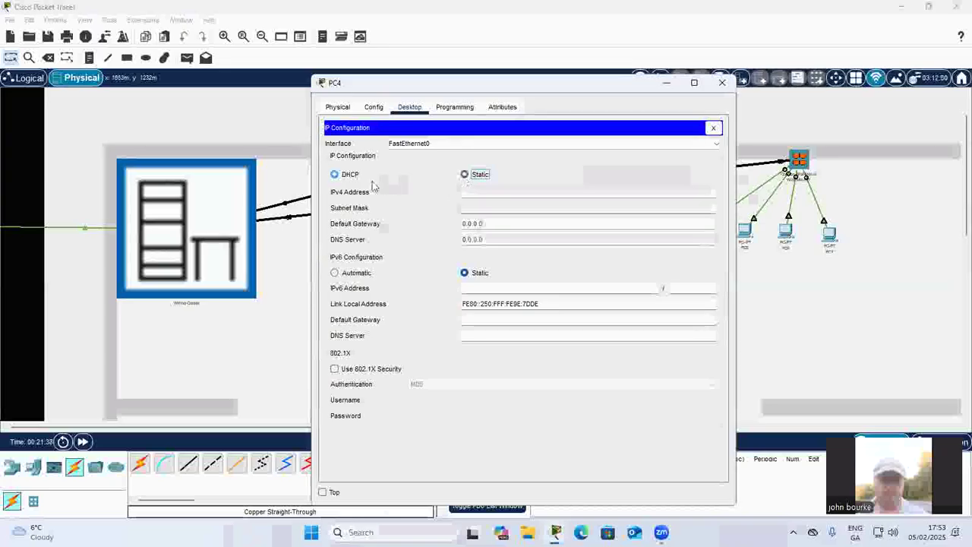
pyautogui.click(335, 174)
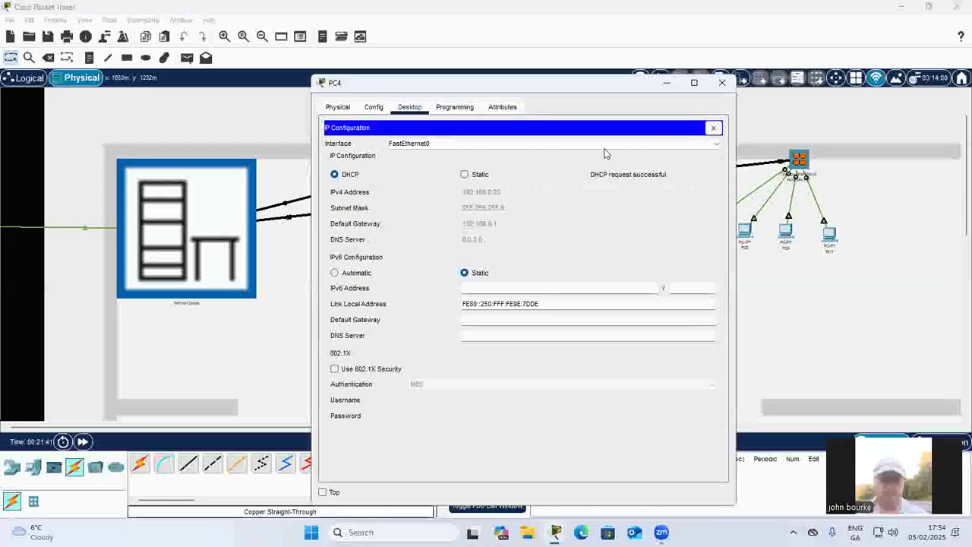
pyautogui.click(721, 83)
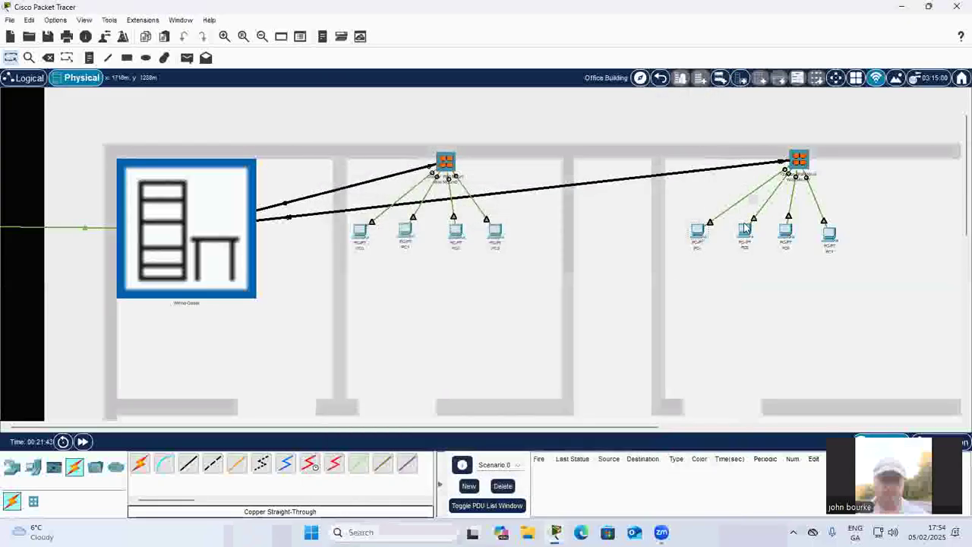
# Set PC5's IP configuration to DHCP and close its device window.
pyautogui.click(745, 228)
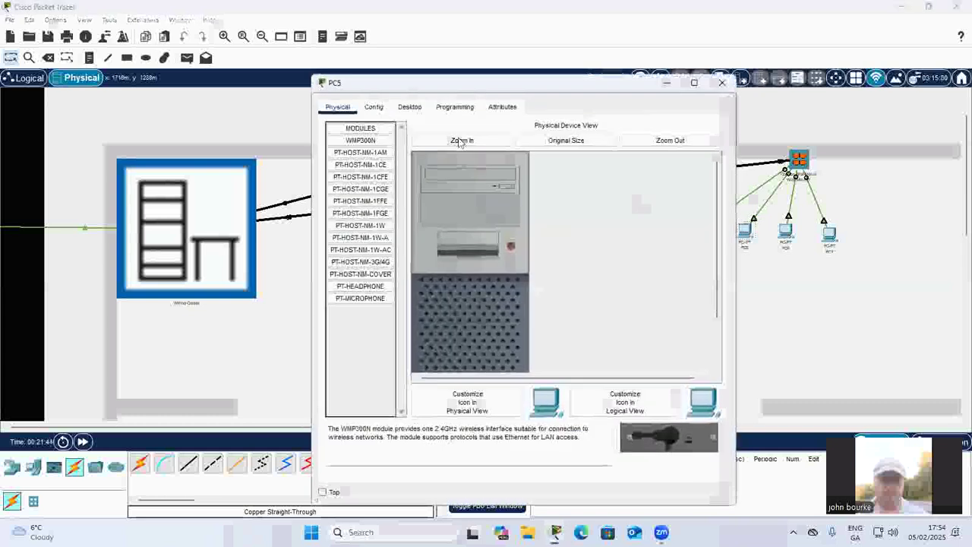
pyautogui.click(409, 106)
pyautogui.click(363, 156)
pyautogui.click(335, 174)
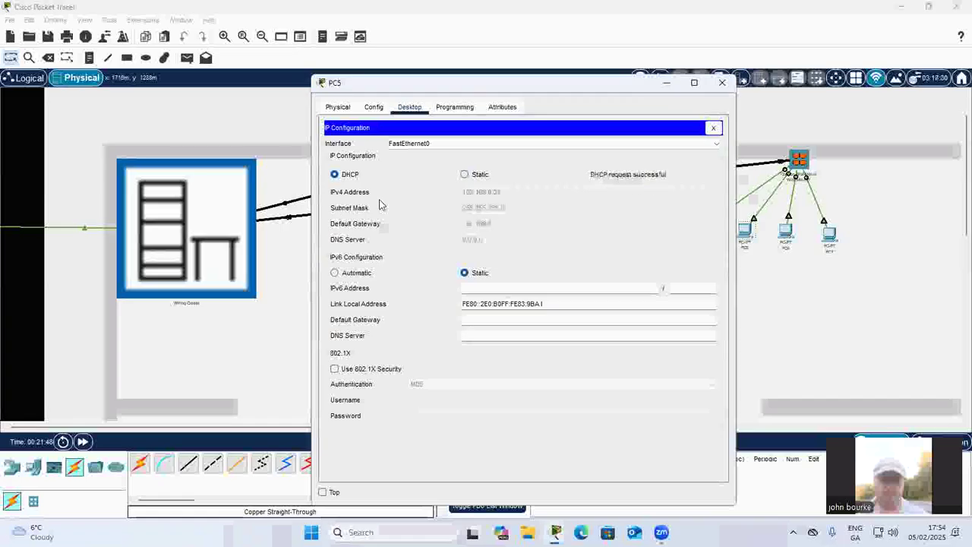
pyautogui.click(721, 83)
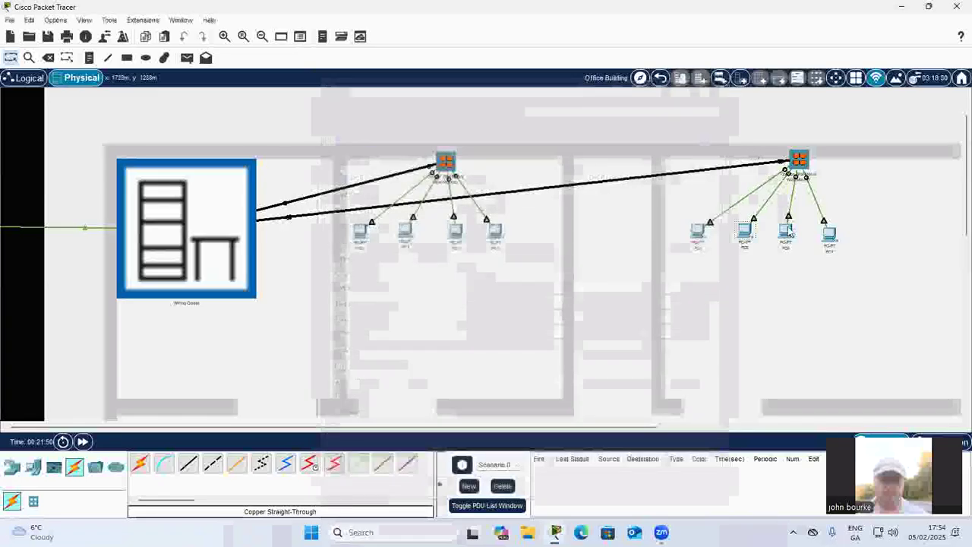
# Set PC6's IP configuration to DHCP and close its device window.
pyautogui.click(787, 228)
pyautogui.click(409, 107)
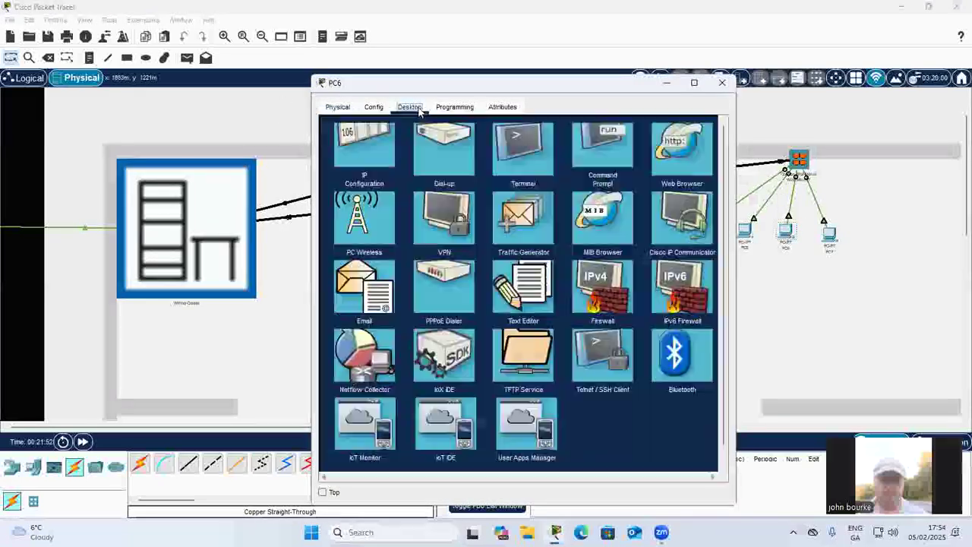
pyautogui.click(339, 155)
pyautogui.click(335, 175)
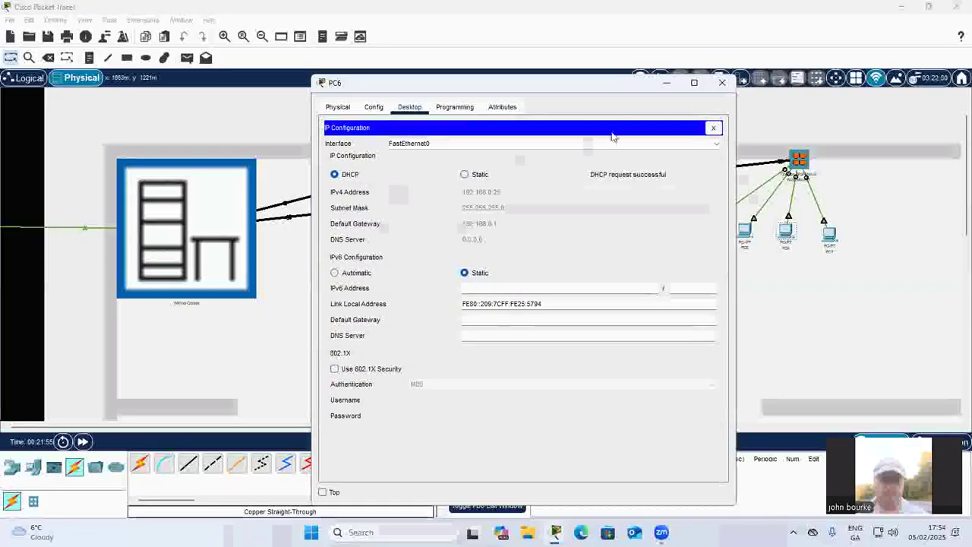
pyautogui.click(722, 85)
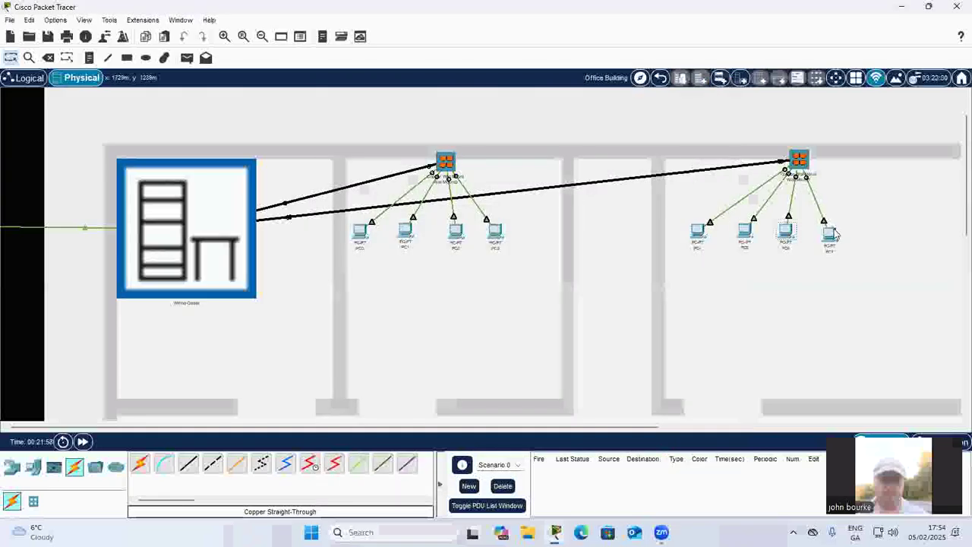
# Set PC7's IP configuration to DHCP and close its device window.
pyautogui.click(828, 232)
pyautogui.click(410, 107)
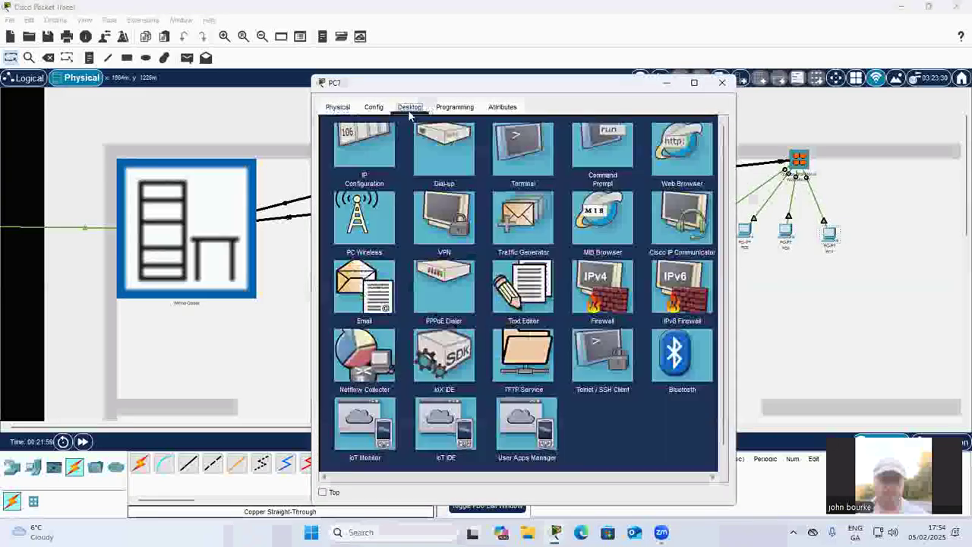
pyautogui.click(333, 171)
pyautogui.click(335, 175)
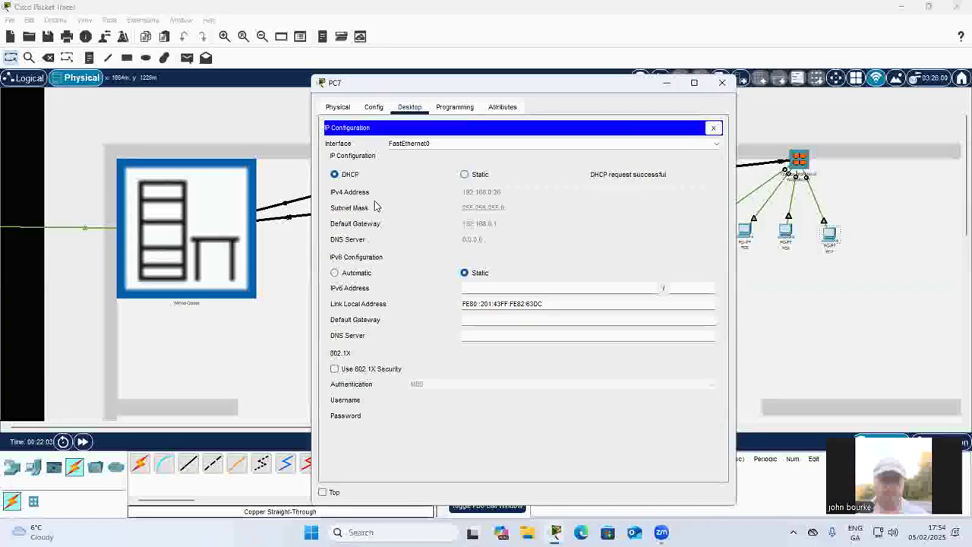
pyautogui.click(722, 84)
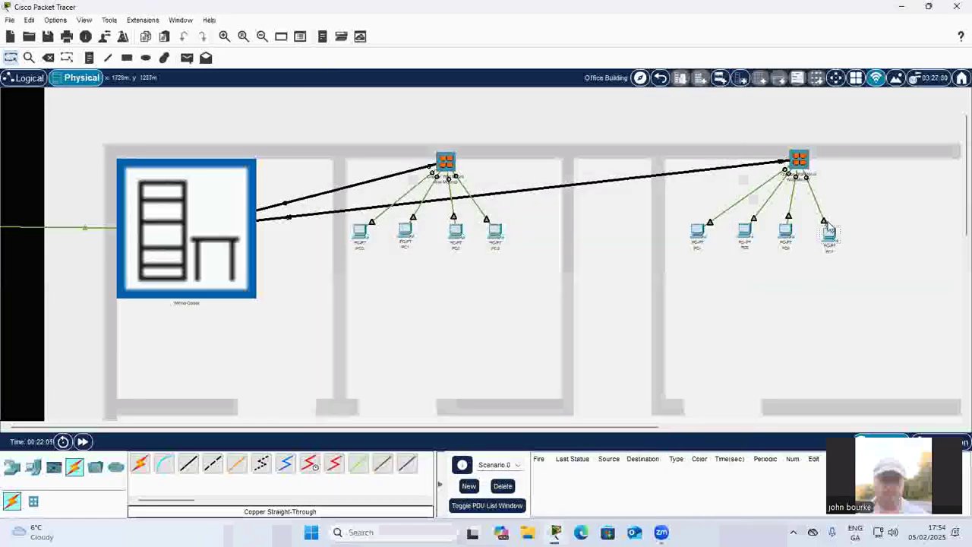
# Ping 192.168.0.6 from PC0's command prompt, exit the prompt and close the device window.
pyautogui.click(359, 235)
pyautogui.click(594, 154)
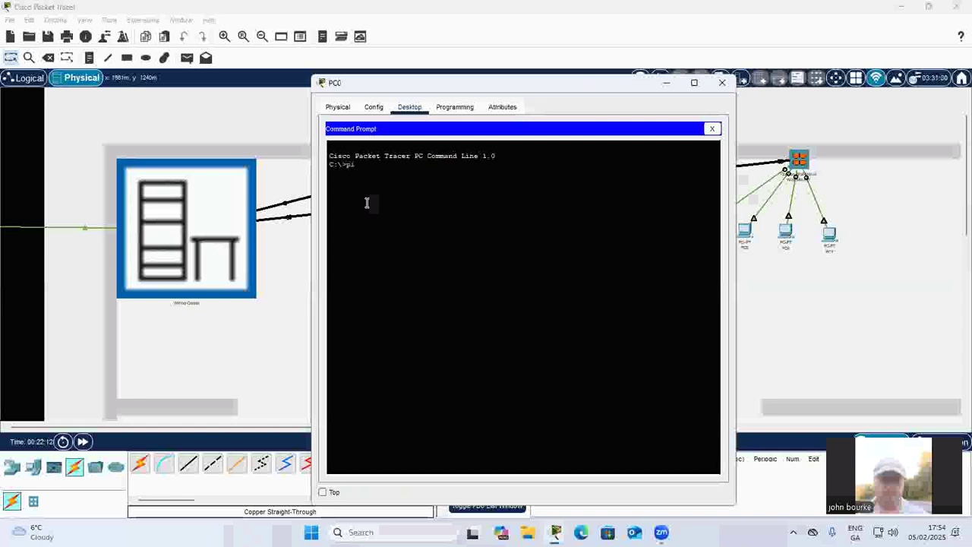
pyautogui.write('ping 19')
pyautogui.write('2.168.0.6')
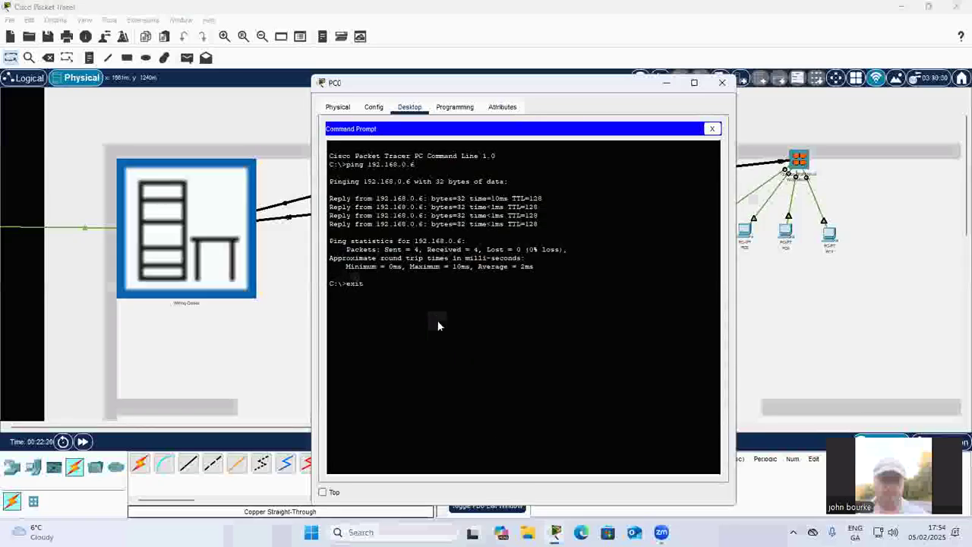
pyautogui.press('Return')
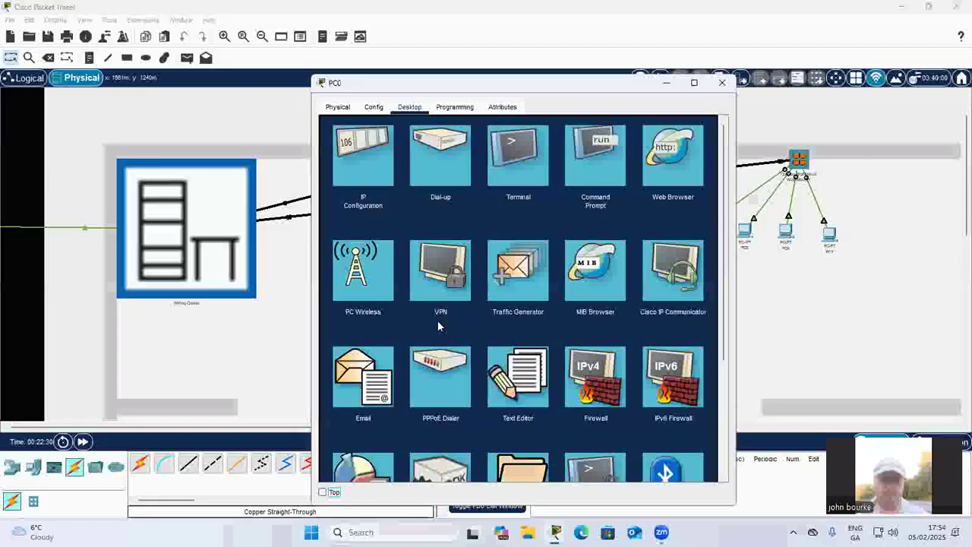
pyautogui.click(723, 90)
# Return to Waterford City, add a new office building and place it below the Data Centre.
pyautogui.click(661, 85)
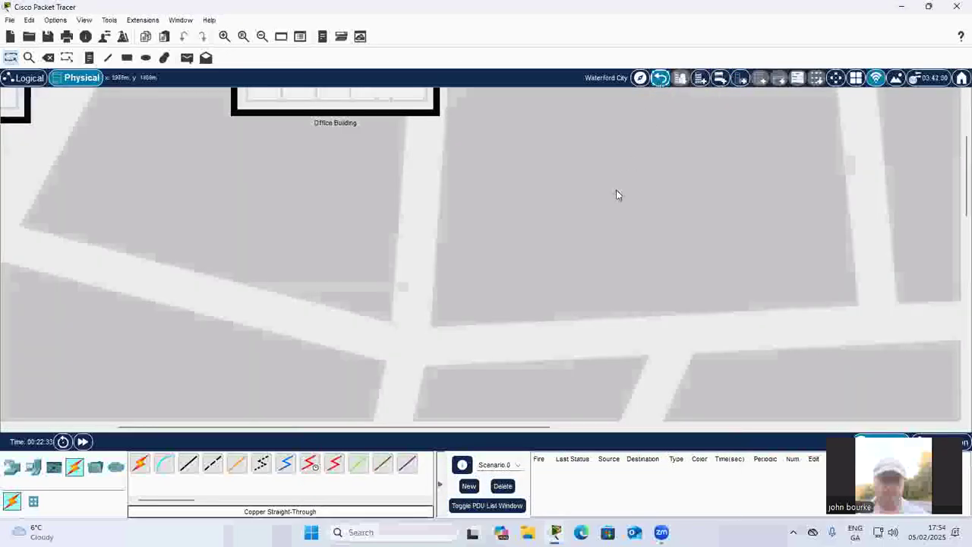
pyautogui.scroll(3, 616, 196)
pyautogui.moveTo(303, 430); pyautogui.dragTo(169, 417)
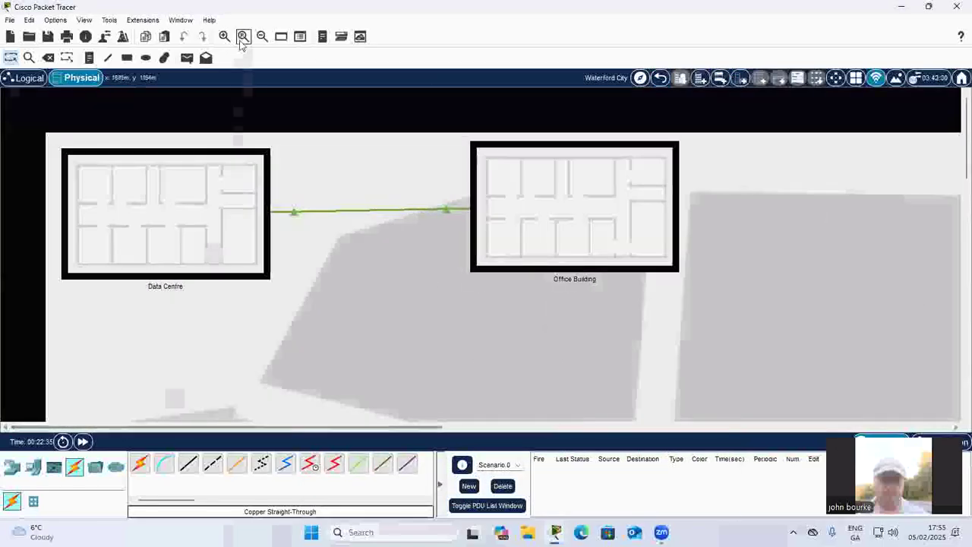
pyautogui.click(262, 36)
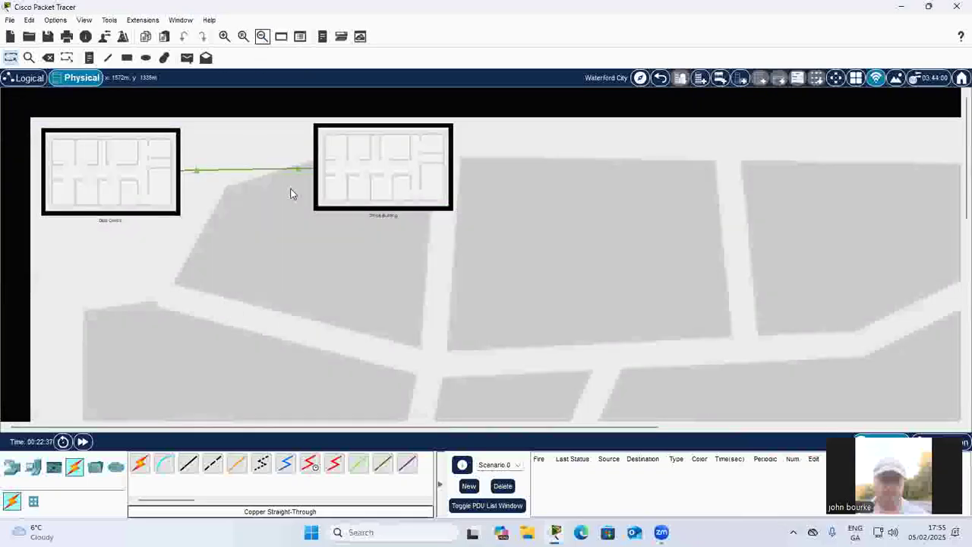
pyautogui.click(699, 77)
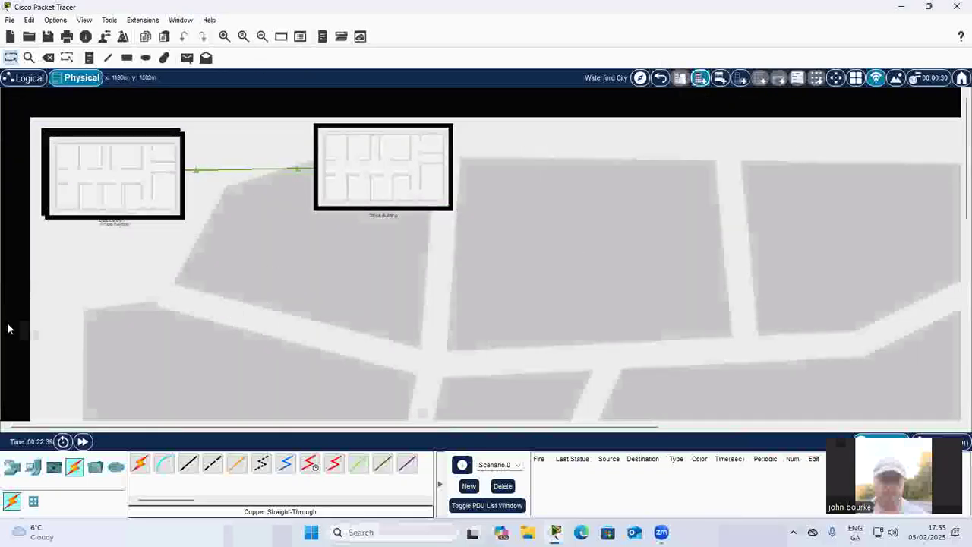
pyautogui.moveTo(126, 199); pyautogui.dragTo(111, 353)
# Enter the new office building and add a new container to its floor plan.
pyautogui.doubleClick(127, 342)
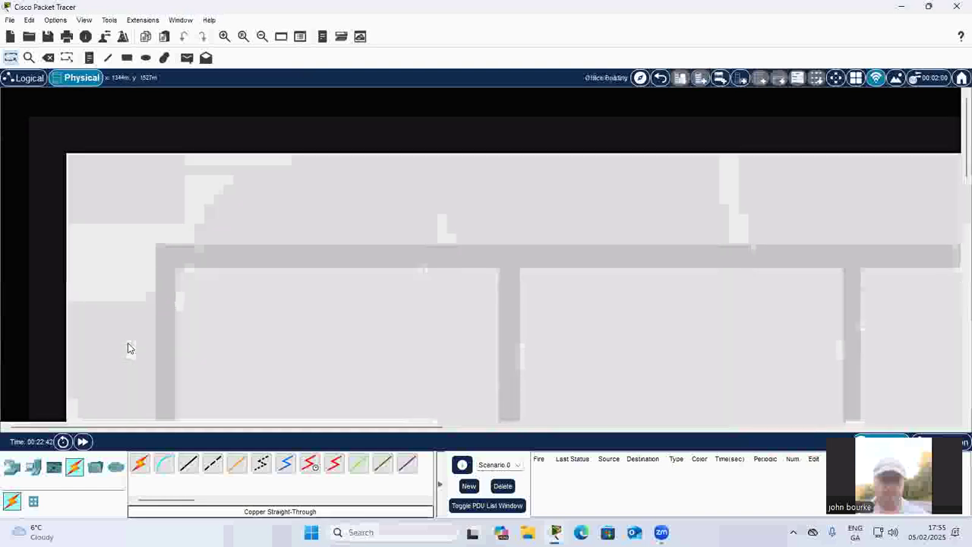
pyautogui.click(262, 36)
pyautogui.click(721, 81)
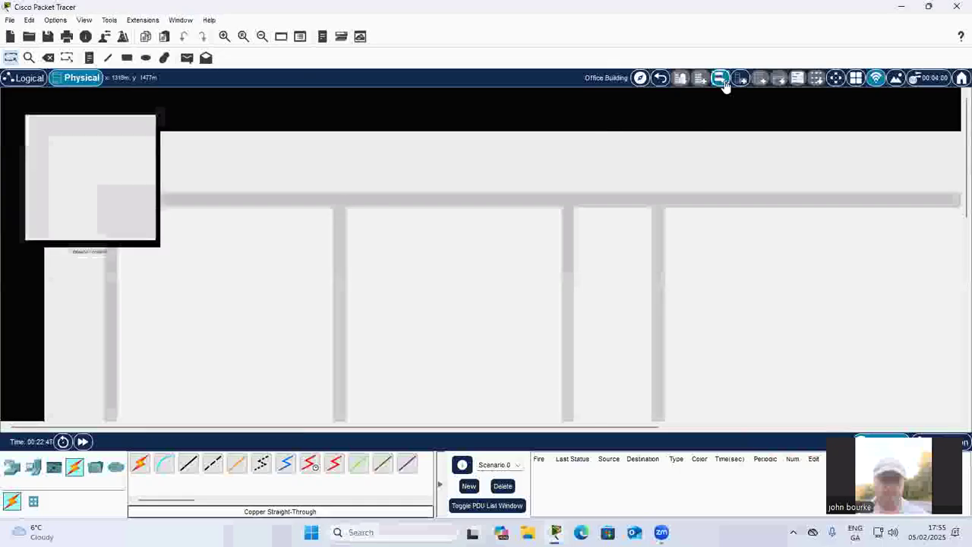
# Look inside the generic container, return to the office building and delete the container.
pyautogui.click(113, 167)
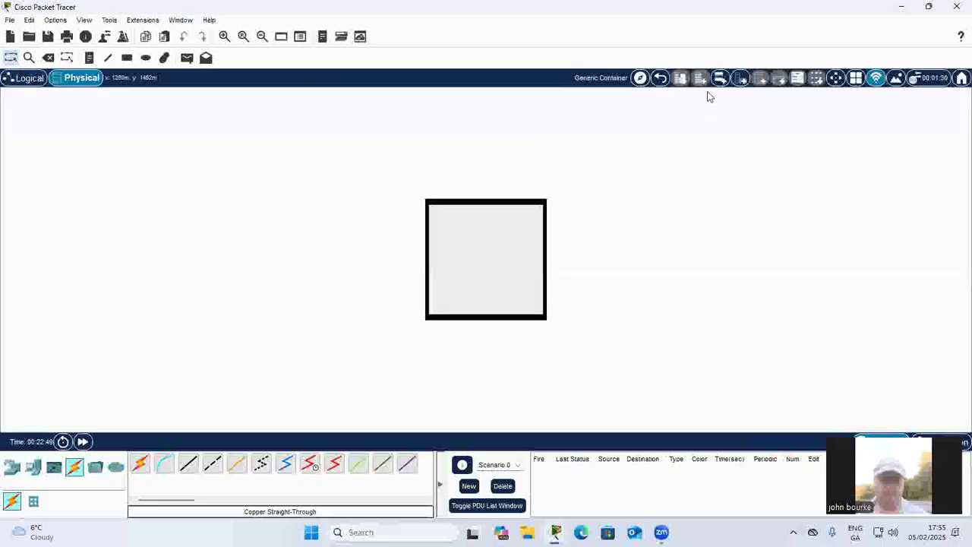
pyautogui.click(660, 77)
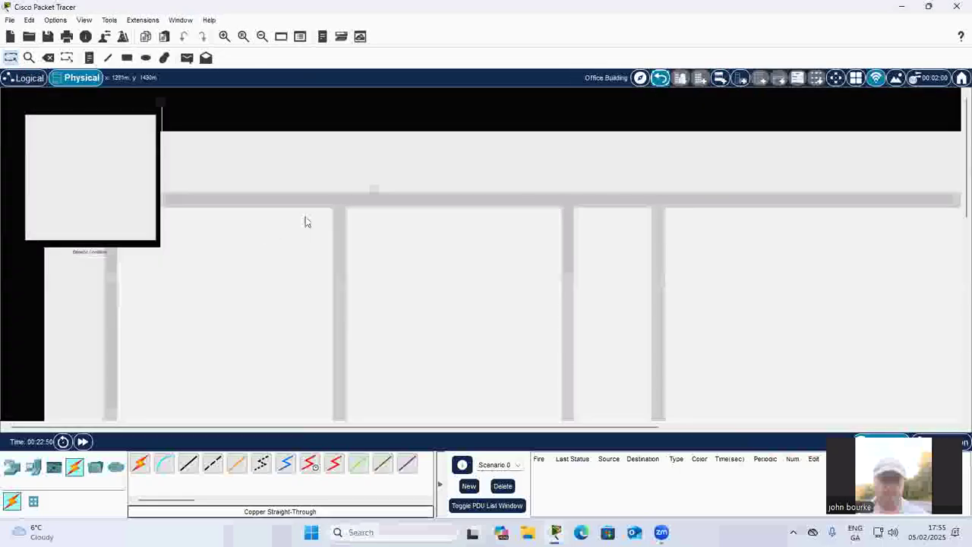
pyautogui.click(106, 190)
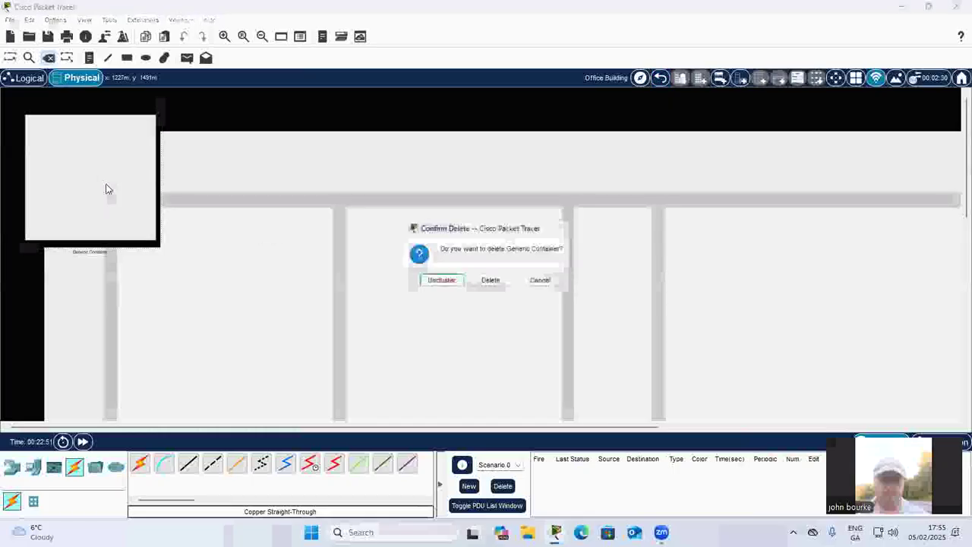
pyautogui.click(490, 281)
# Add a wiring closet, place it in the upper-left room of the floor plan and open it.
pyautogui.click(740, 78)
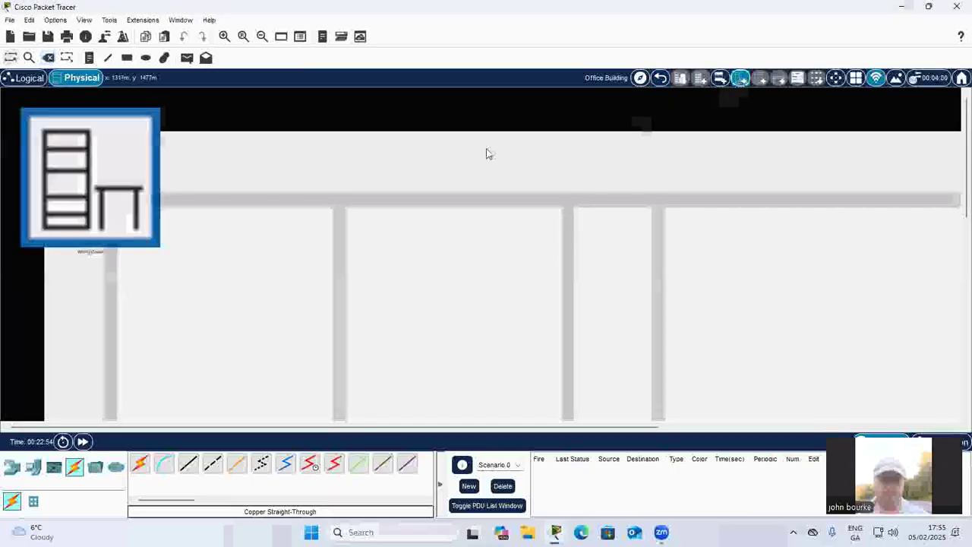
pyautogui.moveTo(108, 210); pyautogui.dragTo(218, 316)
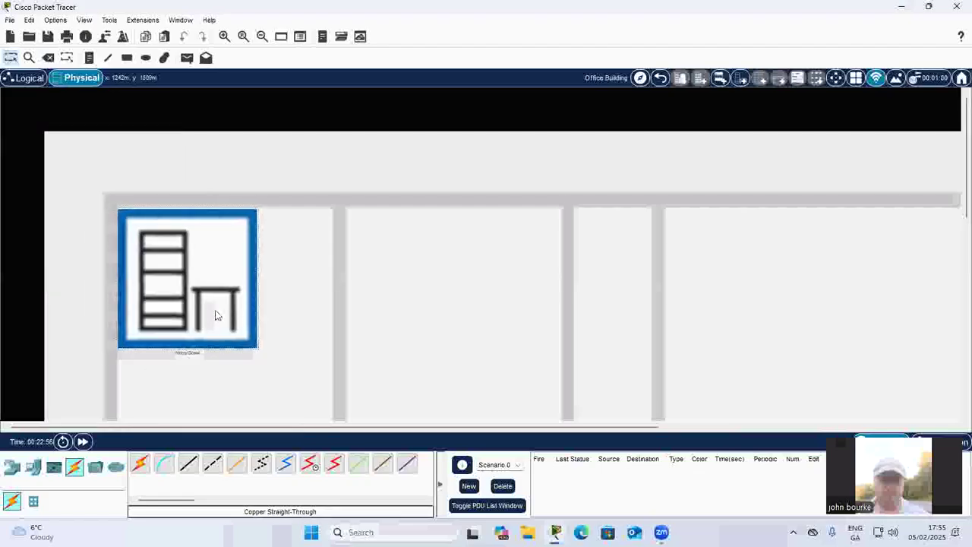
pyautogui.click(201, 268)
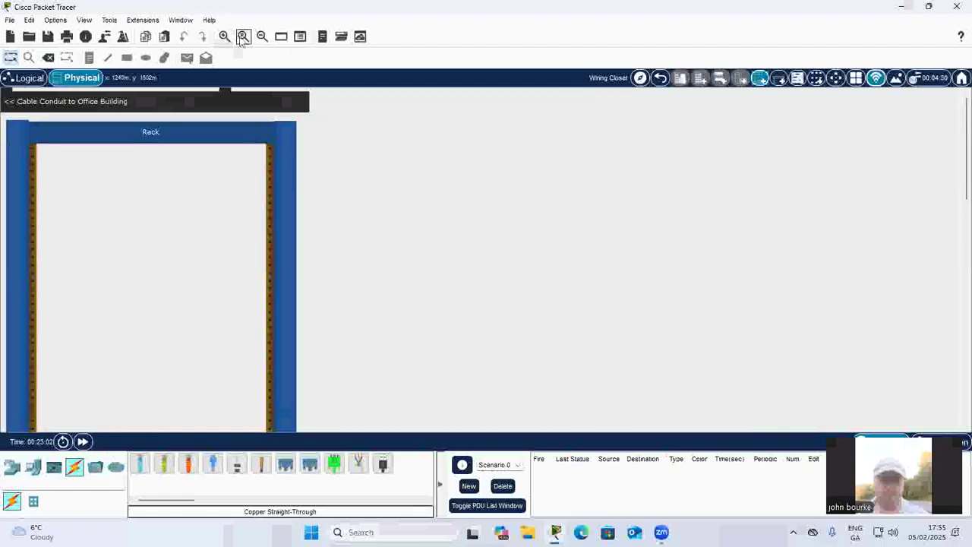
# Mount a copper patch panel in the top slot of the wiring closet's rack.
pyautogui.click(262, 36)
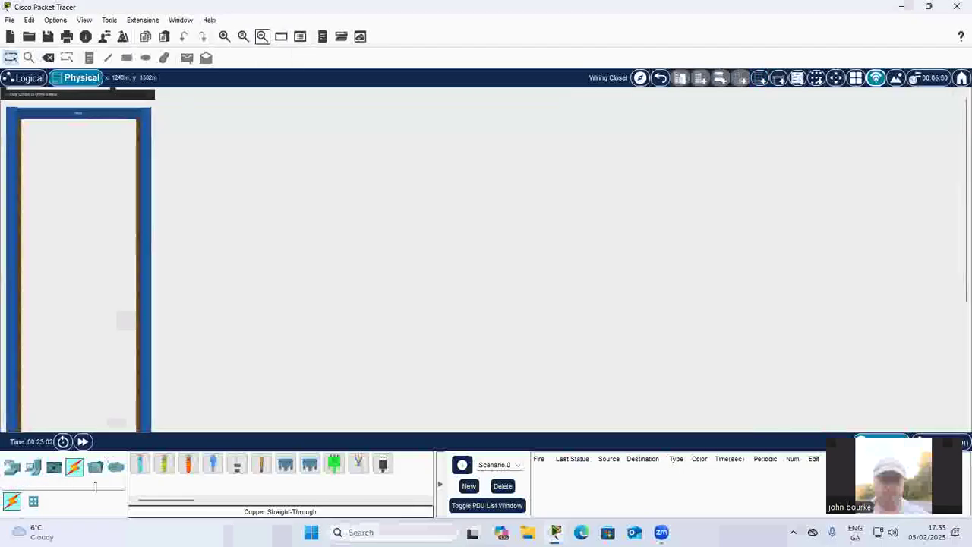
pyautogui.click(32, 502)
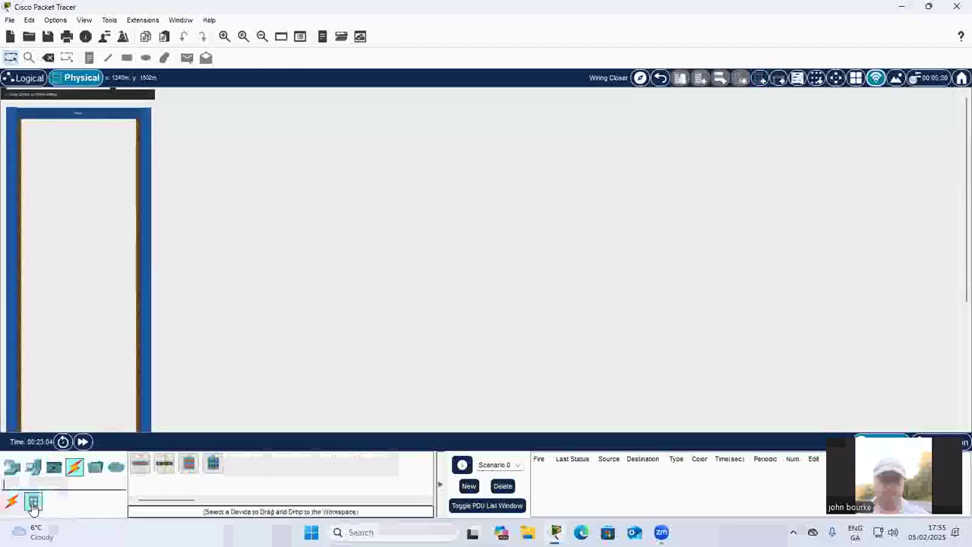
pyautogui.click(138, 468)
pyautogui.click(94, 134)
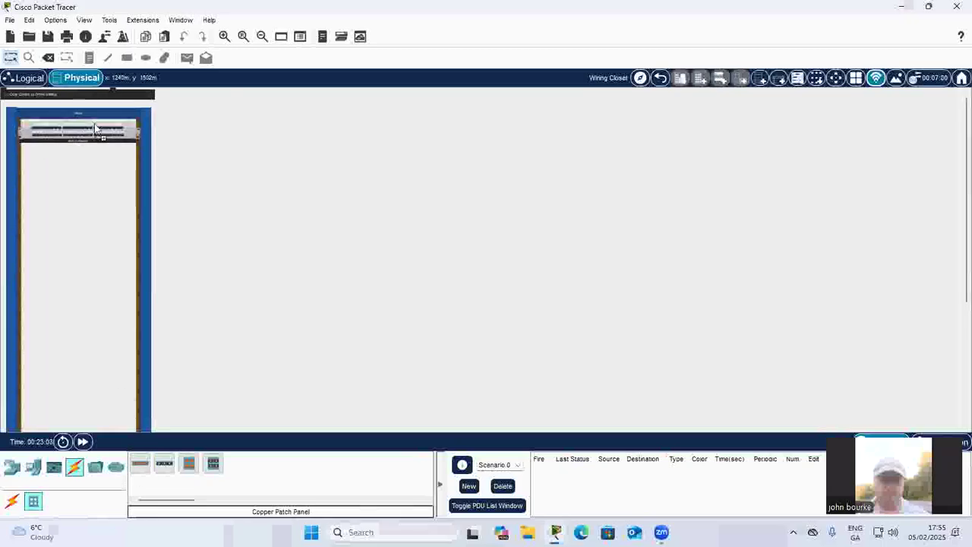
pyautogui.moveTo(125, 123); pyautogui.dragTo(127, 126)
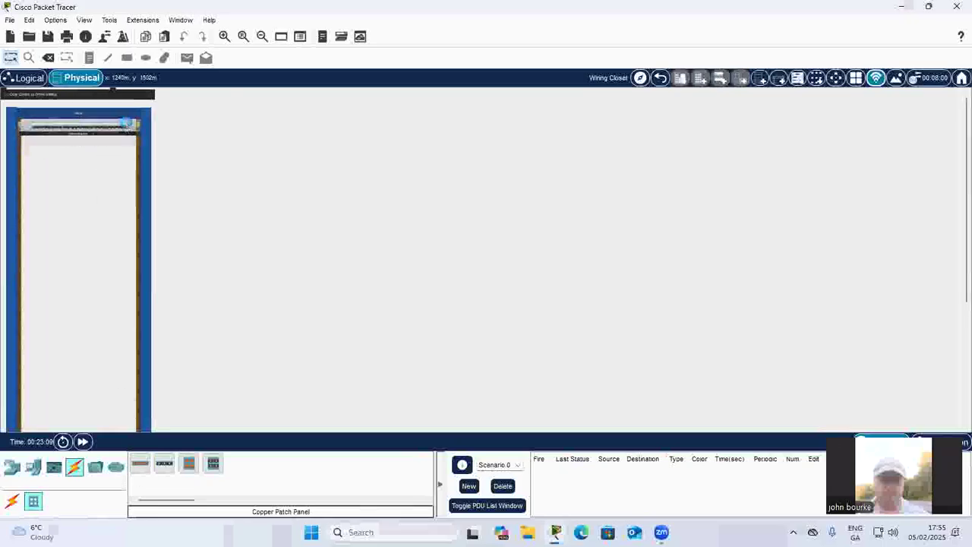
# Mount a 2960 switch in the rack beneath the patch panel.
pyautogui.click(32, 472)
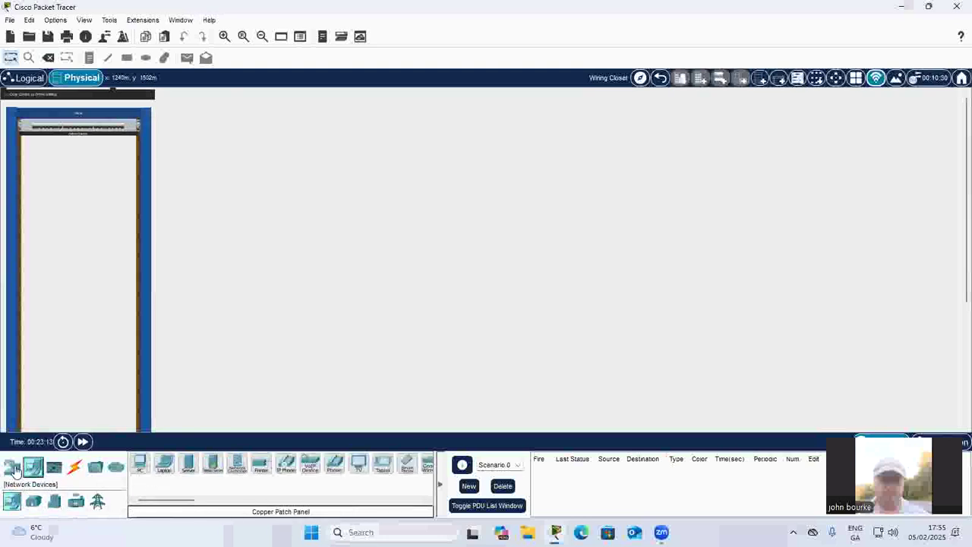
pyautogui.click(14, 468)
pyautogui.click(33, 501)
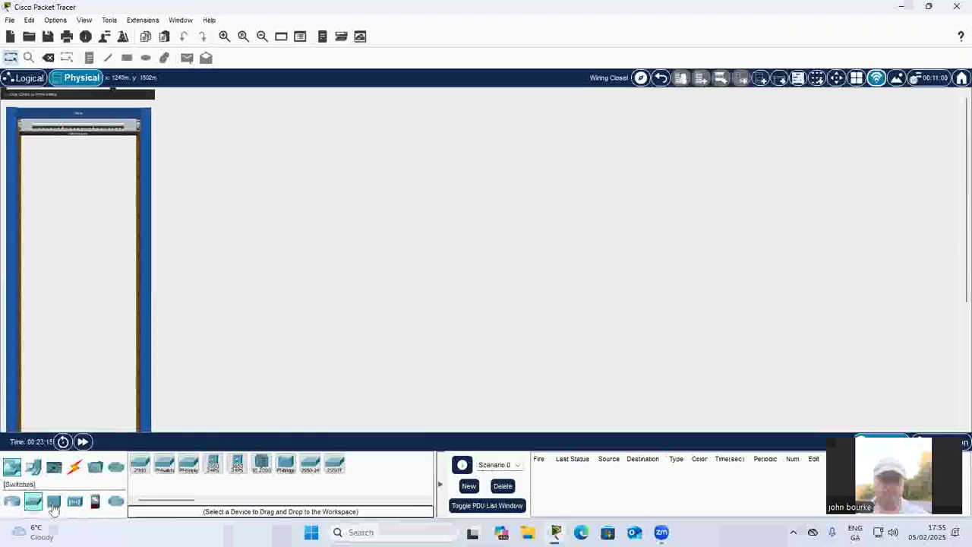
pyautogui.moveTo(139, 463); pyautogui.dragTo(306, 159)
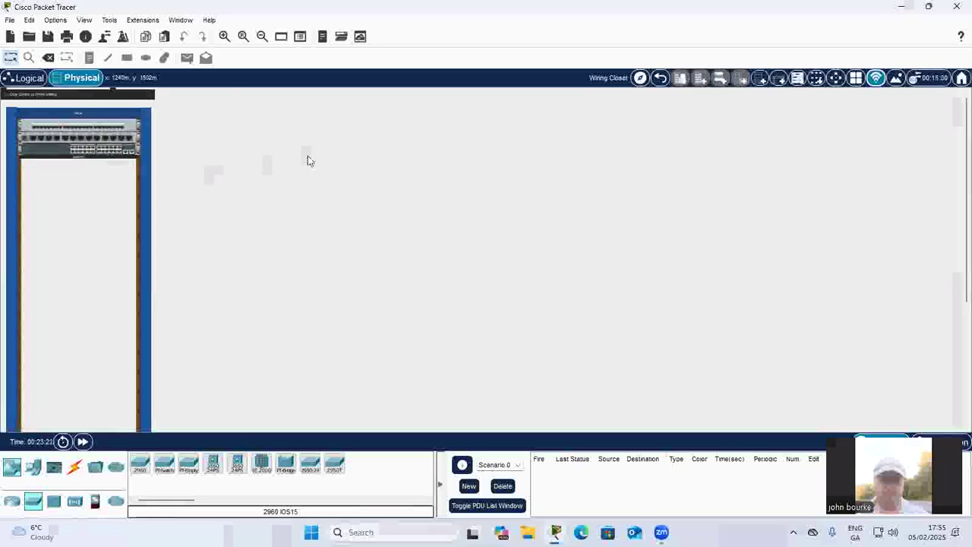
# Return to Waterford City and run a copper straight-through cable from the new office's Switch5 FastEthernet0/1 to the Data Centre's Switch0 FastEthernet0/7.
pyautogui.click(660, 79)
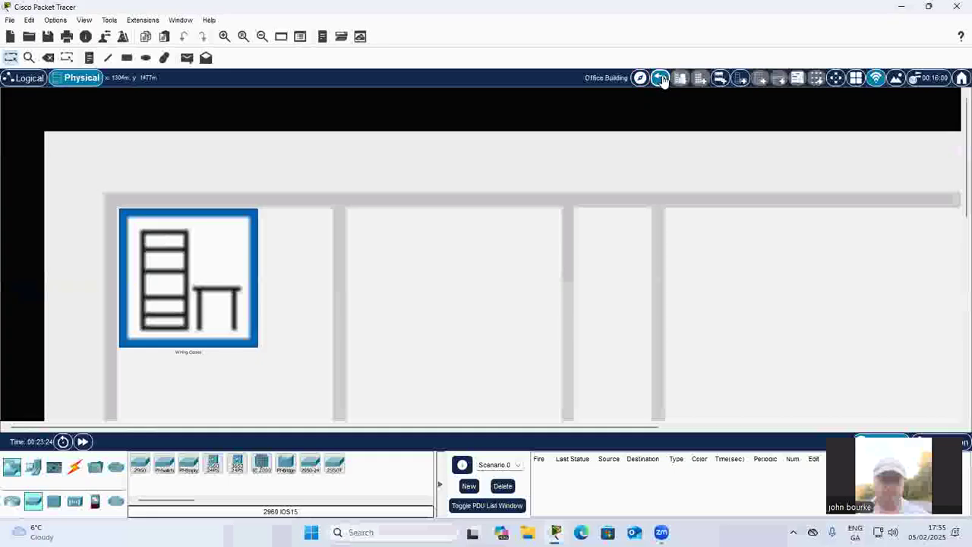
pyautogui.click(660, 79)
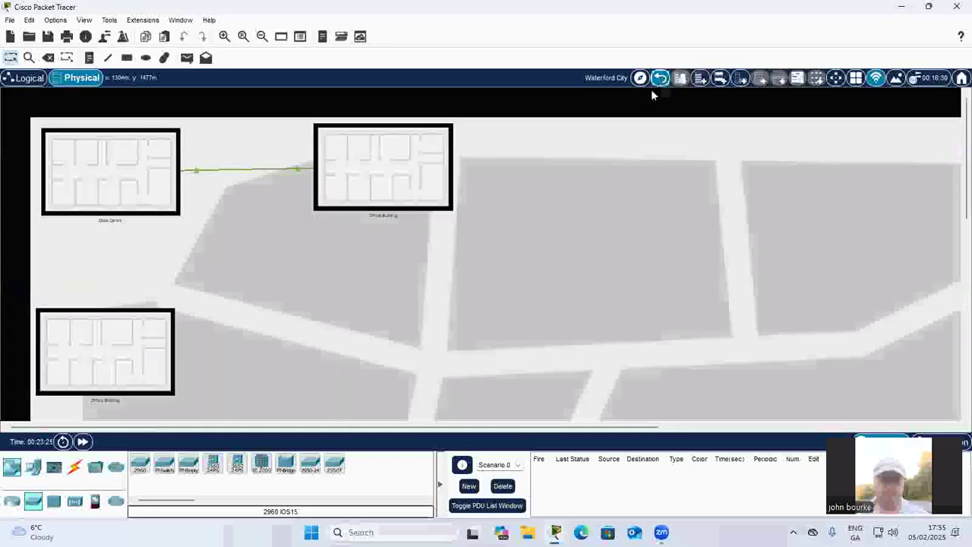
pyautogui.click(74, 466)
pyautogui.click(186, 465)
pyautogui.click(97, 324)
pyautogui.moveTo(145, 334)
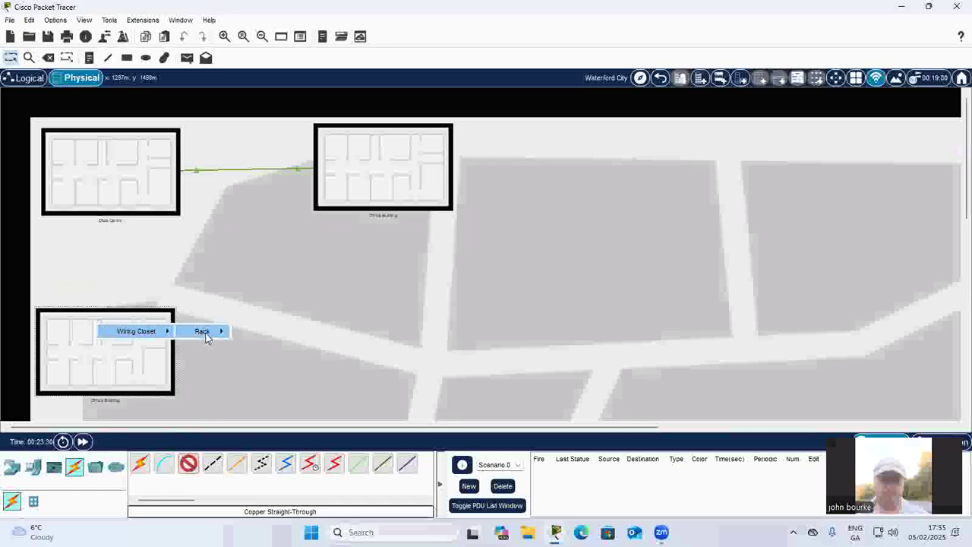
pyautogui.moveTo(205, 335)
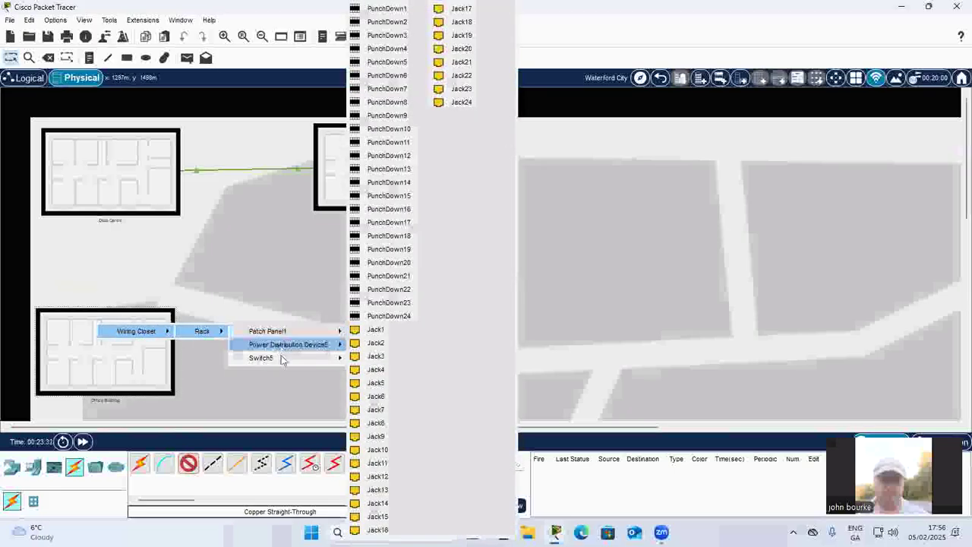
pyautogui.moveTo(282, 358)
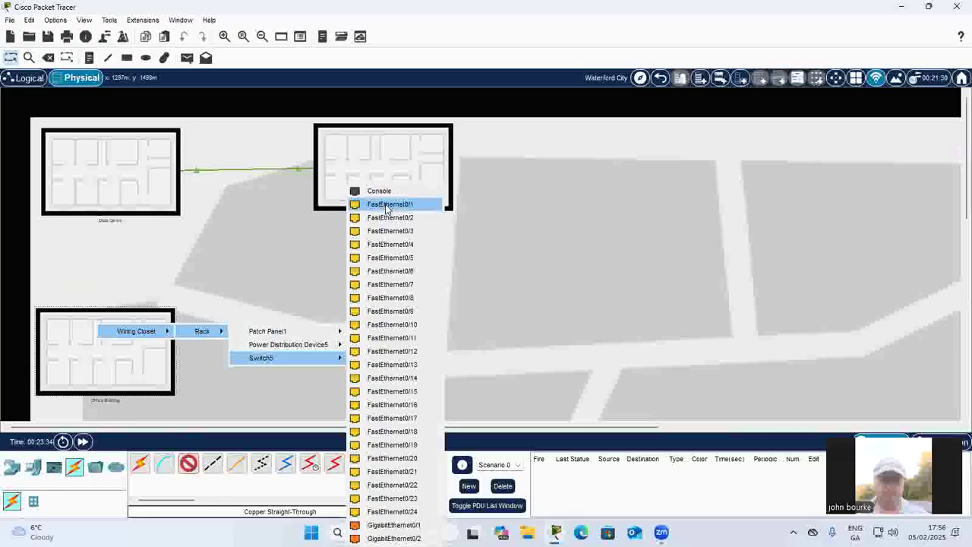
pyautogui.click(391, 204)
pyautogui.click(104, 175)
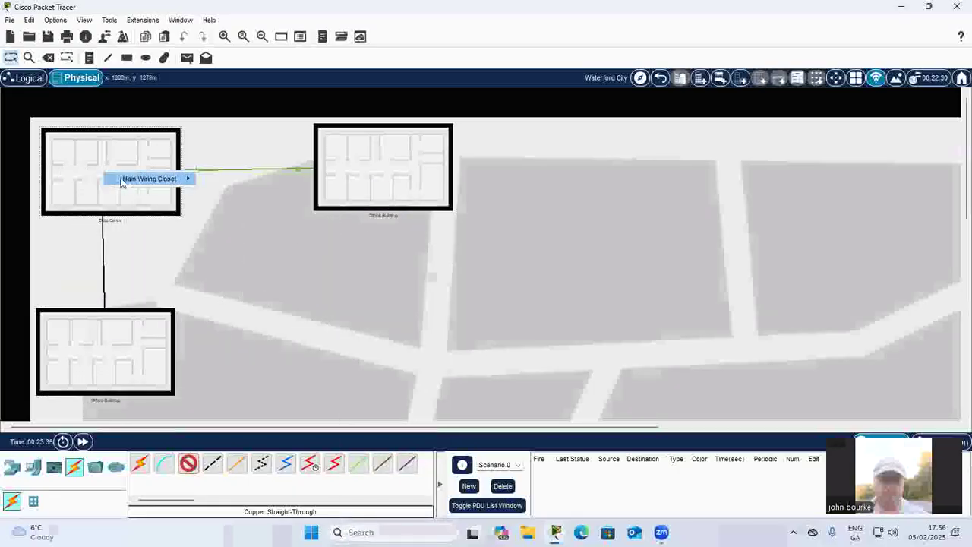
pyautogui.moveTo(184, 179)
pyautogui.moveTo(222, 180)
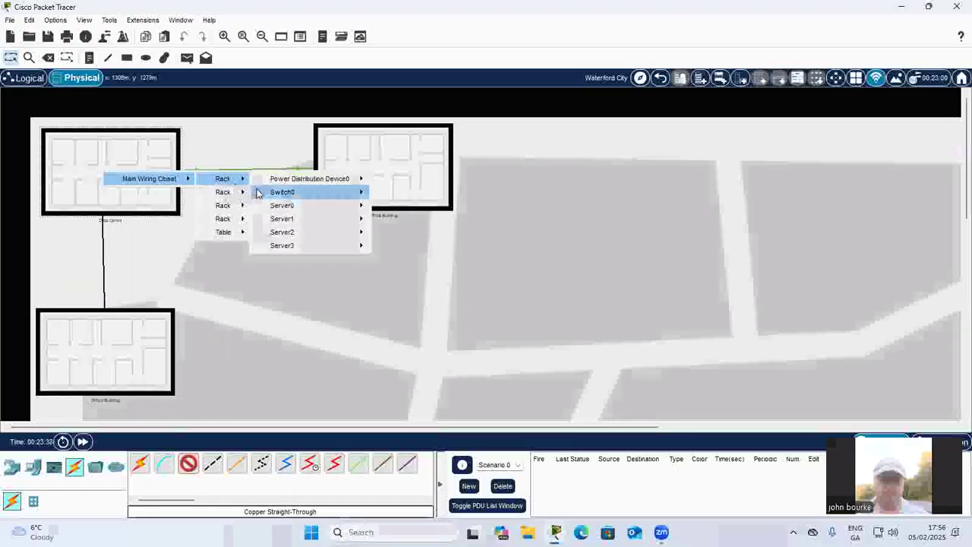
pyautogui.moveTo(279, 194)
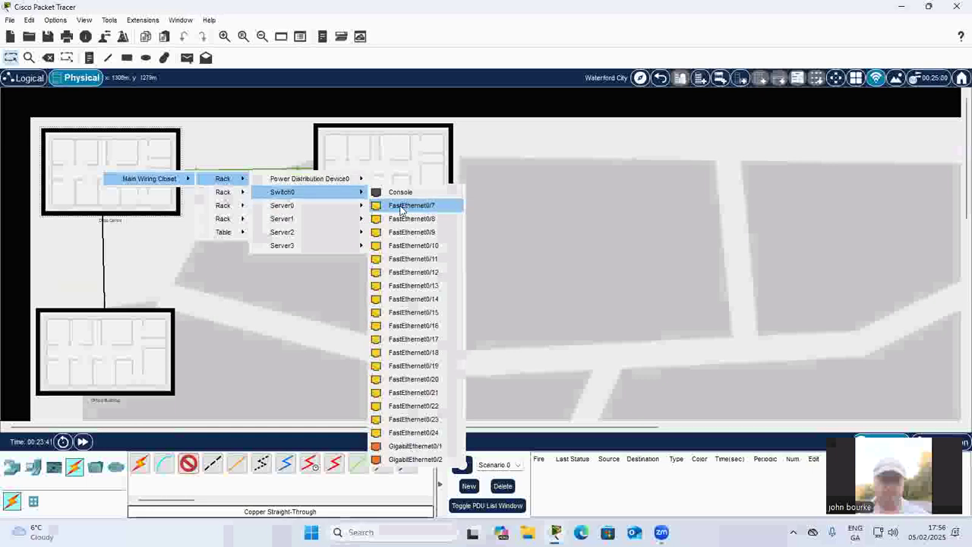
pyautogui.click(401, 206)
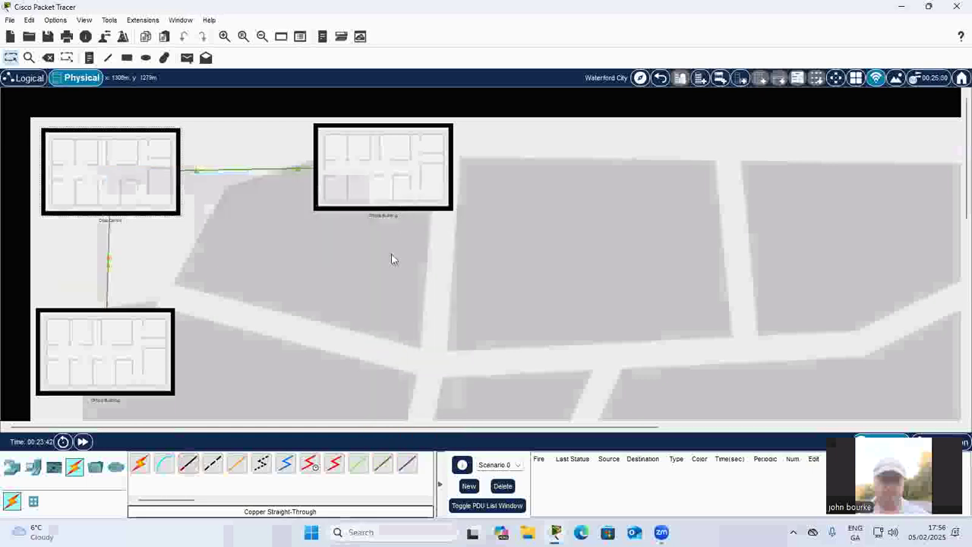
# Open the new office building's wiring closet and mount a Server-PT directly beneath the switch in the rack.
pyautogui.click(91, 344)
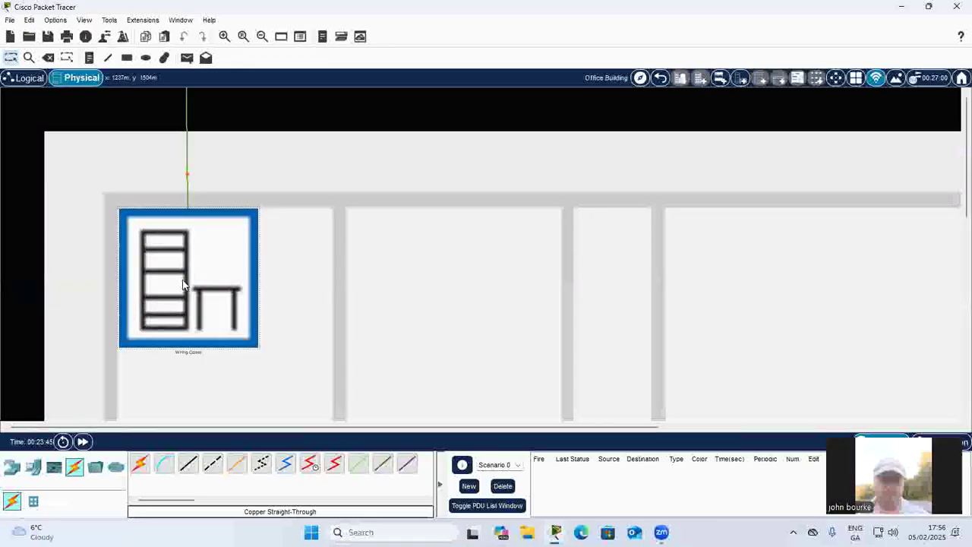
pyautogui.click(182, 280)
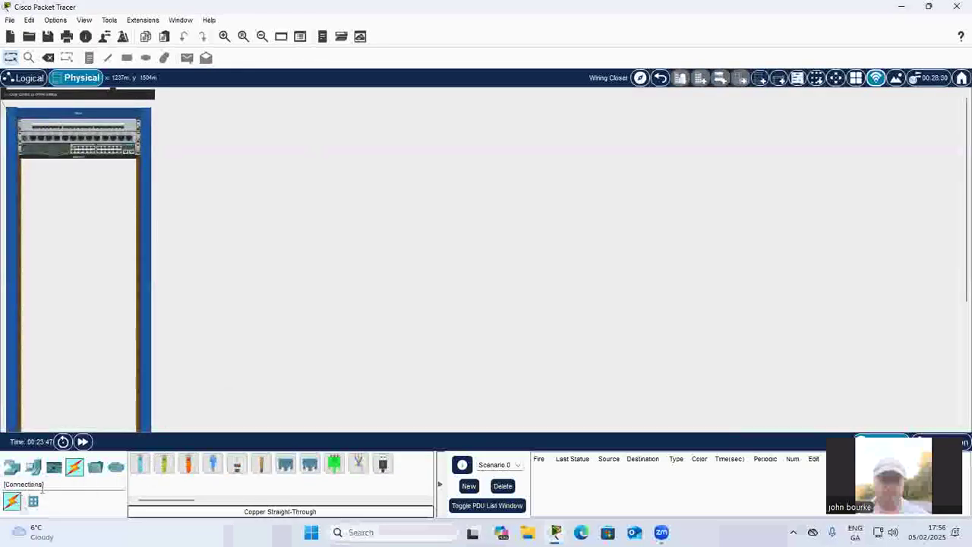
pyautogui.click(33, 469)
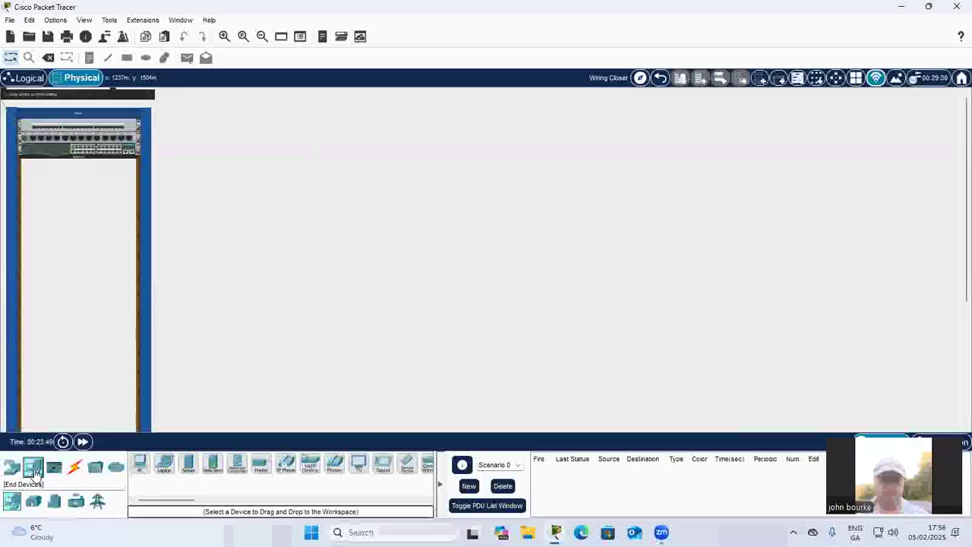
pyautogui.click(190, 465)
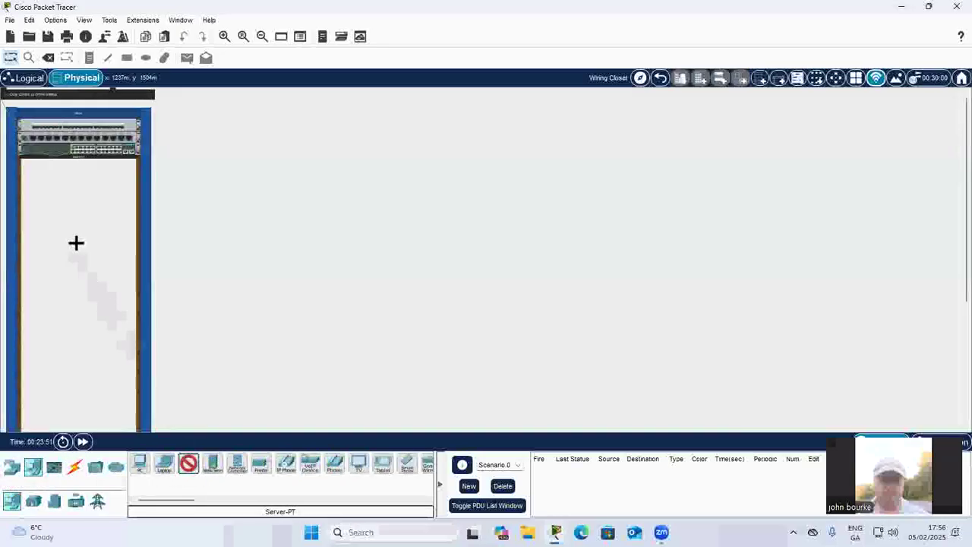
pyautogui.click(91, 201)
pyautogui.moveTo(92, 200); pyautogui.dragTo(93, 168)
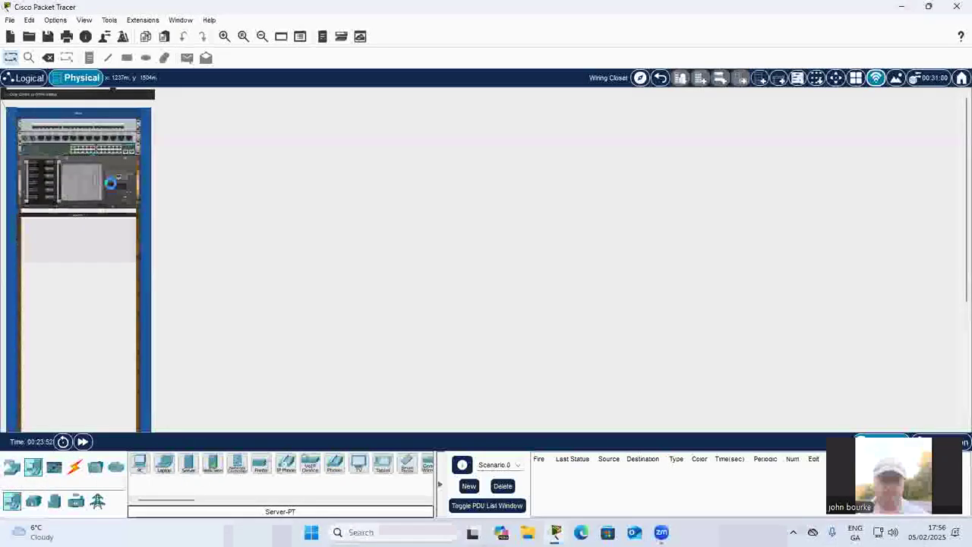
# Connect a free switch port to the new server's network port with a copper straight-through cable.
pyautogui.click(225, 36)
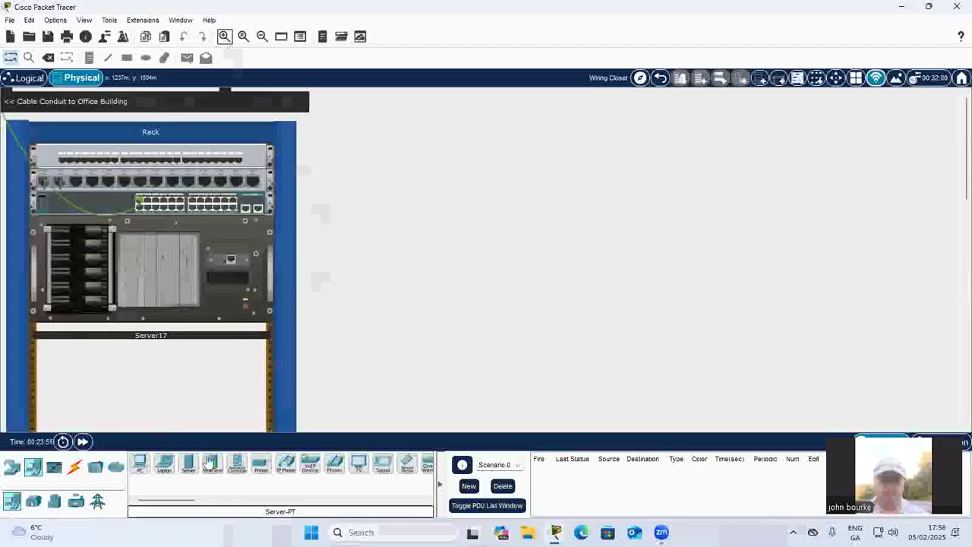
pyautogui.click(72, 471)
pyautogui.click(164, 464)
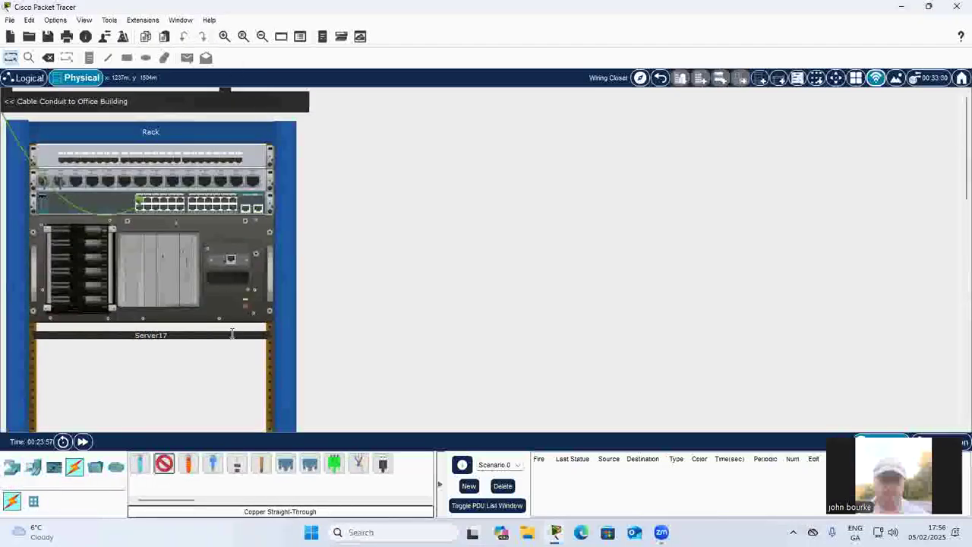
pyautogui.click(139, 206)
pyautogui.click(138, 207)
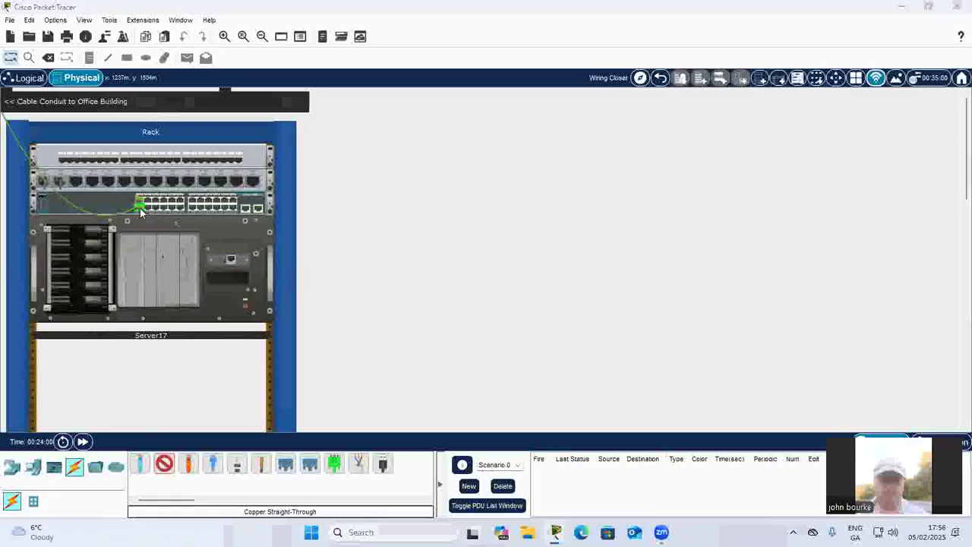
pyautogui.click(536, 281)
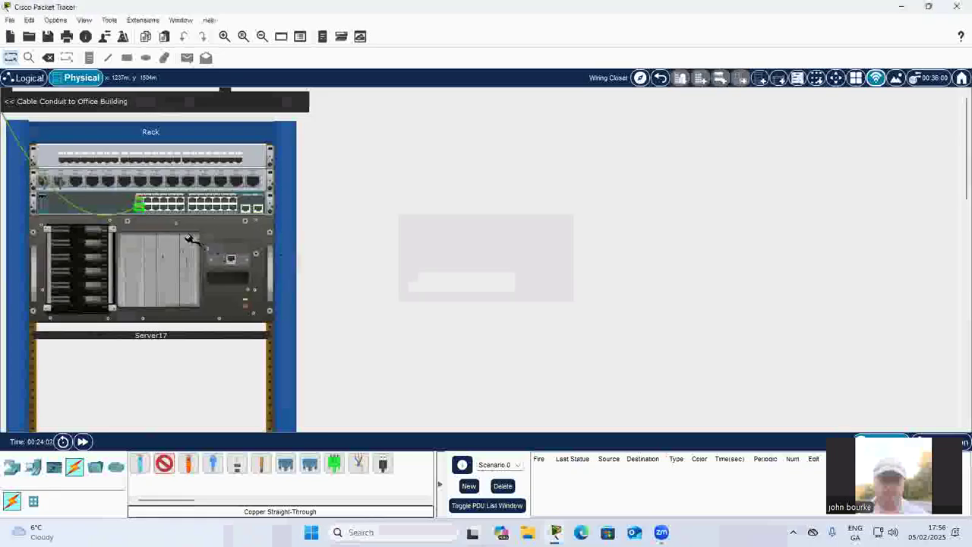
pyautogui.click(231, 264)
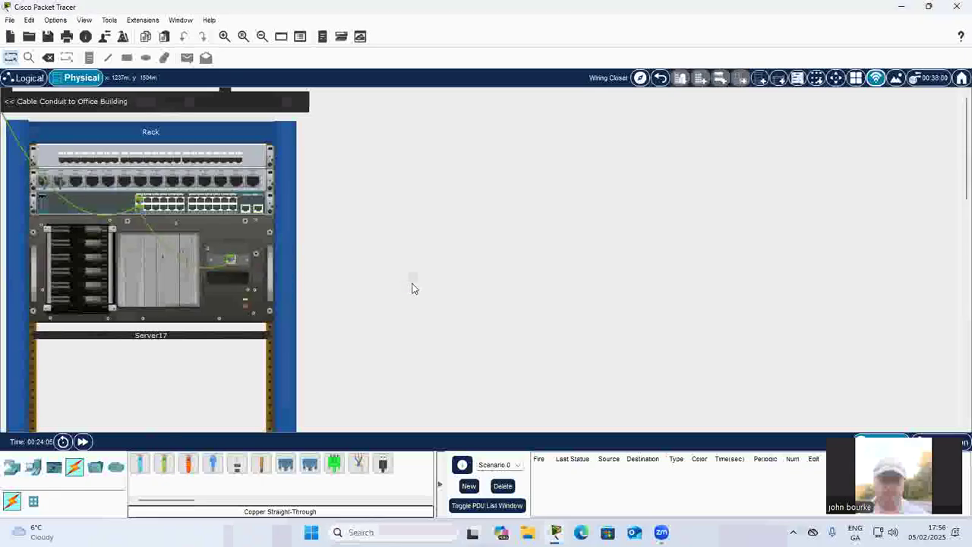
# Open the new server's IP configuration and set its static IPv4 address to 192.168.0.27.
pyautogui.click(218, 228)
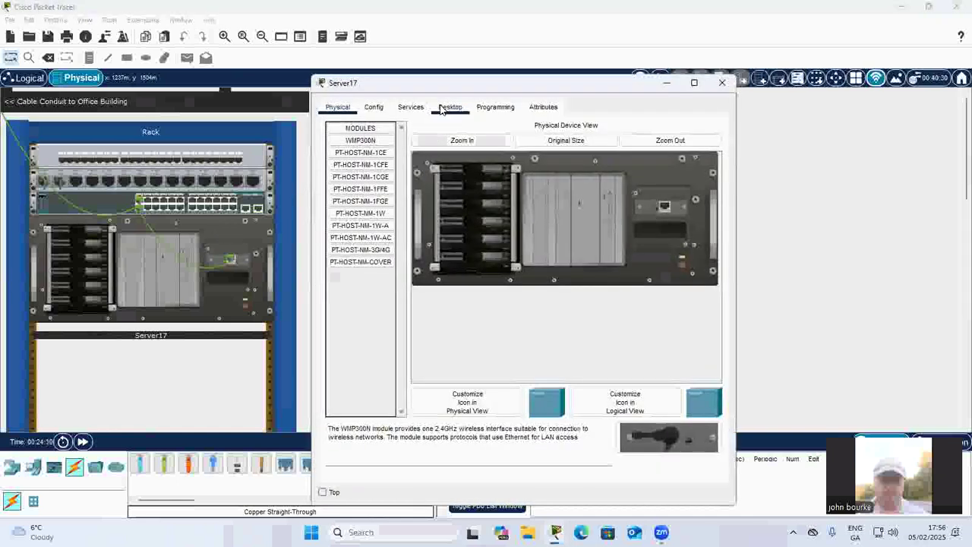
pyautogui.click(443, 109)
pyautogui.click(383, 144)
pyautogui.click(467, 177)
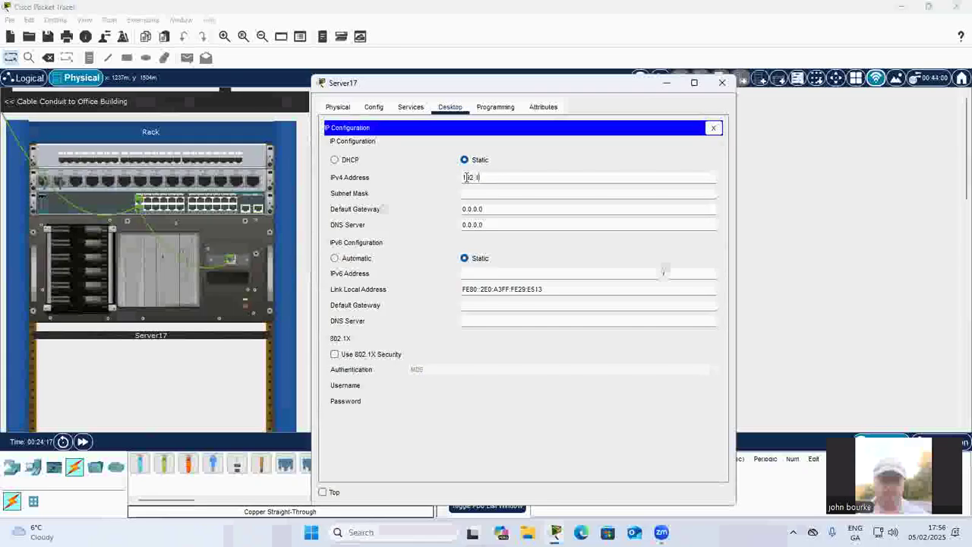
pyautogui.write('192.168.0.27')
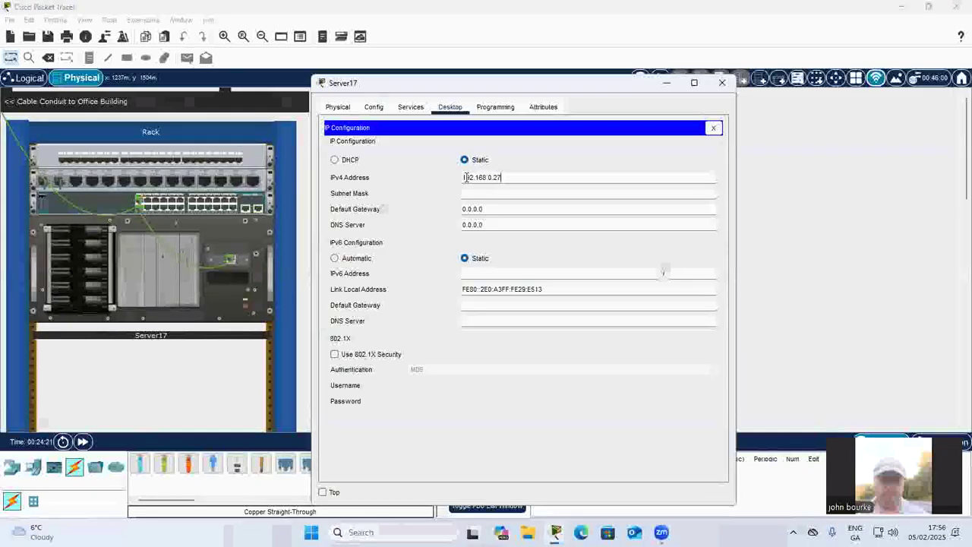
# Complete the server's static IP configuration with subnet mask 255.255.255.0 and default gateway 192.168.0.1.
pyautogui.click(465, 195)
pyautogui.moveTo(494, 208); pyautogui.dragTo(427, 207)
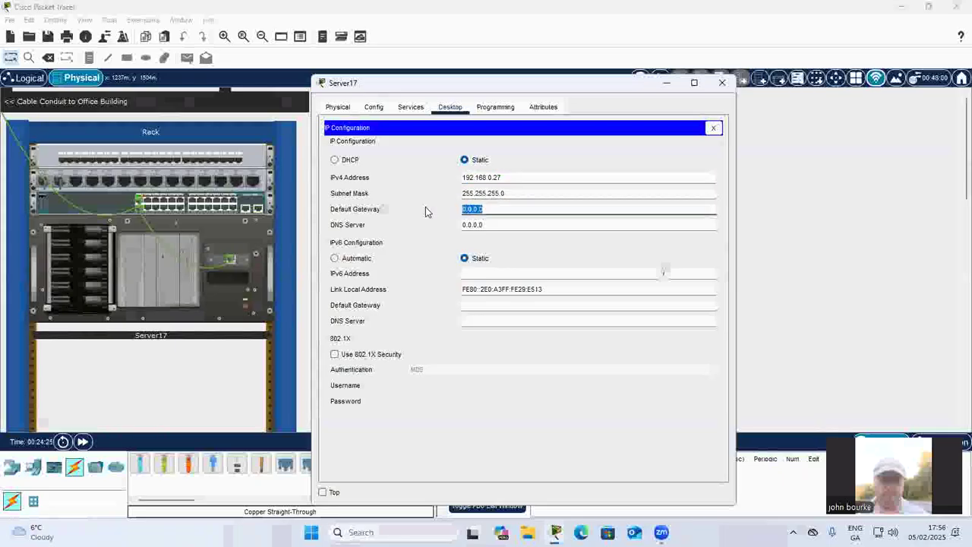
pyautogui.press('BackSpace')
pyautogui.write('192.1')
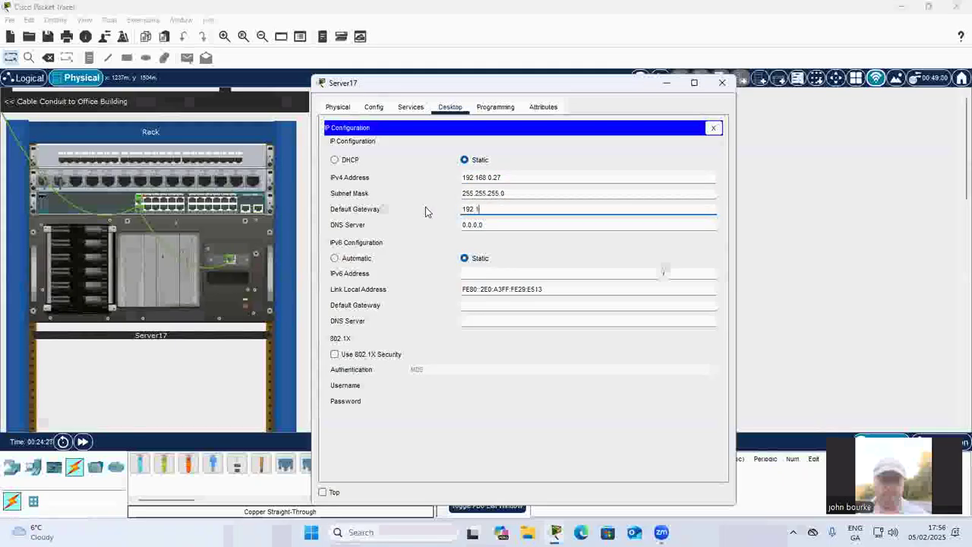
pyautogui.write('68.0.1')
# Open the server's DHCP service and set the serverPool default gateway to 192.168.0.1.
pyautogui.click(411, 108)
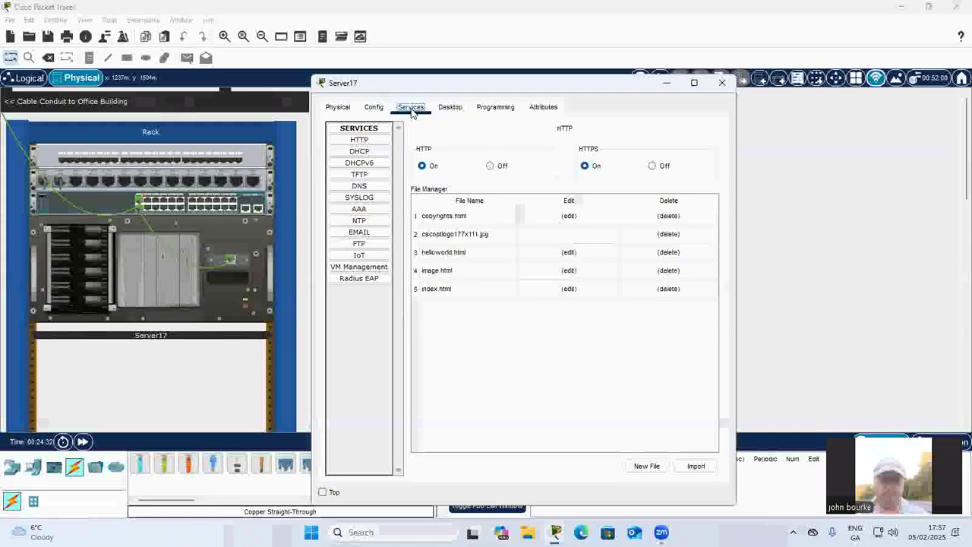
pyautogui.click(360, 152)
pyautogui.click(593, 183)
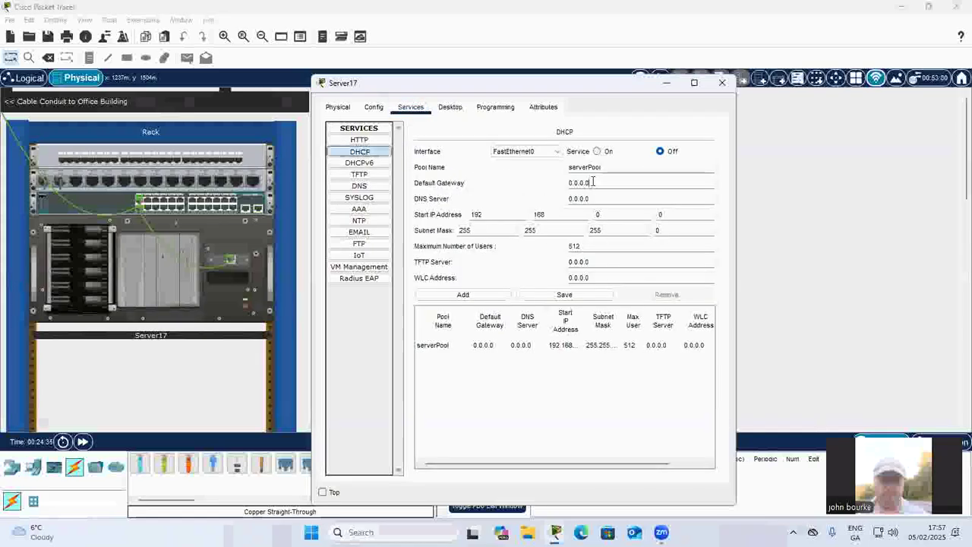
pyautogui.press('BackSpace')
pyautogui.press('BackSpace')
pyautogui.press('BackSpace')
pyautogui.press('BackSpace')
pyautogui.press('BackSpace')
pyautogui.press('BackSpace')
pyautogui.write('192.168.0.1')
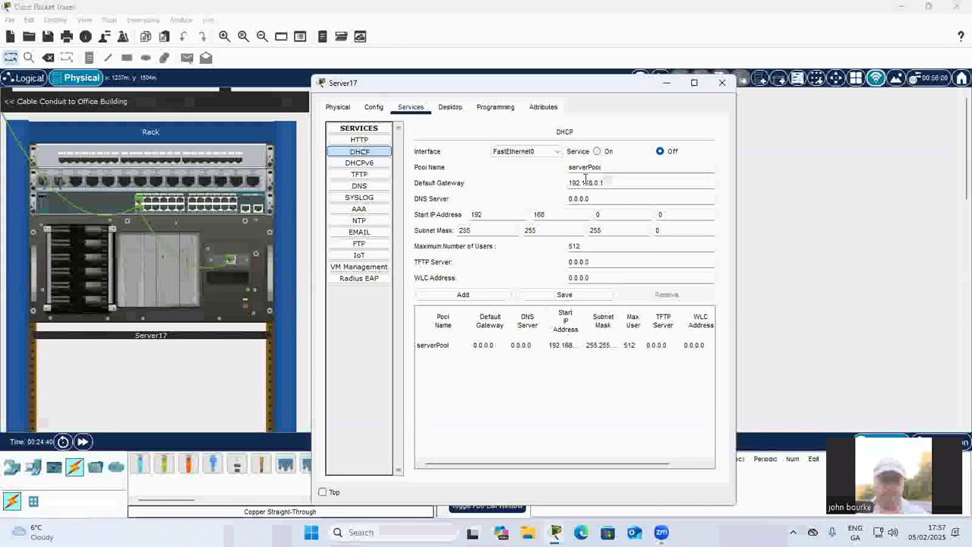
# Set the DHCP pool's start IP address to 192.168.0.28, save the pool and switch the DHCP service on.
pyautogui.click(670, 214)
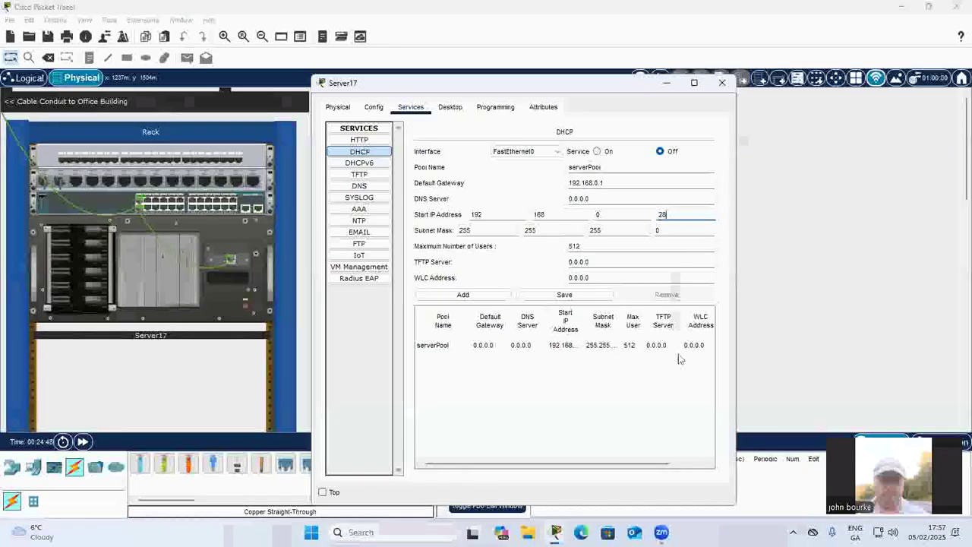
pyautogui.click(565, 294)
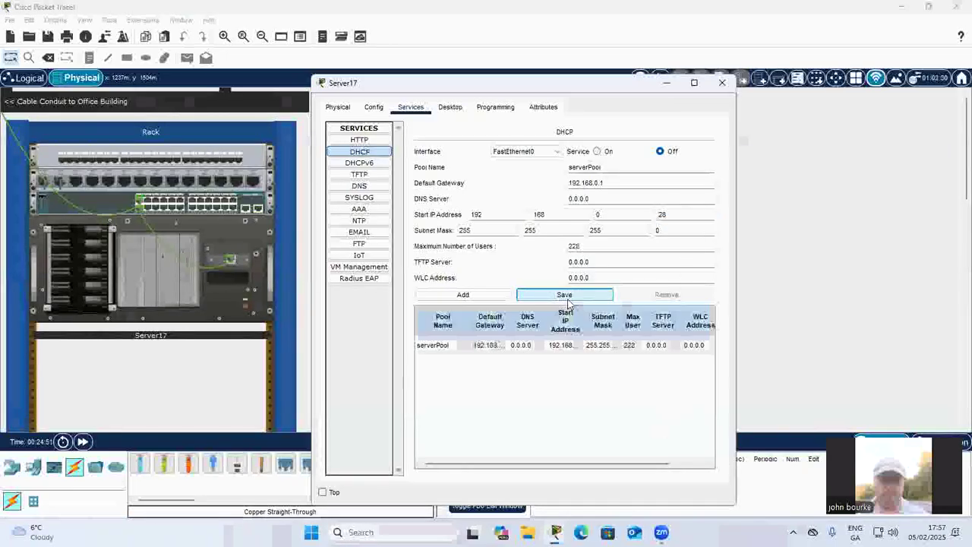
pyautogui.click(598, 151)
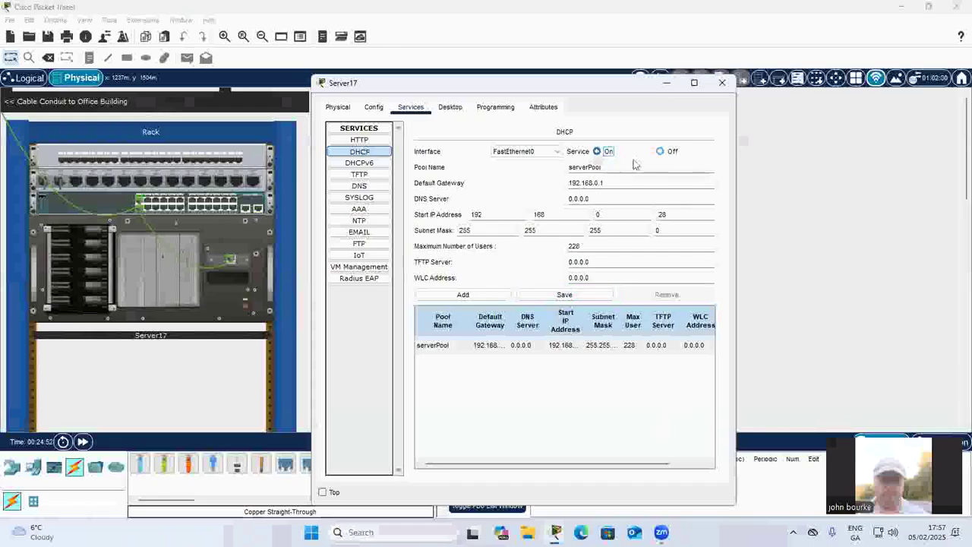
pyautogui.click(722, 83)
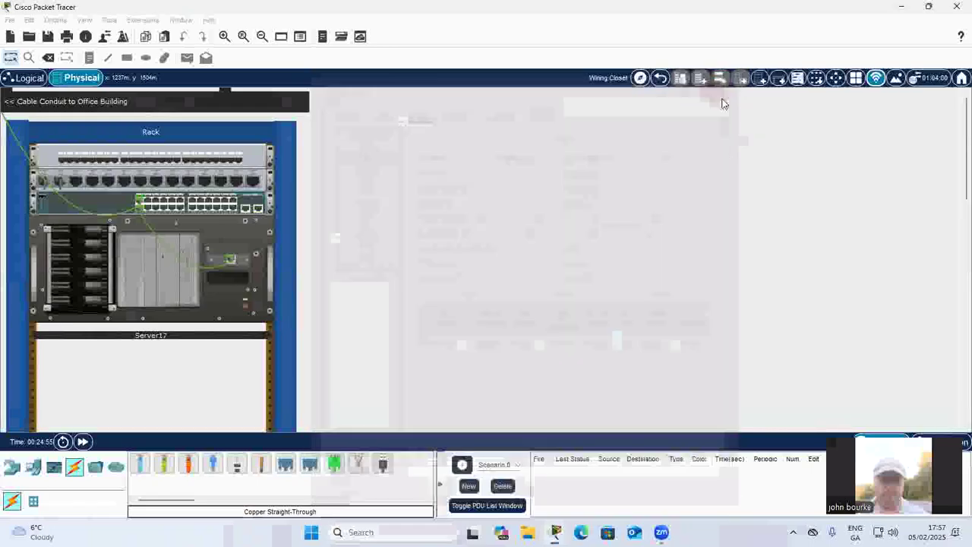
# Return to the office building floor plan and place a copper wall mount on the upper wall of each of the two large rooms.
pyautogui.click(665, 81)
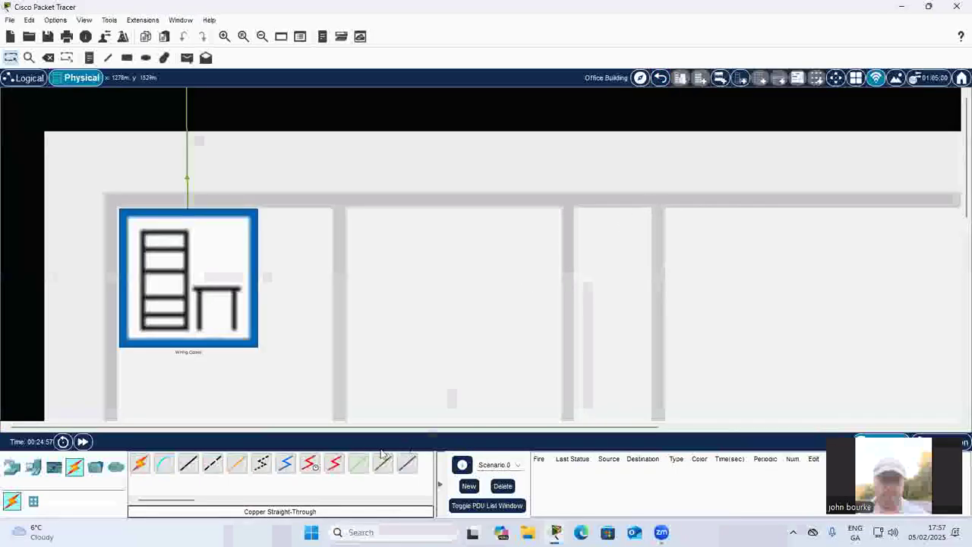
pyautogui.click(32, 501)
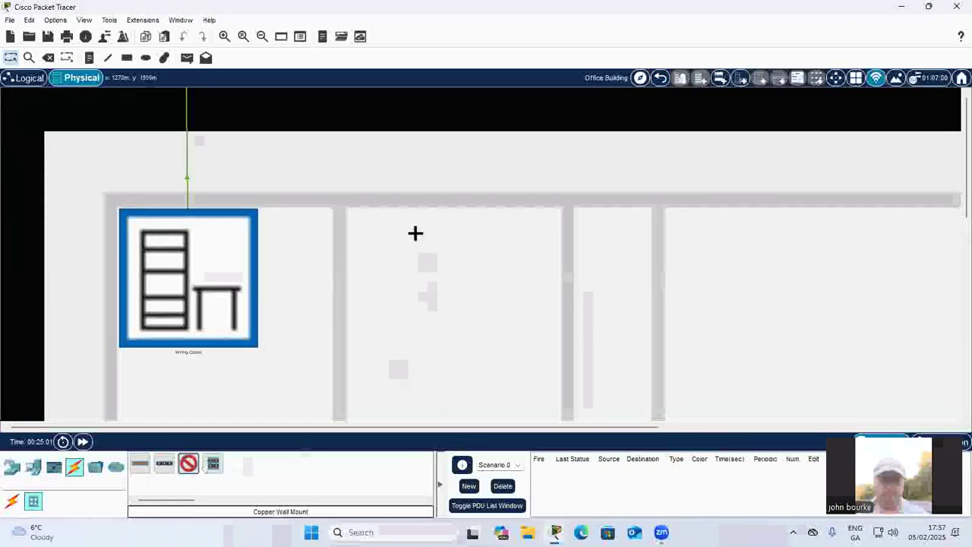
pyautogui.click(449, 212)
pyautogui.click(188, 464)
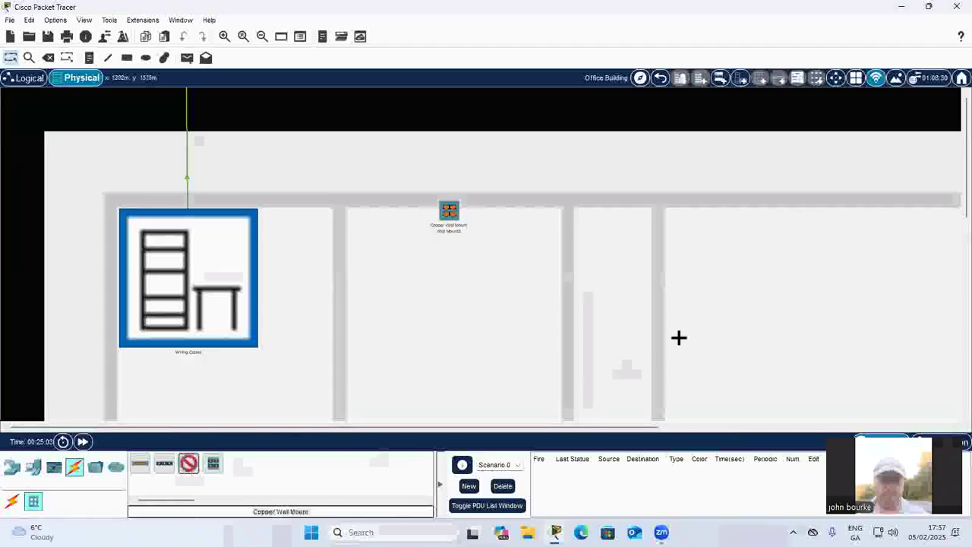
pyautogui.click(794, 211)
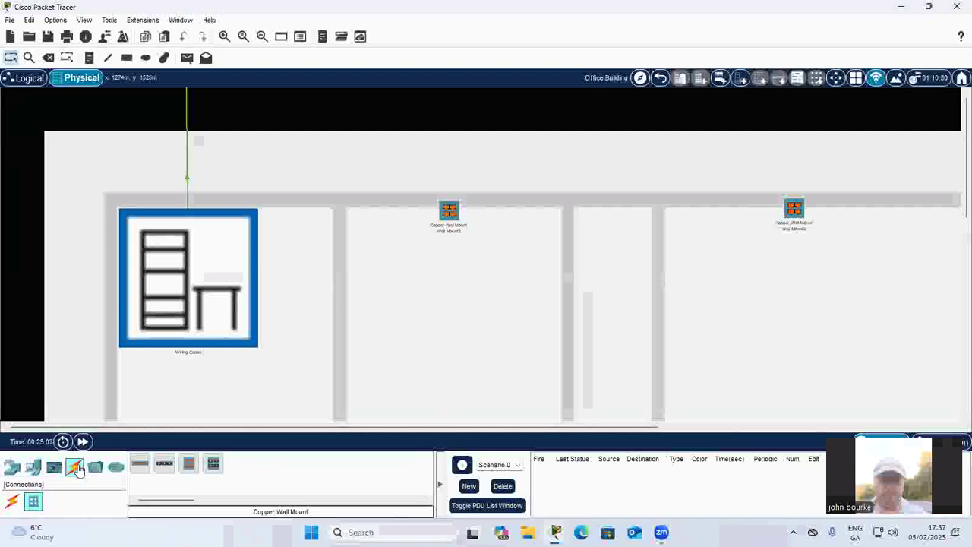
# Run a copper straight-through cable from the first wall mount's PunchDown1 to PunchDown1 on the wiring closet's Patch Panel1.
pyautogui.click(11, 501)
pyautogui.click(188, 463)
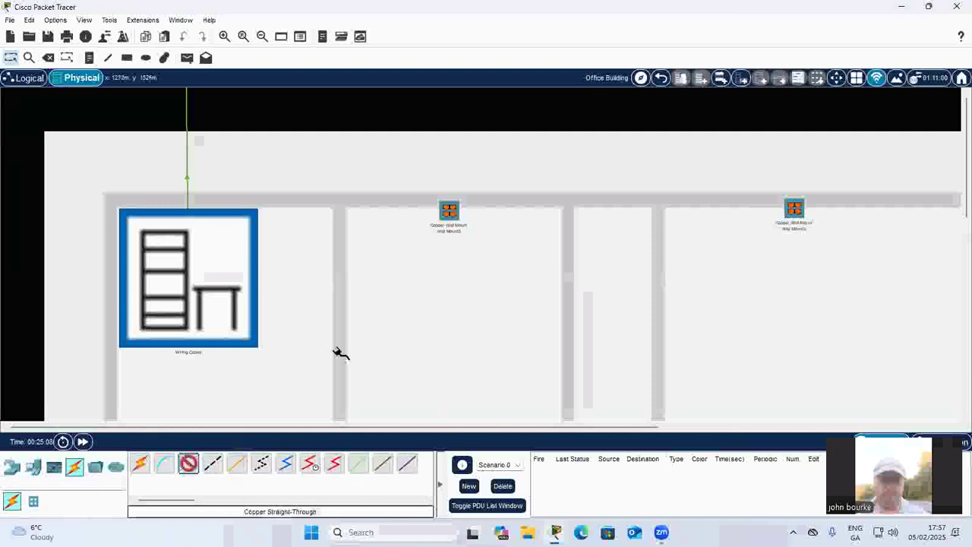
pyautogui.click(443, 207)
pyautogui.click(502, 190)
pyautogui.click(197, 256)
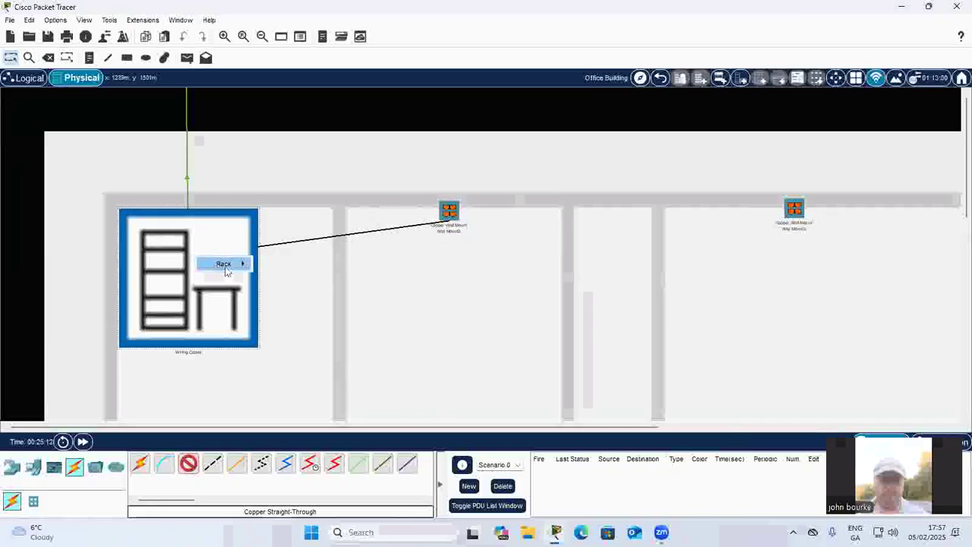
pyautogui.moveTo(228, 263)
pyautogui.moveTo(345, 266)
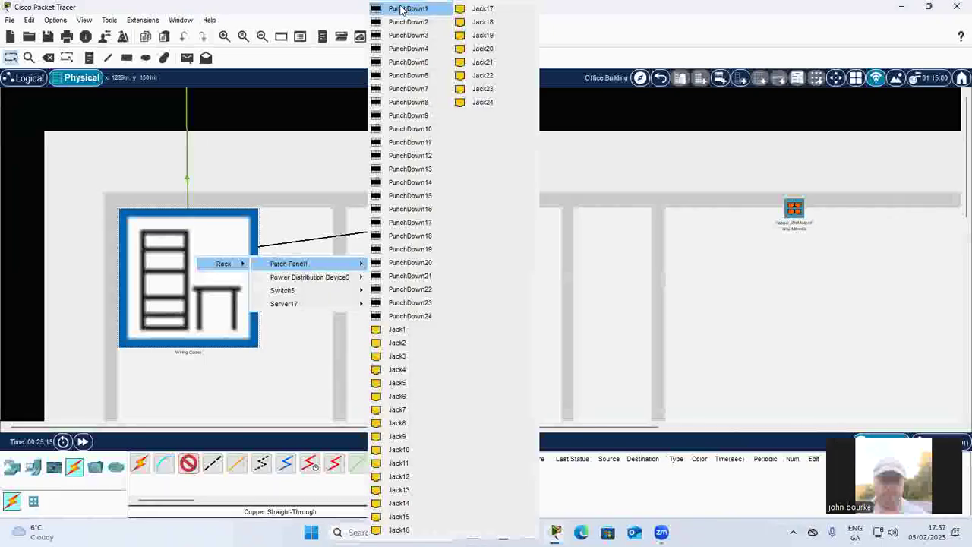
pyautogui.click(402, 9)
# Link the first wall mount's PunchDown2 to Patch Panel1's PunchDown2 with a copper straight-through cable.
pyautogui.click(449, 210)
pyautogui.click(481, 206)
pyautogui.click(170, 287)
pyautogui.moveTo(200, 292)
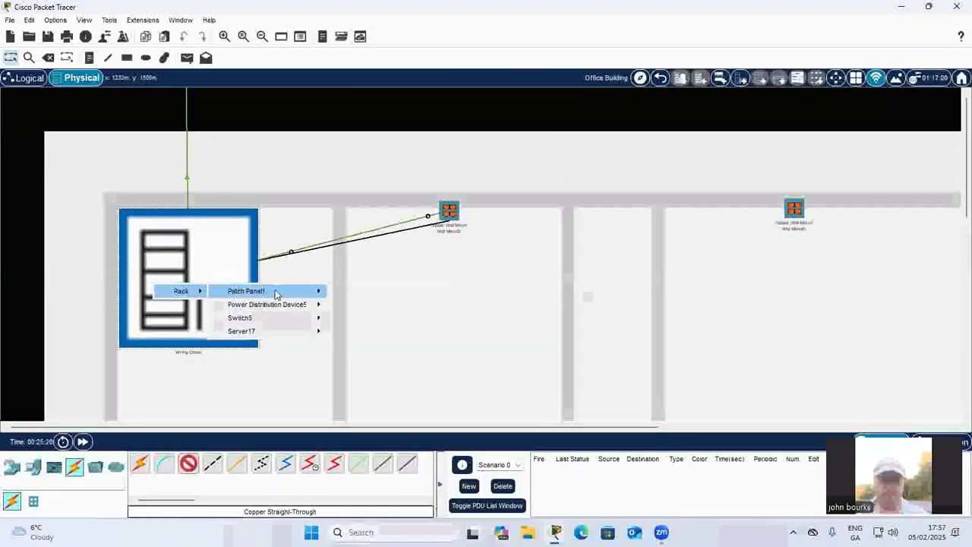
pyautogui.moveTo(277, 294)
pyautogui.click(357, 7)
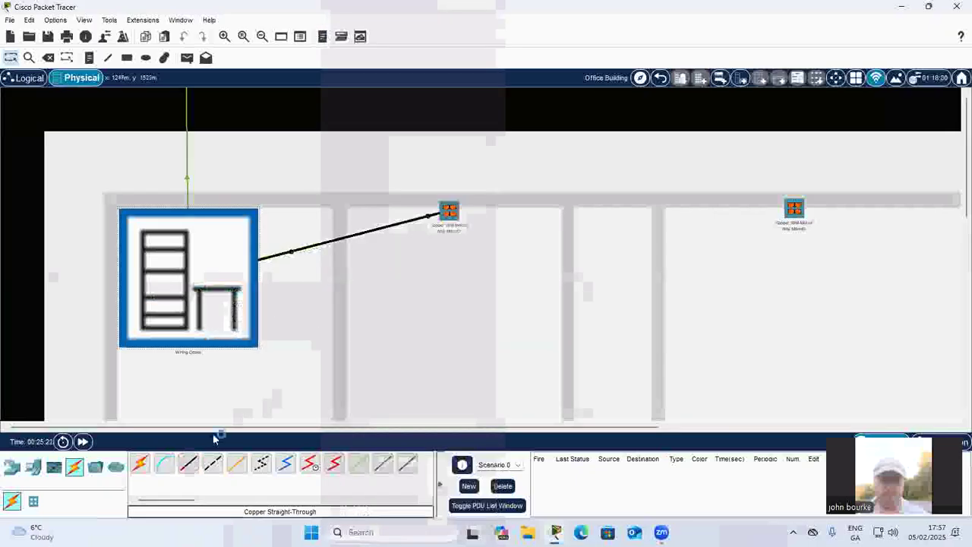
# Link the first wall mount's PunchDown3 to Patch Panel1's PunchDown3 with a copper straight-through cable.
pyautogui.click(188, 467)
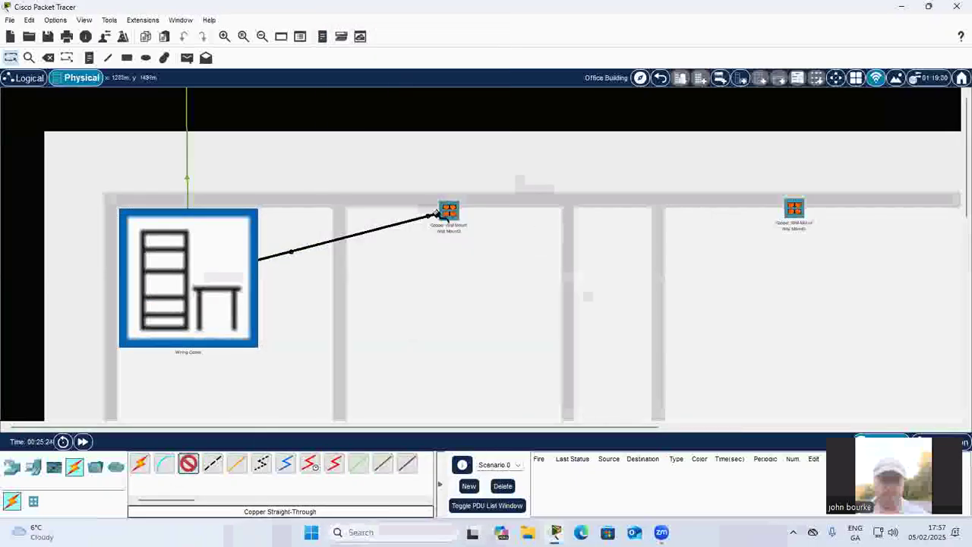
pyautogui.click(449, 211)
pyautogui.click(468, 224)
pyautogui.click(178, 290)
pyautogui.moveTo(215, 293)
pyautogui.moveTo(315, 292)
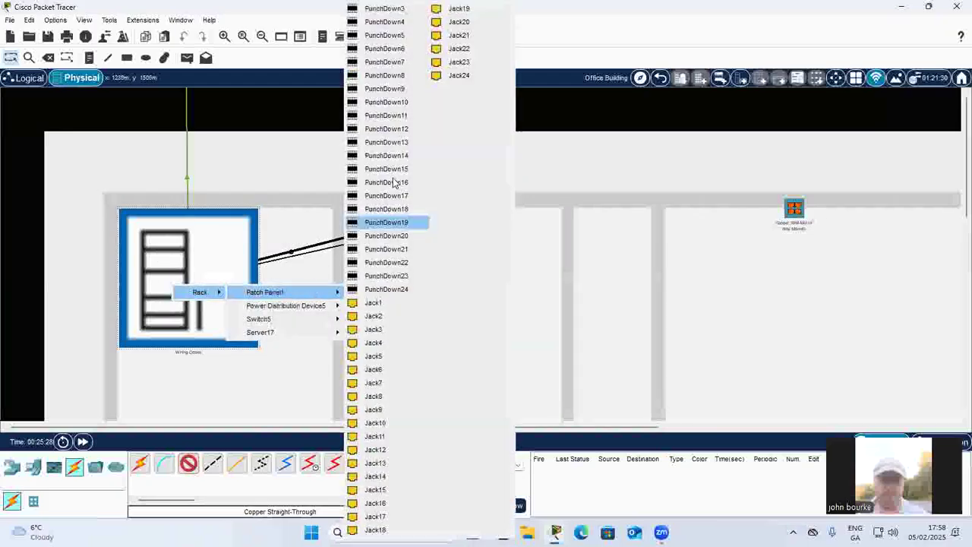
pyautogui.click(401, 11)
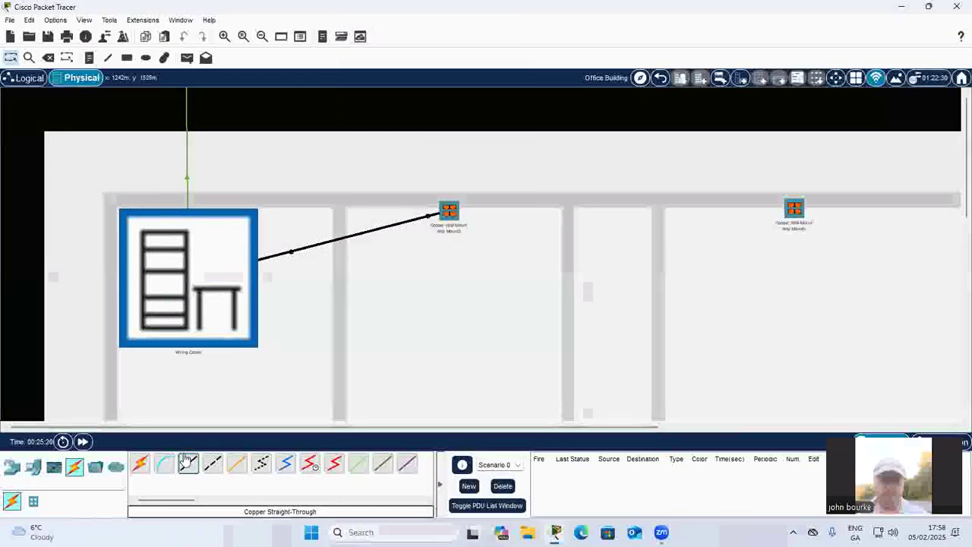
# Link the first wall mount's PunchDown4 to Patch Panel1's PunchDown4 with a copper straight-through cable.
pyautogui.click(447, 212)
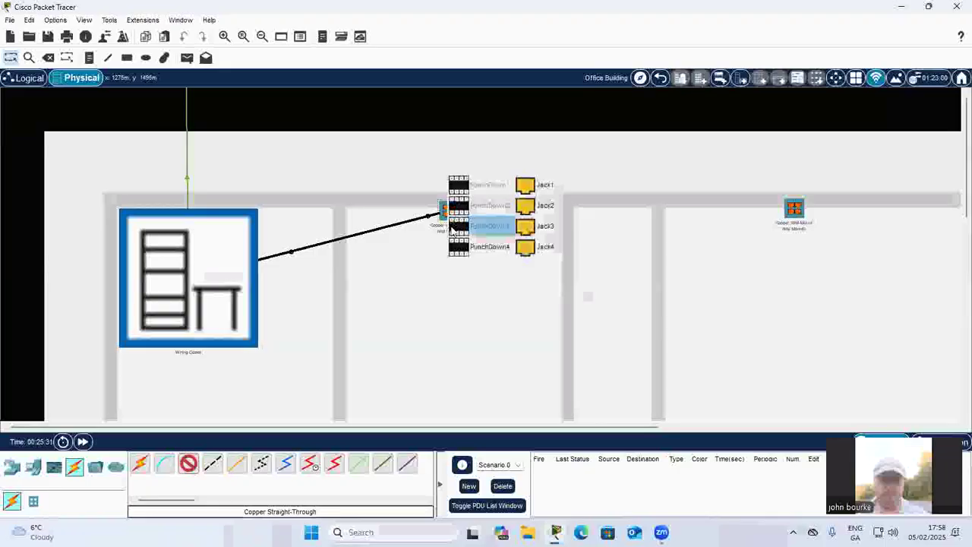
pyautogui.click(494, 245)
pyautogui.click(210, 274)
pyautogui.moveTo(243, 276)
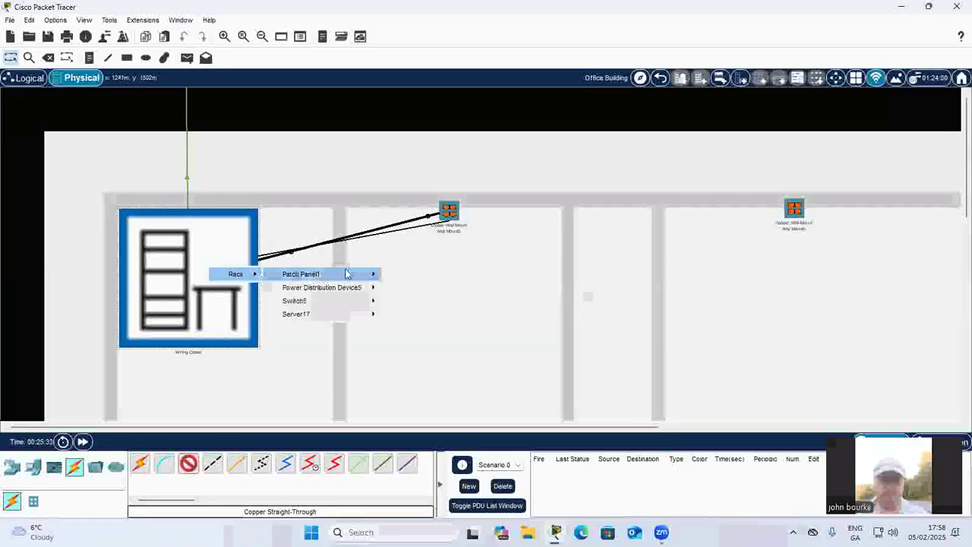
pyautogui.moveTo(357, 274)
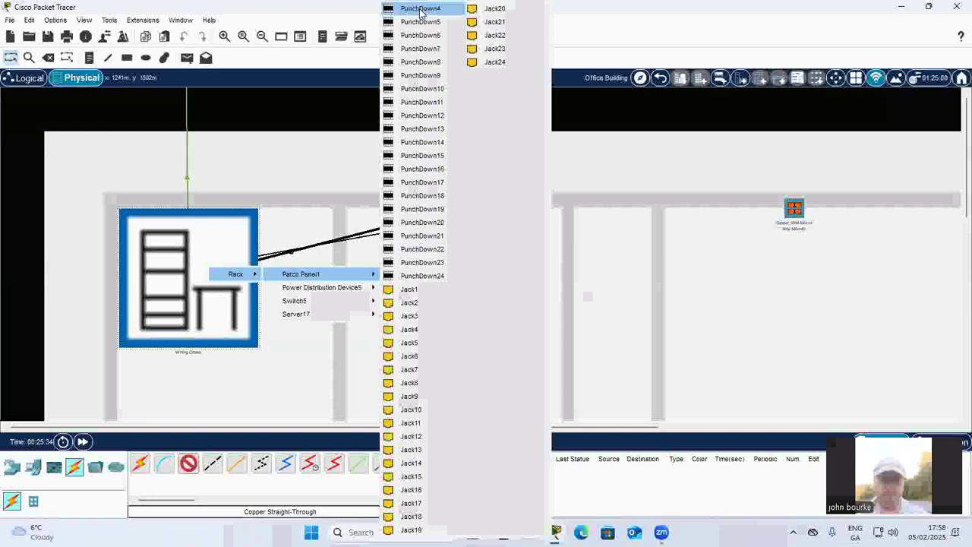
pyautogui.click(420, 12)
# Open the wiring closet and connect the patch panel's first four jacks to free switch ports with copper straight-through cables.
pyautogui.click(193, 269)
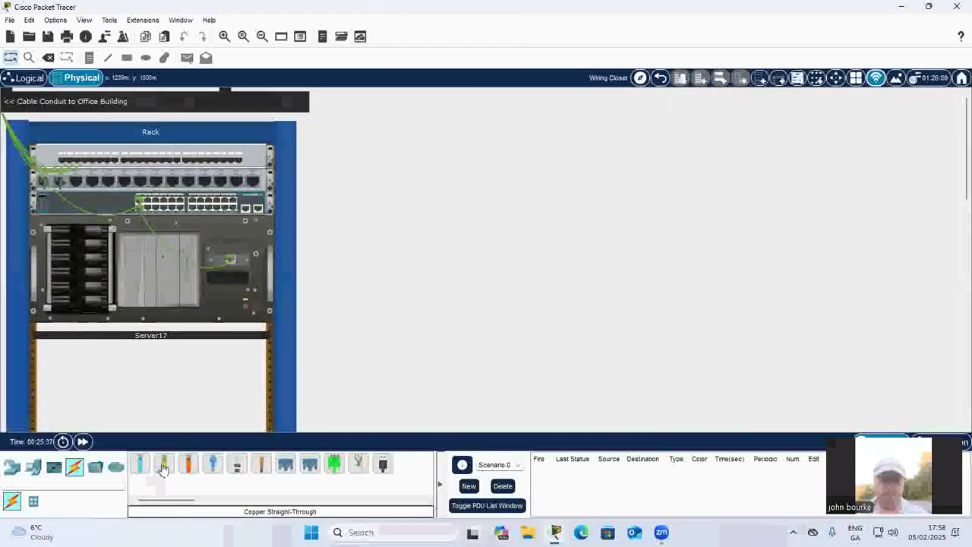
pyautogui.click(61, 160)
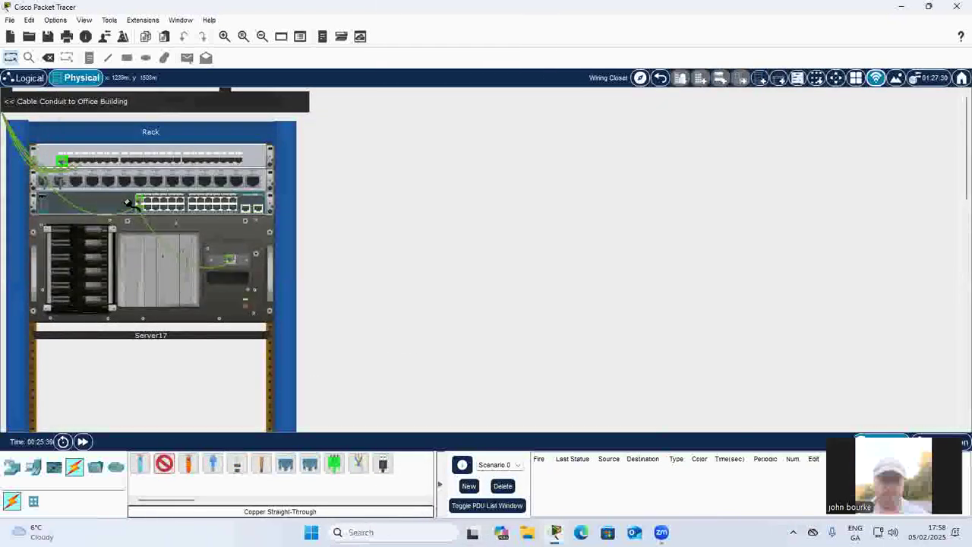
pyautogui.click(149, 202)
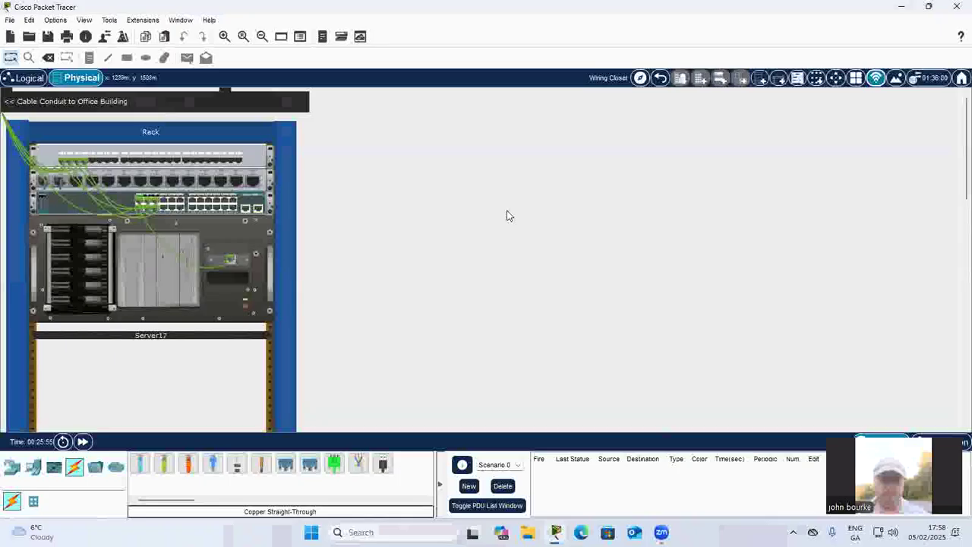
# Return to the office floor plan and run a copper straight-through cable from the second wall mount's PunchDown1 to Patch Panel1's PunchDown5.
pyautogui.click(661, 78)
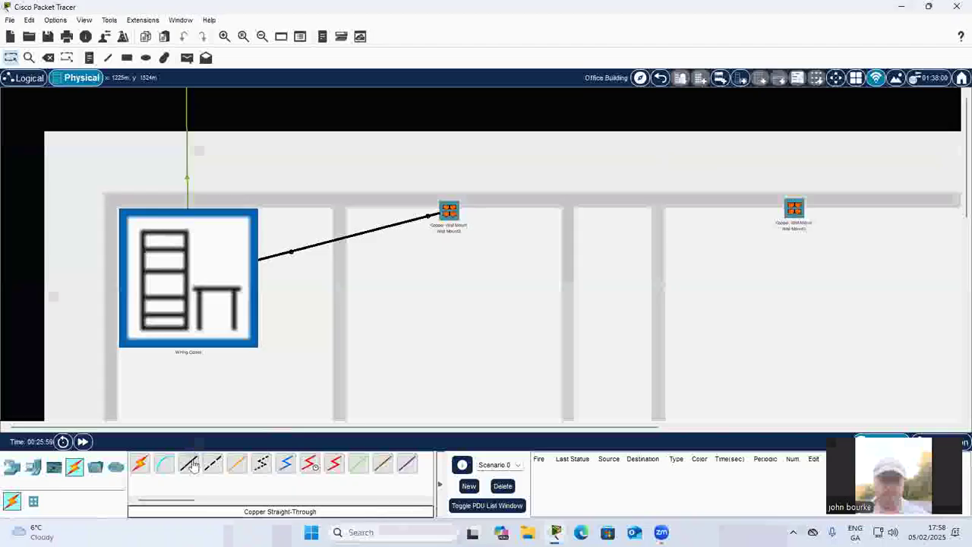
pyautogui.click(794, 209)
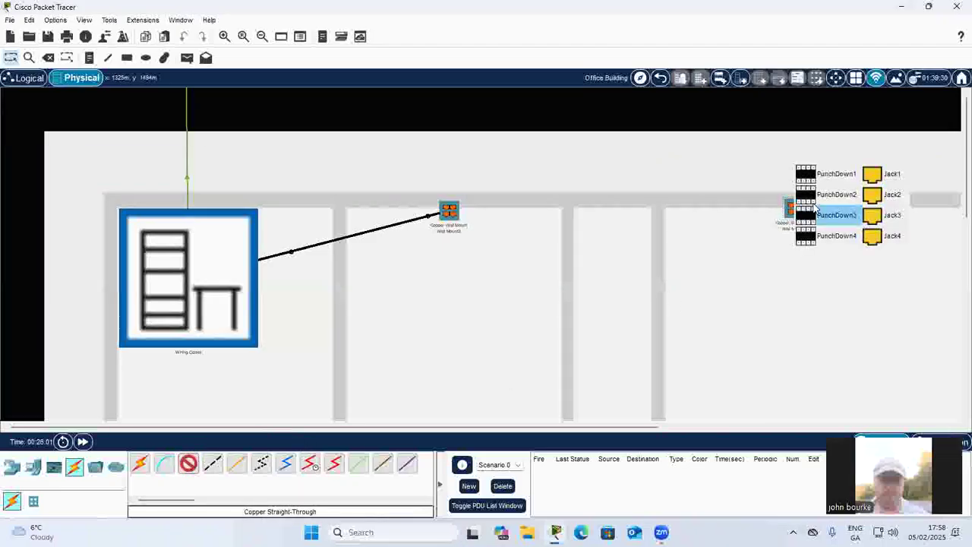
pyautogui.click(824, 172)
pyautogui.click(211, 269)
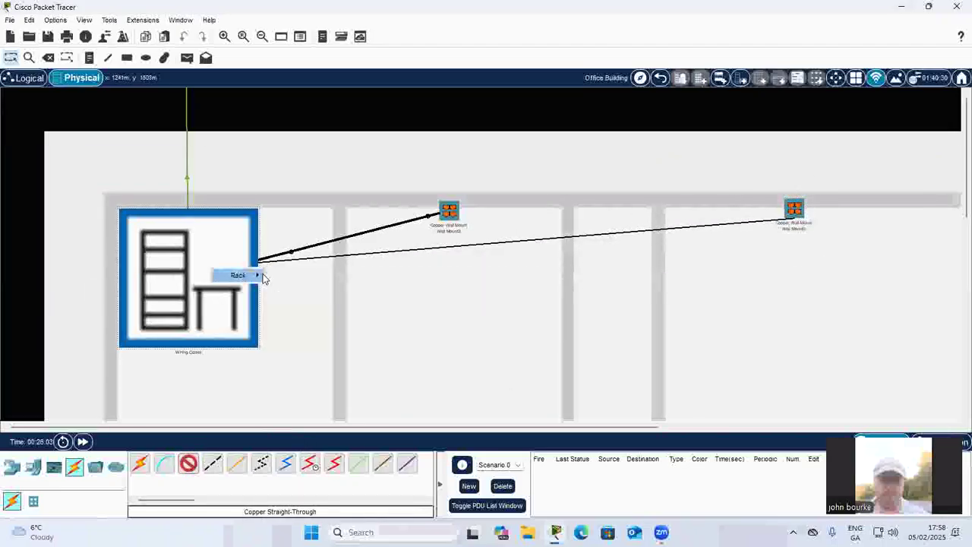
pyautogui.moveTo(256, 275)
pyautogui.moveTo(364, 278)
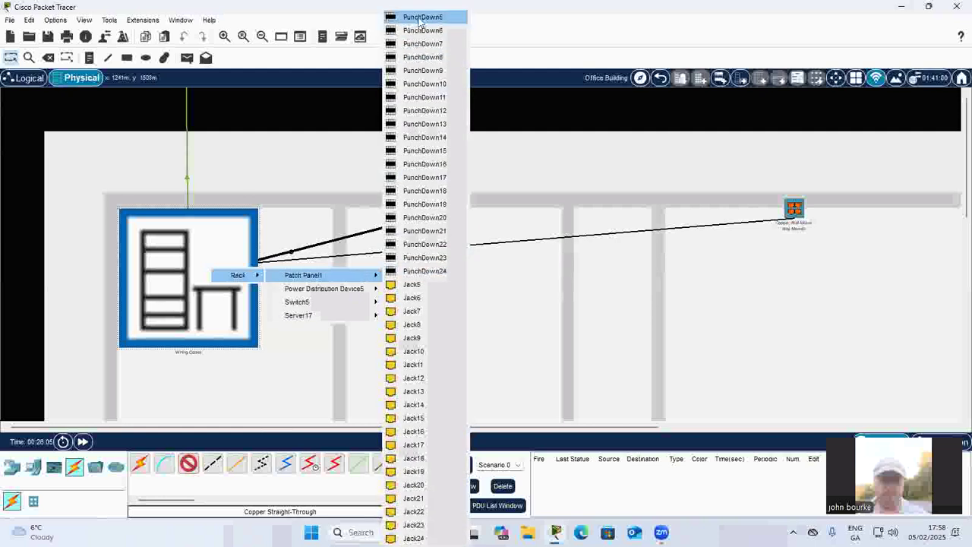
pyautogui.click(423, 17)
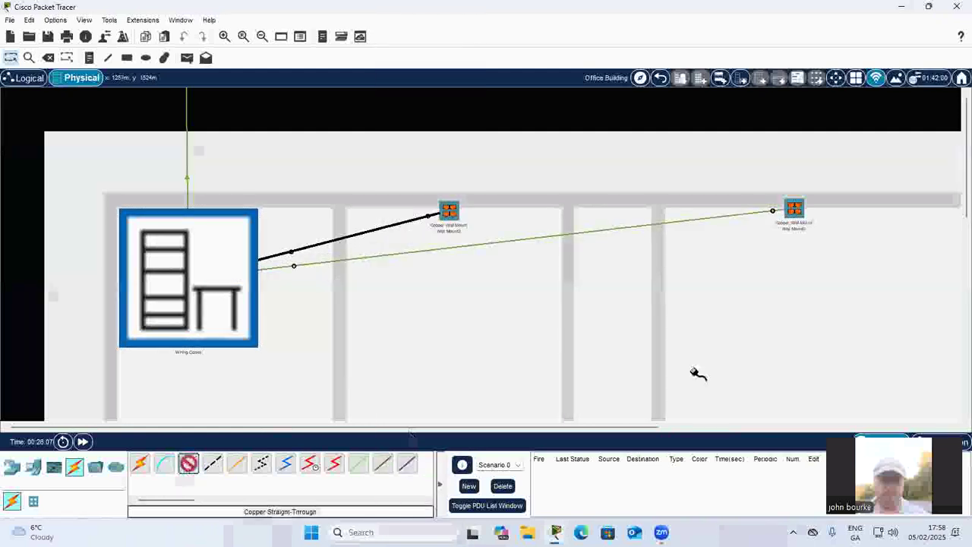
# Run another copper straight-through cable from the second wall mount's next free punch-down to Patch Panel1's next free punch-down.
pyautogui.click(794, 209)
pyautogui.click(821, 209)
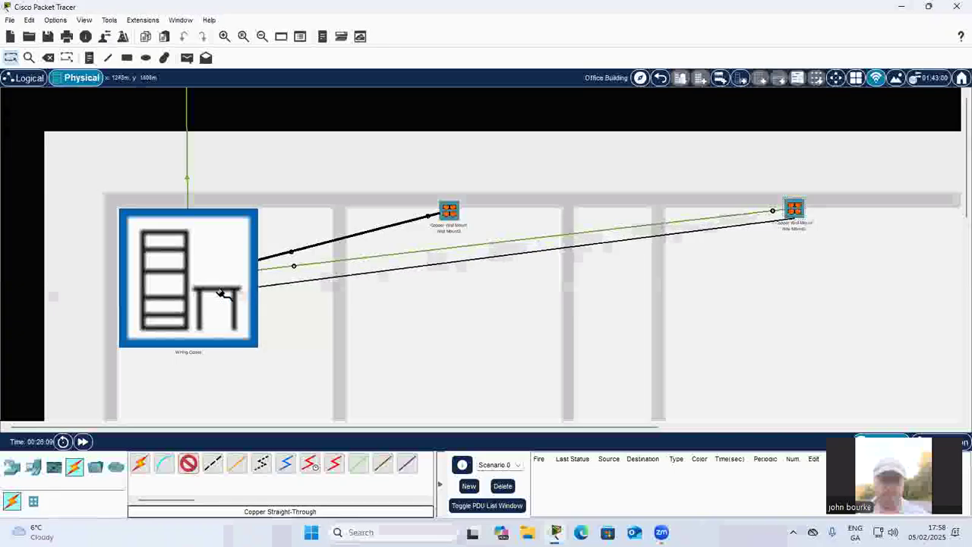
pyautogui.click(197, 278)
pyautogui.moveTo(228, 284)
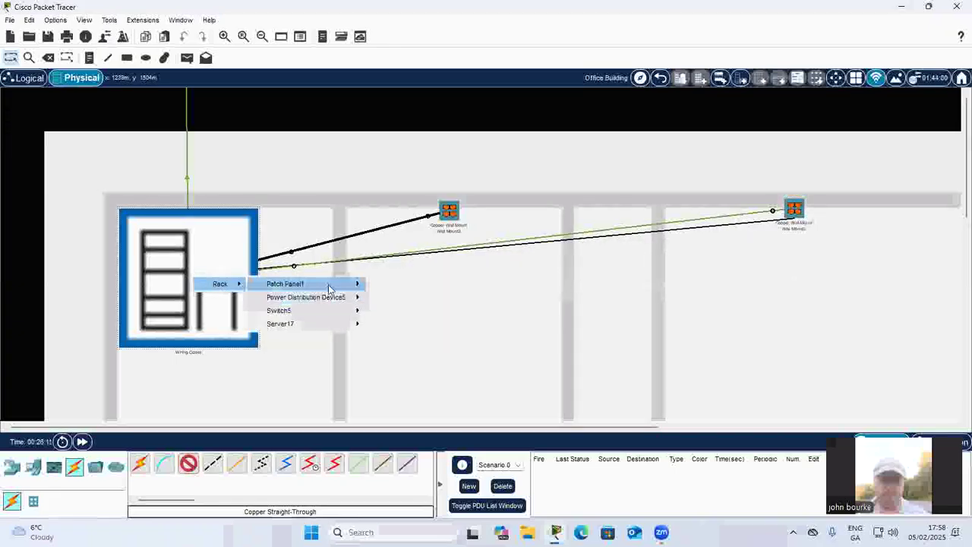
pyautogui.moveTo(328, 286)
pyautogui.click(430, 37)
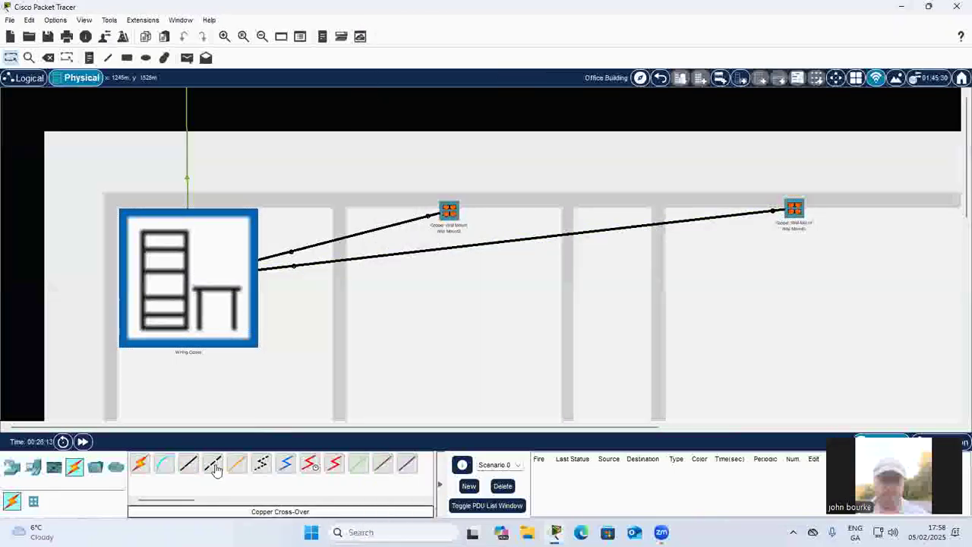
# Link the second wall mount's PunchDown3 to Patch Panel1's PunchDown7 with a copper straight-through cable.
pyautogui.click(794, 212)
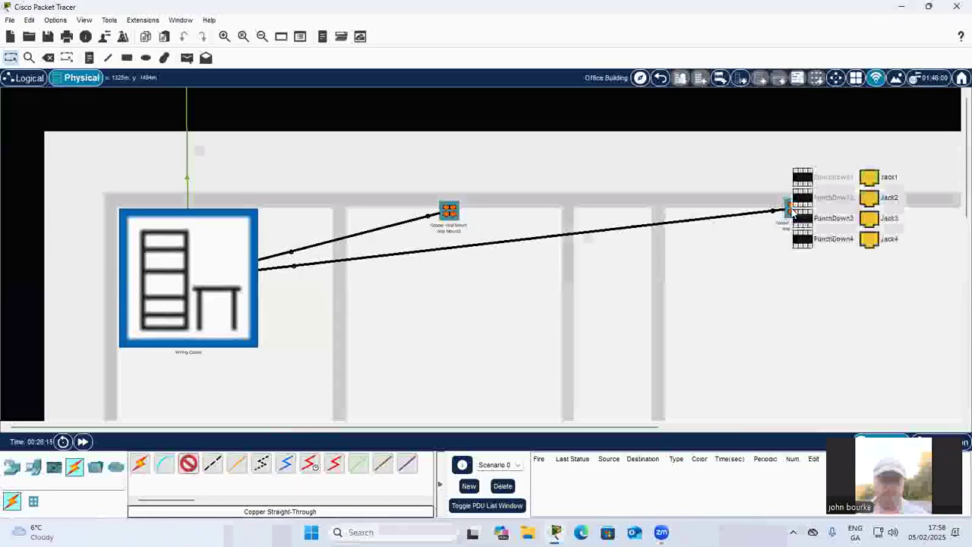
pyautogui.click(821, 218)
pyautogui.click(212, 273)
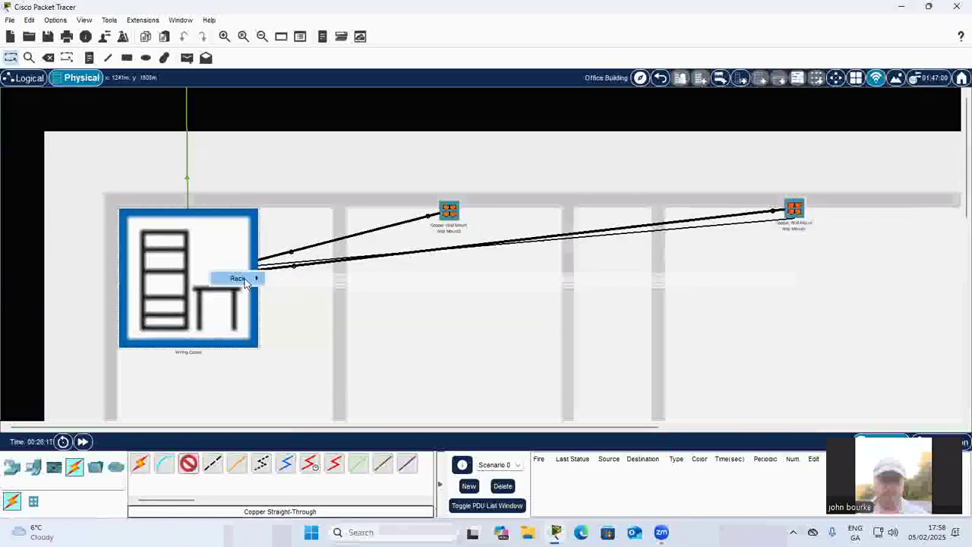
pyautogui.moveTo(247, 278)
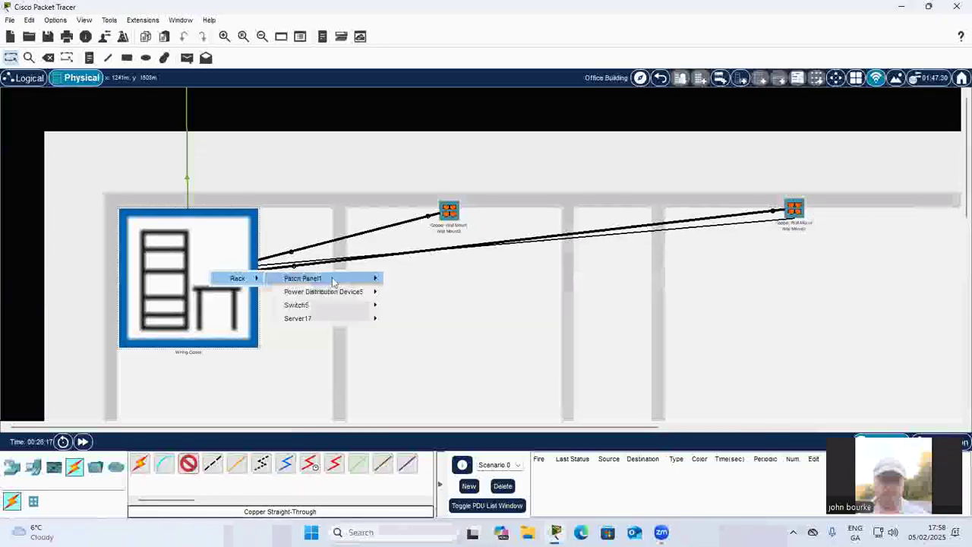
pyautogui.click(436, 113)
# Run a copper straight-through cable from the second wall mount's PunchDown4 to Patch Panel1's PunchDown8.
pyautogui.click(189, 464)
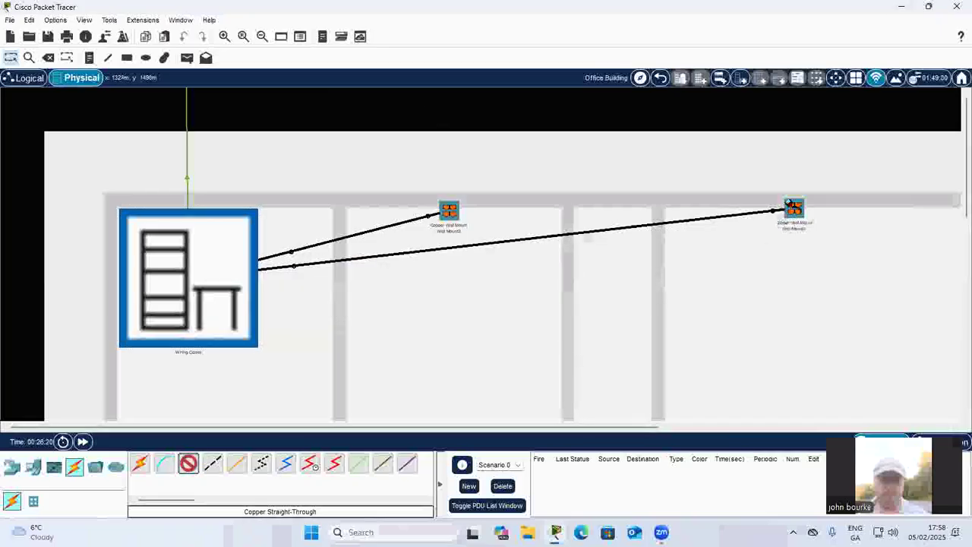
pyautogui.click(790, 212)
pyautogui.click(817, 222)
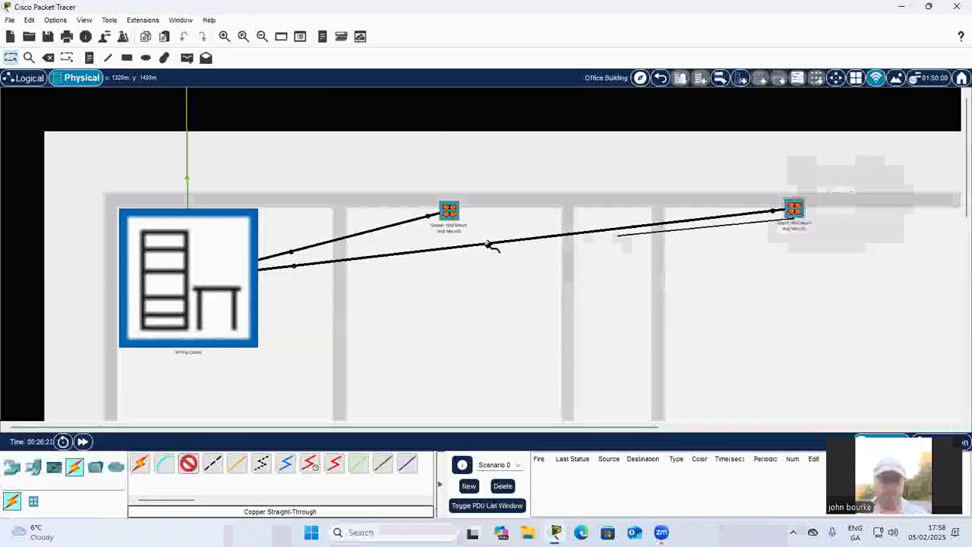
pyautogui.click(196, 278)
pyautogui.moveTo(225, 285)
pyautogui.moveTo(330, 287)
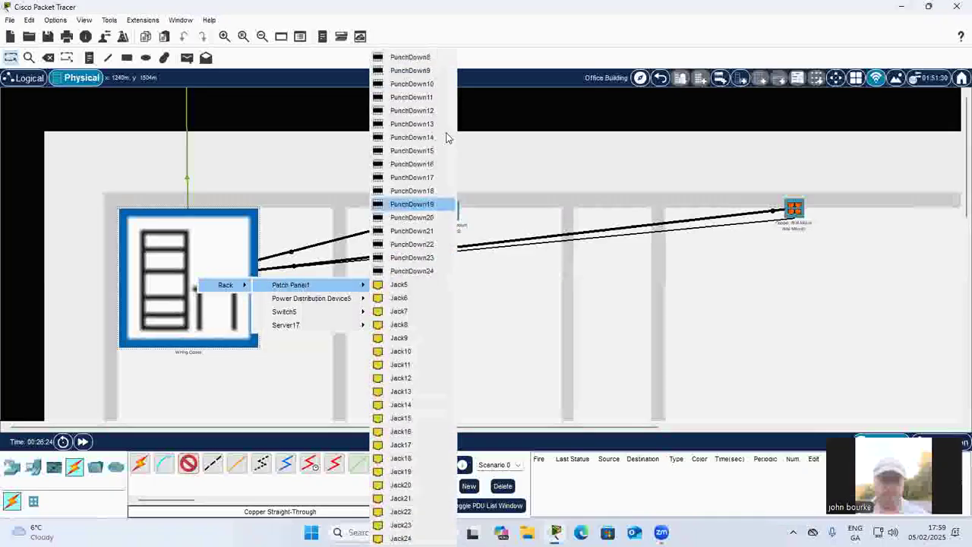
pyautogui.click(414, 59)
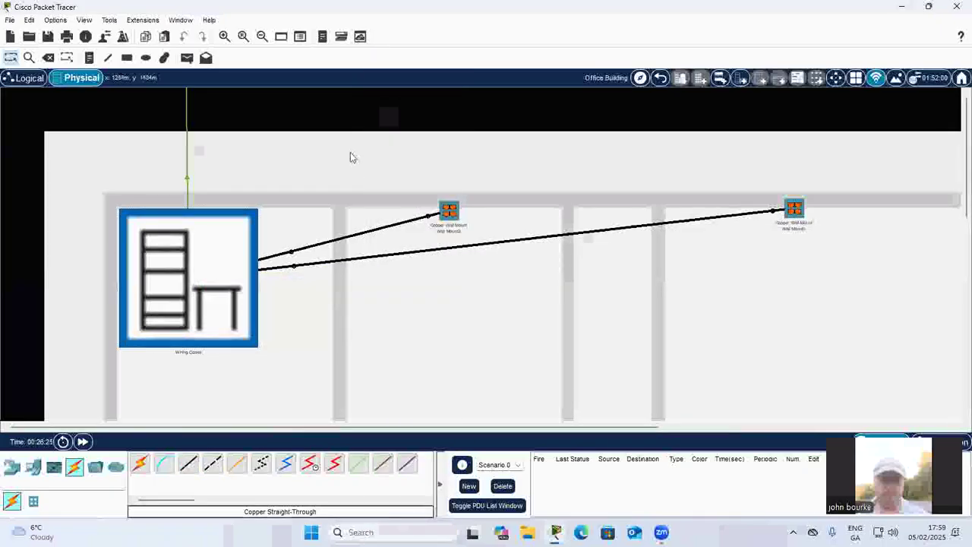
# Open the wiring closet and connect the patch panel's next four jacks to free switch ports with copper straight-through cables.
pyautogui.click(227, 261)
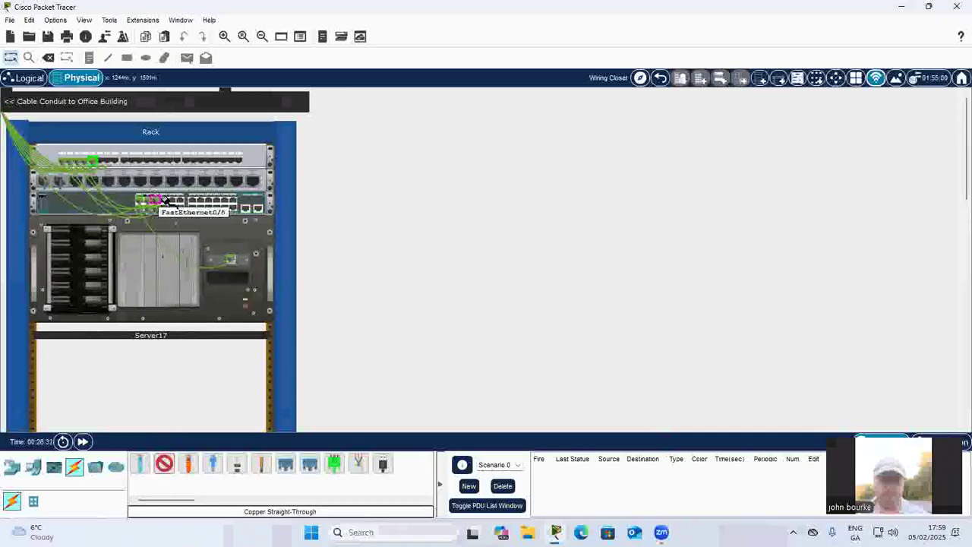
pyautogui.click(163, 462)
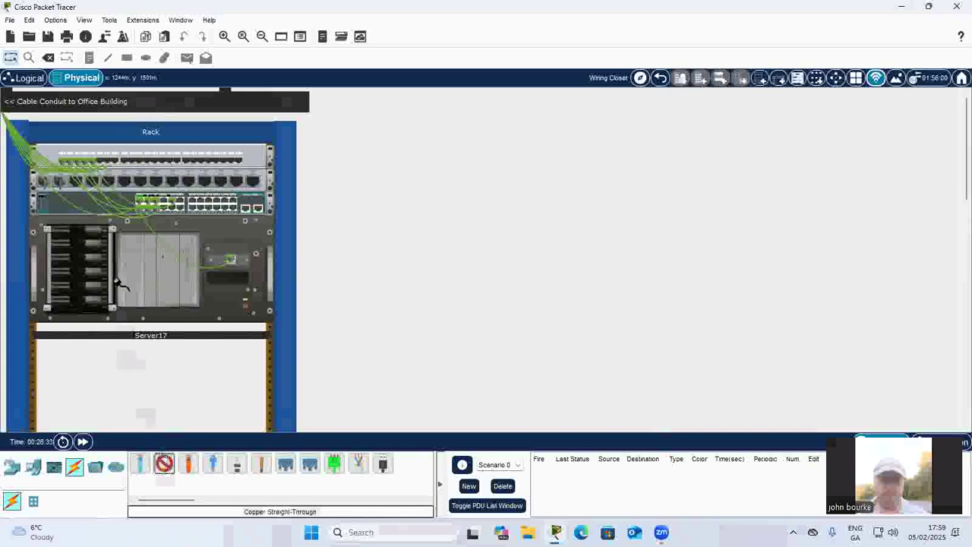
pyautogui.click(101, 162)
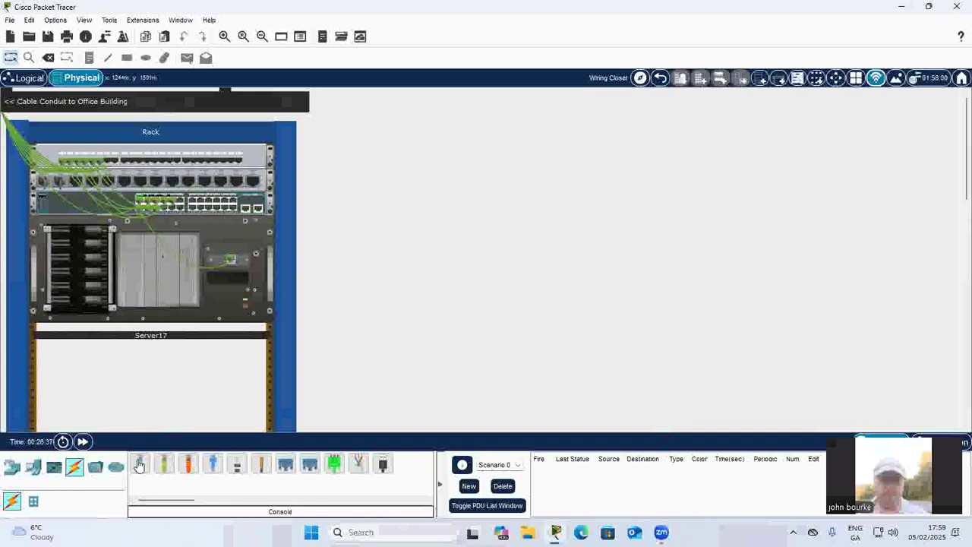
pyautogui.click(109, 161)
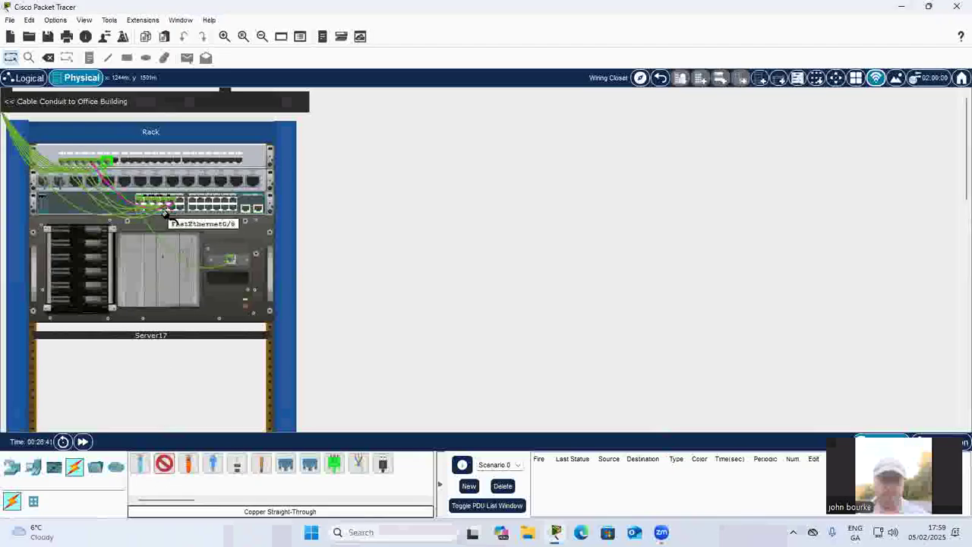
pyautogui.click(163, 209)
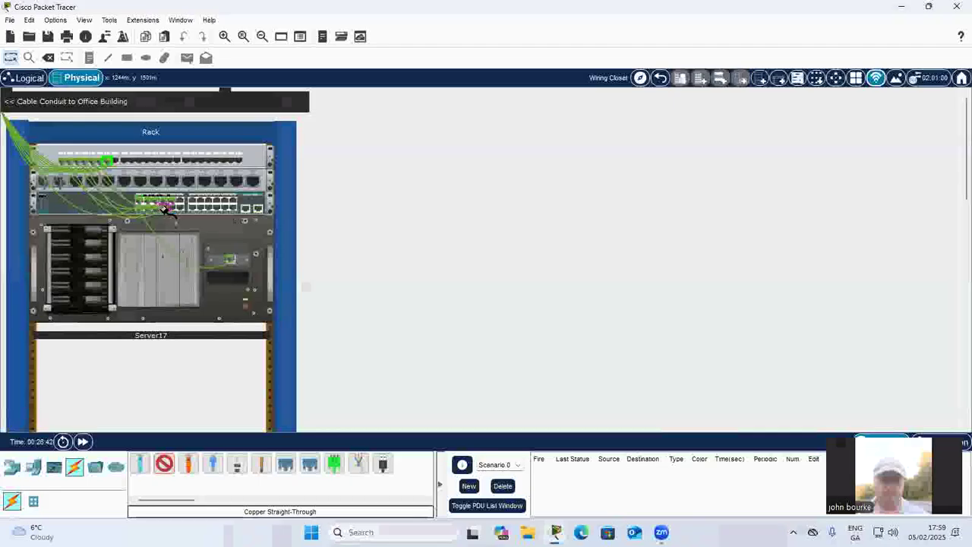
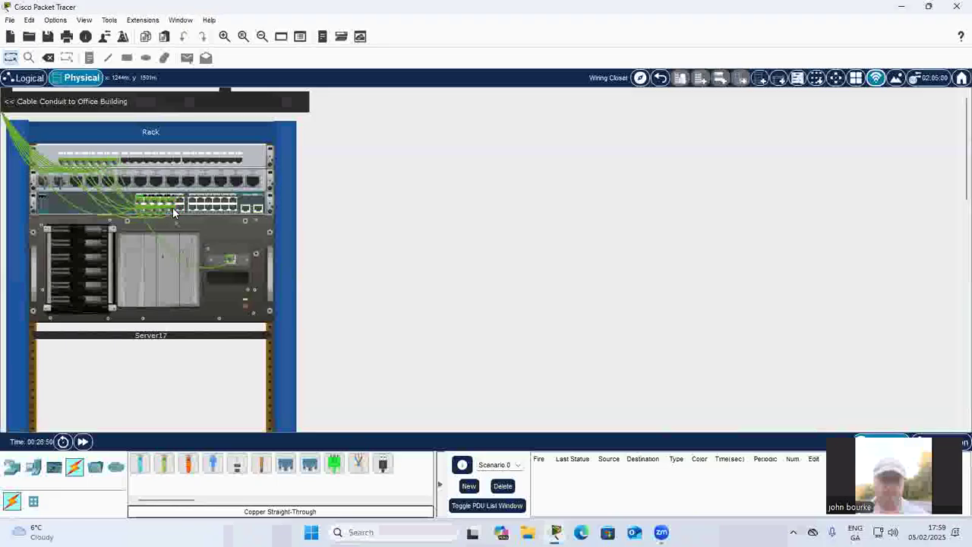
# Return to the office floor plan and place four PCs in a row below the first wall mount.
pyautogui.click(661, 79)
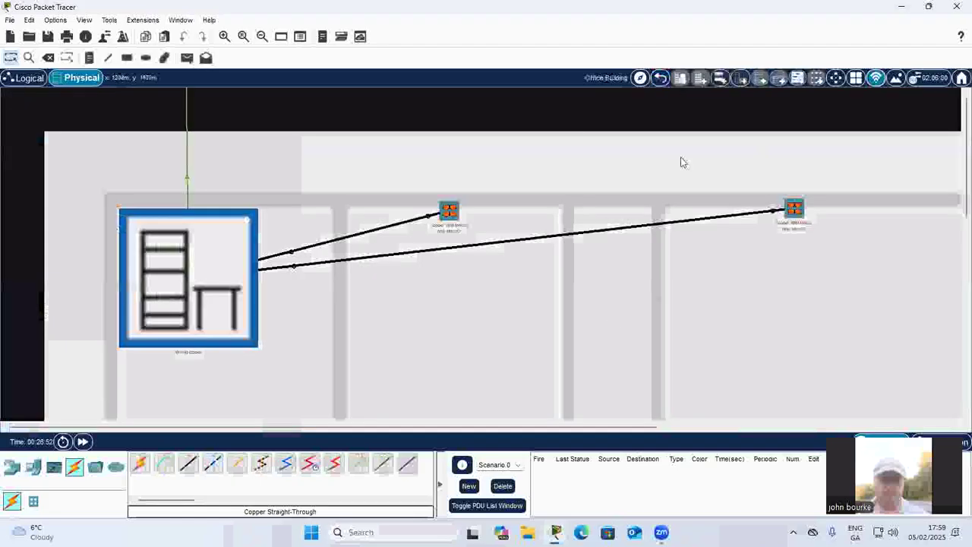
pyautogui.click(34, 468)
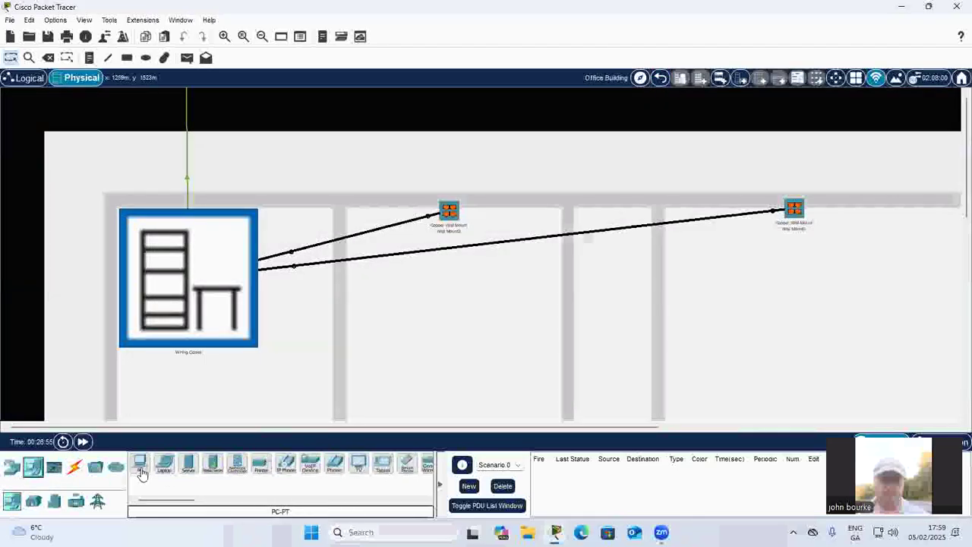
pyautogui.click(143, 470)
pyautogui.click(364, 275)
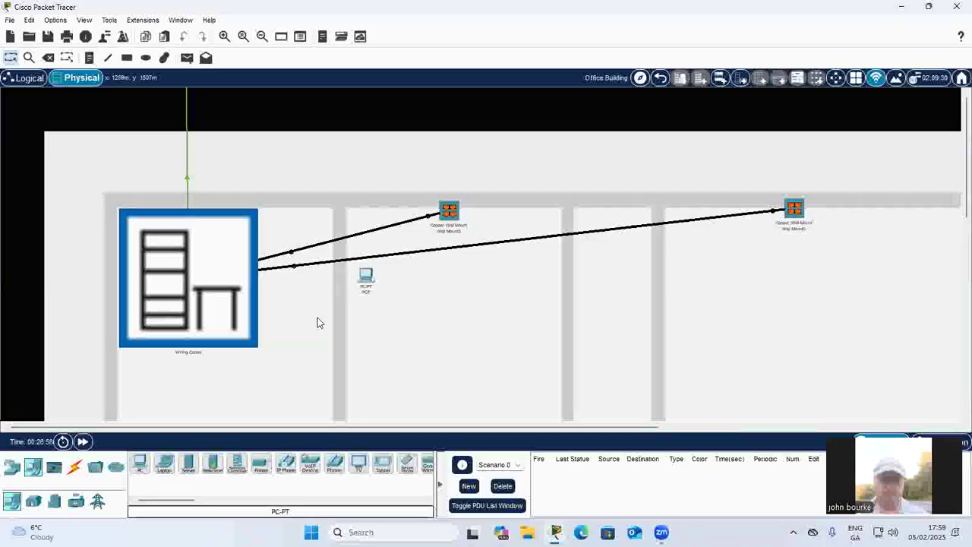
pyautogui.click(140, 463)
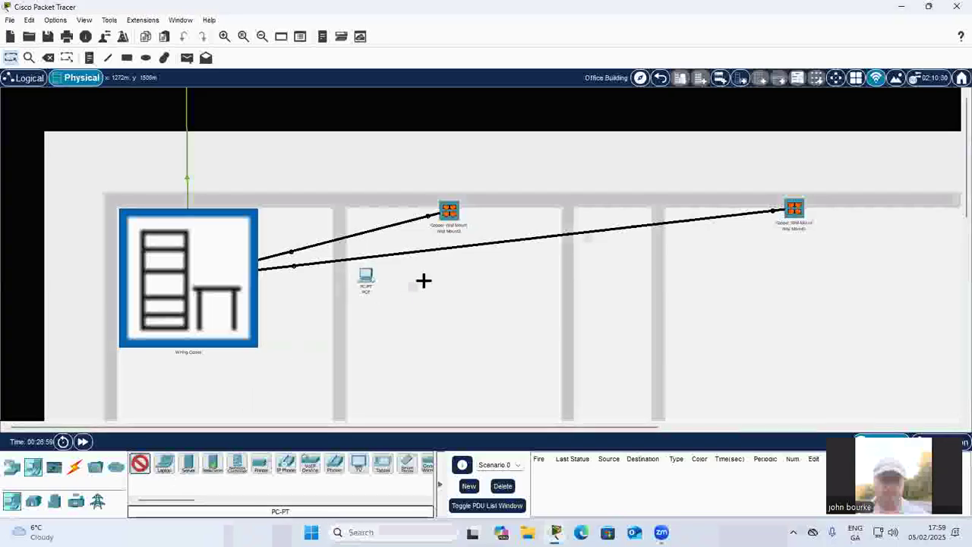
pyautogui.click(140, 464)
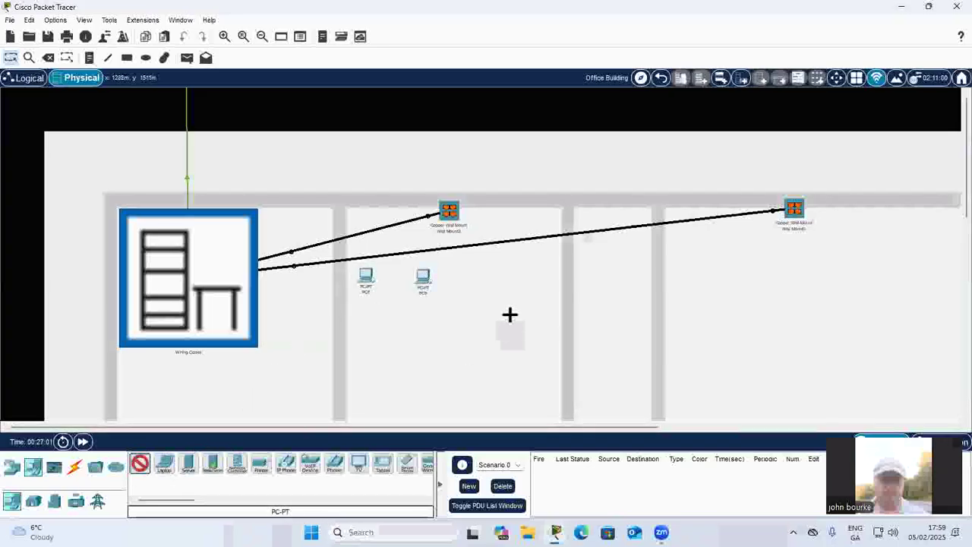
pyautogui.click(465, 278)
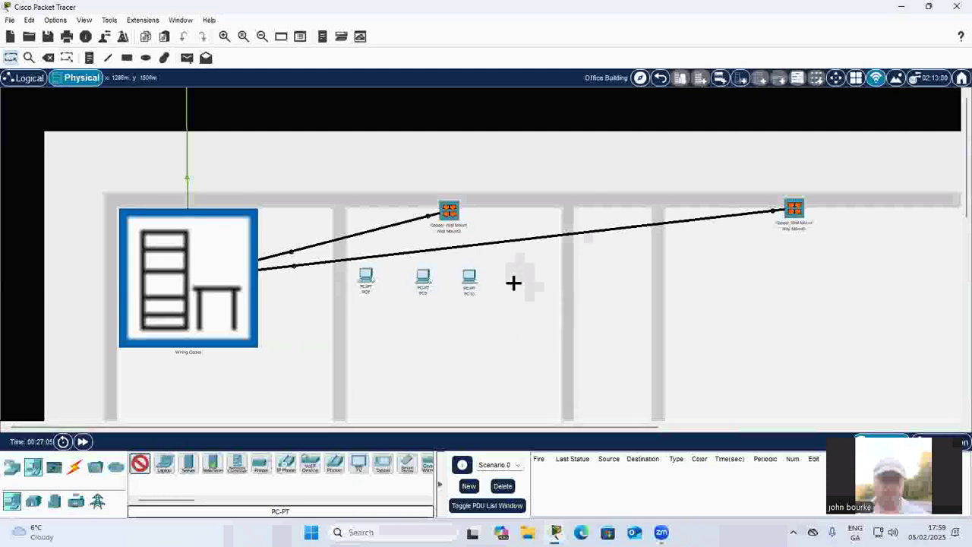
pyautogui.click(140, 464)
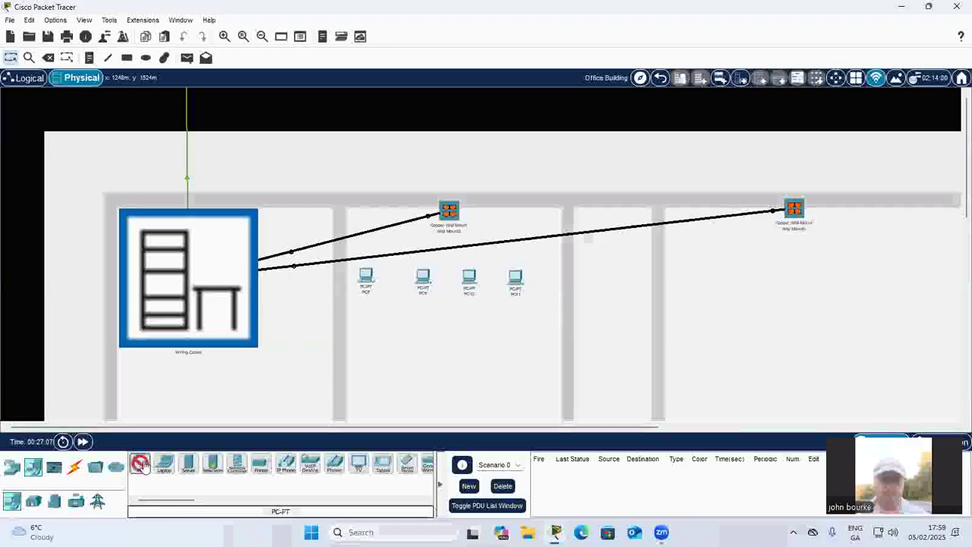
# Connect the first PC's FastEthernet0 to the first wall mount's Jack1 with a copper straight-through cable.
pyautogui.click(73, 467)
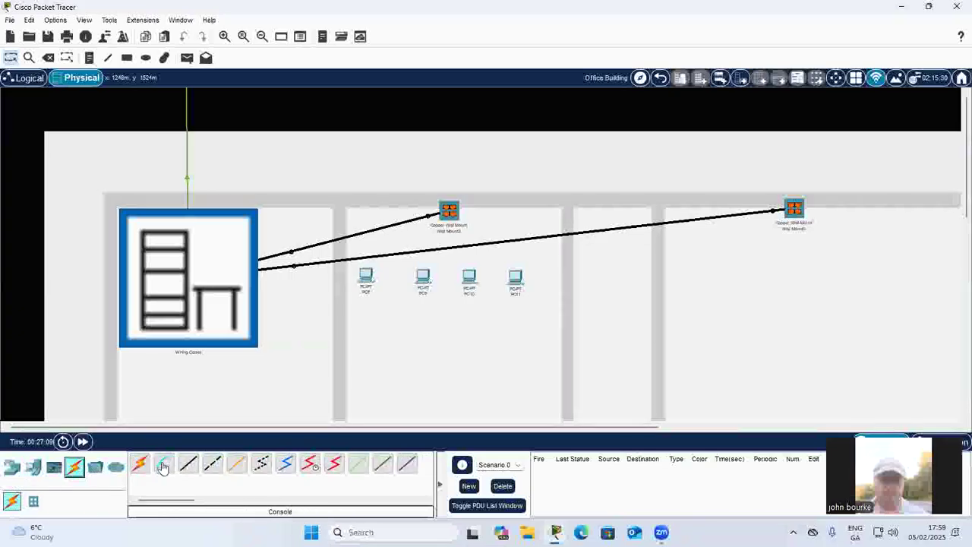
pyautogui.click(188, 465)
pyautogui.click(367, 277)
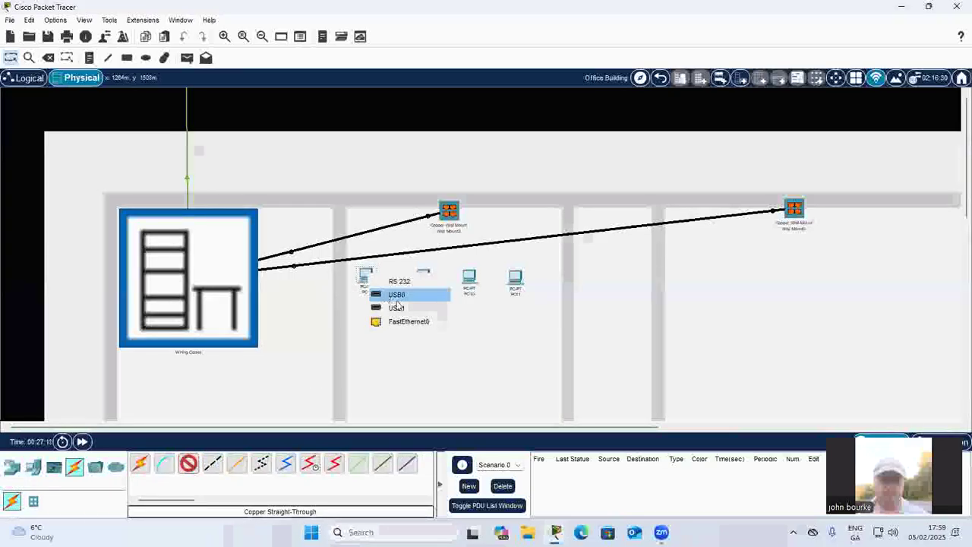
pyautogui.click(409, 322)
pyautogui.click(449, 210)
pyautogui.click(543, 187)
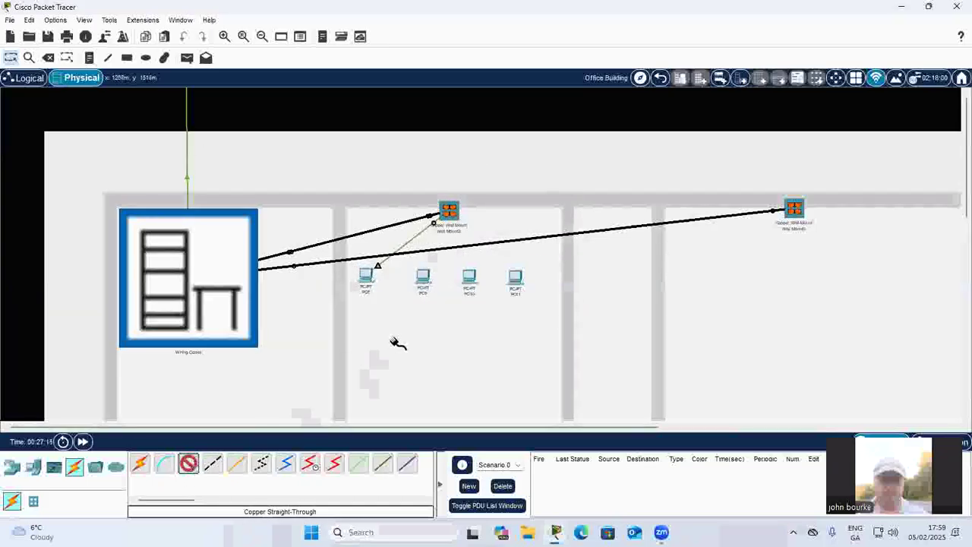
# Connect the second PC's FastEthernet0 to the first wall mount's Jack2 with a copper straight-through cable.
pyautogui.click(424, 281)
pyautogui.click(470, 329)
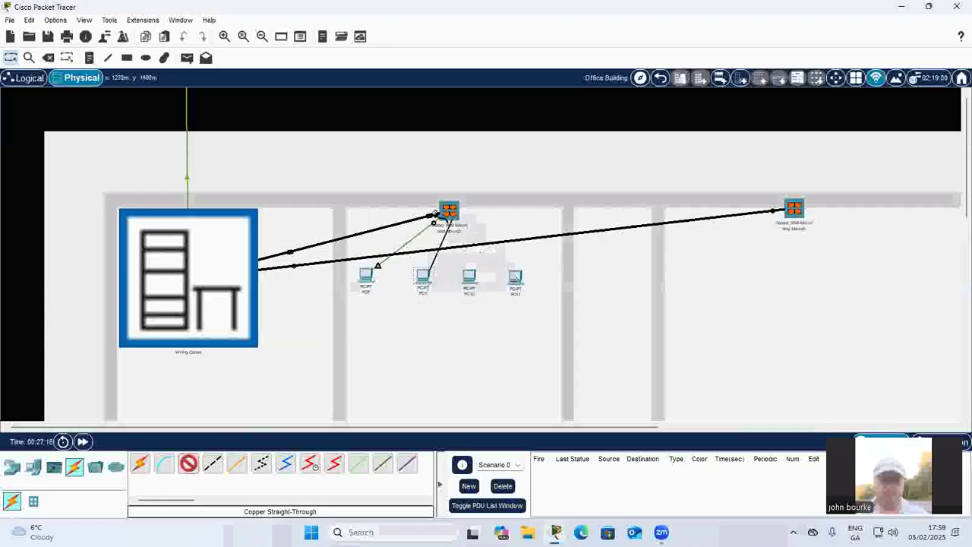
pyautogui.click(449, 212)
pyautogui.click(542, 200)
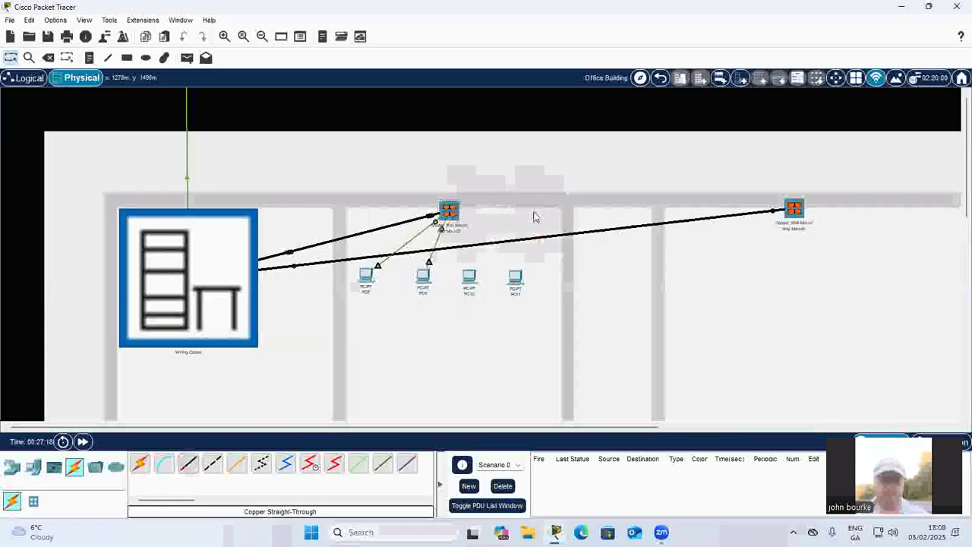
# Connect the third PC's FastEthernet0 to the first wall mount's Jack3 with a copper straight-through cable.
pyautogui.click(188, 464)
pyautogui.click(469, 280)
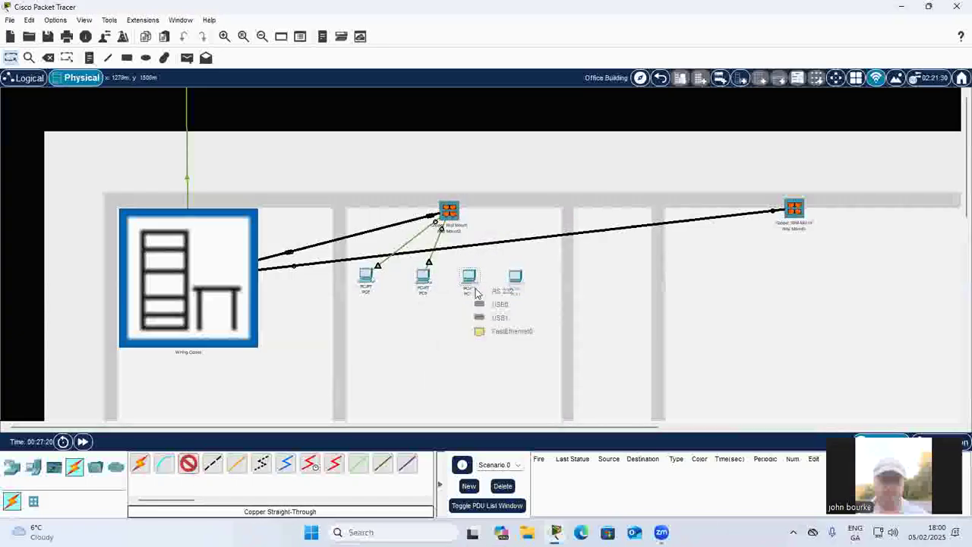
pyautogui.click(505, 332)
pyautogui.click(449, 212)
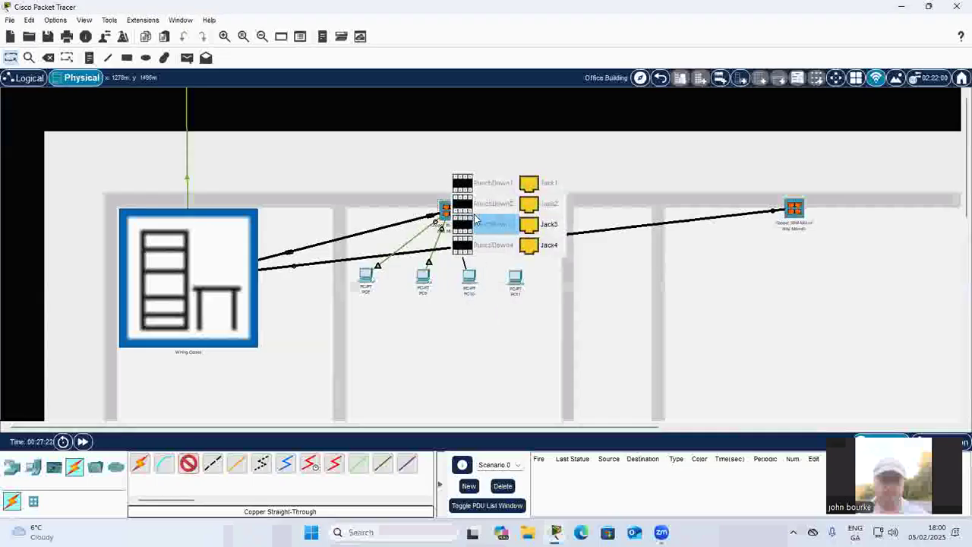
pyautogui.click(548, 221)
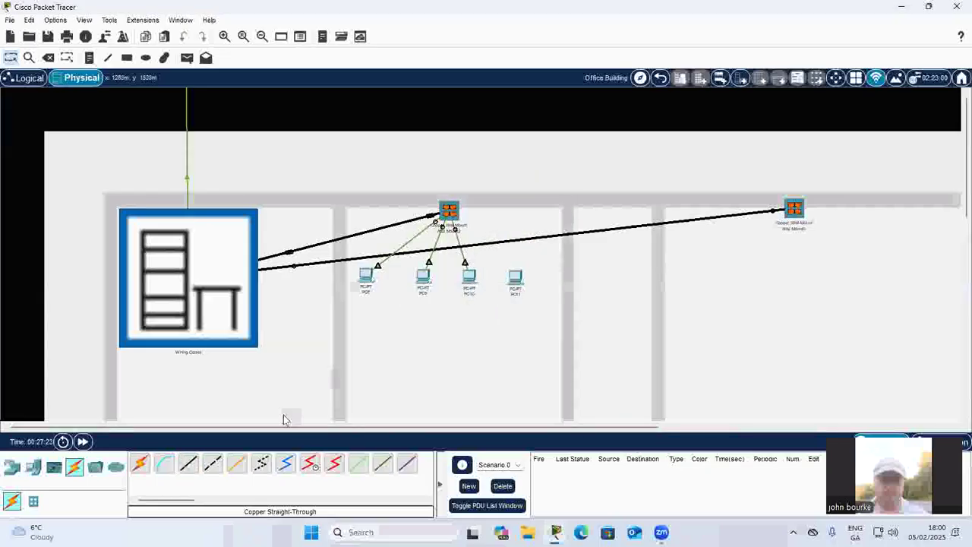
# Connect the fourth PC's FastEthernet0 to the first wall mount's Jack4 with a copper straight-through cable.
pyautogui.click(188, 463)
pyautogui.click(517, 278)
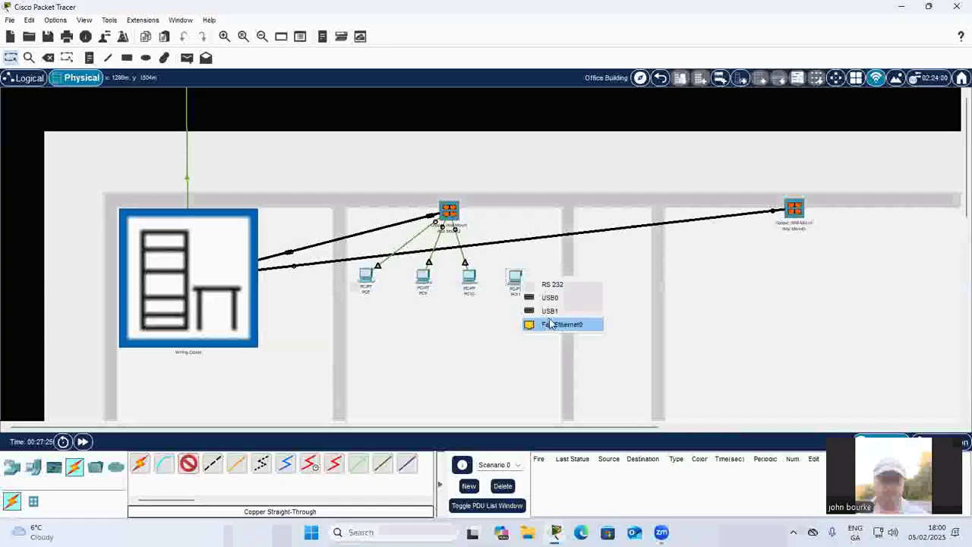
pyautogui.click(551, 324)
pyautogui.click(449, 210)
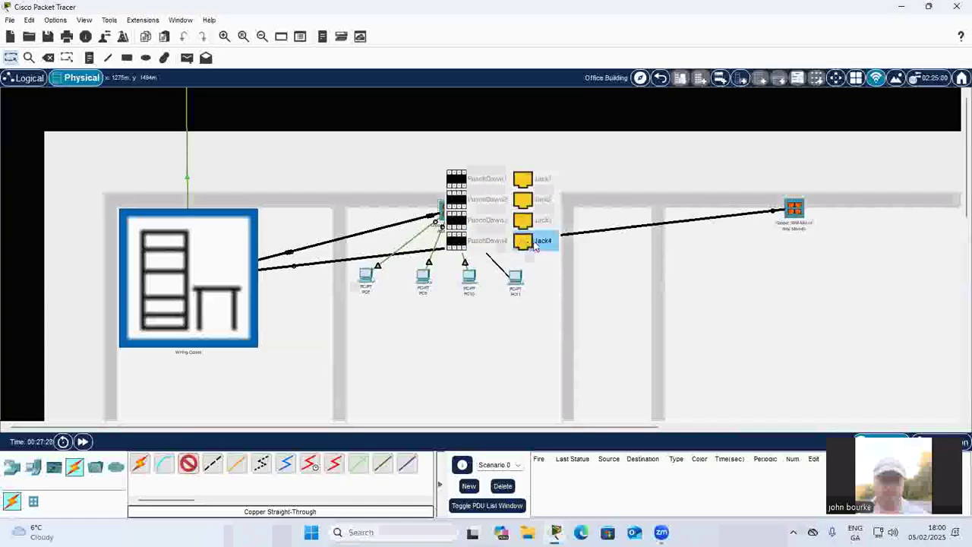
pyautogui.click(526, 240)
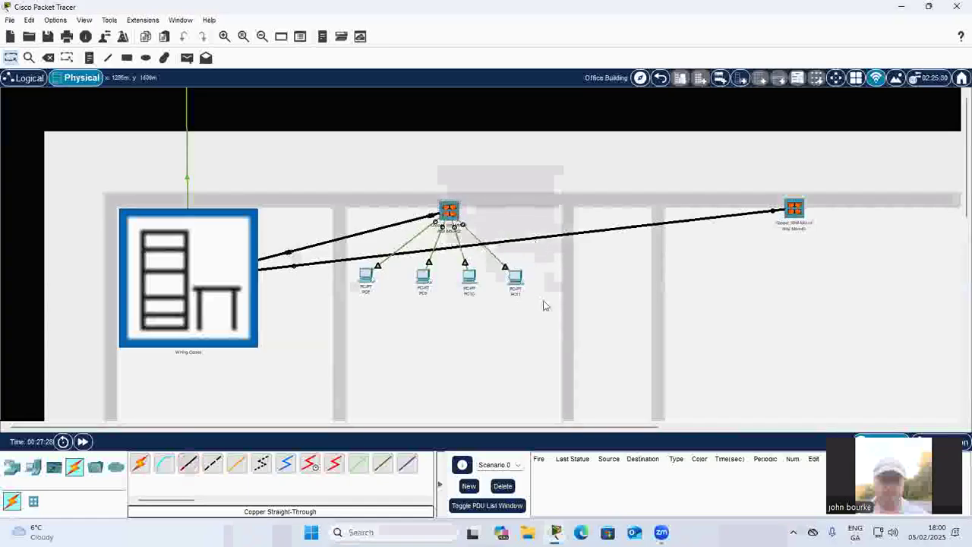
# Open PC8's IP configuration and request a DHCP address, switching to Static and back to DHCP to repeat the request.
pyautogui.click(365, 278)
pyautogui.click(410, 106)
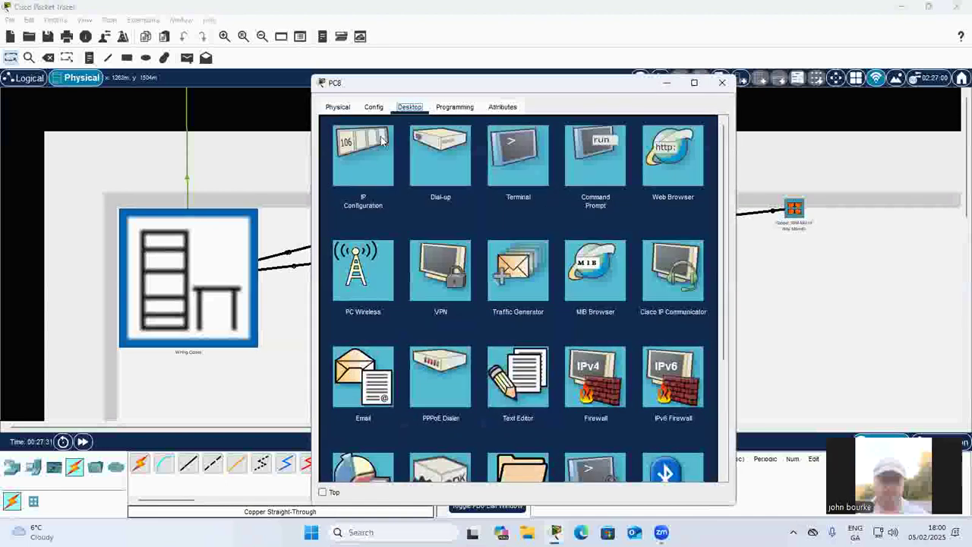
pyautogui.click(382, 140)
pyautogui.click(335, 175)
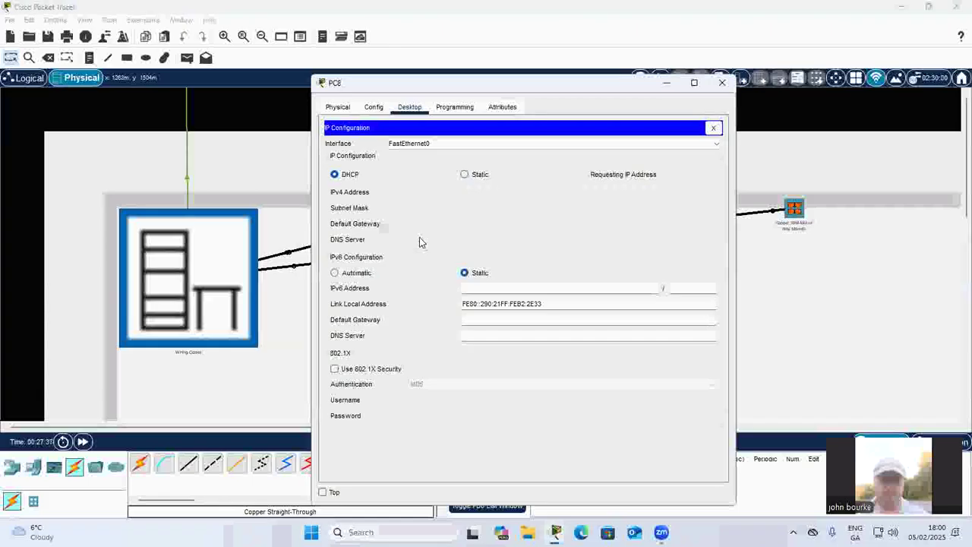
pyautogui.click(466, 175)
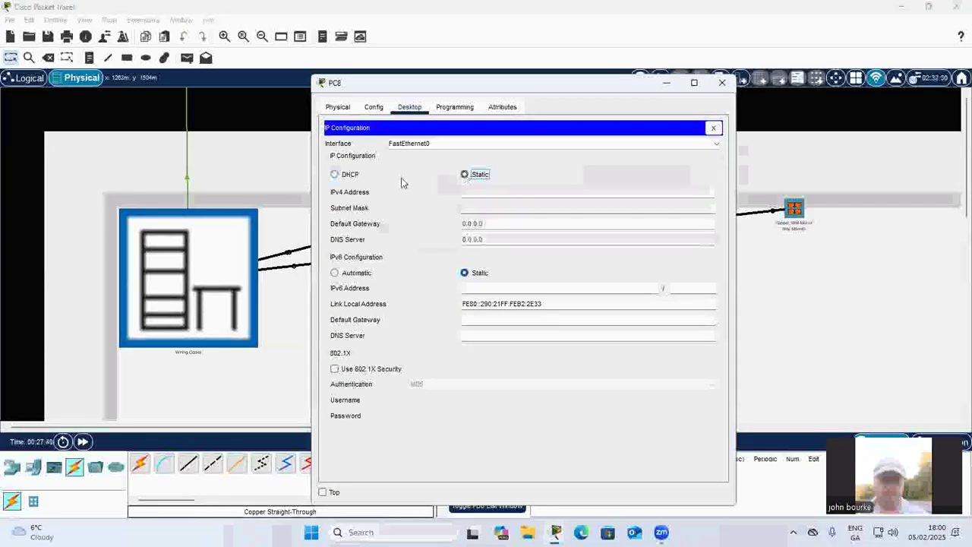
pyautogui.click(334, 175)
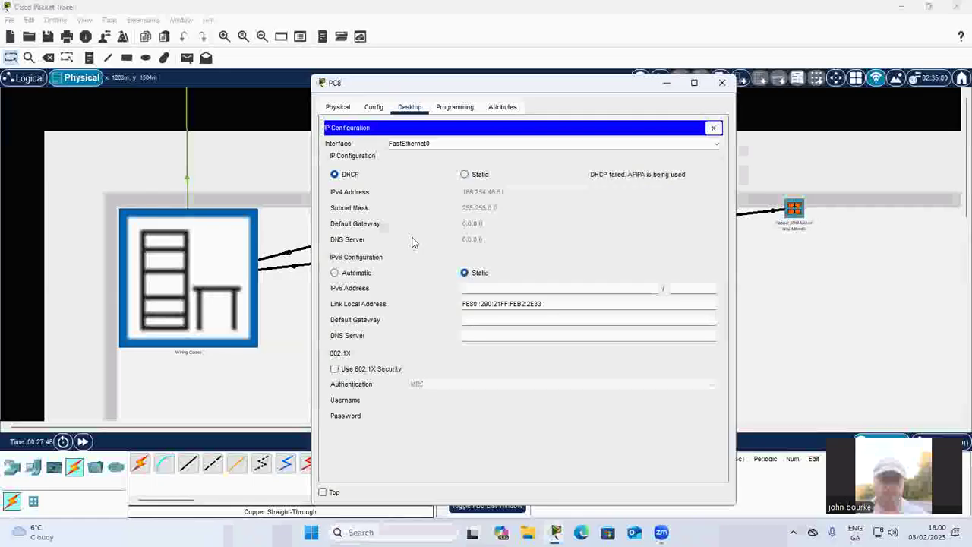
# Repeat PC8's DHCP request by switching its IP configuration to Static and back to DHCP, and close the device window.
pyautogui.click(465, 175)
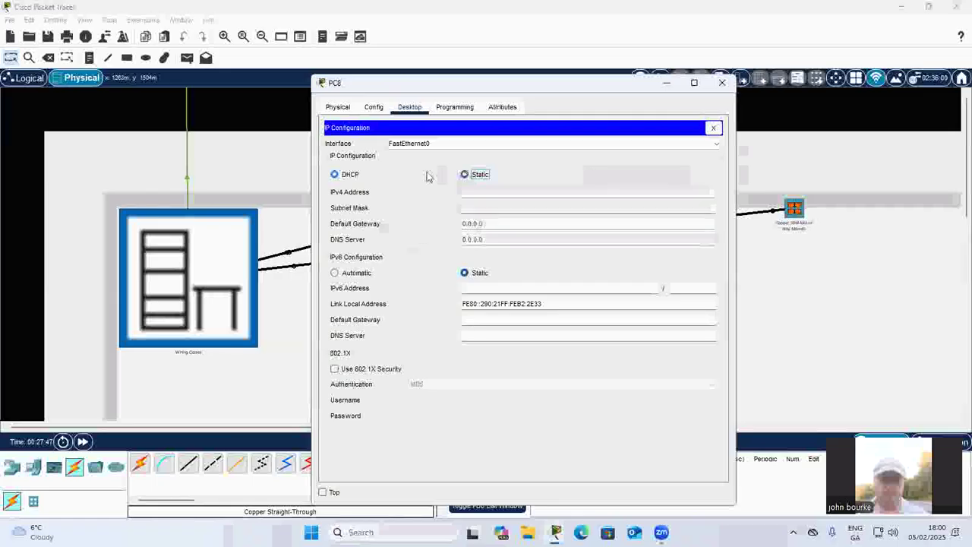
pyautogui.click(335, 174)
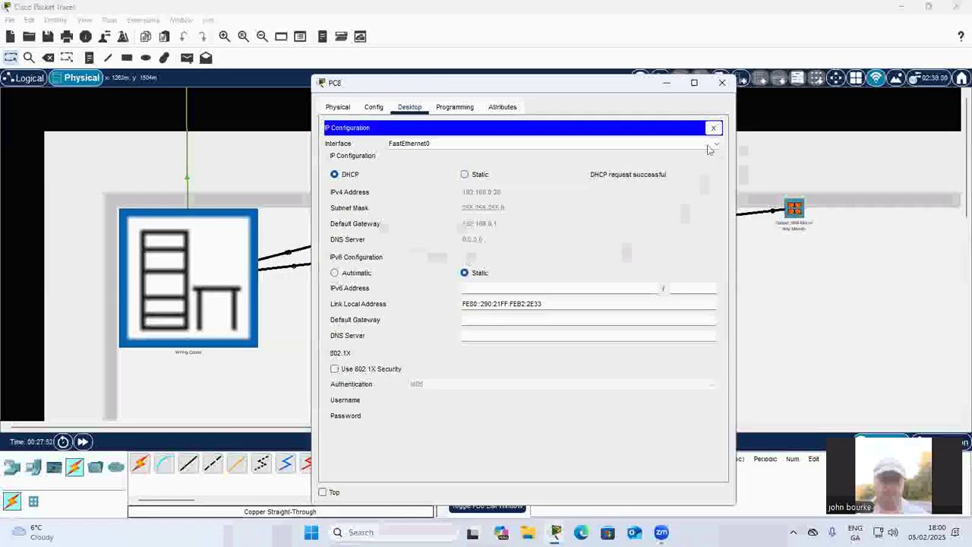
pyautogui.click(723, 85)
# Set PC9's IP configuration to DHCP so it requests an address, and close its window.
pyautogui.click(425, 280)
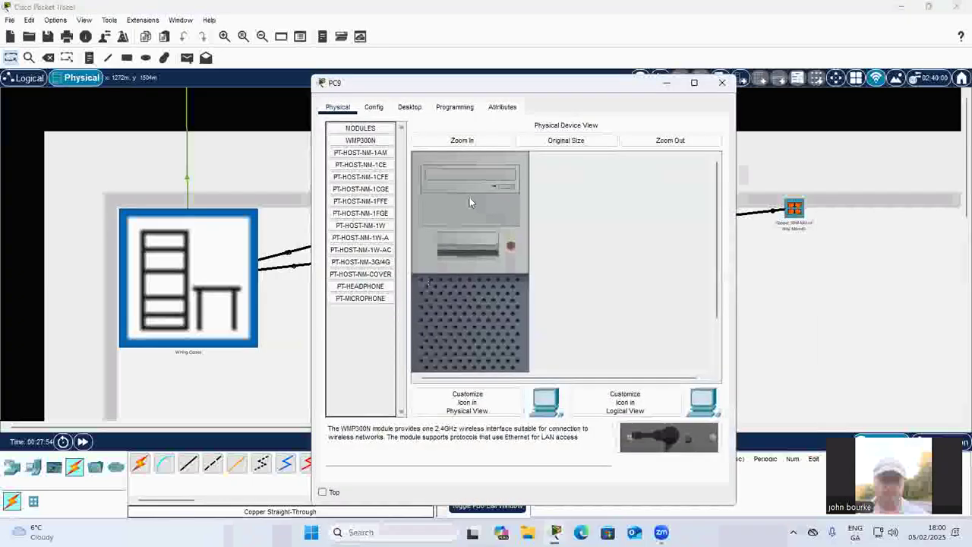
pyautogui.click(409, 107)
pyautogui.click(384, 153)
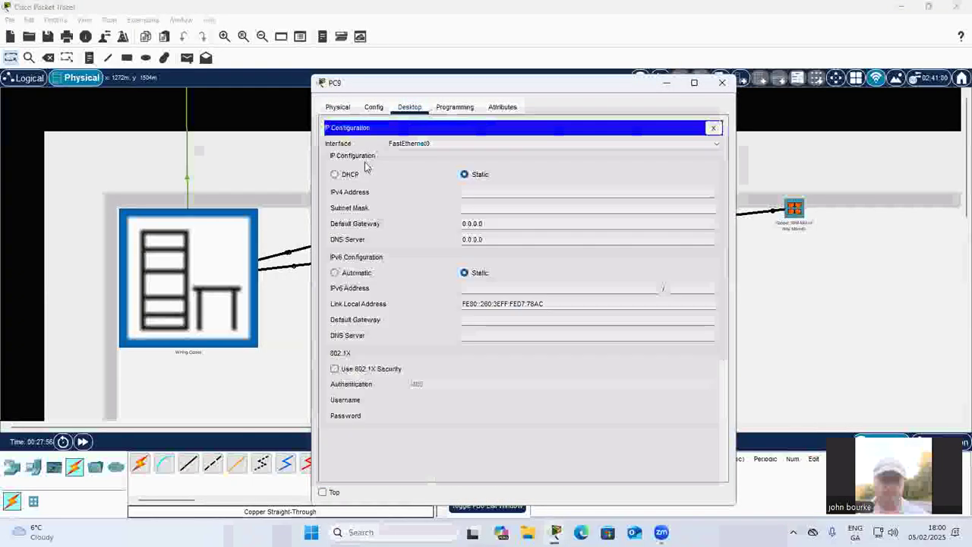
pyautogui.click(336, 175)
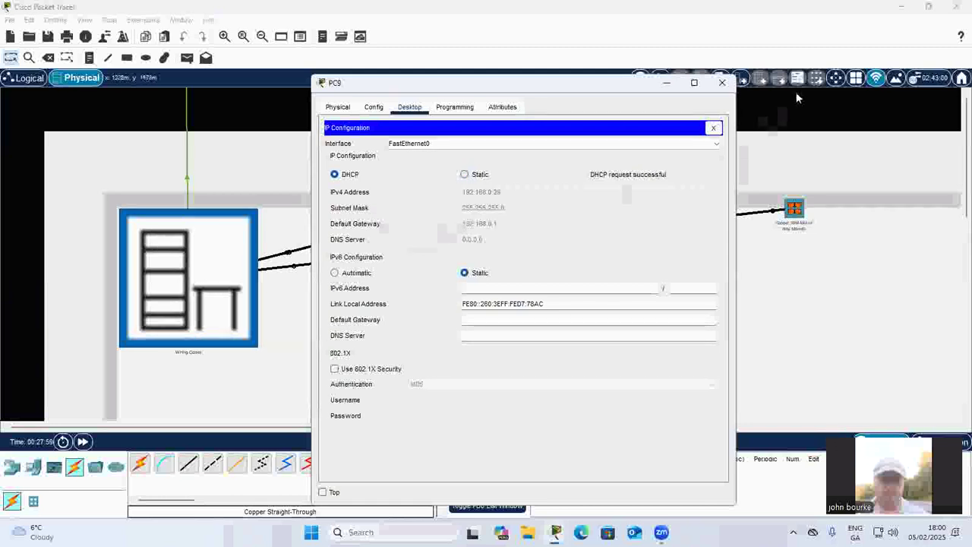
pyautogui.click(722, 83)
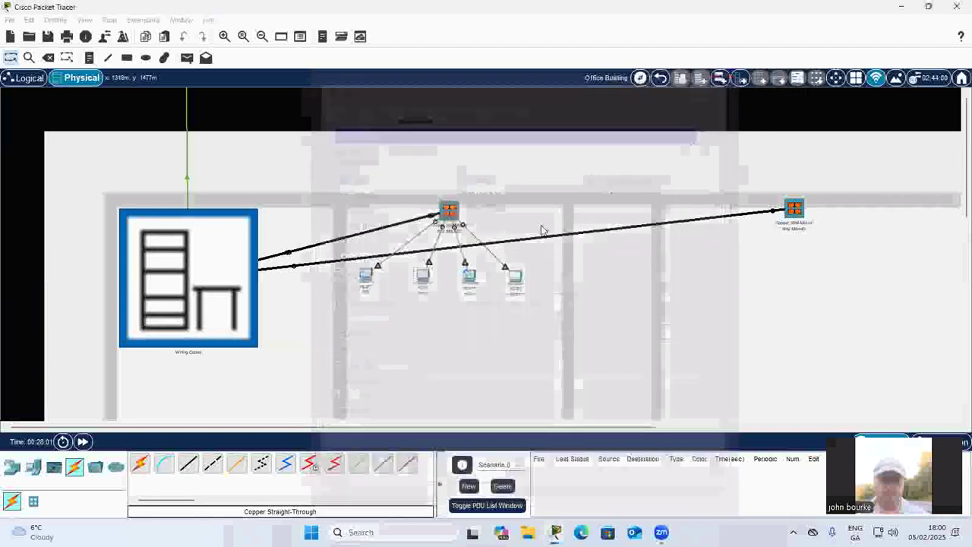
# Set PC10's IP configuration to DHCP so it requests an address, and close its window.
pyautogui.click(469, 280)
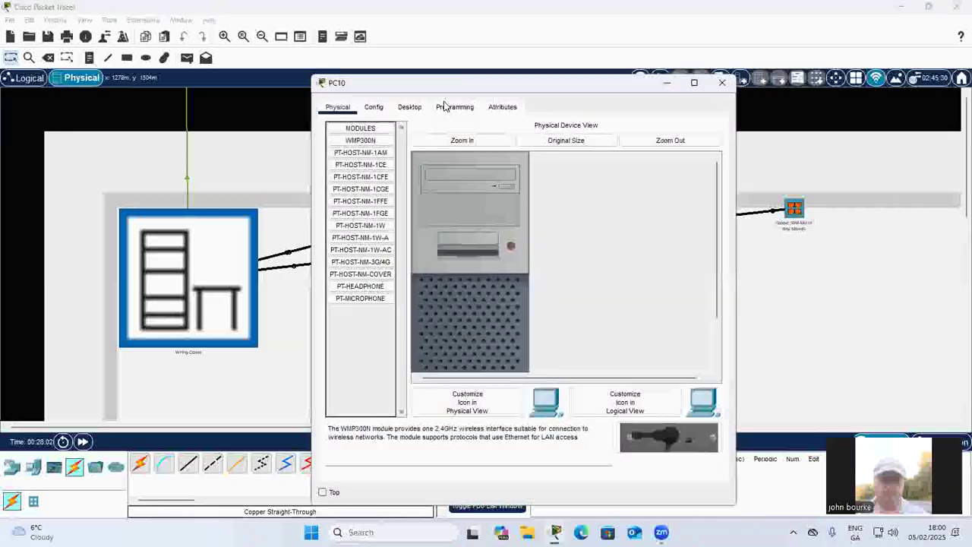
pyautogui.click(409, 106)
pyautogui.click(362, 155)
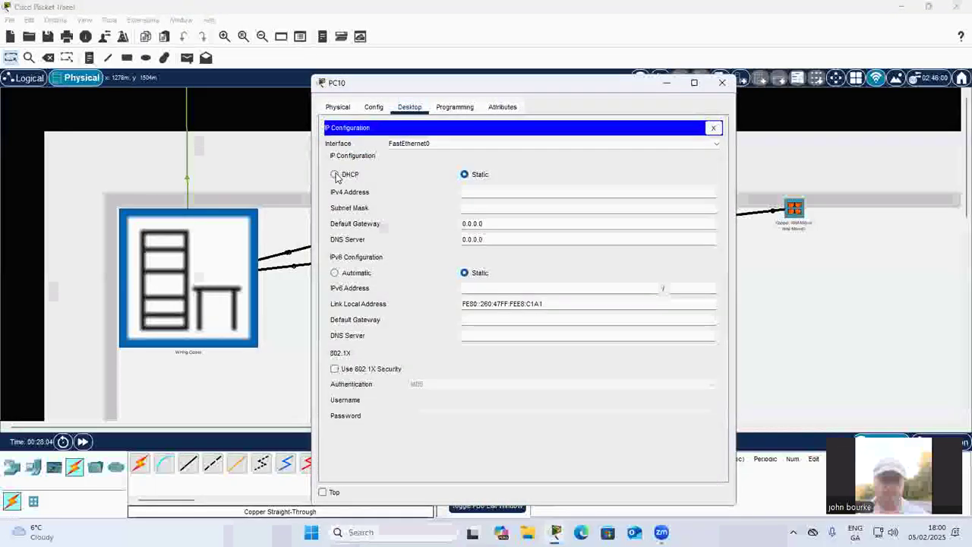
pyautogui.click(335, 174)
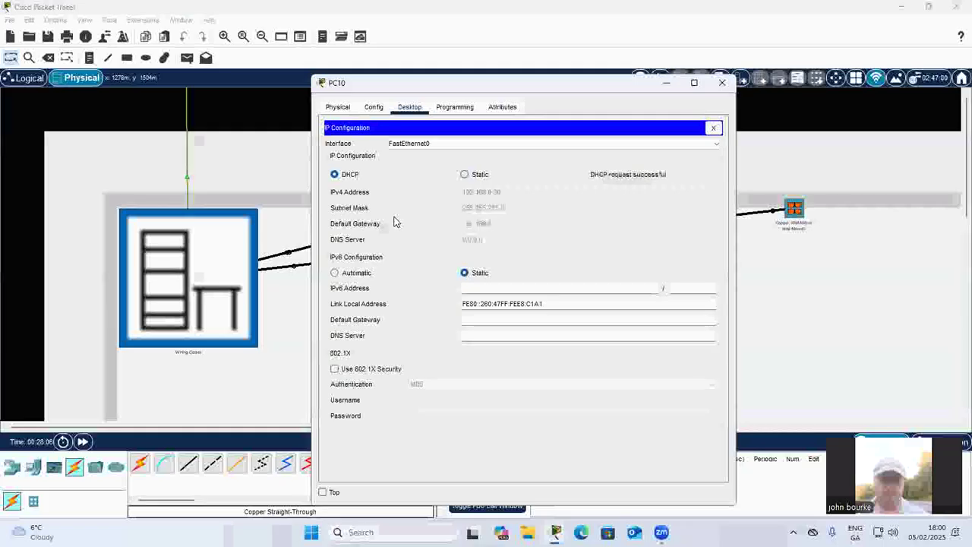
pyautogui.click(723, 82)
# Set PC11's IP configuration to DHCP so it requests an address, and close its window.
pyautogui.click(521, 276)
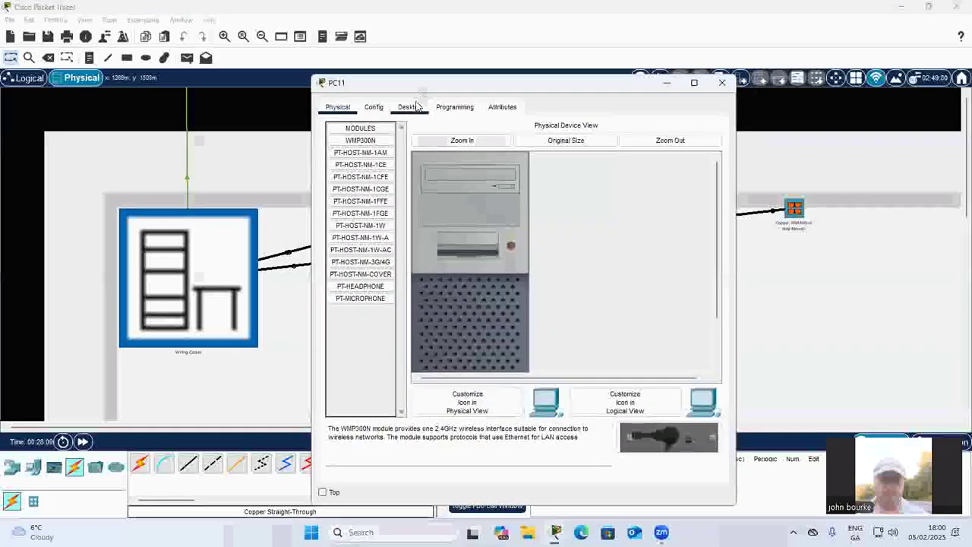
pyautogui.click(410, 107)
pyautogui.click(378, 160)
pyautogui.click(335, 174)
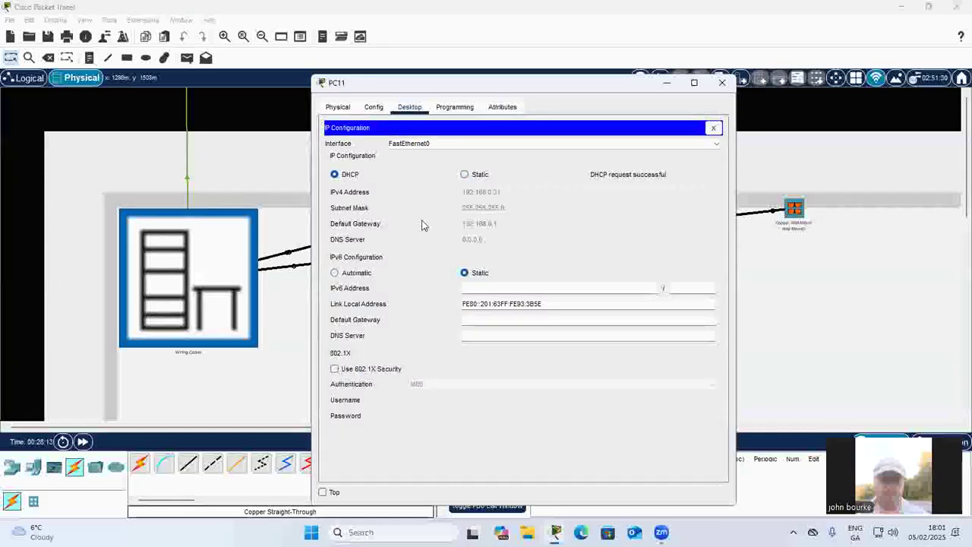
pyautogui.click(722, 83)
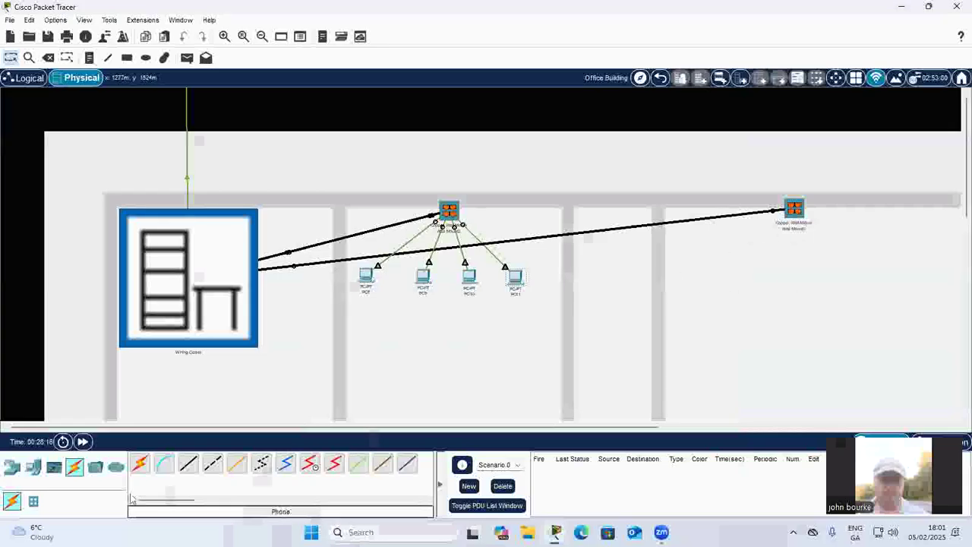
# Place four PC-PT end devices in a row below the second copper wall mount in the office building.
pyautogui.click(32, 466)
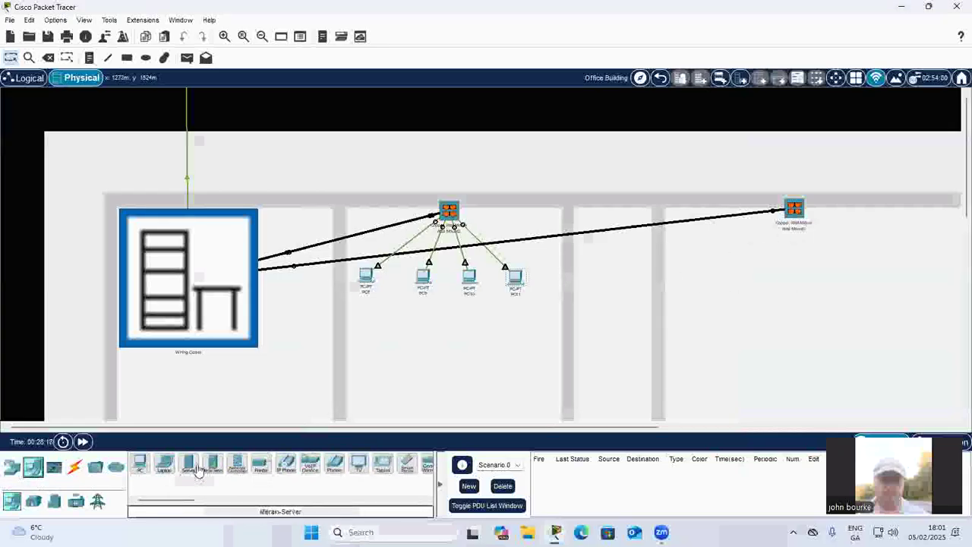
pyautogui.click(139, 465)
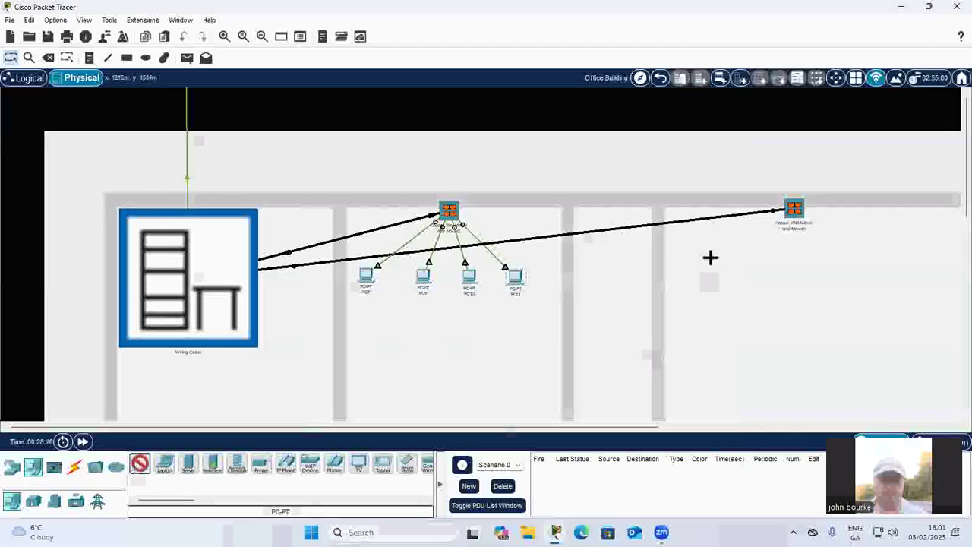
pyautogui.click(708, 263)
pyautogui.click(140, 467)
pyautogui.click(763, 263)
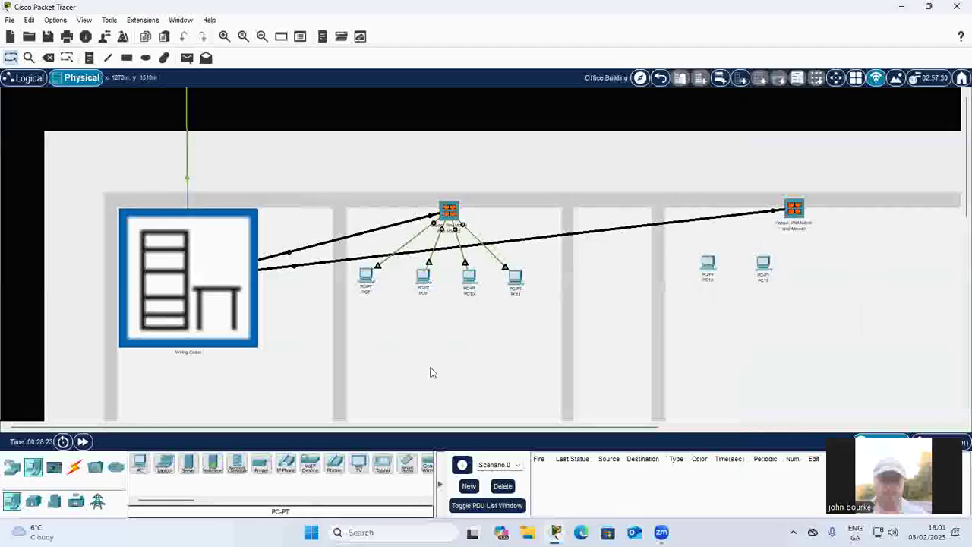
pyautogui.keyDown('ctrl'); pyautogui.click(141, 466); pyautogui.keyUp('ctrl')
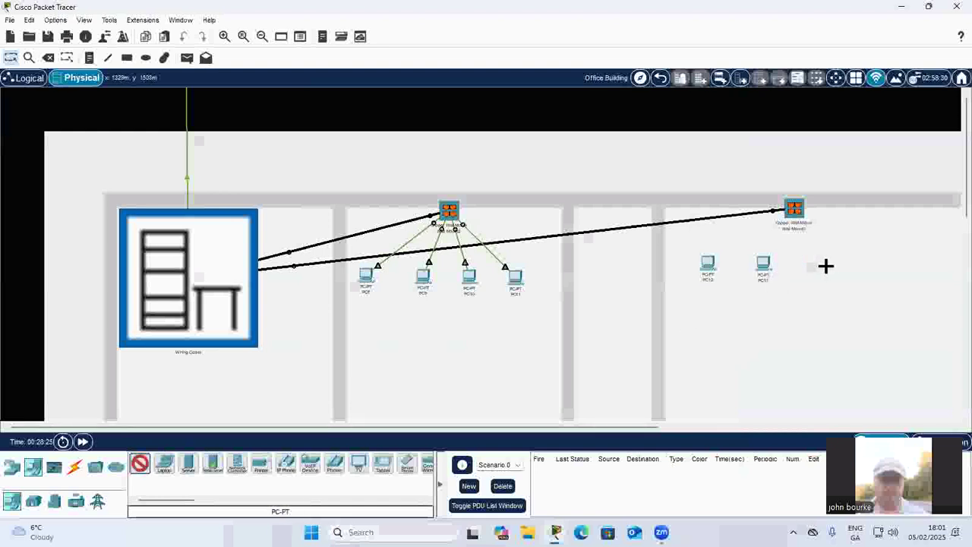
pyautogui.click(826, 266)
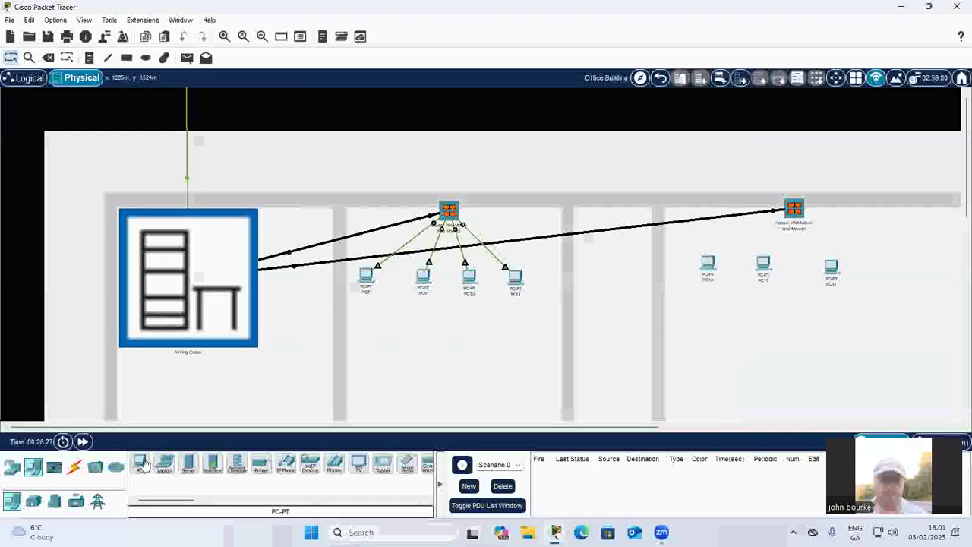
pyautogui.click(896, 267)
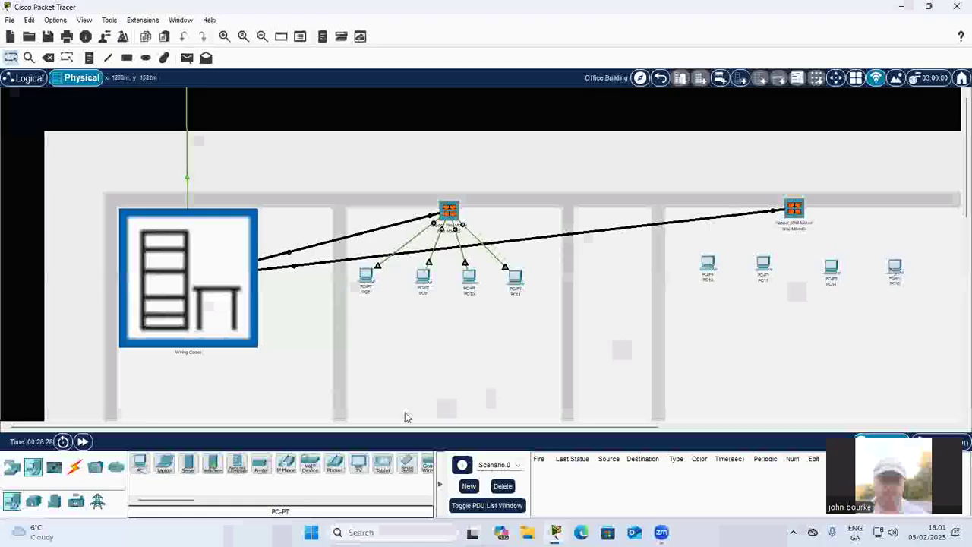
# Connect PC12's FastEthernet0 to the second wall mount's Jack1 with a copper straight-through cable.
pyautogui.click(74, 466)
pyautogui.click(188, 464)
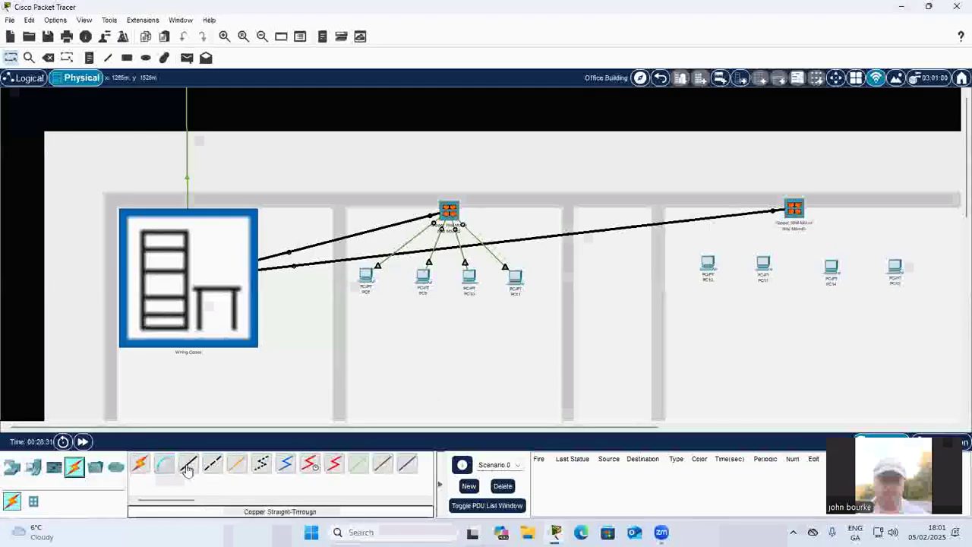
pyautogui.click(709, 266)
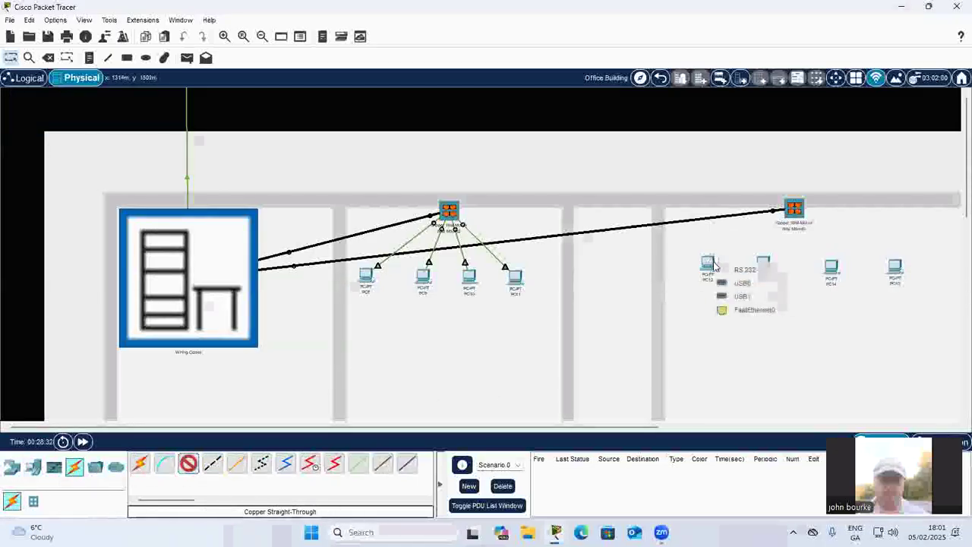
pyautogui.click(735, 310)
pyautogui.click(792, 209)
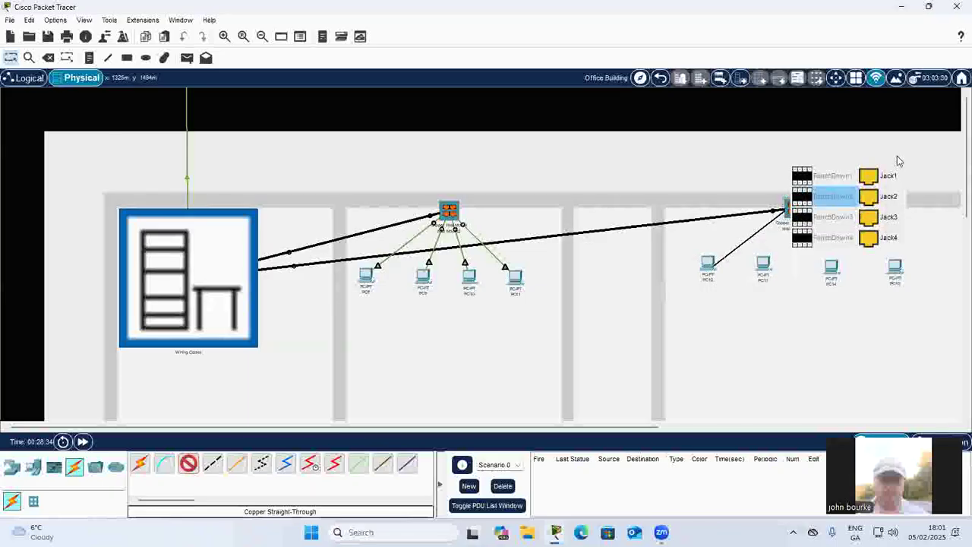
pyautogui.click(890, 175)
# Connect the FastEthernet0 of the second PC below the second wall mount to that mount's Jack2 with a copper straight-through cable.
pyautogui.click(212, 463)
pyautogui.click(763, 264)
pyautogui.click(819, 310)
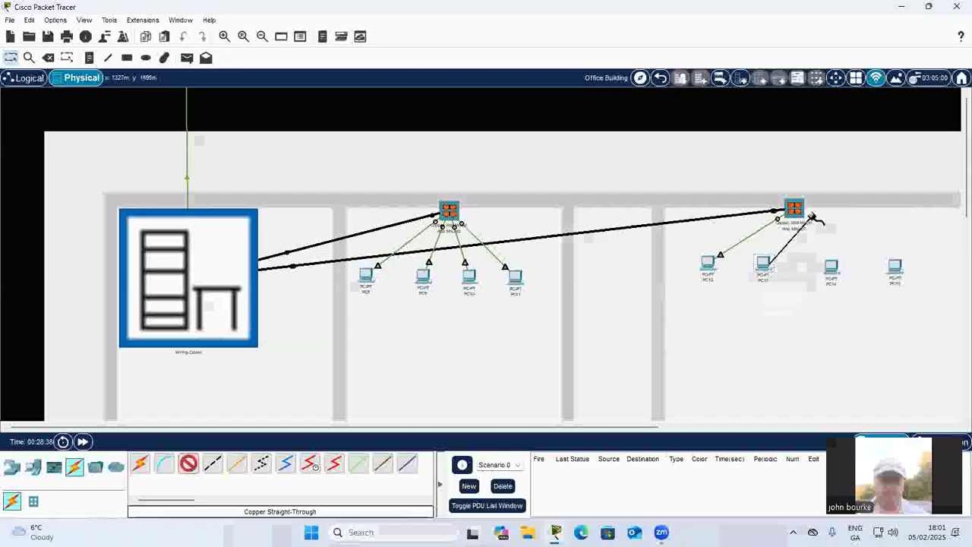
pyautogui.click(794, 209)
pyautogui.click(853, 215)
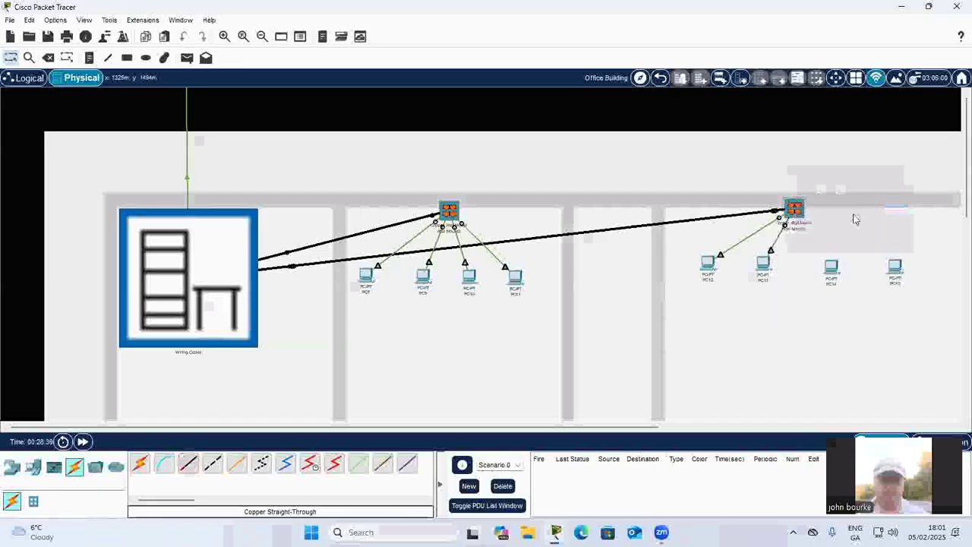
pyautogui.click(188, 463)
pyautogui.click(831, 267)
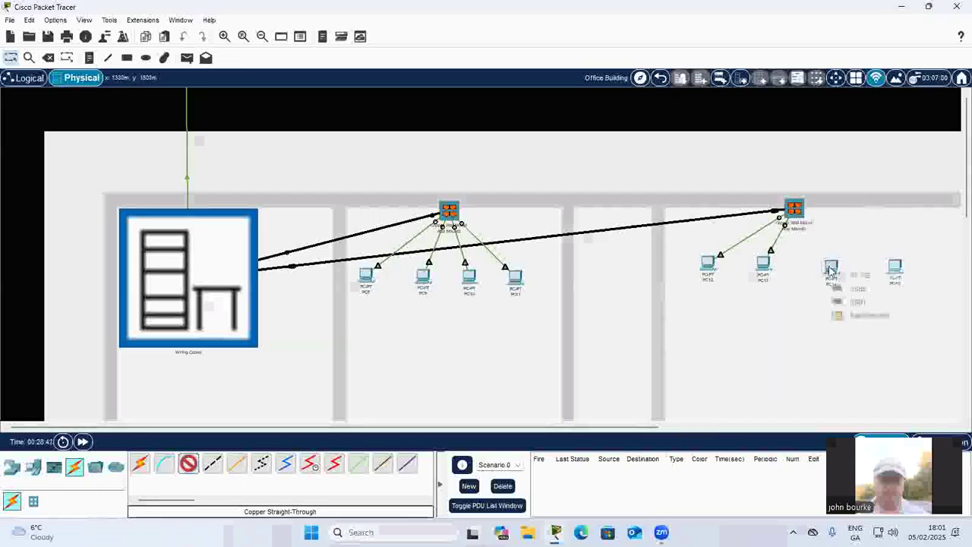
pyautogui.click(857, 301)
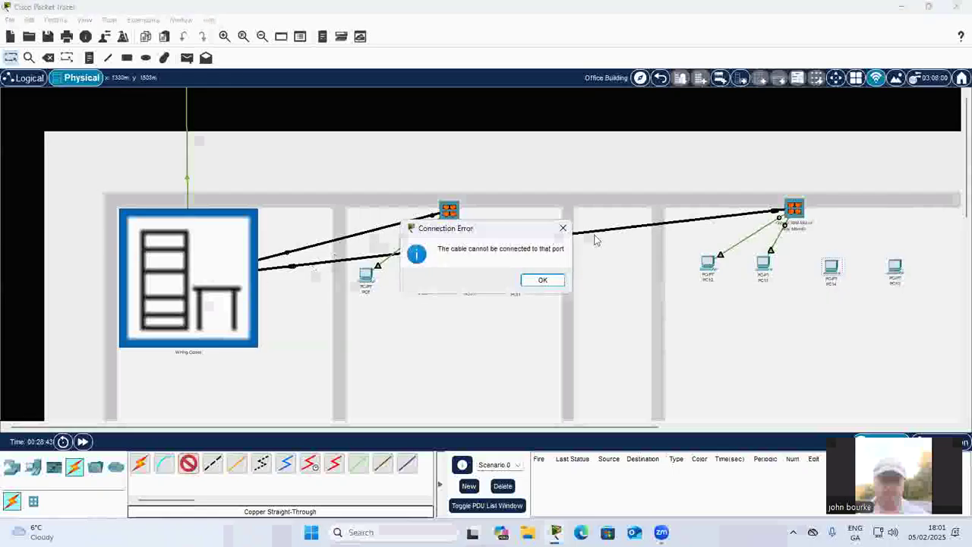
pyautogui.click(542, 279)
# Connect PC14's FastEthernet0 to the second wall mount's Jack3 with a copper straight-through cable.
pyautogui.click(190, 465)
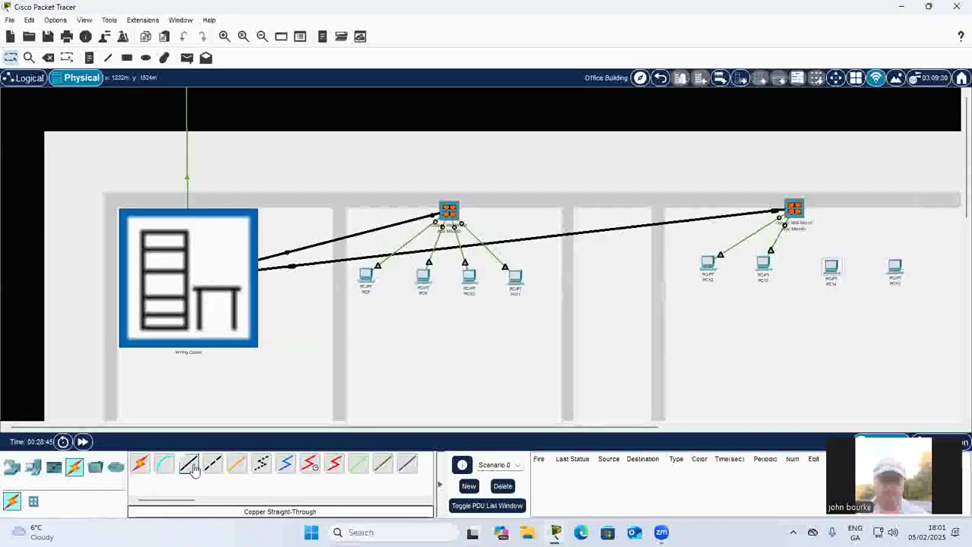
pyautogui.click(192, 465)
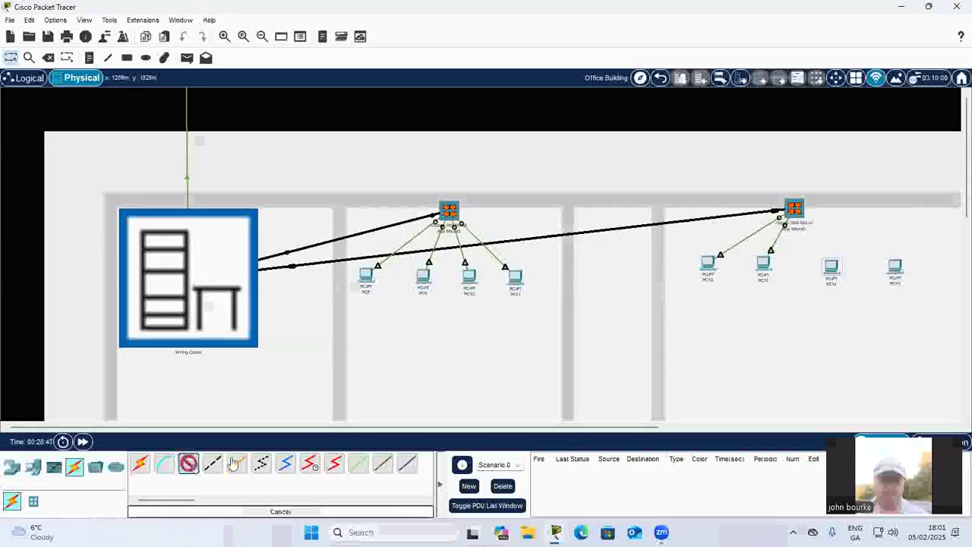
pyautogui.click(831, 268)
pyautogui.click(862, 310)
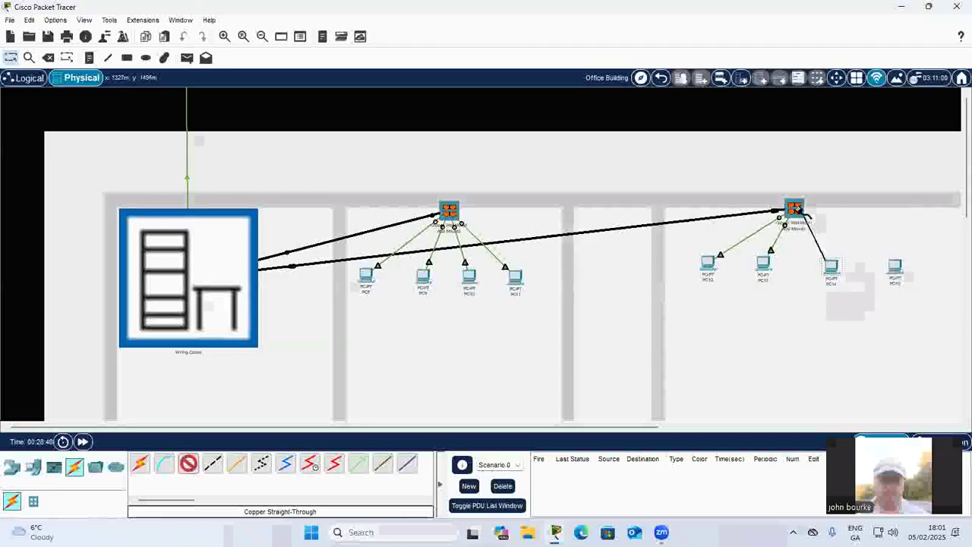
pyautogui.click(794, 209)
pyautogui.click(885, 220)
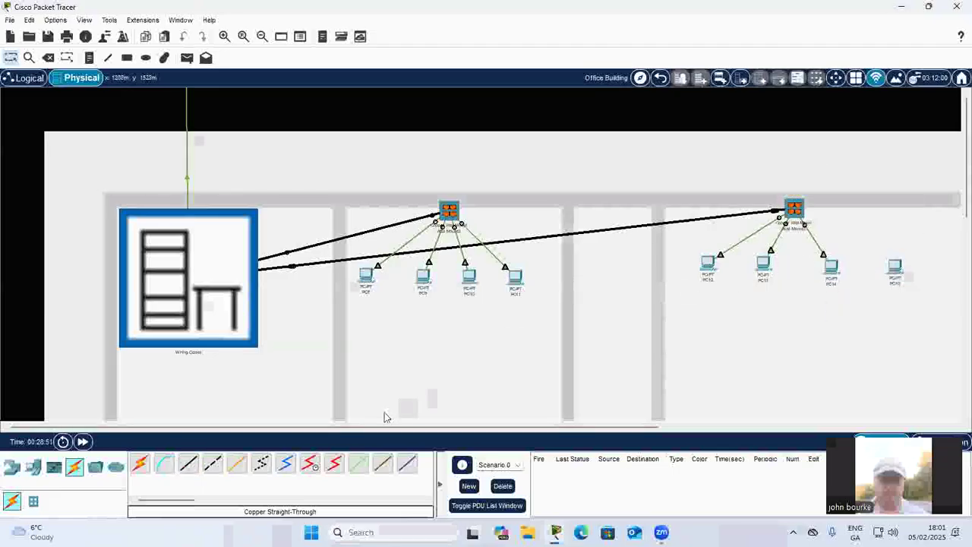
# Connect the FastEthernet0 of the fourth PC below the second wall mount to that mount's Jack4 with a copper straight-through cable.
pyautogui.click(189, 466)
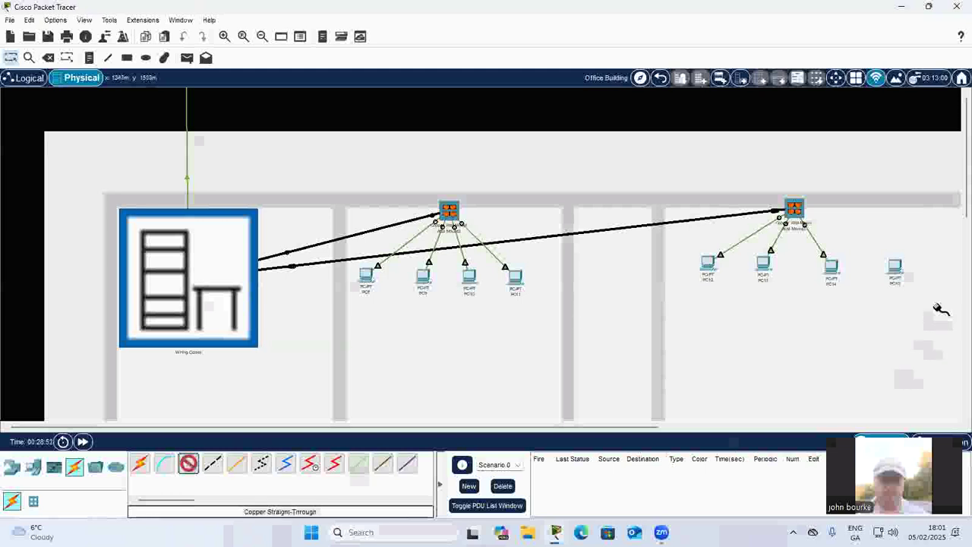
pyautogui.click(894, 268)
pyautogui.click(917, 311)
pyautogui.click(794, 209)
pyautogui.click(890, 240)
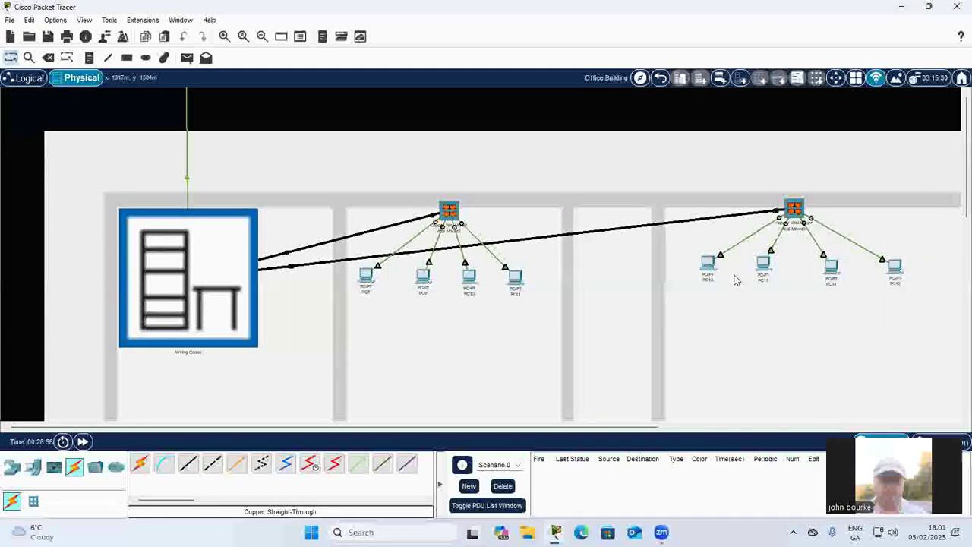
# Open PC12's IP configuration and request a DHCP address, switching to Static and back to DHCP to repeat the request.
pyautogui.click(706, 262)
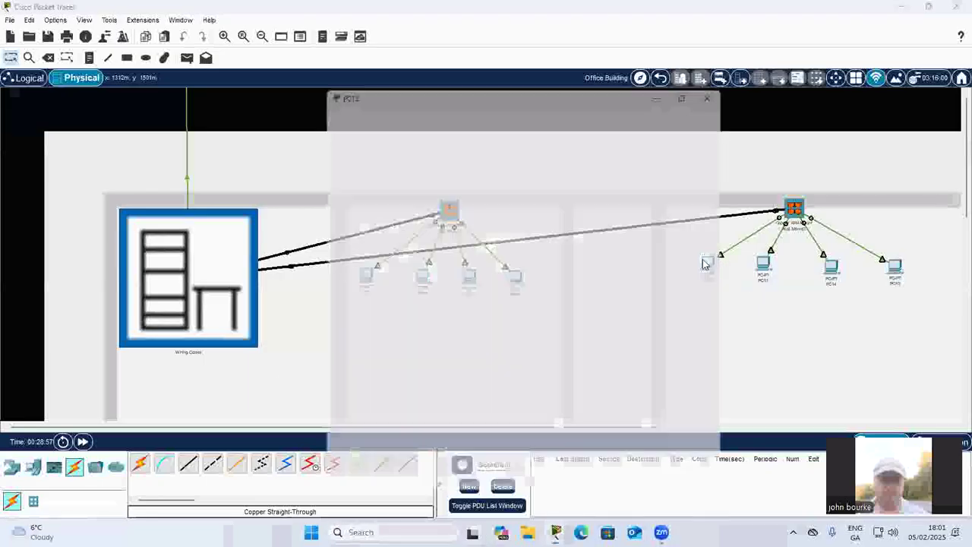
pyautogui.click(409, 109)
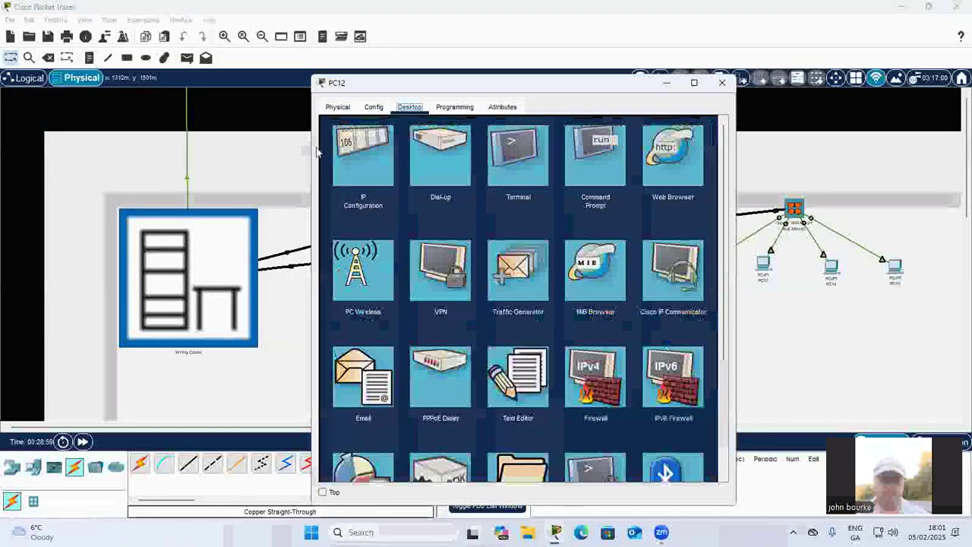
pyautogui.click(348, 161)
pyautogui.click(335, 175)
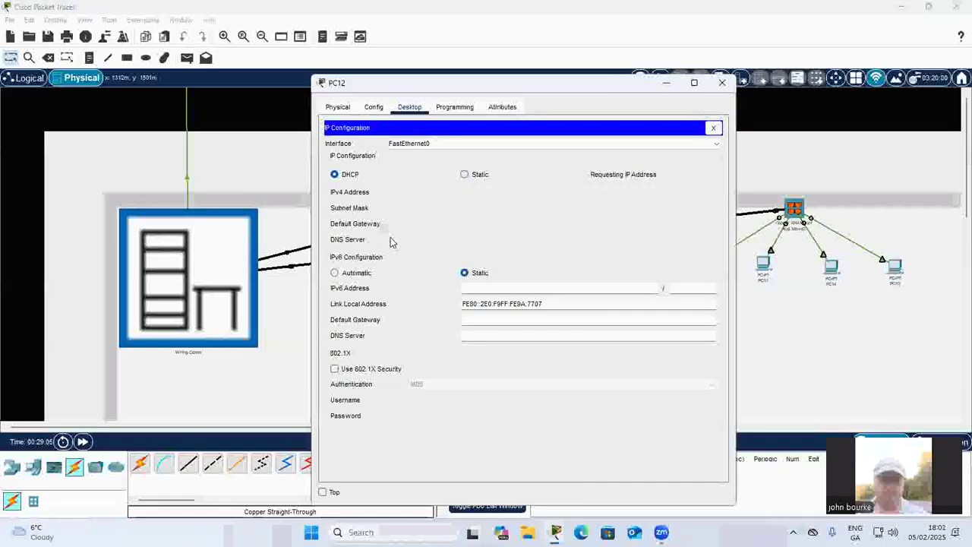
pyautogui.click(464, 175)
pyautogui.click(335, 174)
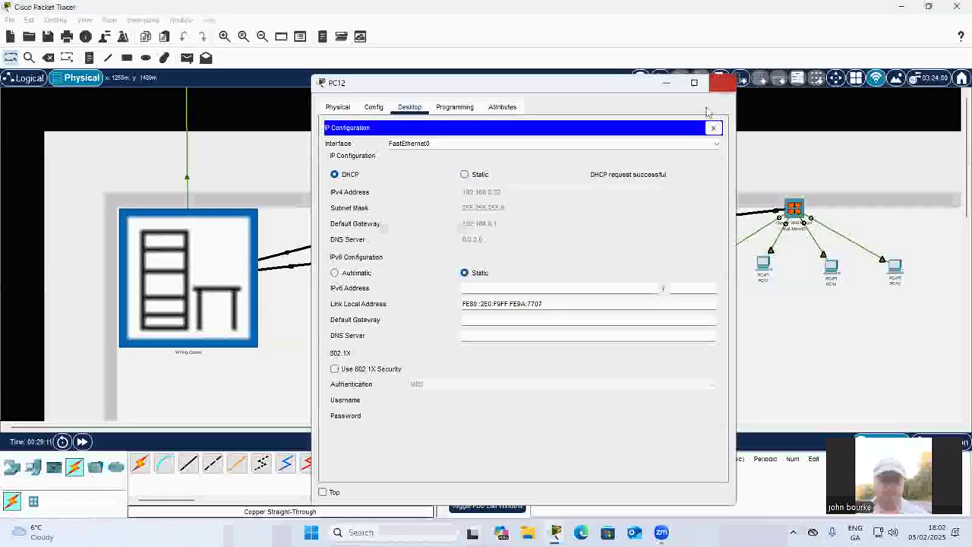
# Close PC12 and switch PC13's IP configuration to DHCP so it requests an address.
pyautogui.click(722, 82)
pyautogui.click(763, 268)
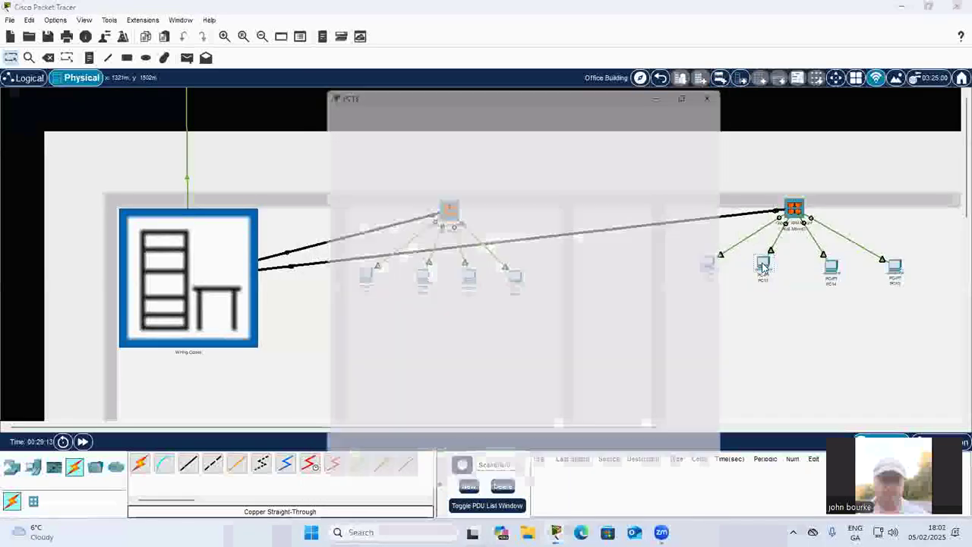
pyautogui.click(409, 107)
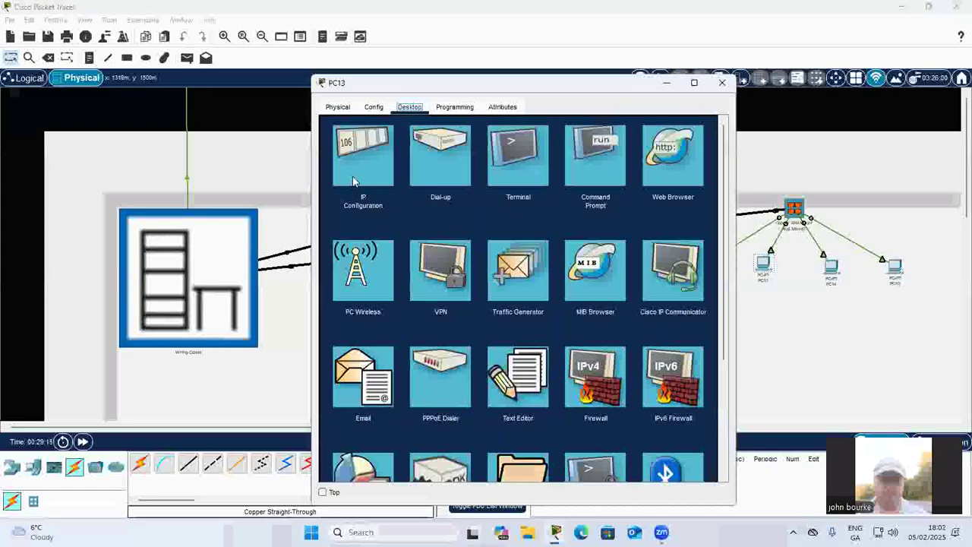
pyautogui.click(354, 181)
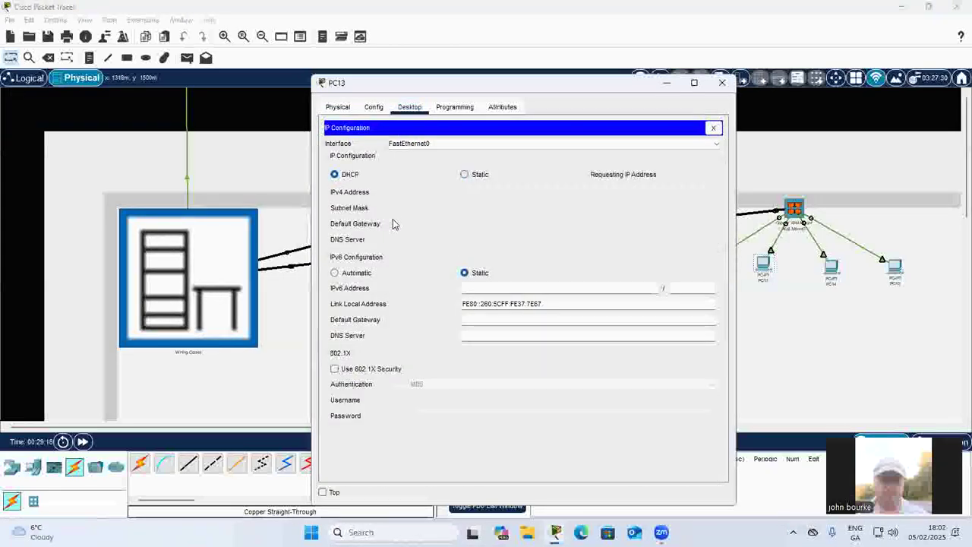
pyautogui.click(722, 82)
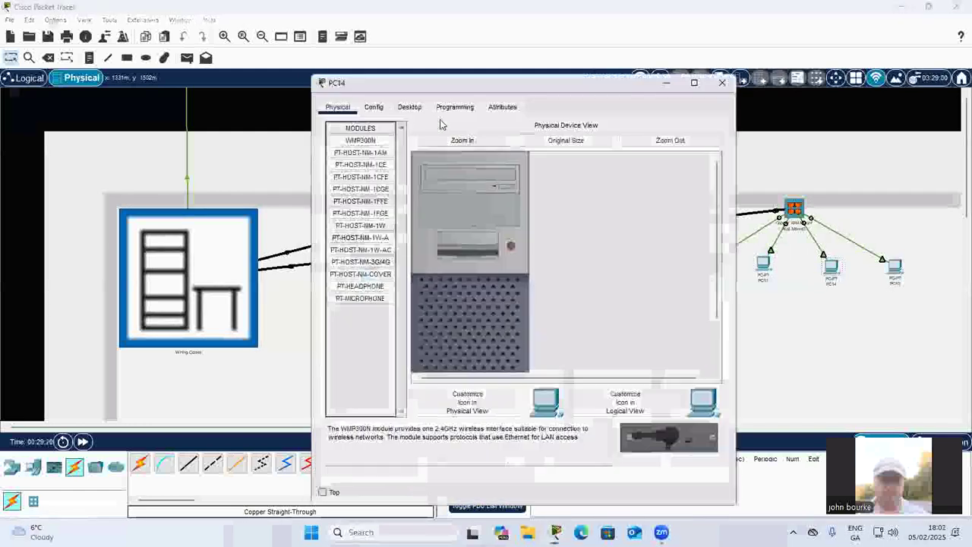
# Set PC14's FastEthernet0 IP configuration to DHCP and close the device.
pyautogui.click(409, 106)
pyautogui.click(360, 156)
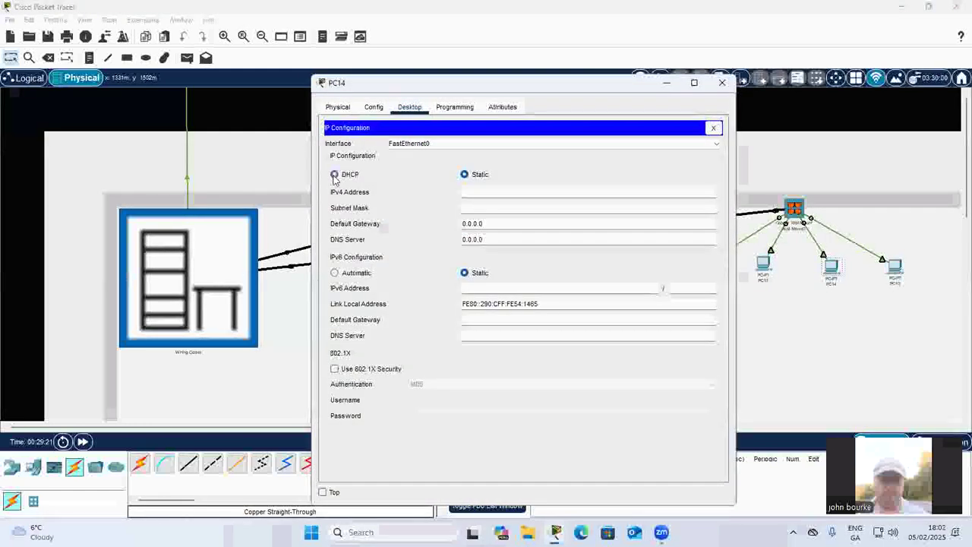
pyautogui.click(335, 174)
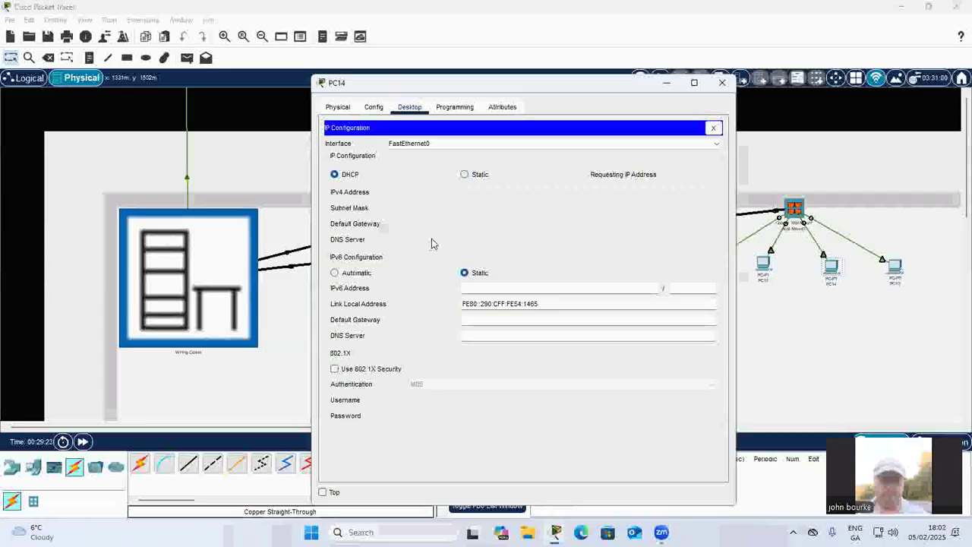
pyautogui.click(723, 82)
# Have PC15 obtain its IPv4 settings through DHCP, then leave its IP configuration.
pyautogui.click(895, 265)
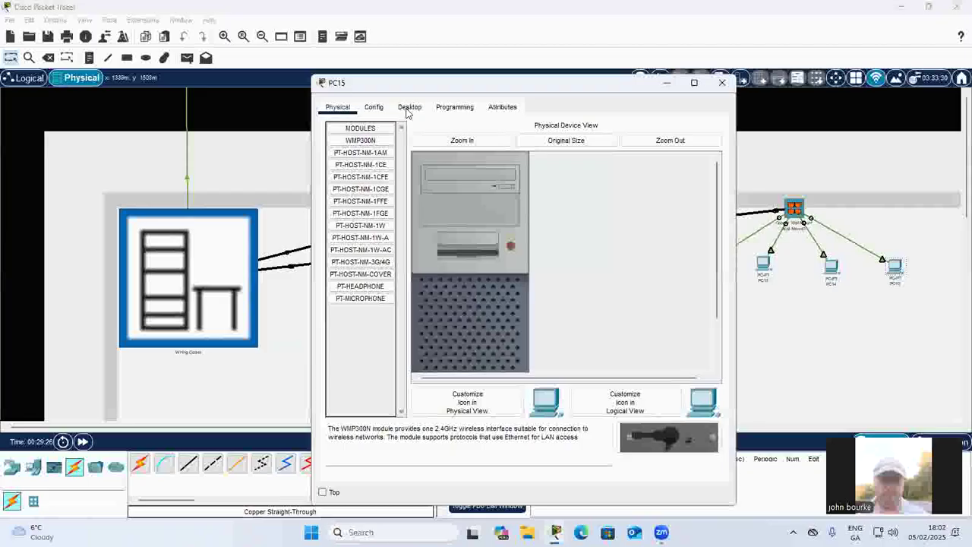
pyautogui.click(409, 106)
pyautogui.click(347, 161)
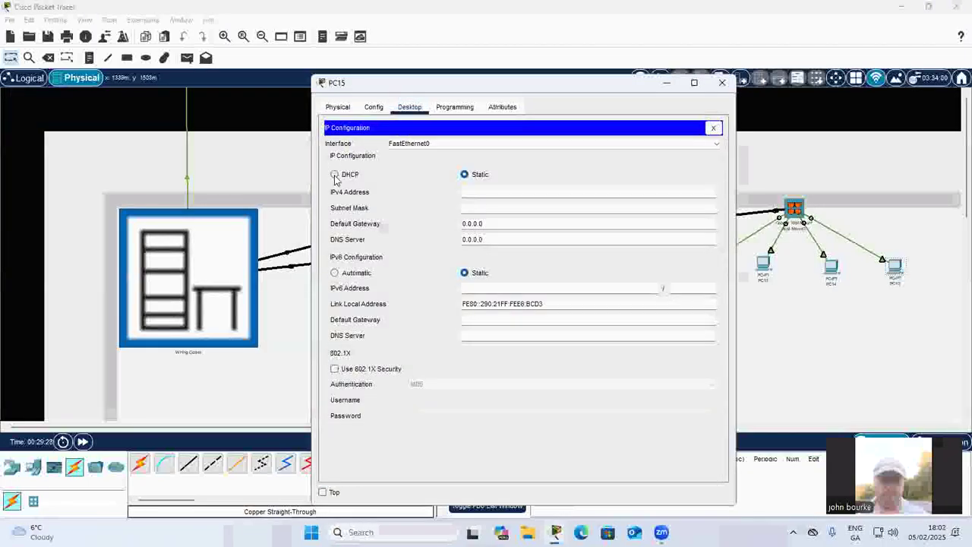
pyautogui.click(334, 174)
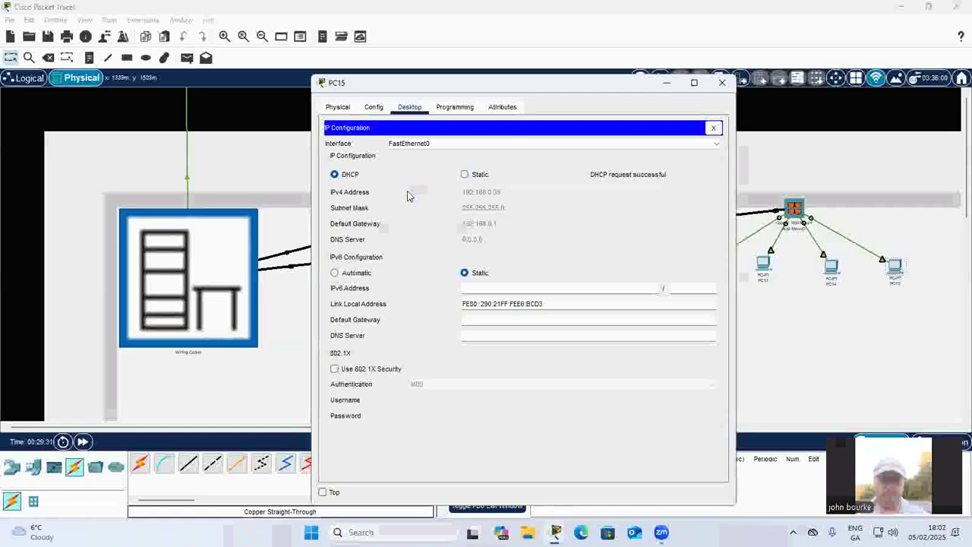
pyautogui.click(713, 127)
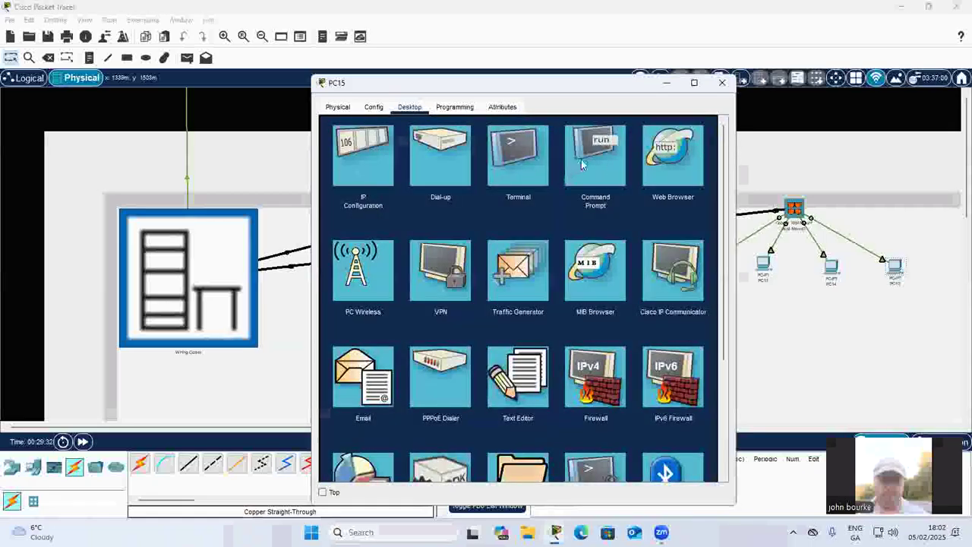
# Test connectivity from PC15's Command Prompt by pinging 192.168.0.16, then close the device.
pyautogui.click(581, 161)
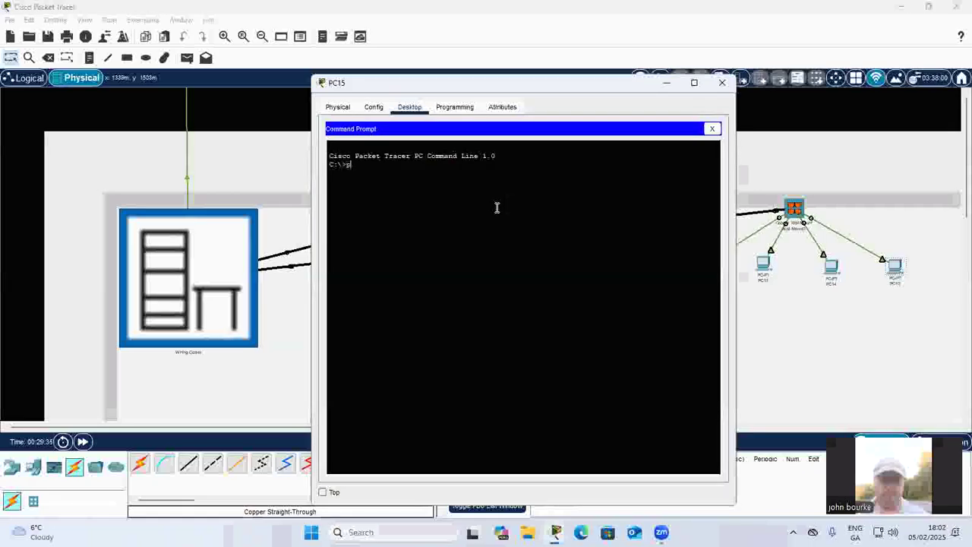
pyautogui.write('ping 192.168.0.16')
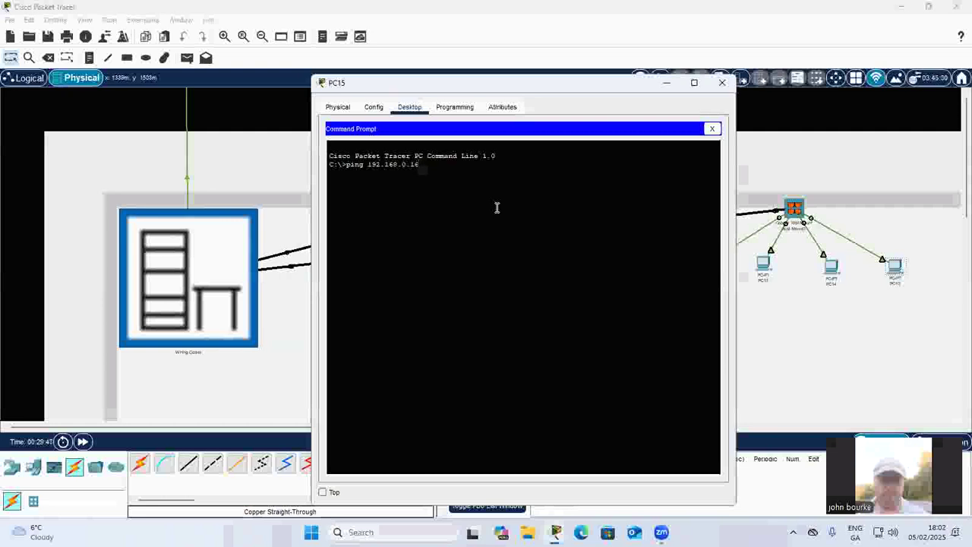
pyautogui.press('Return')
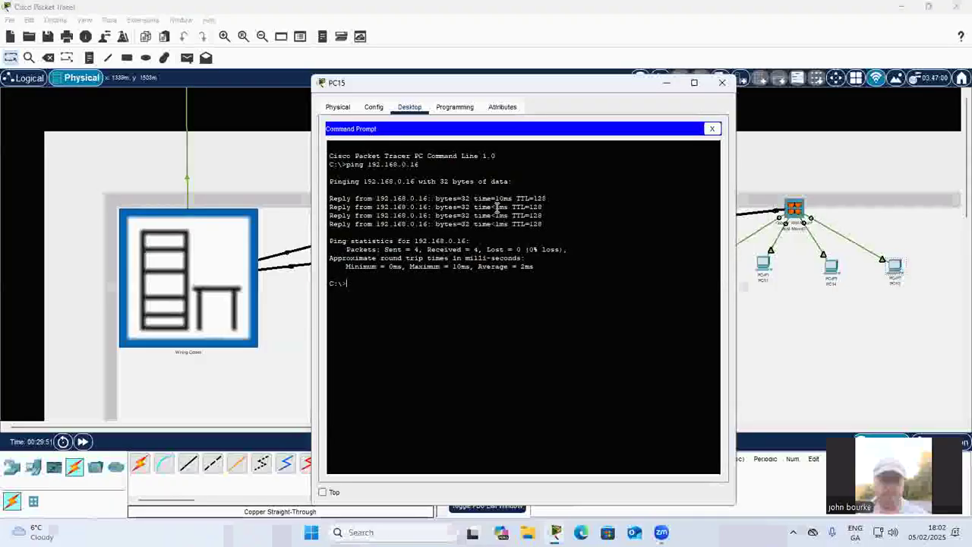
pyautogui.click(722, 82)
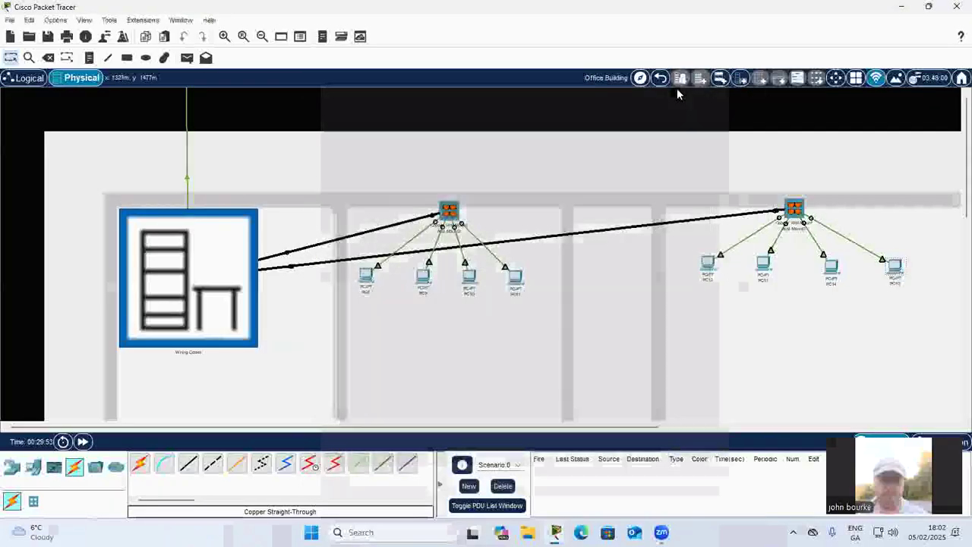
# Go back to Waterford City and inspect the full set of racks in the Data Centre's Main Wiring Closet.
pyautogui.click(660, 78)
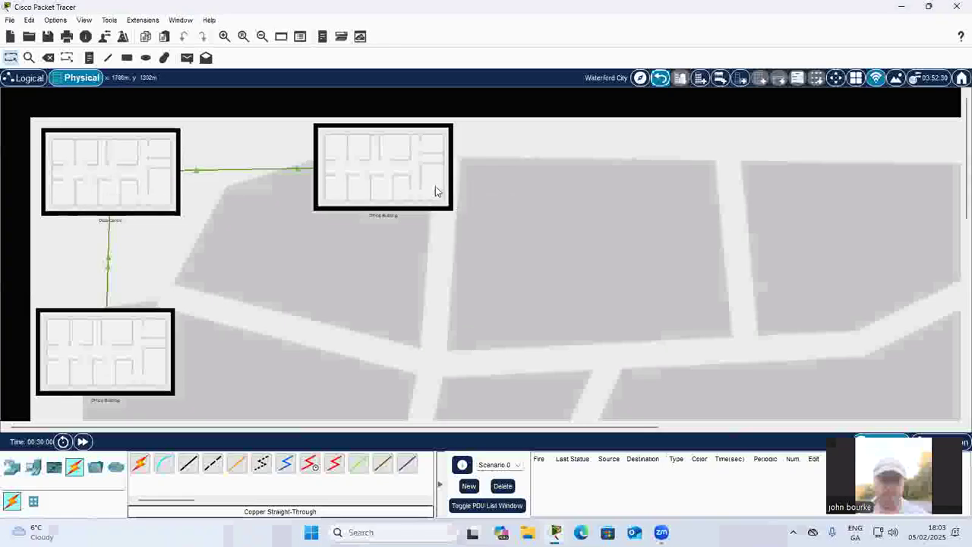
pyautogui.click(161, 163)
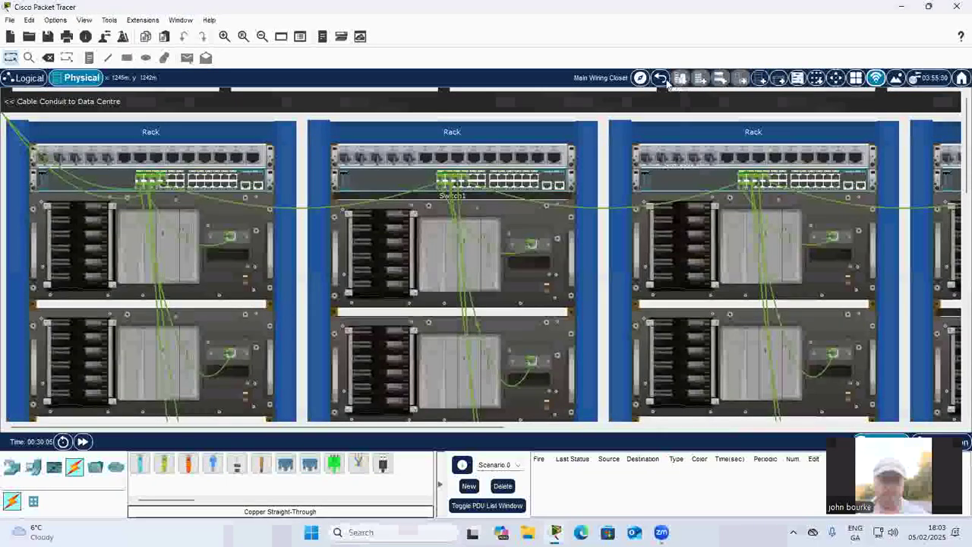
pyautogui.click(661, 79)
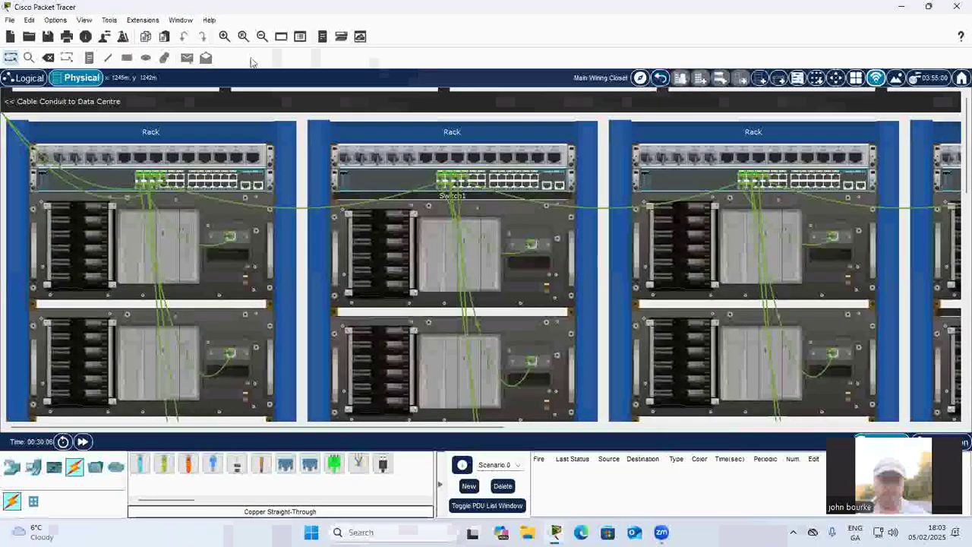
pyautogui.click(262, 36)
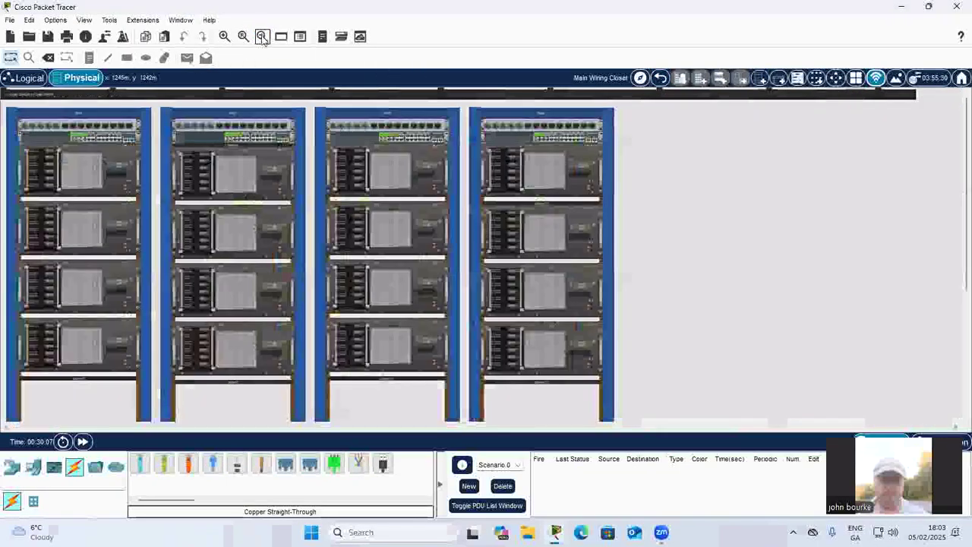